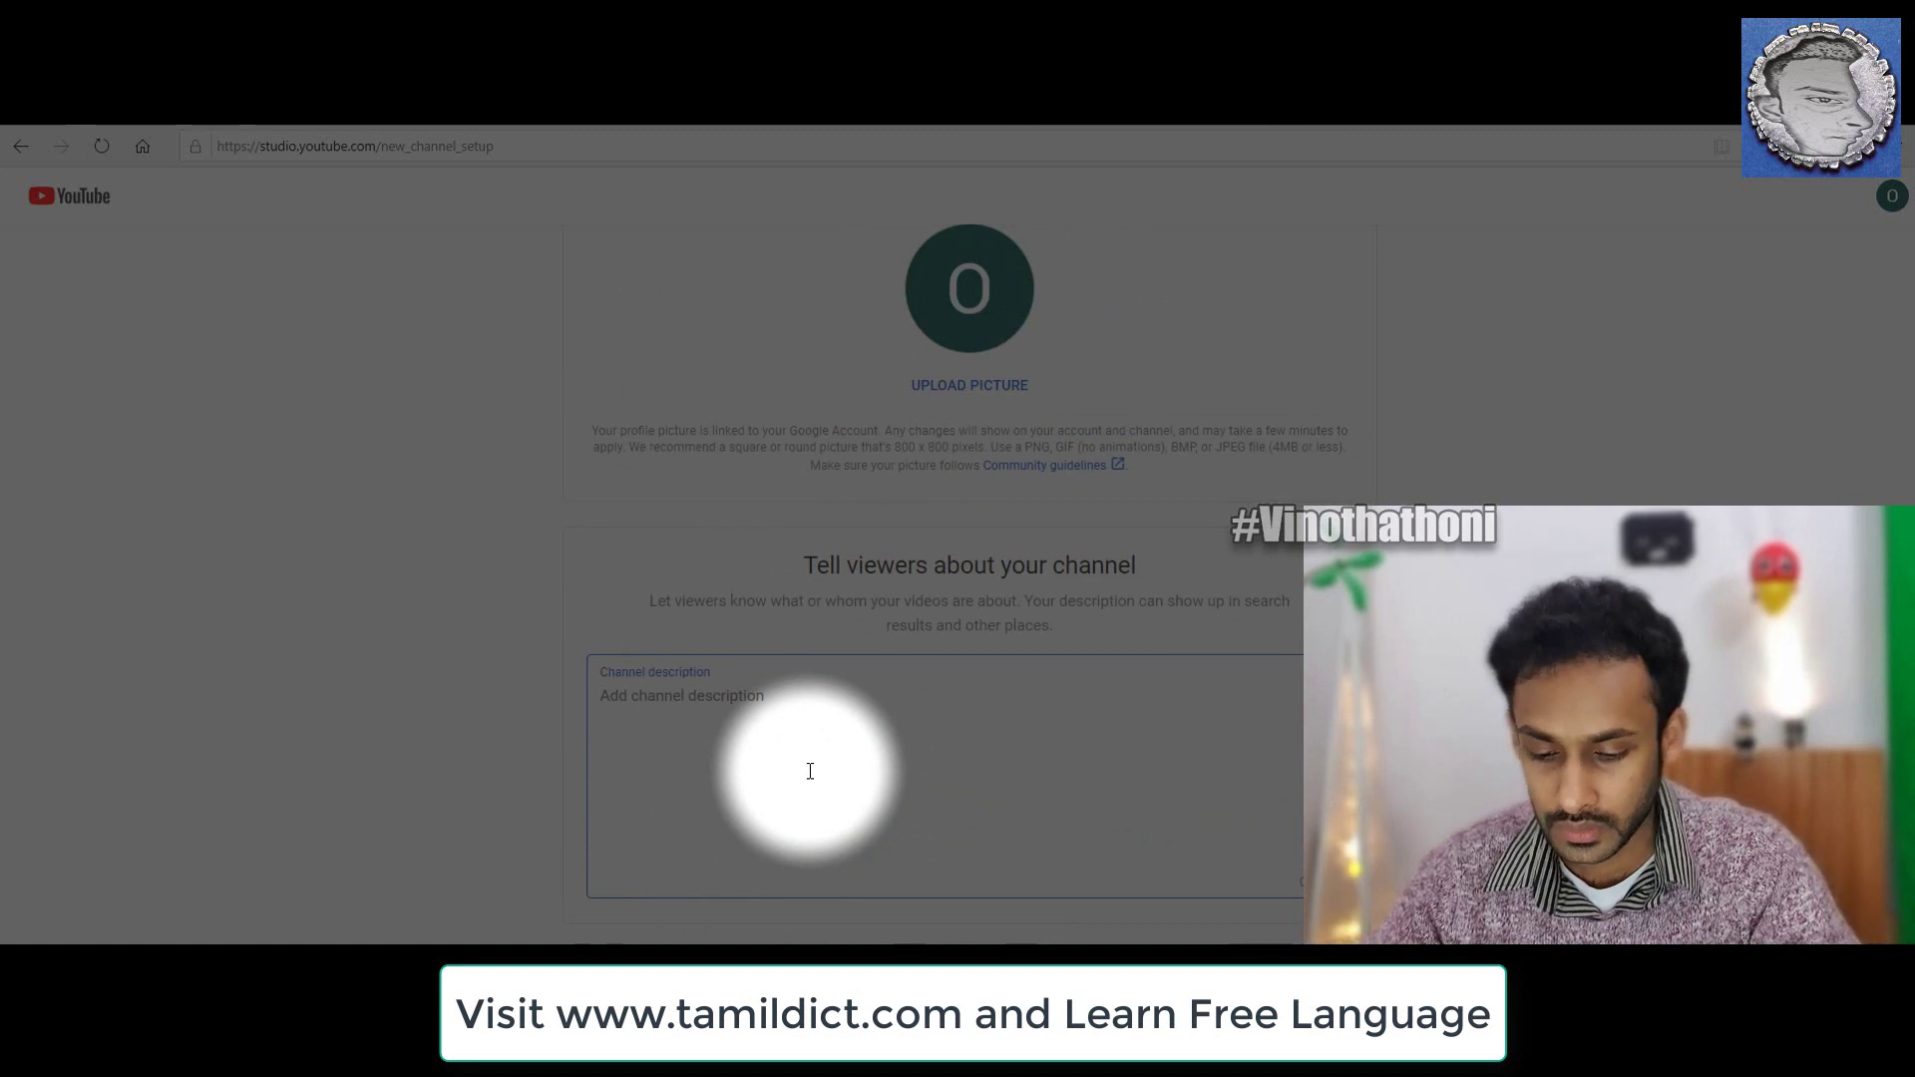
Enter "It's a Kutti Story Channel." as the channel description and submit the channel setup without adding social links.
text(It)
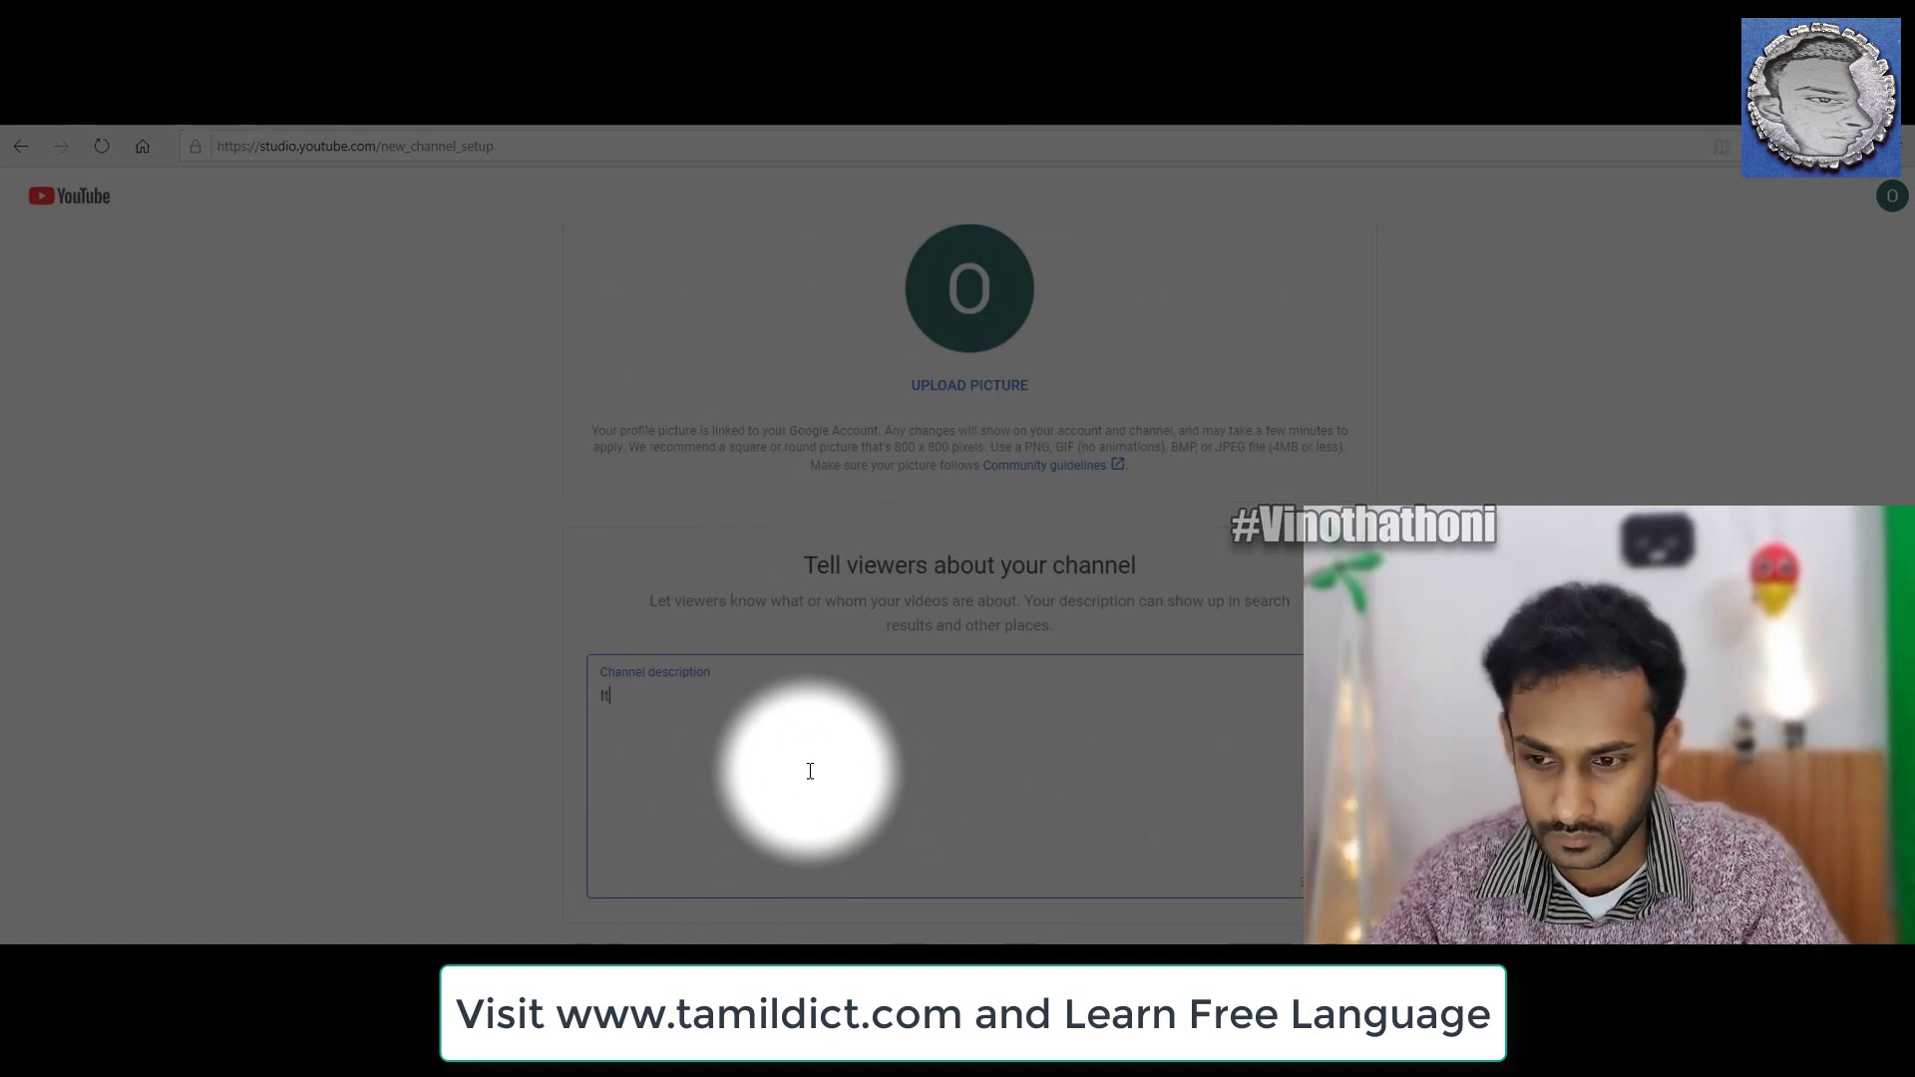
text('s a Kutti Stoty)
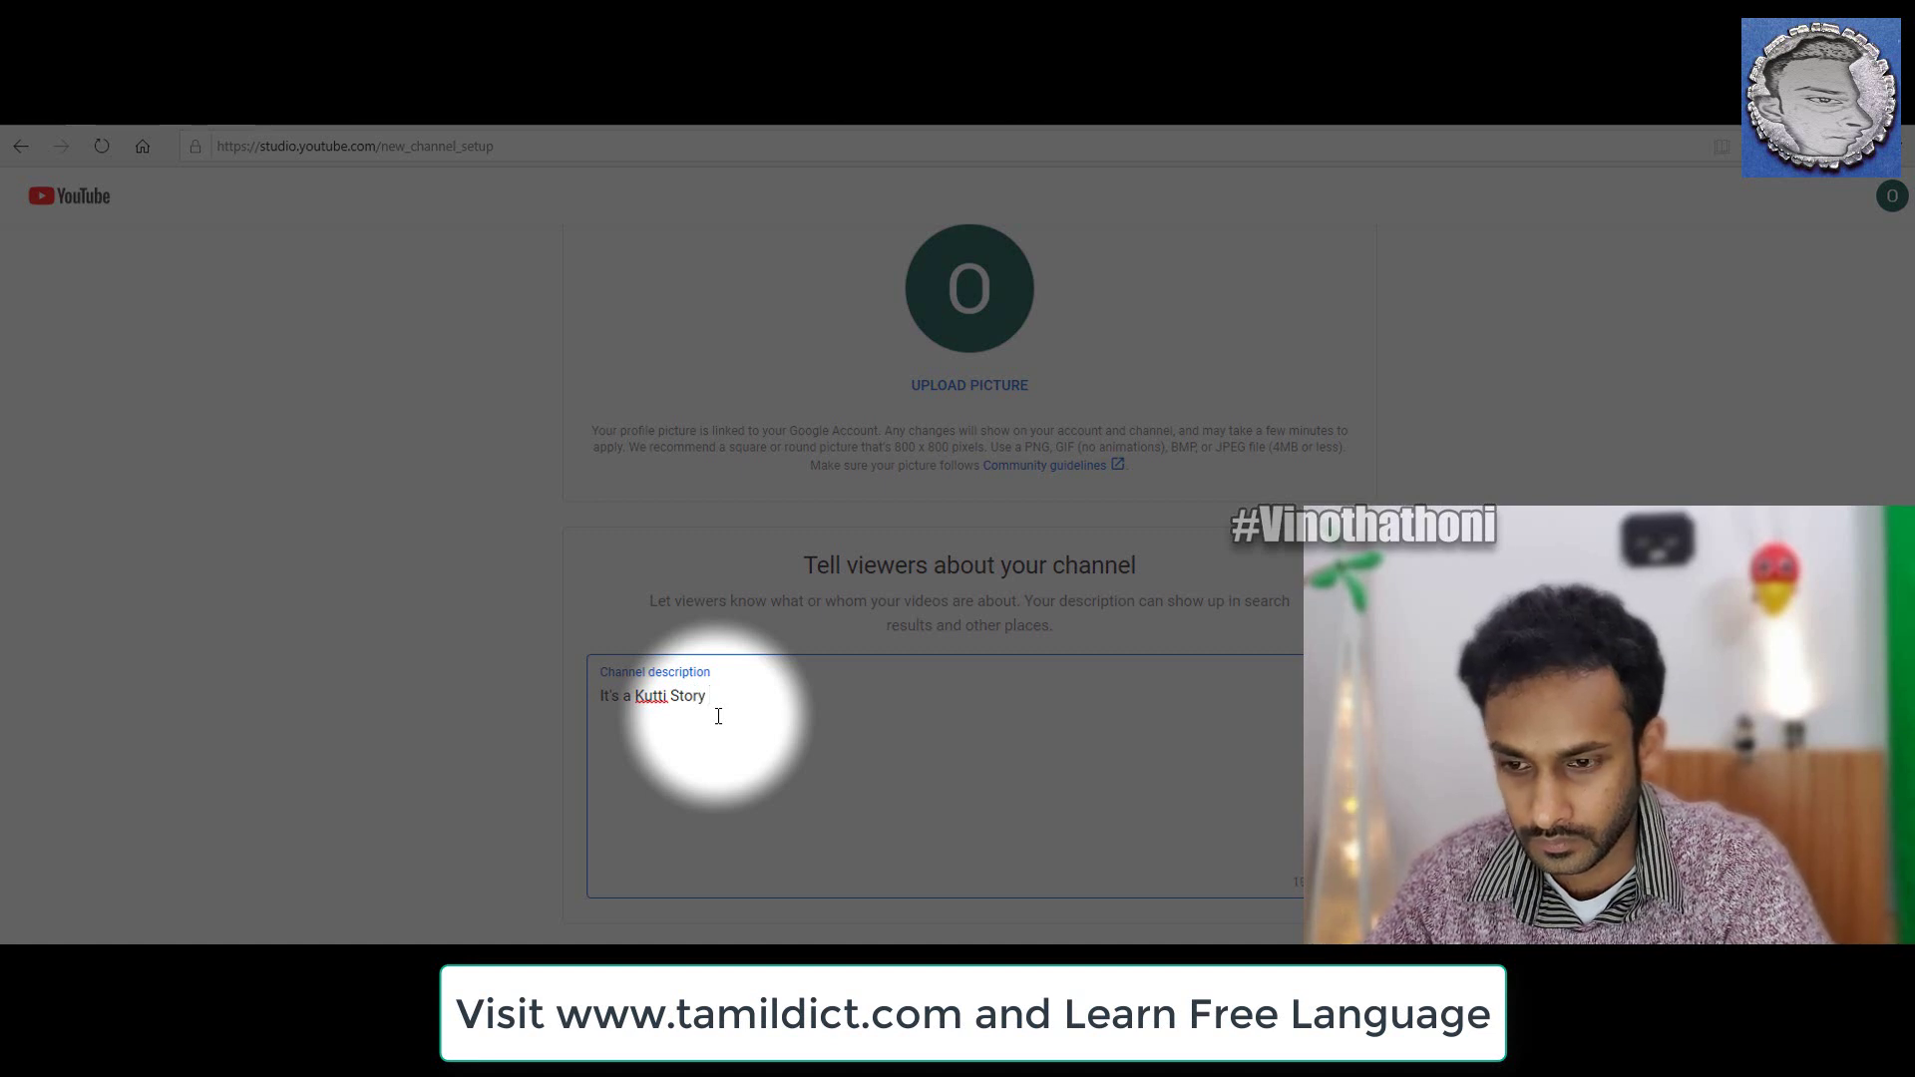
text( Channel)
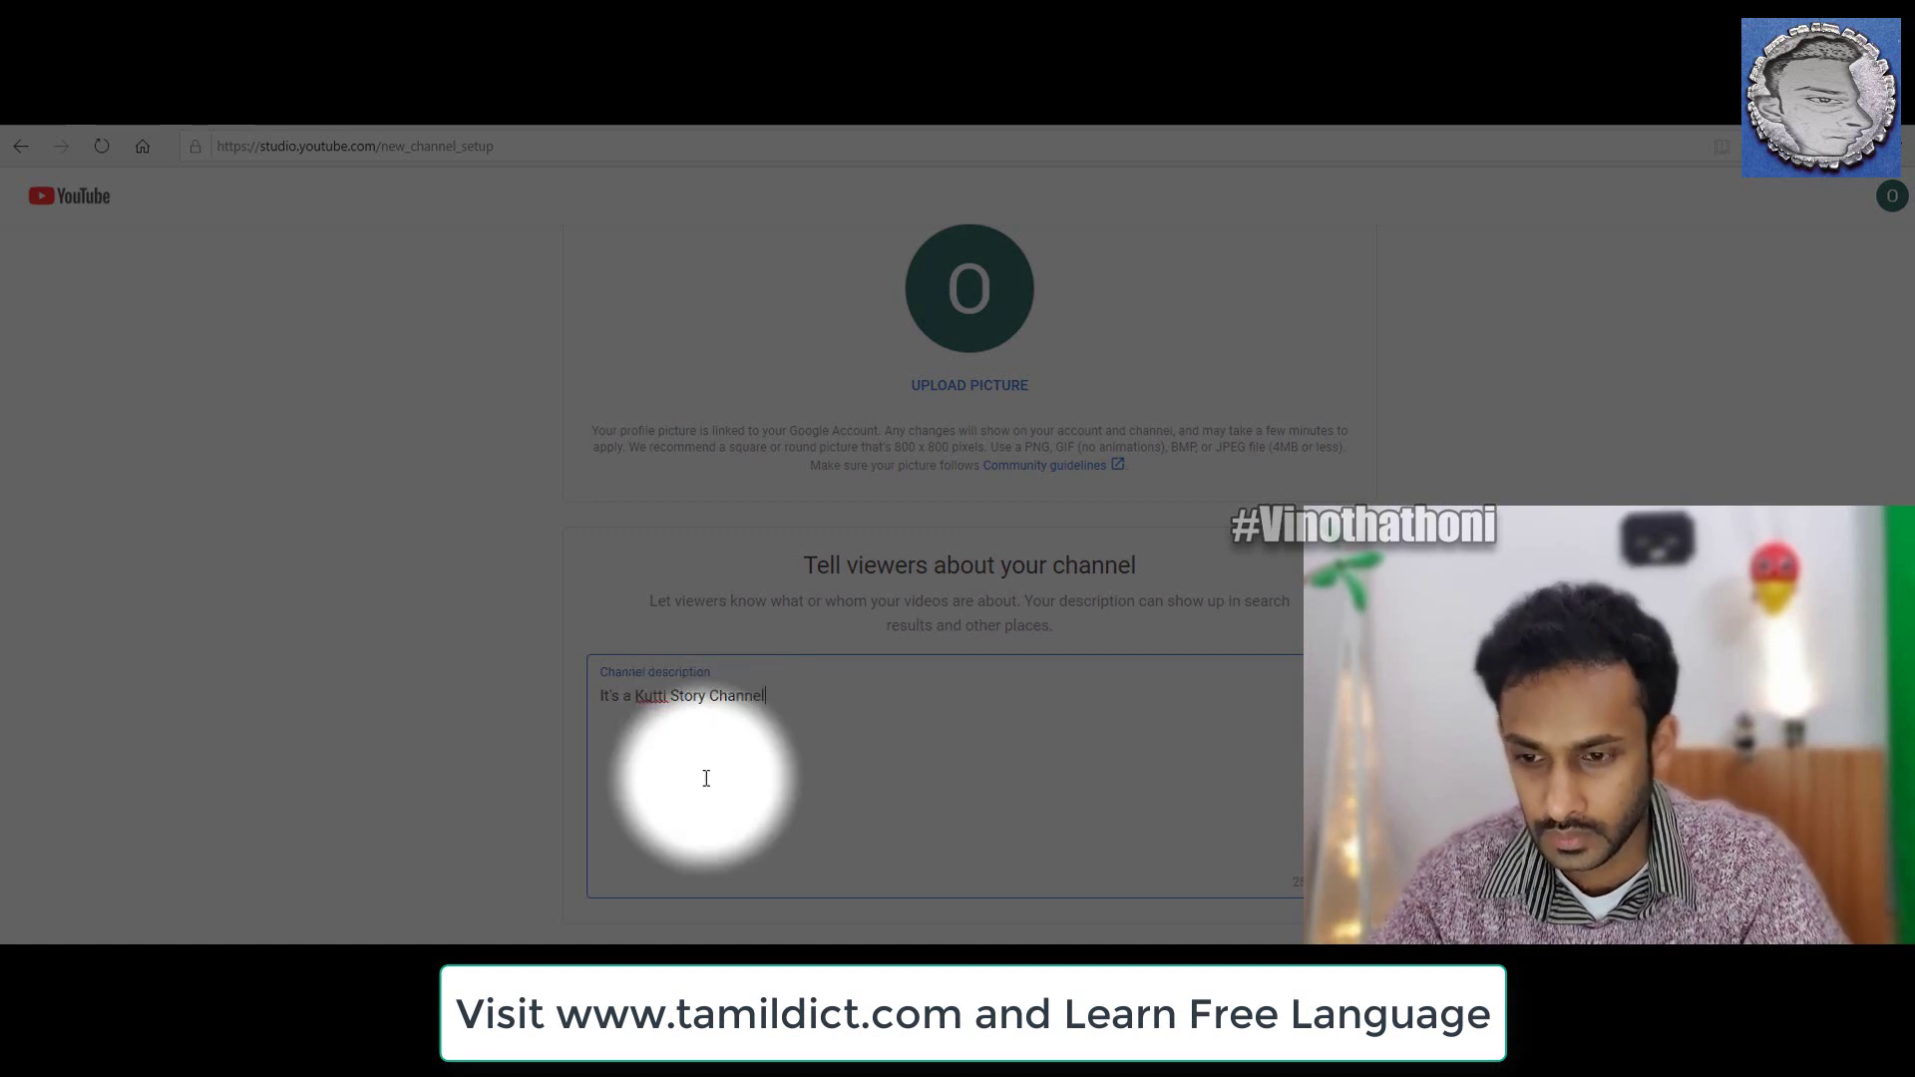
text(.)
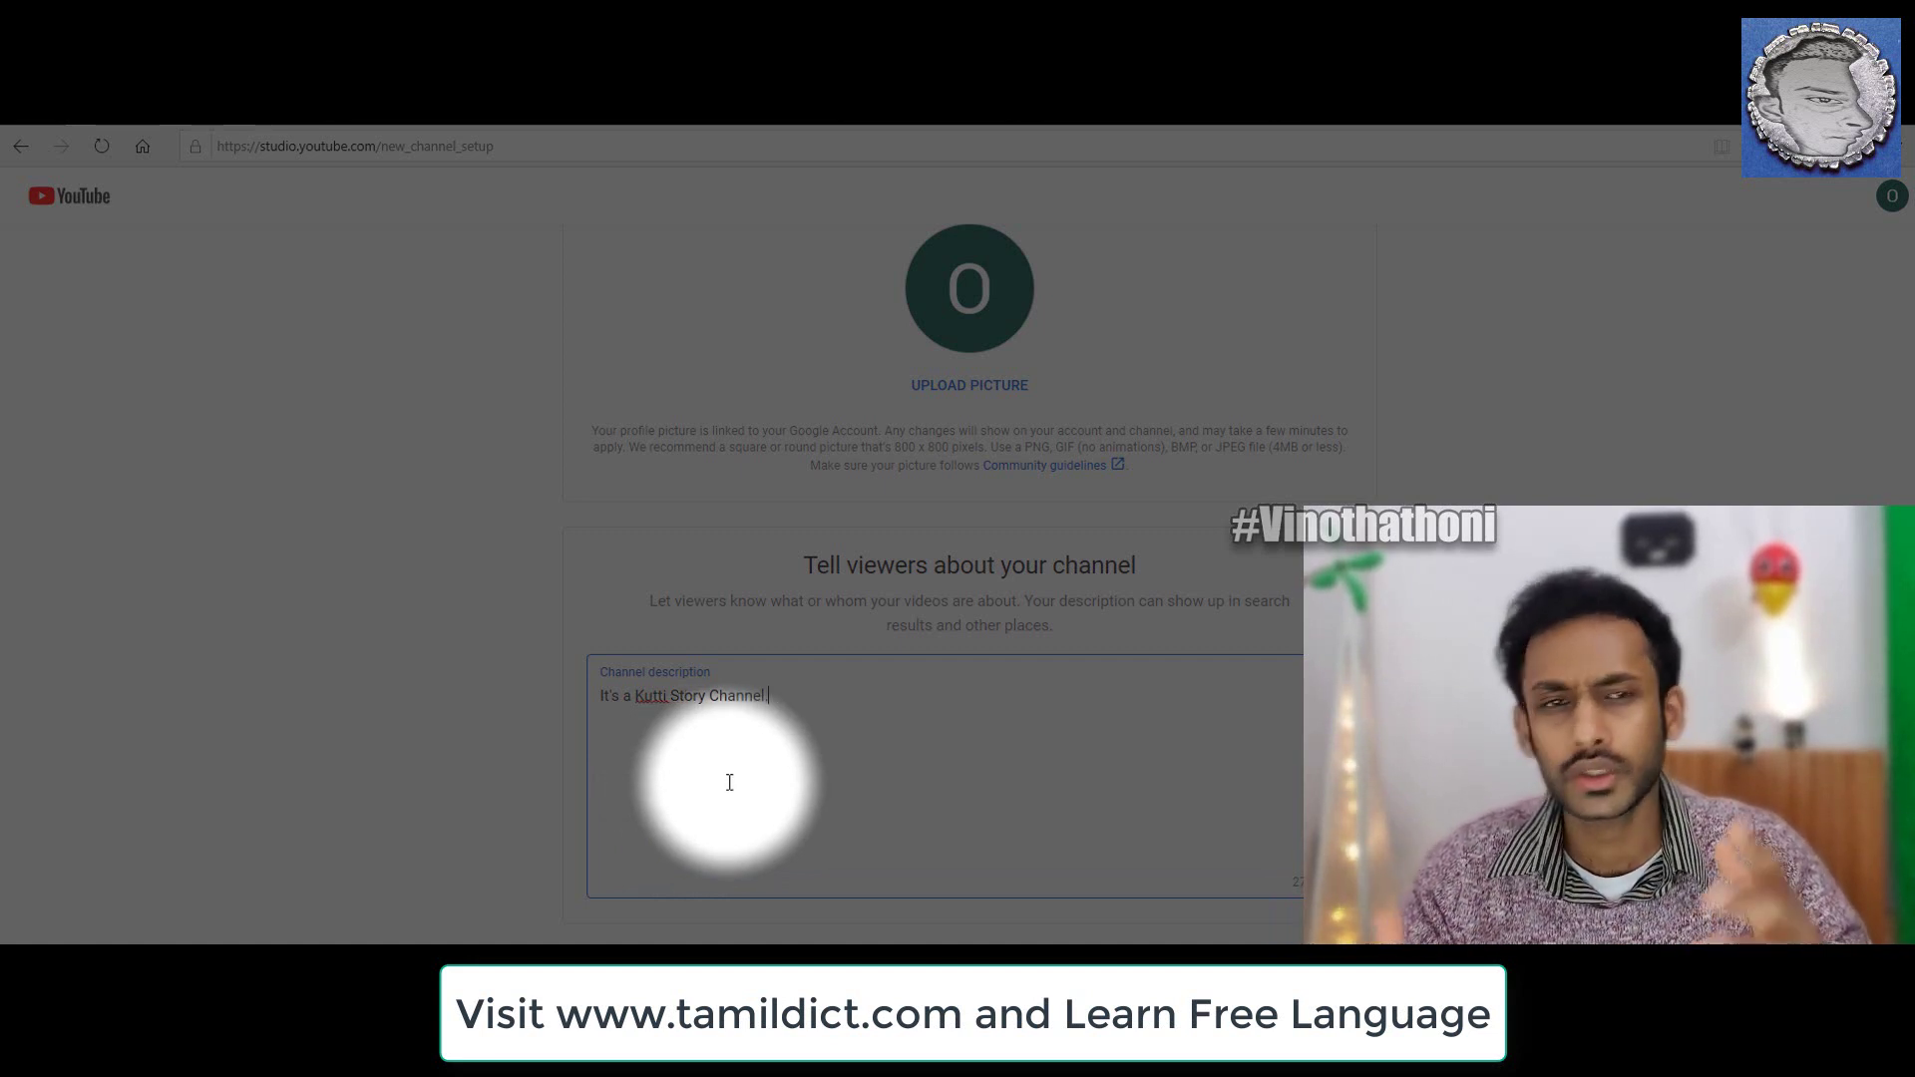
scroll(788, 786, down, 4)
scroll(938, 798, up, 2)
scroll(1009, 810, down, 3)
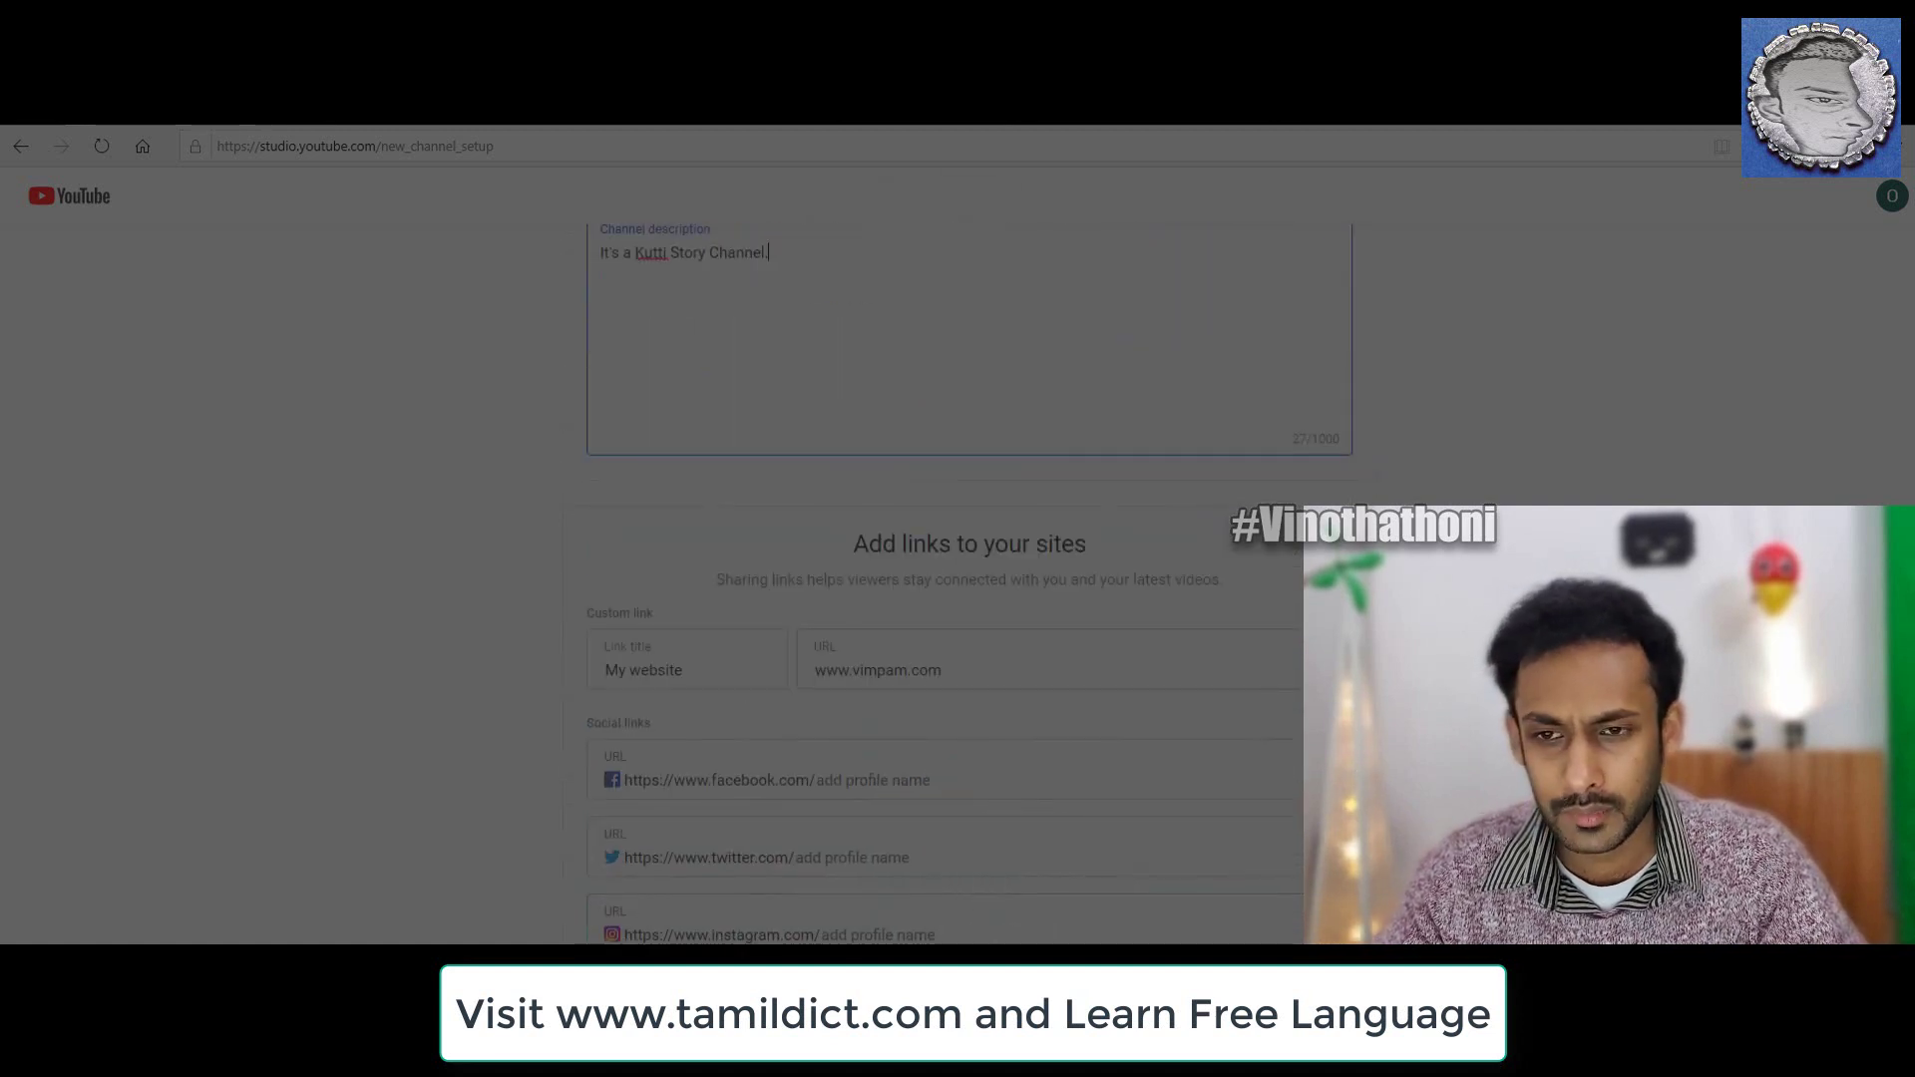
click(1082, 908)
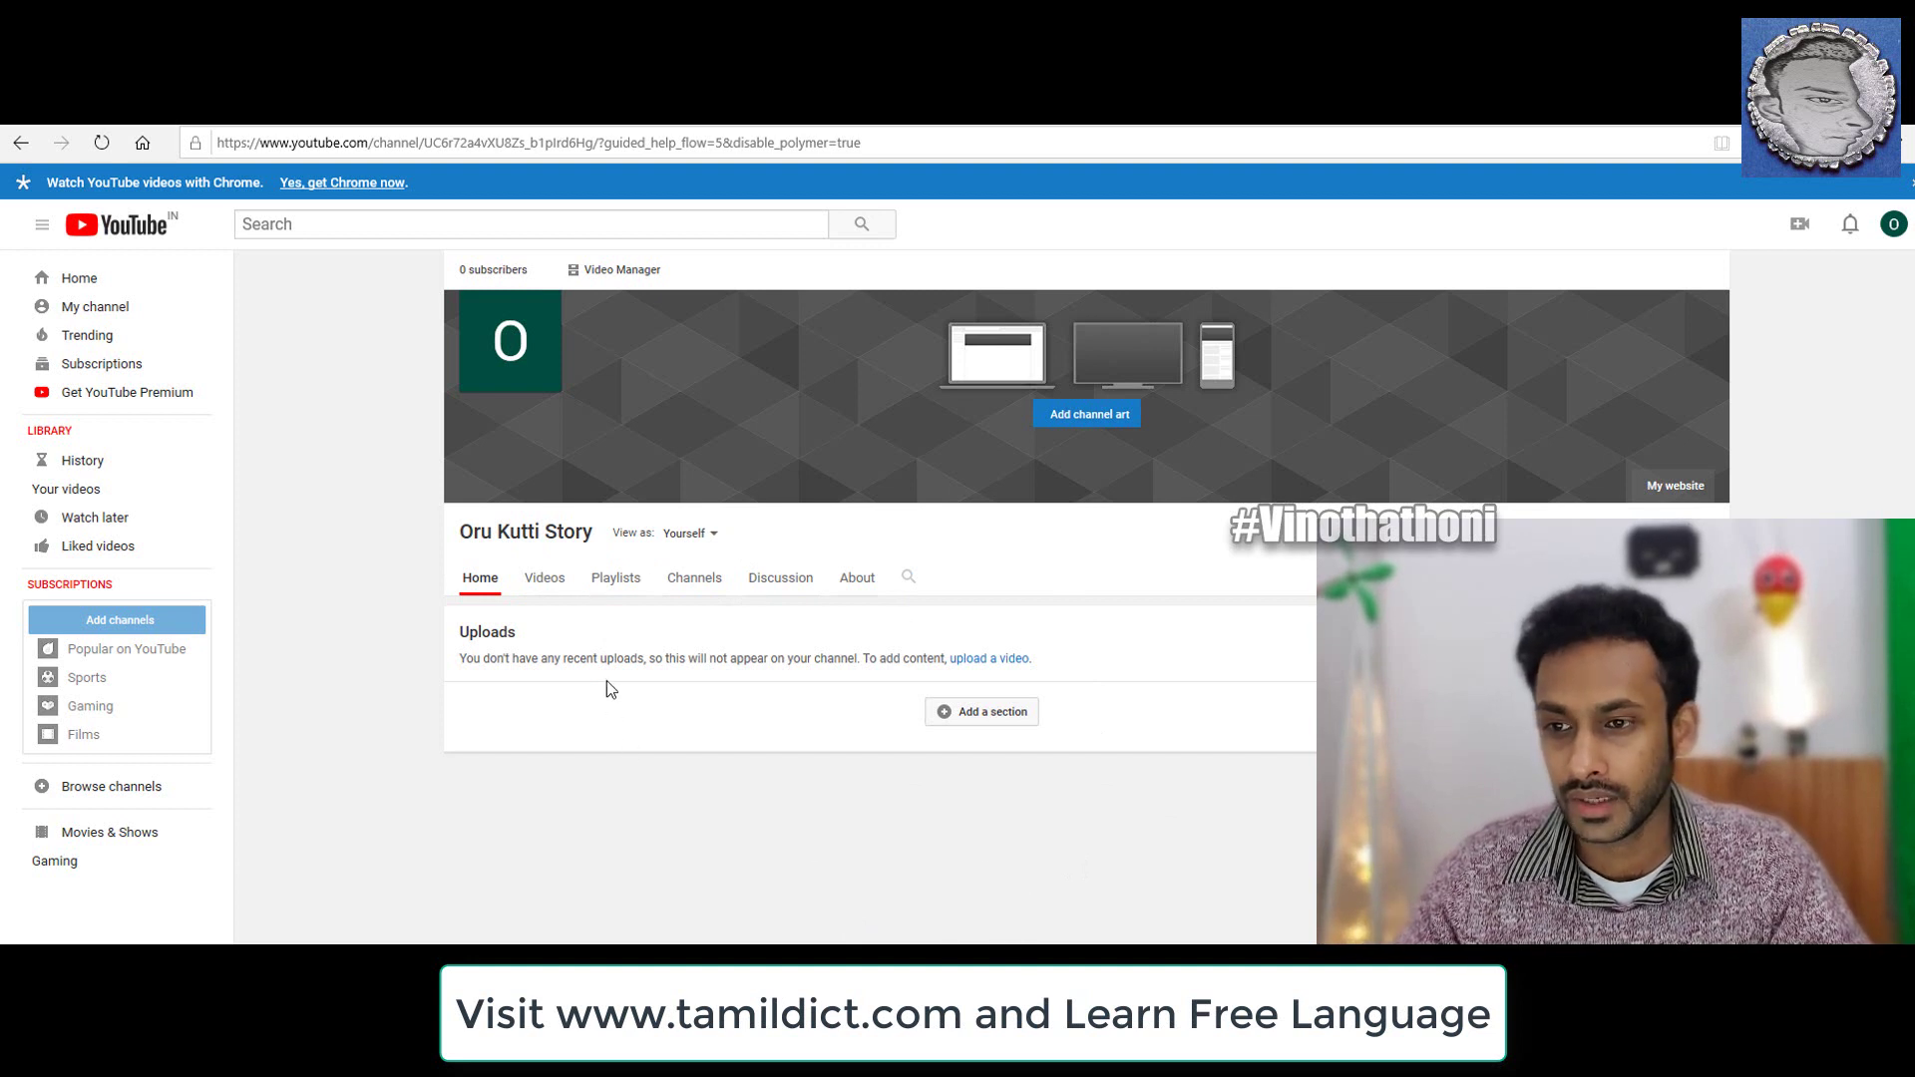
Set Titile.jpg from the Oru Kuttik Kadhai folder as the profile picture and reload the channel page.
click(543, 318)
click(1187, 698)
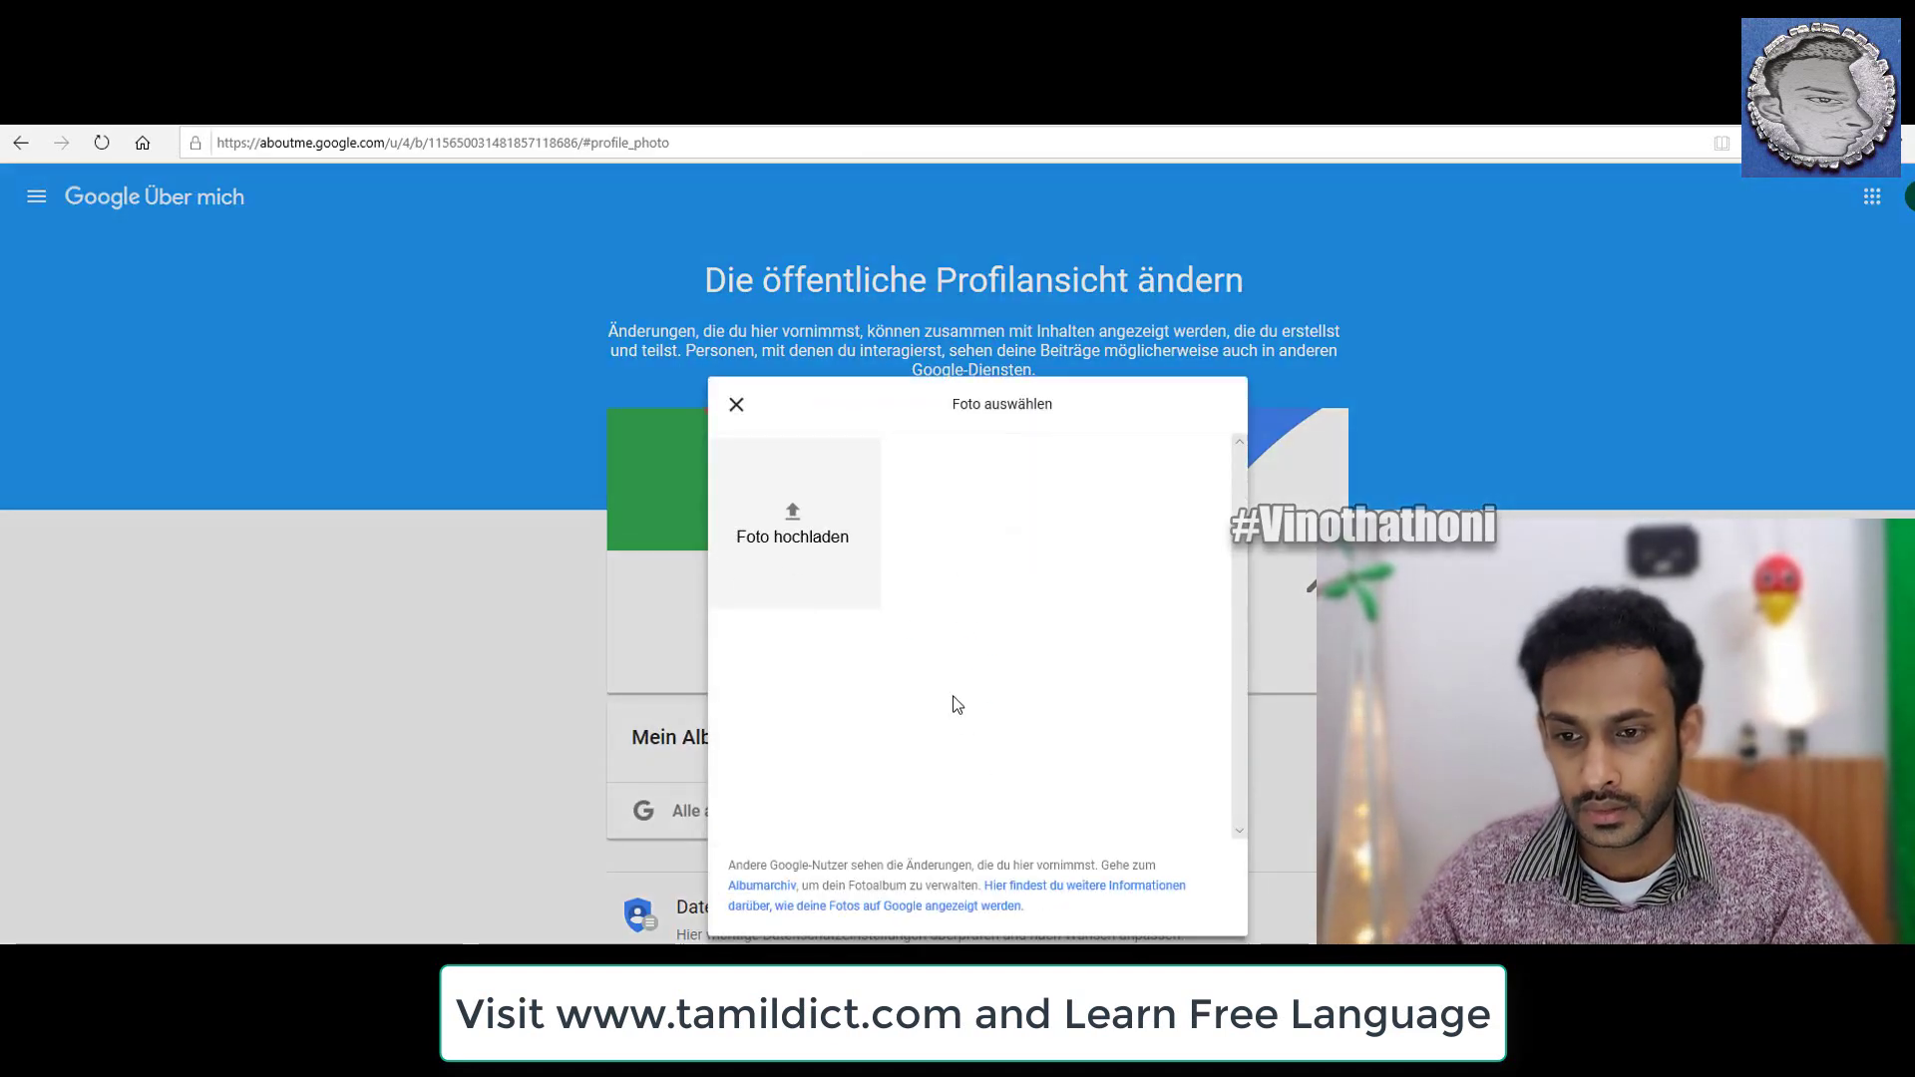
click(880, 501)
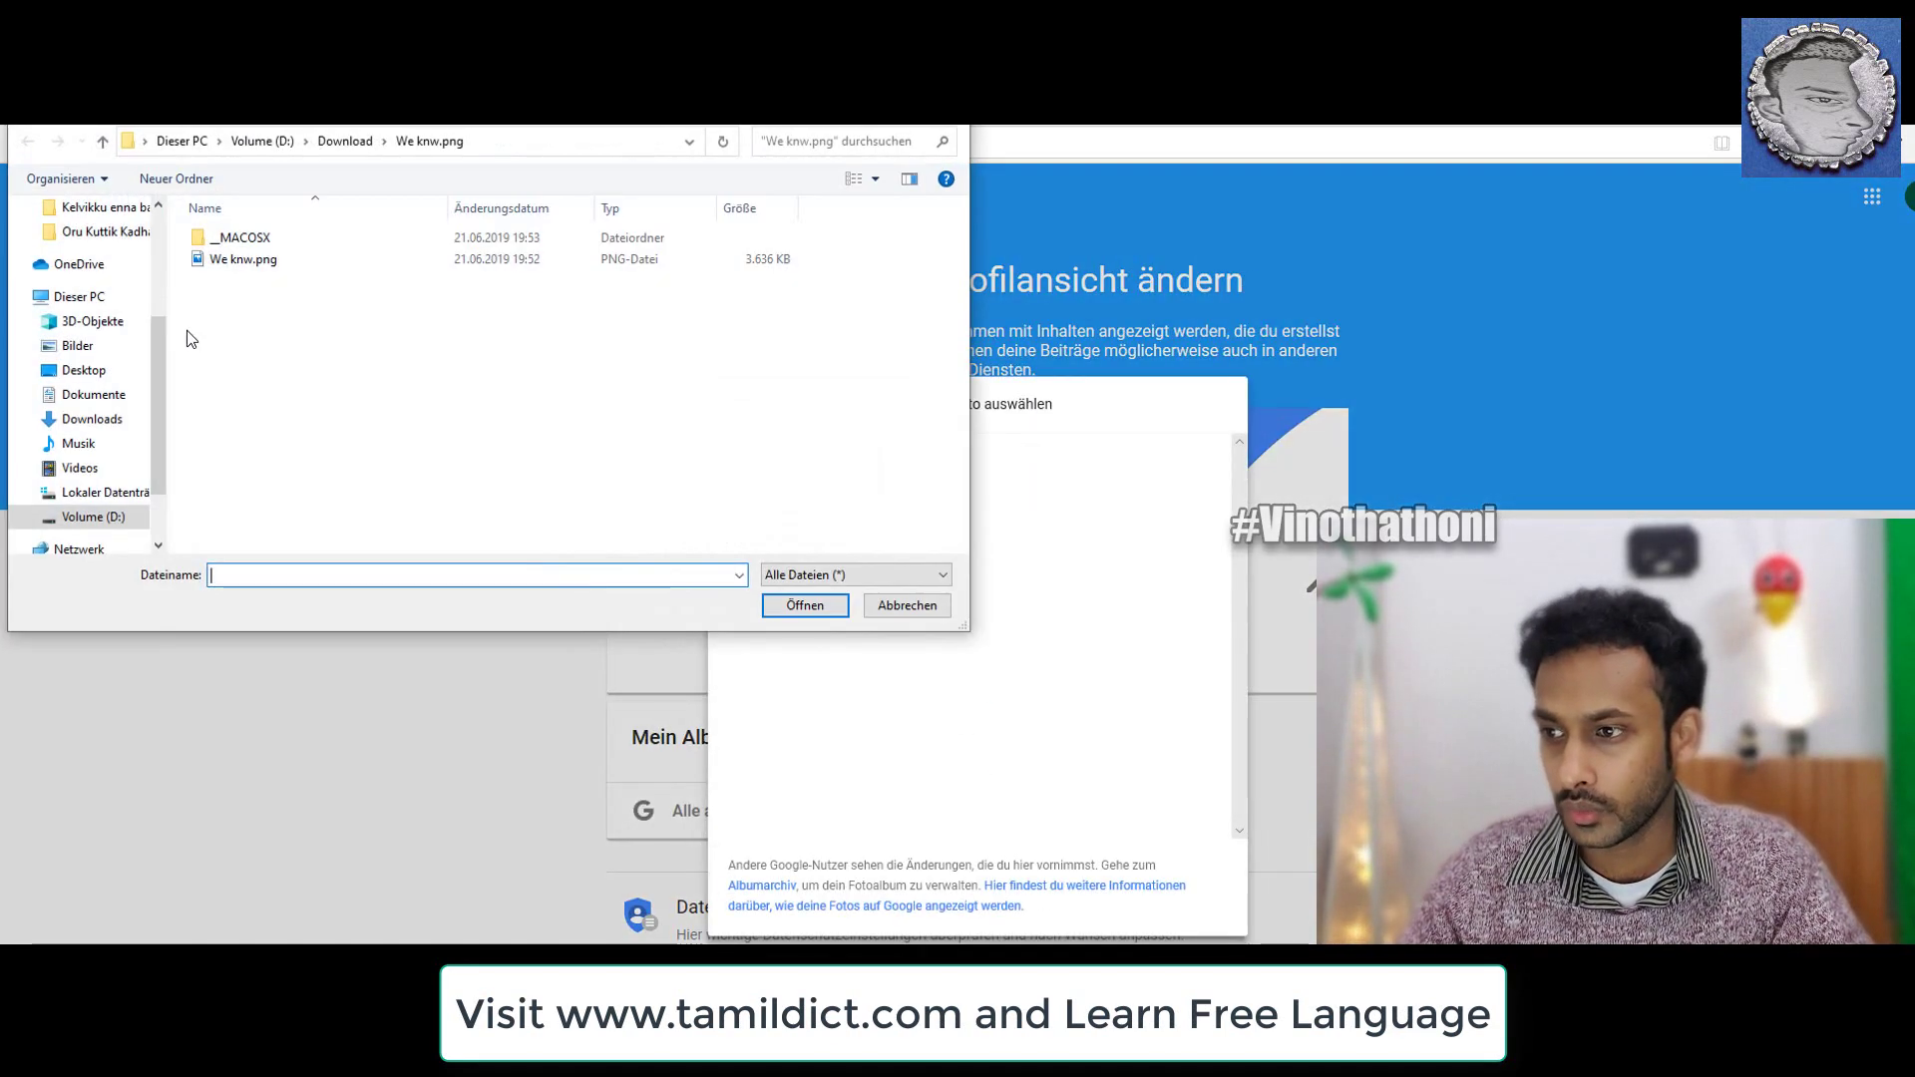
scroll(90, 299, up, 1)
click(102, 284)
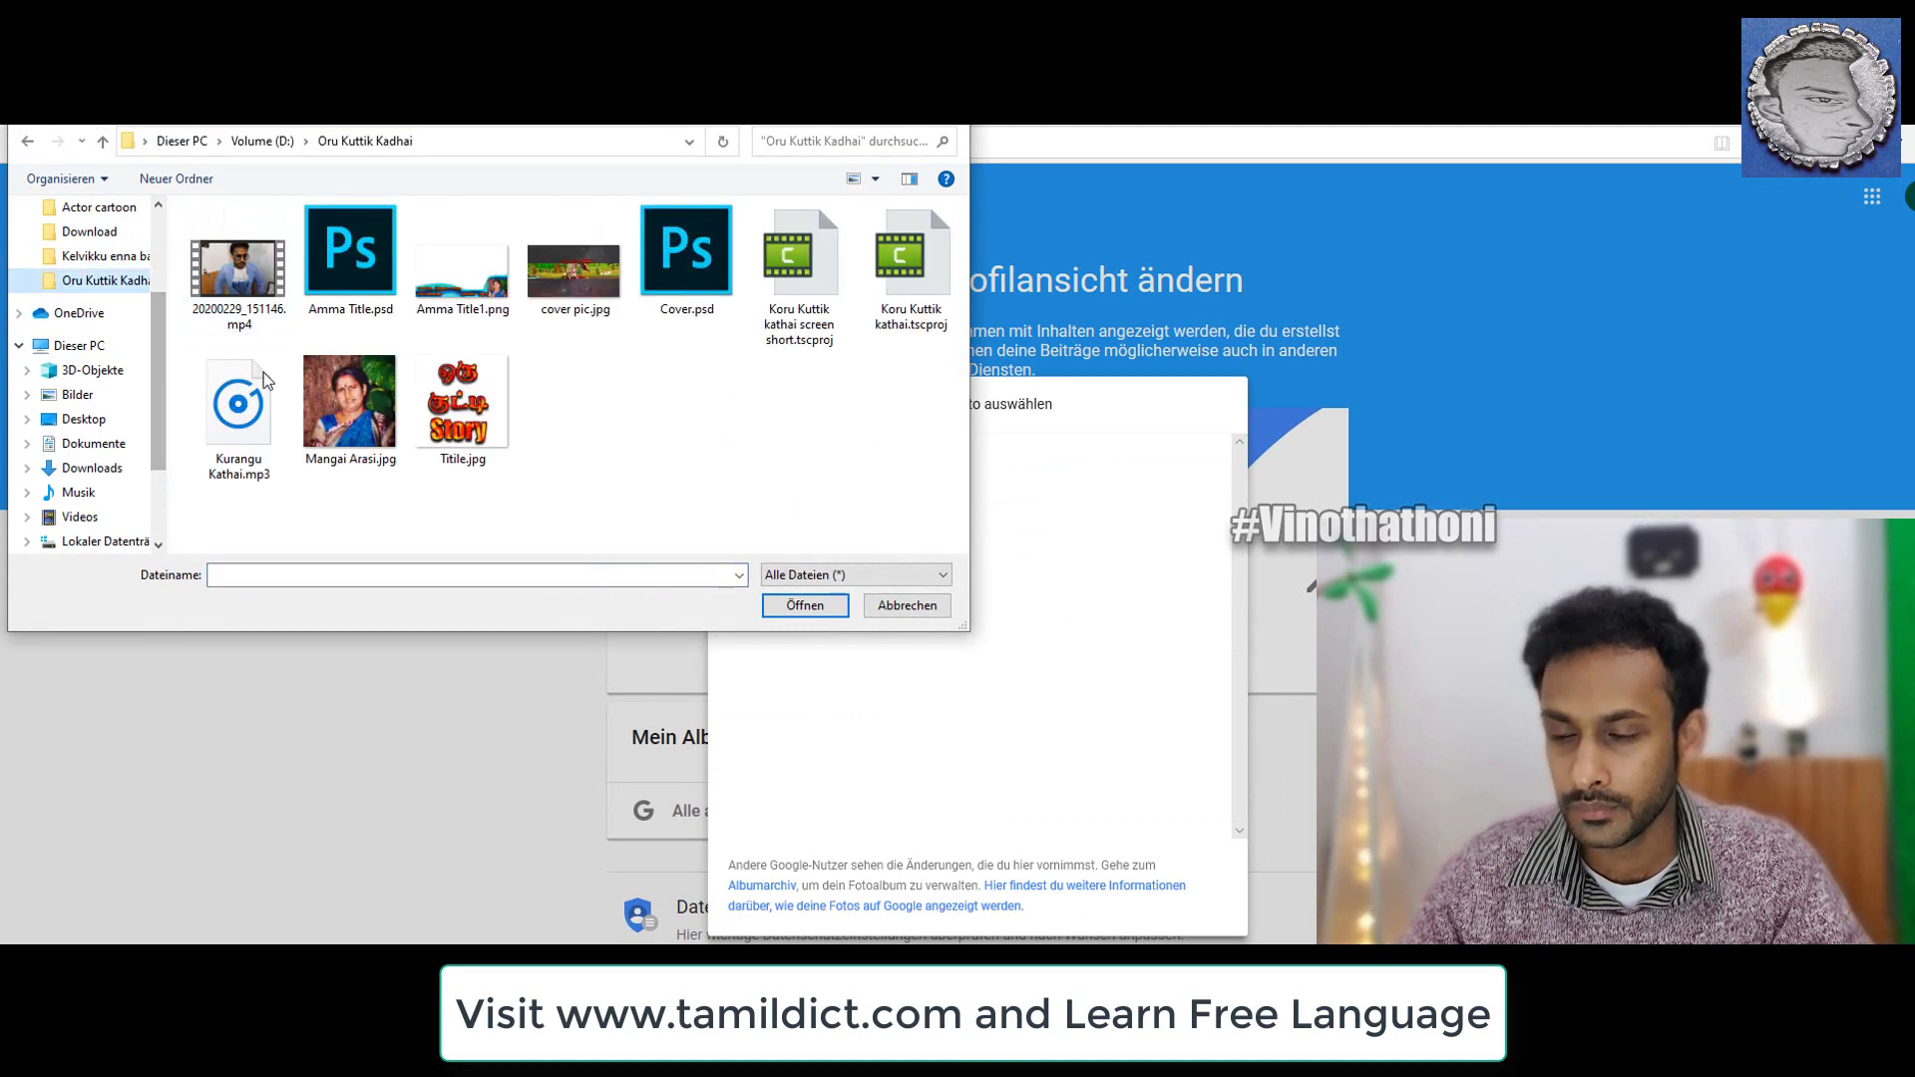
click(450, 411)
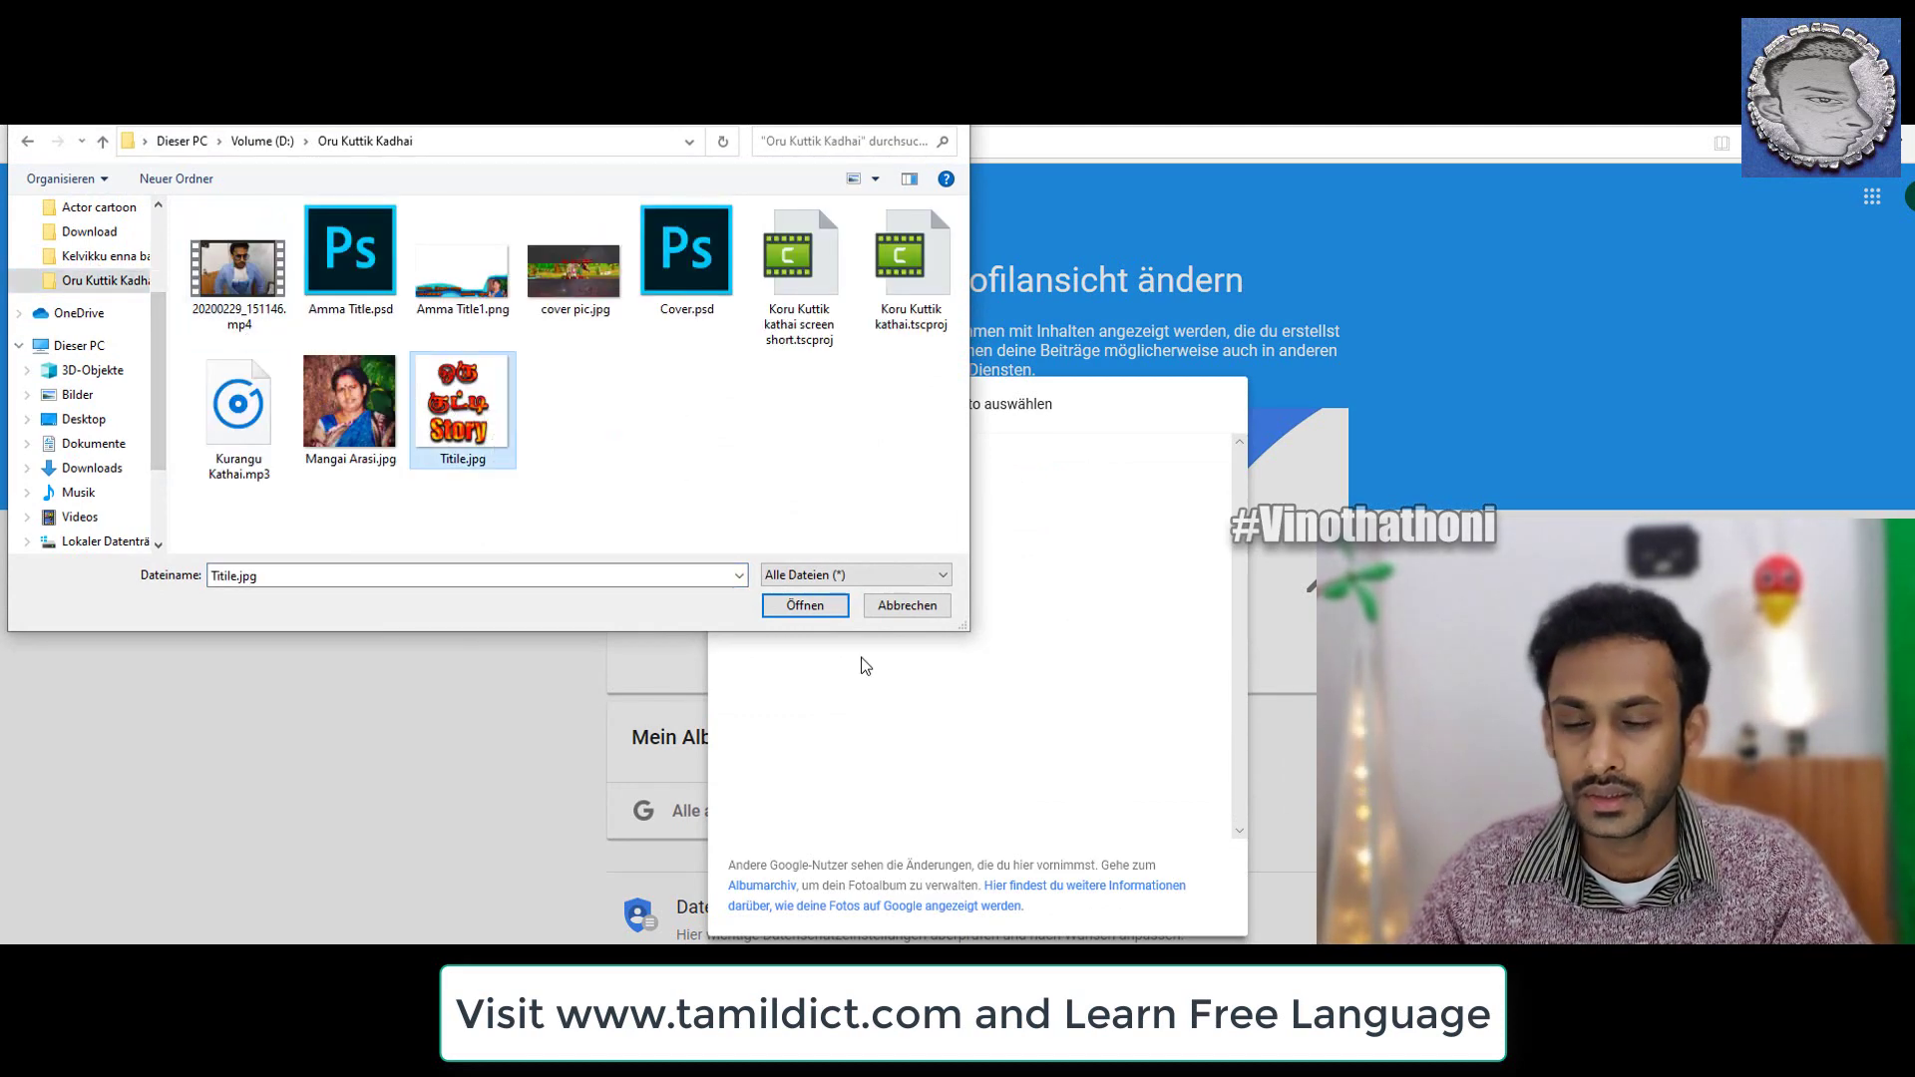
click(832, 609)
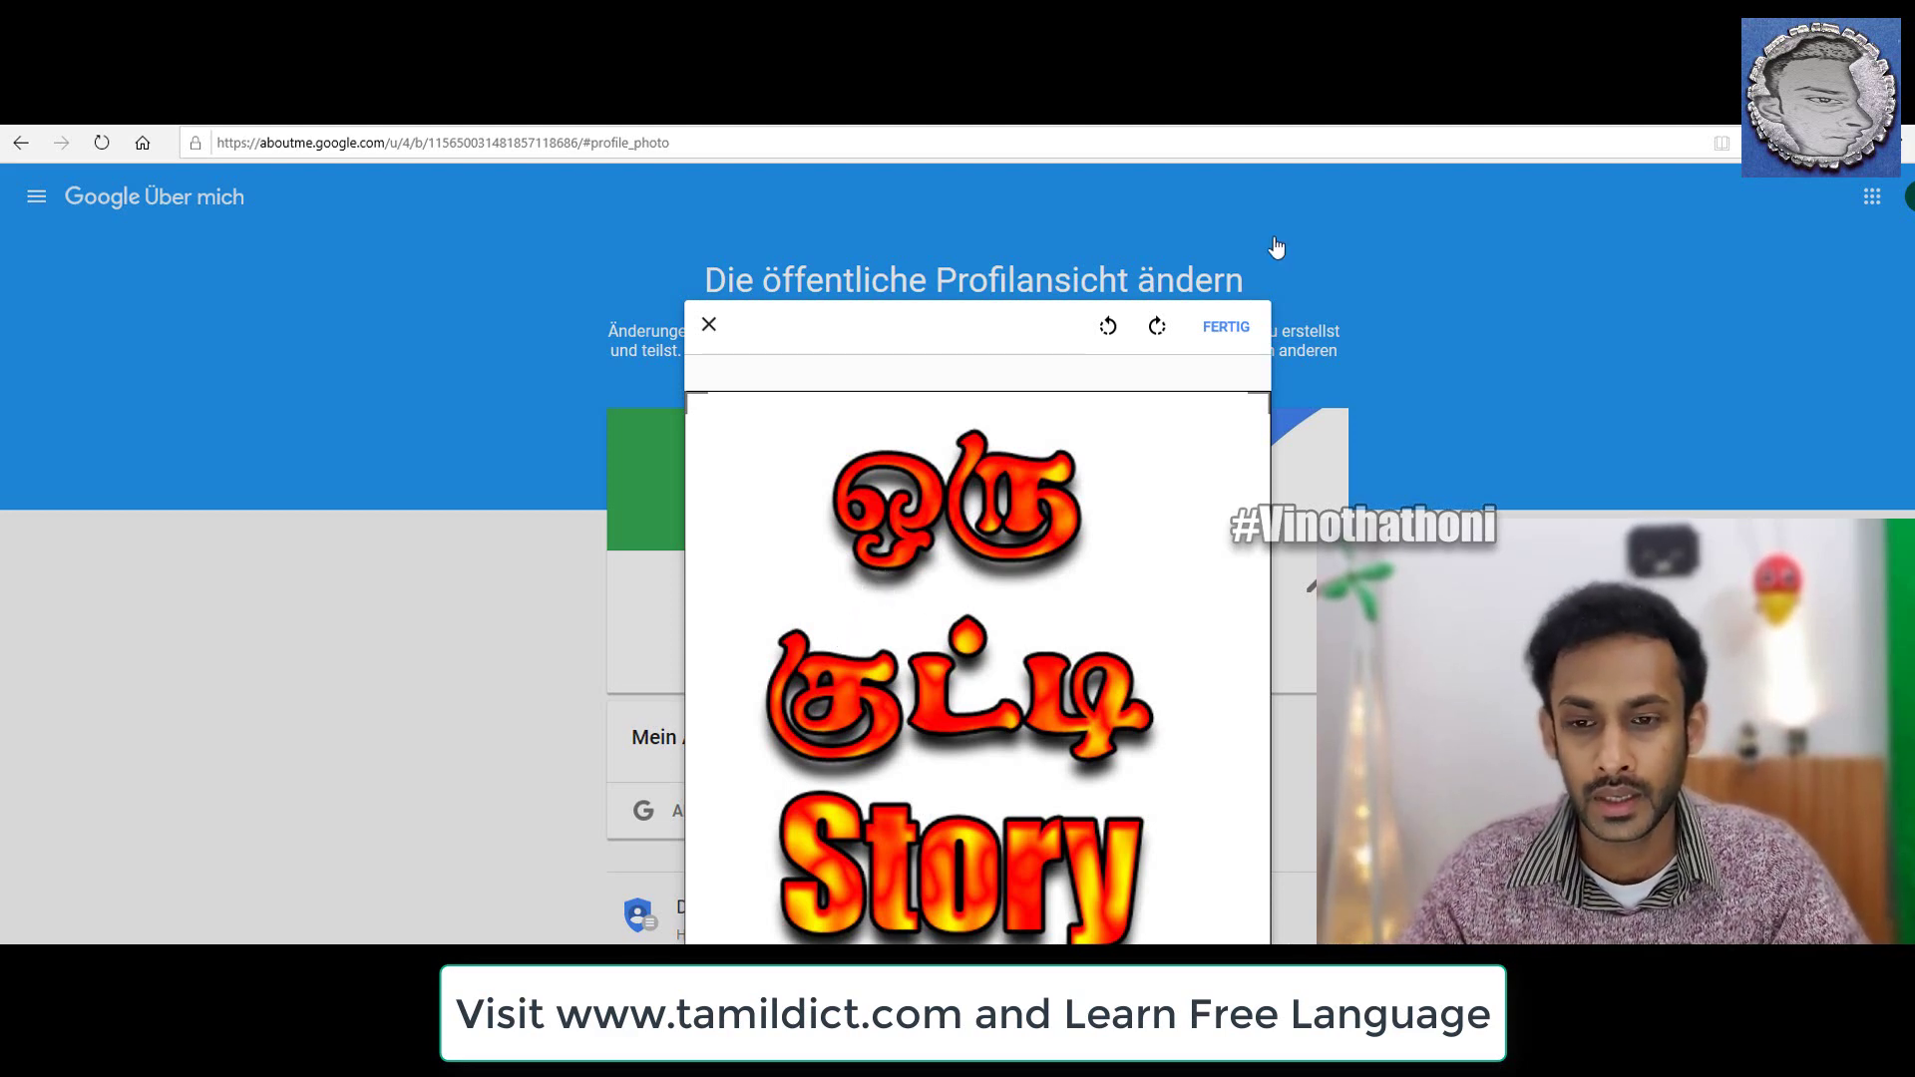
click(1249, 330)
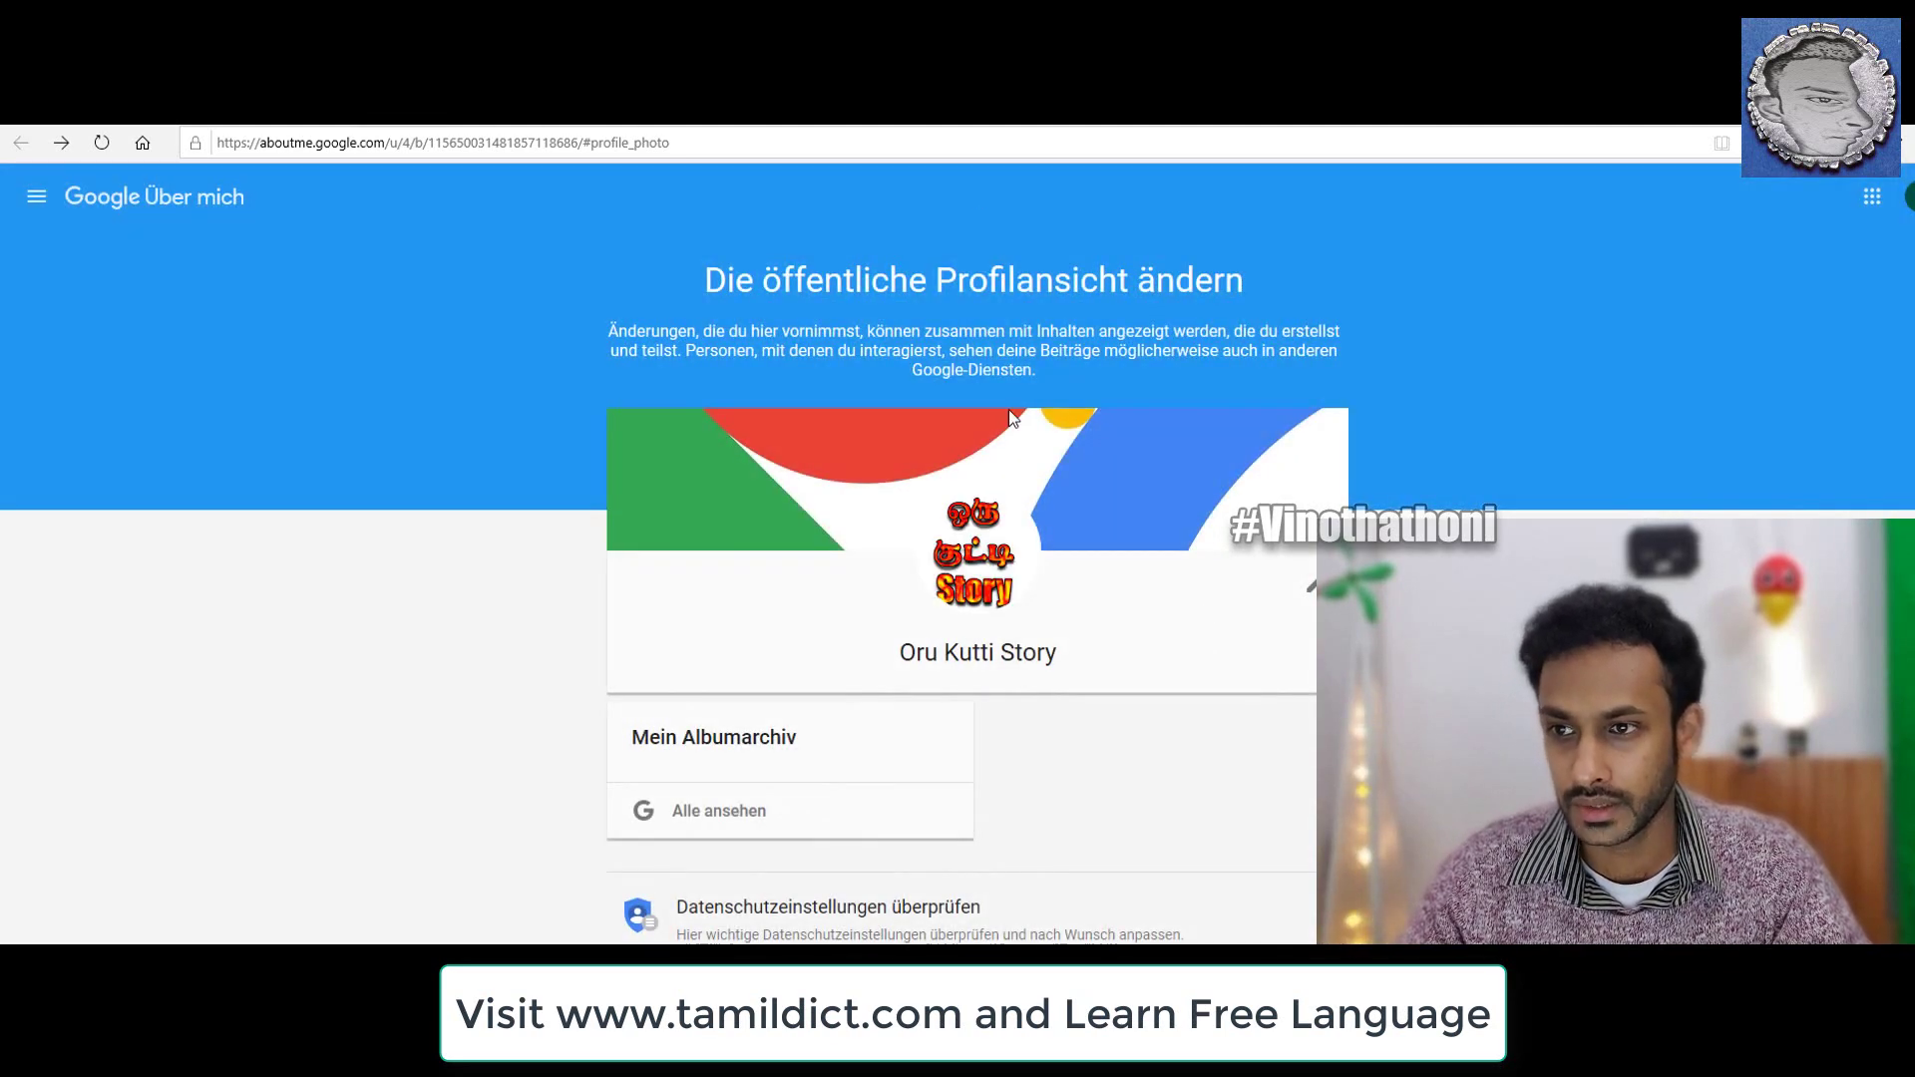
click(61, 142)
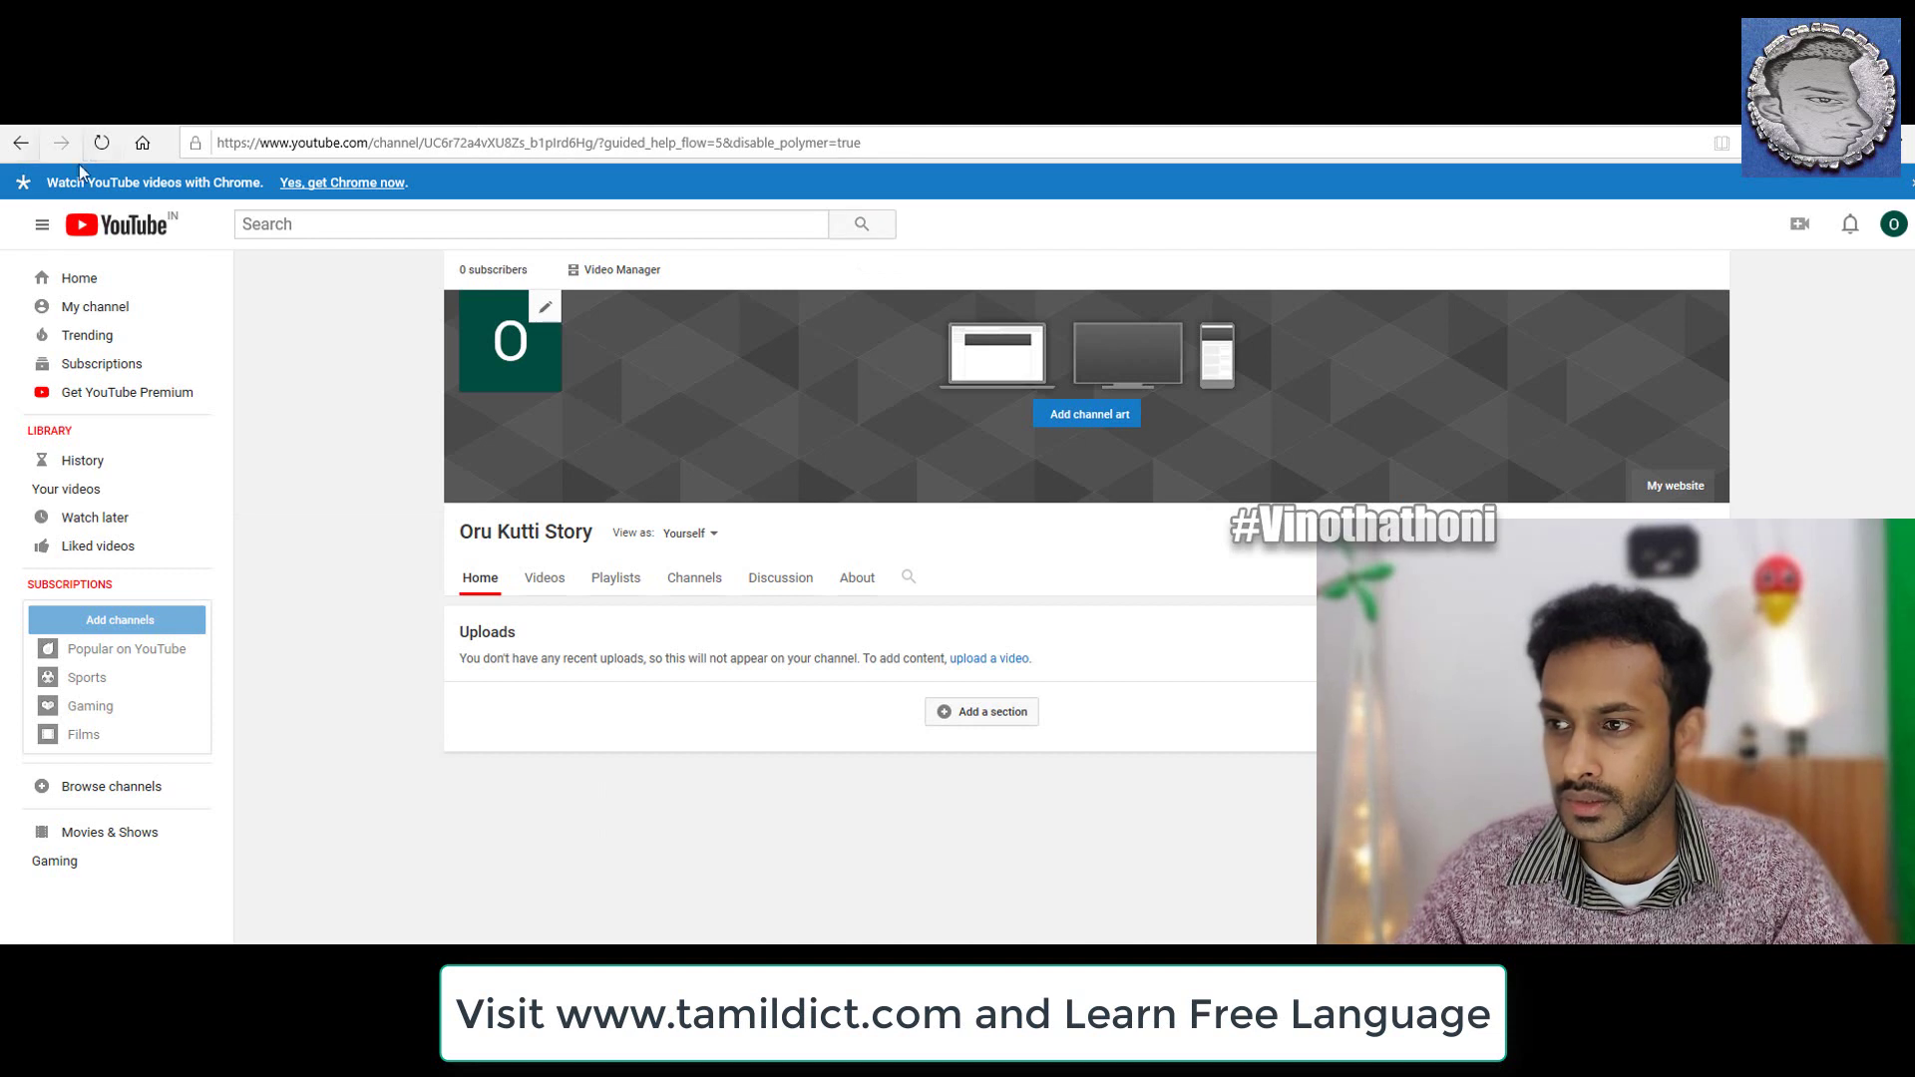
click(108, 145)
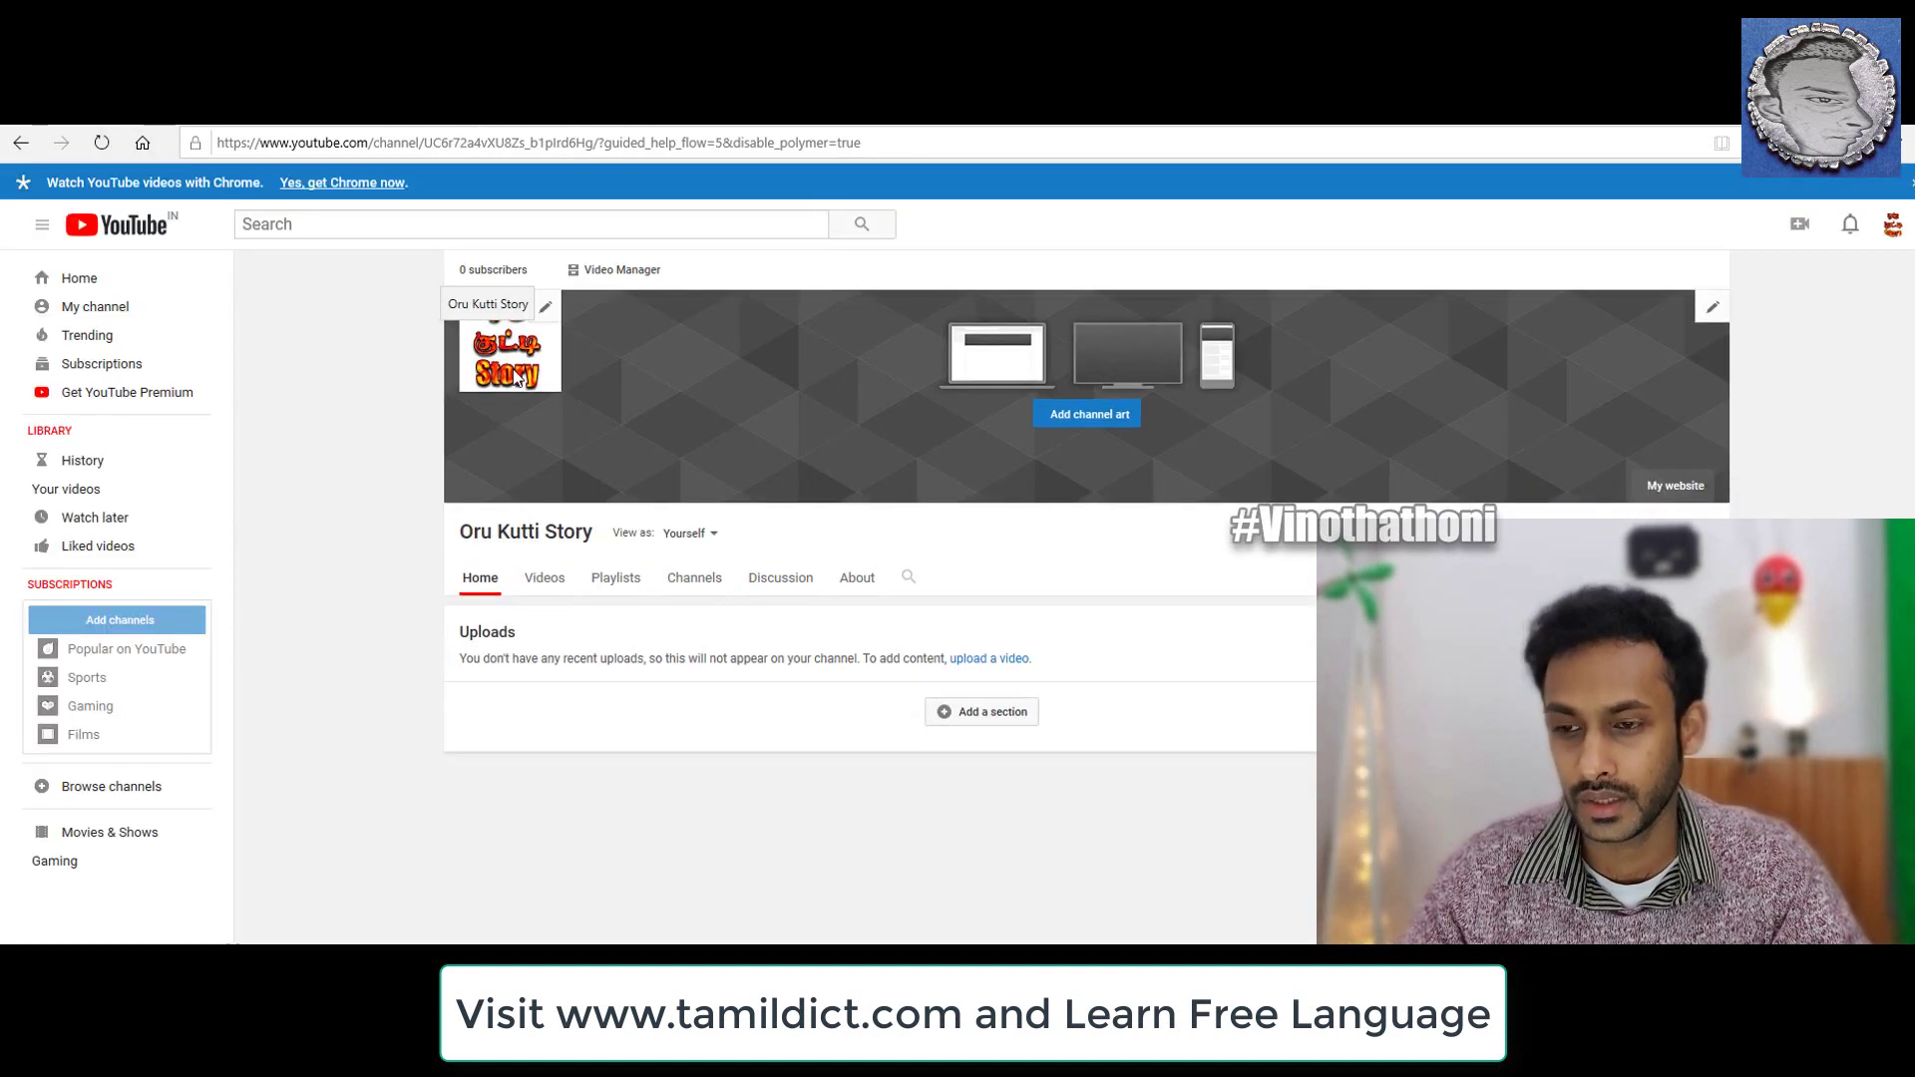
Upload cover pic.jpg as the channel art and apply it with the default crop.
click(1072, 427)
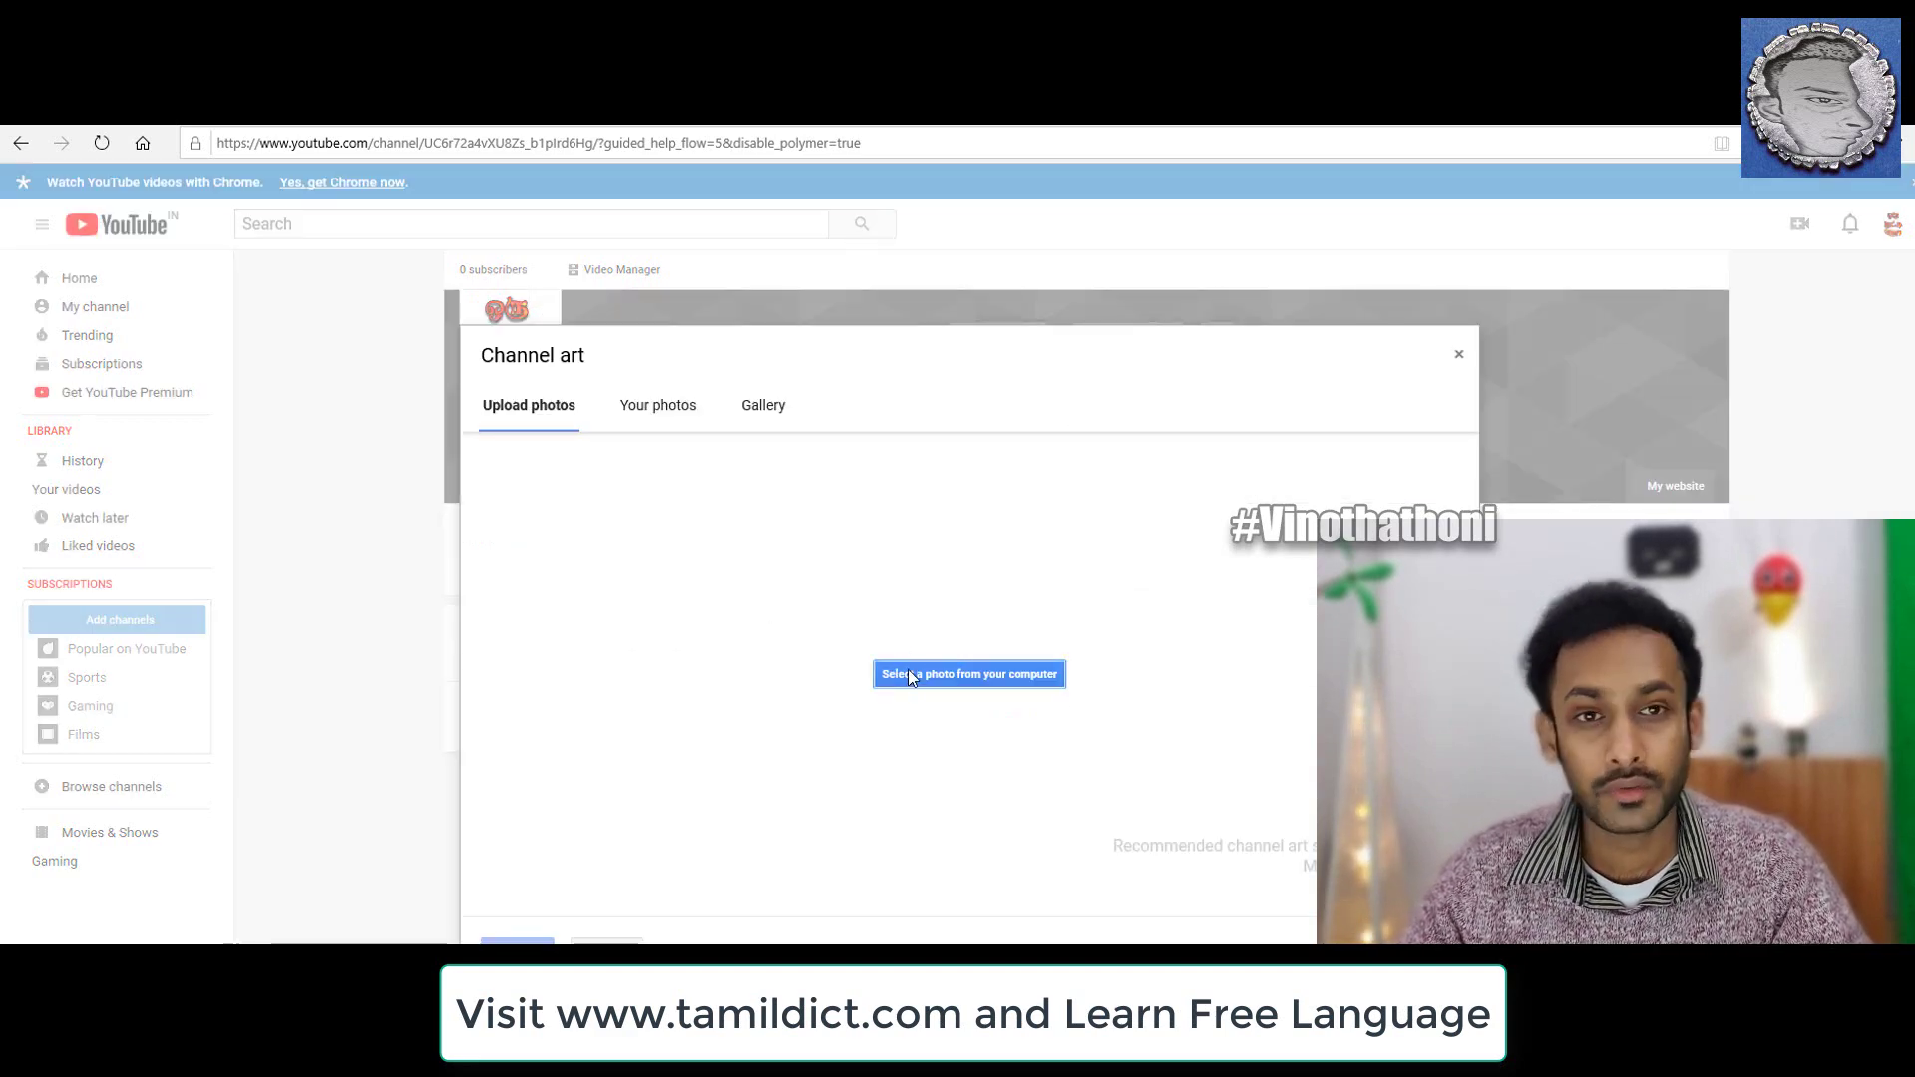
click(908, 675)
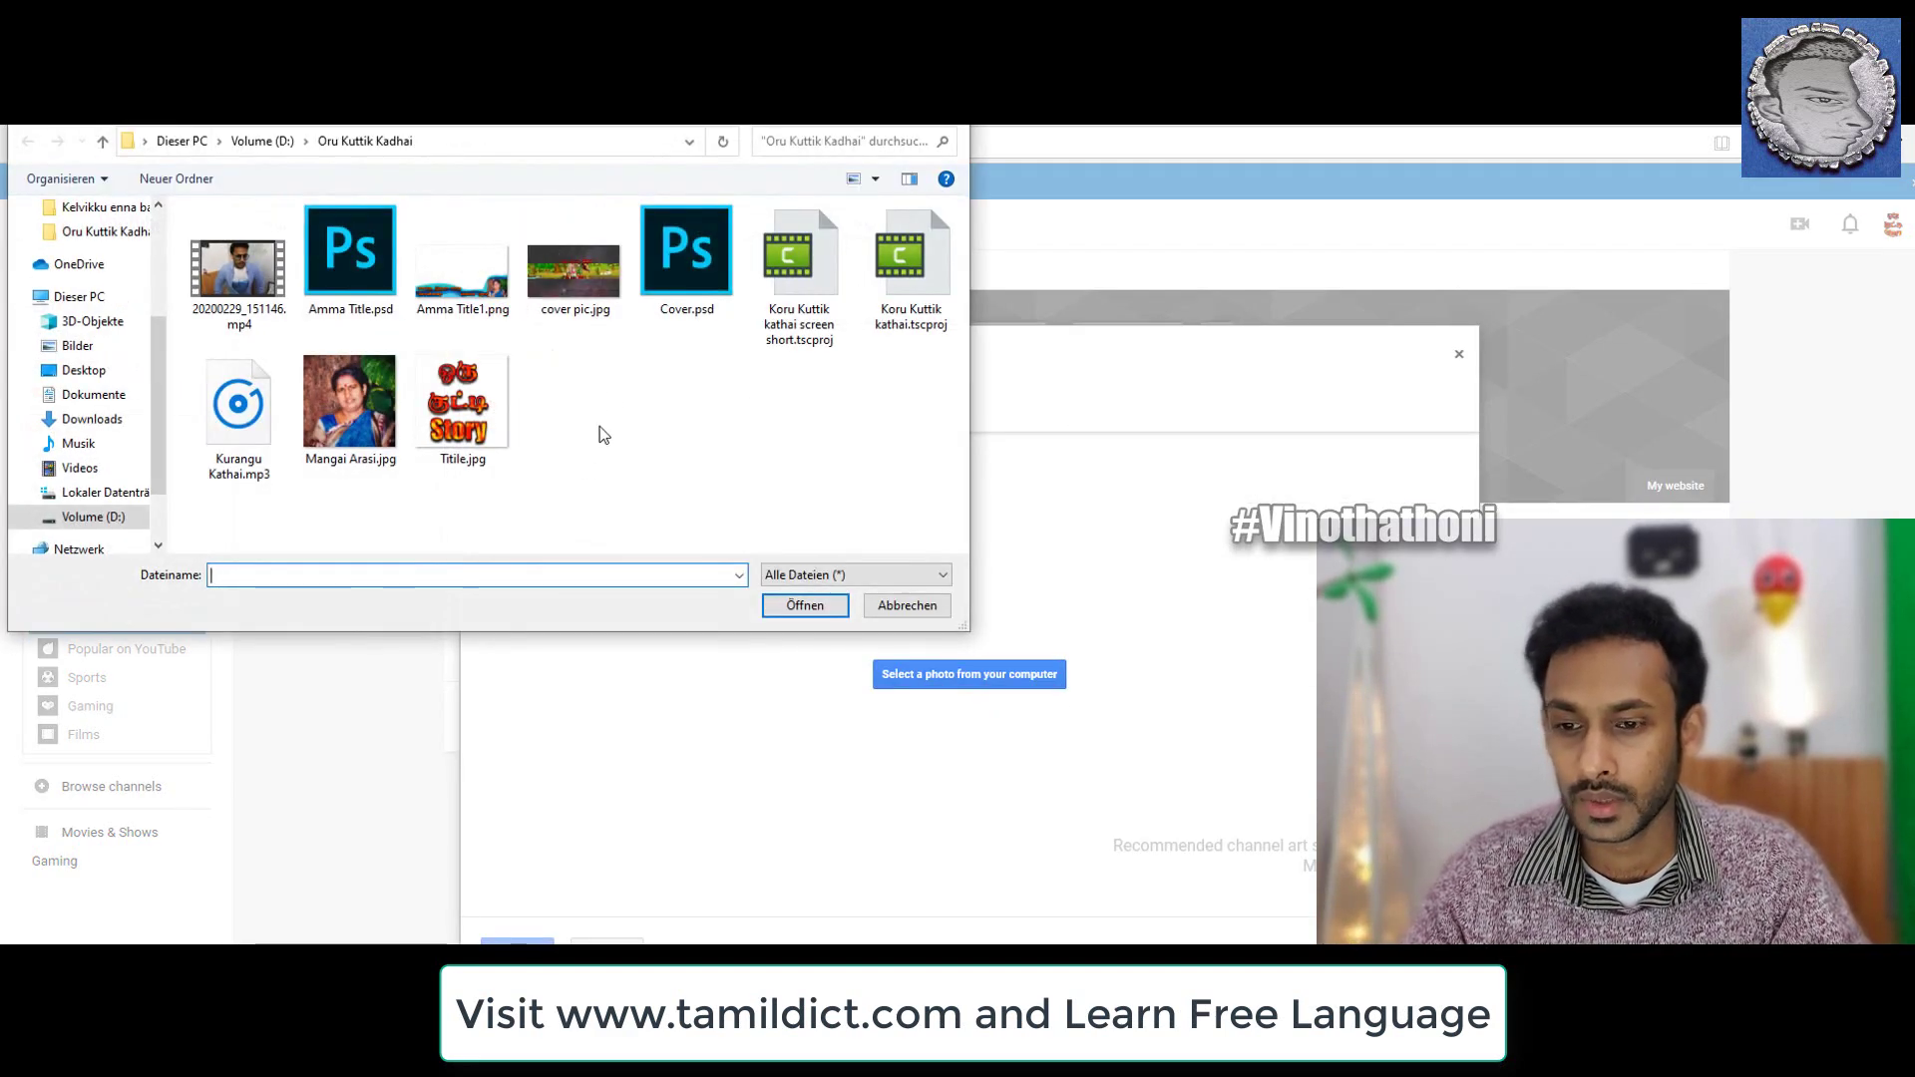
click(574, 271)
click(805, 606)
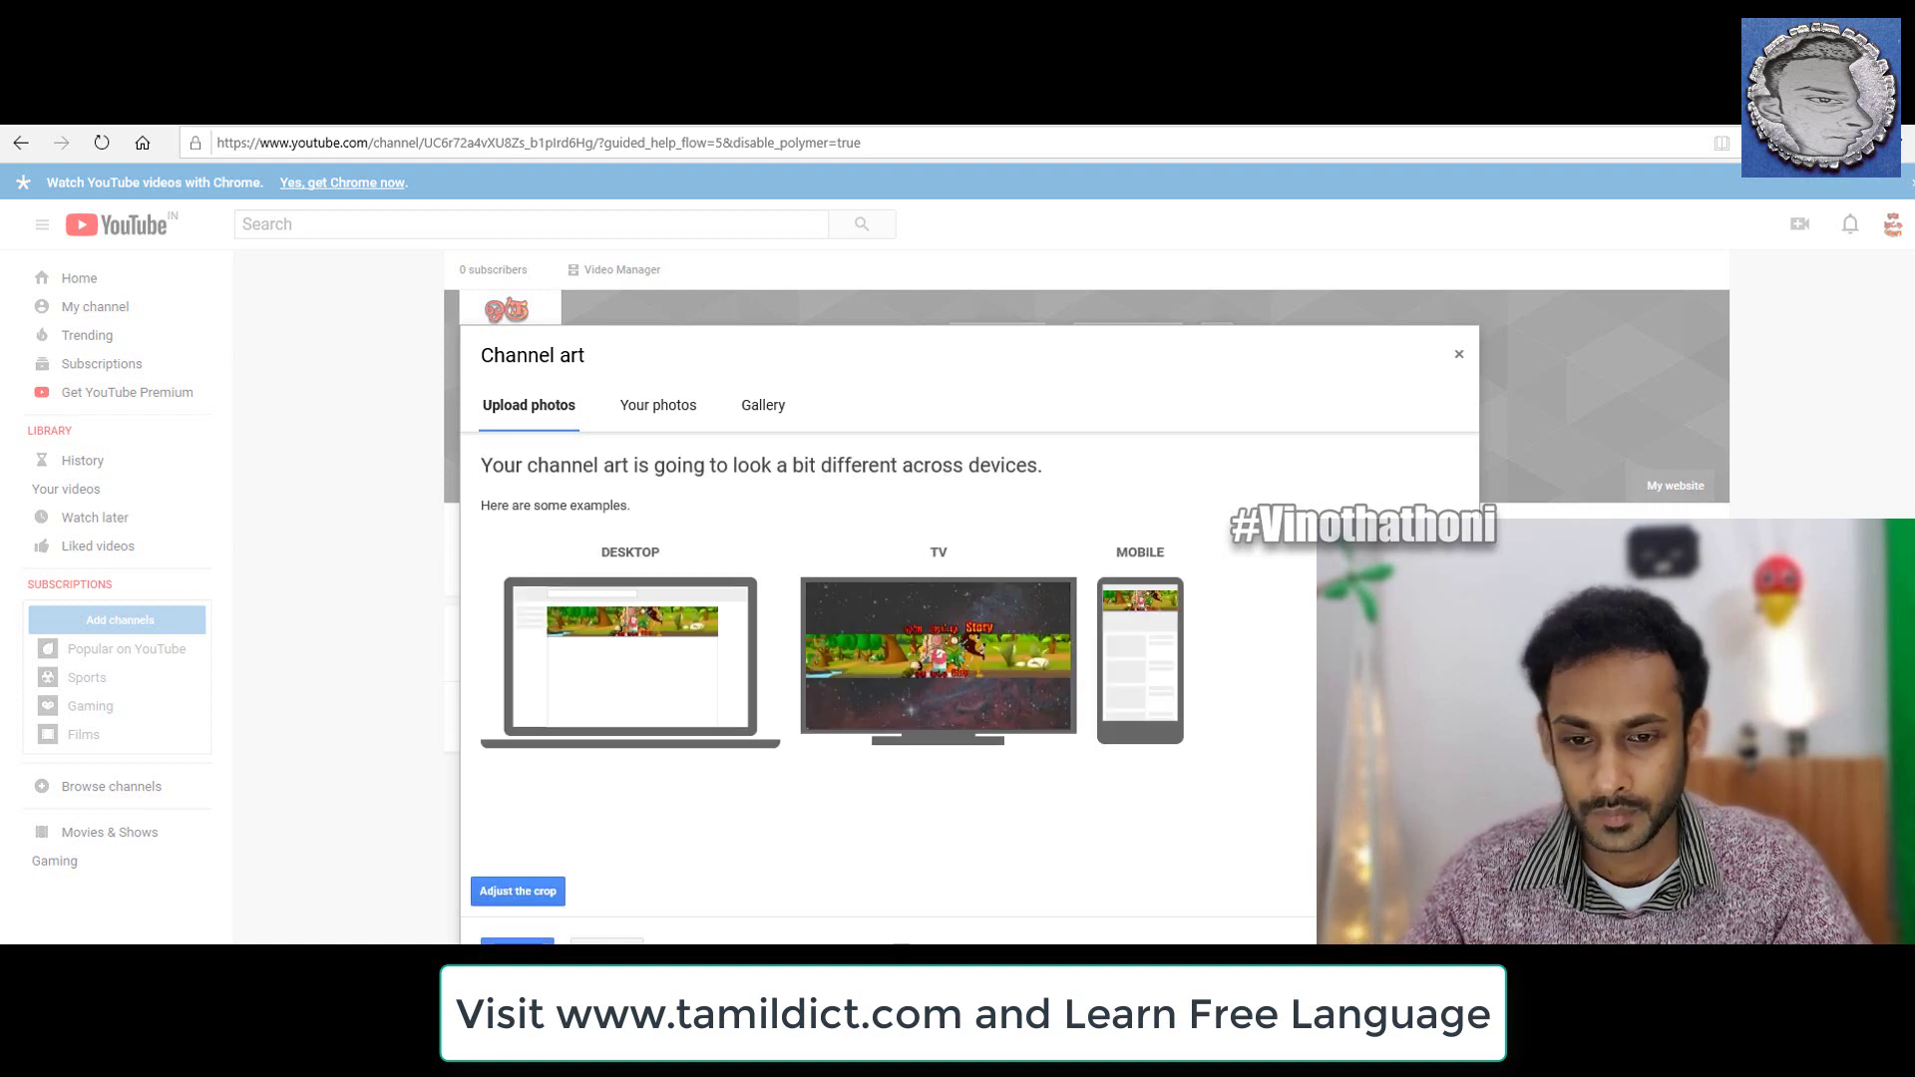
key(Return)
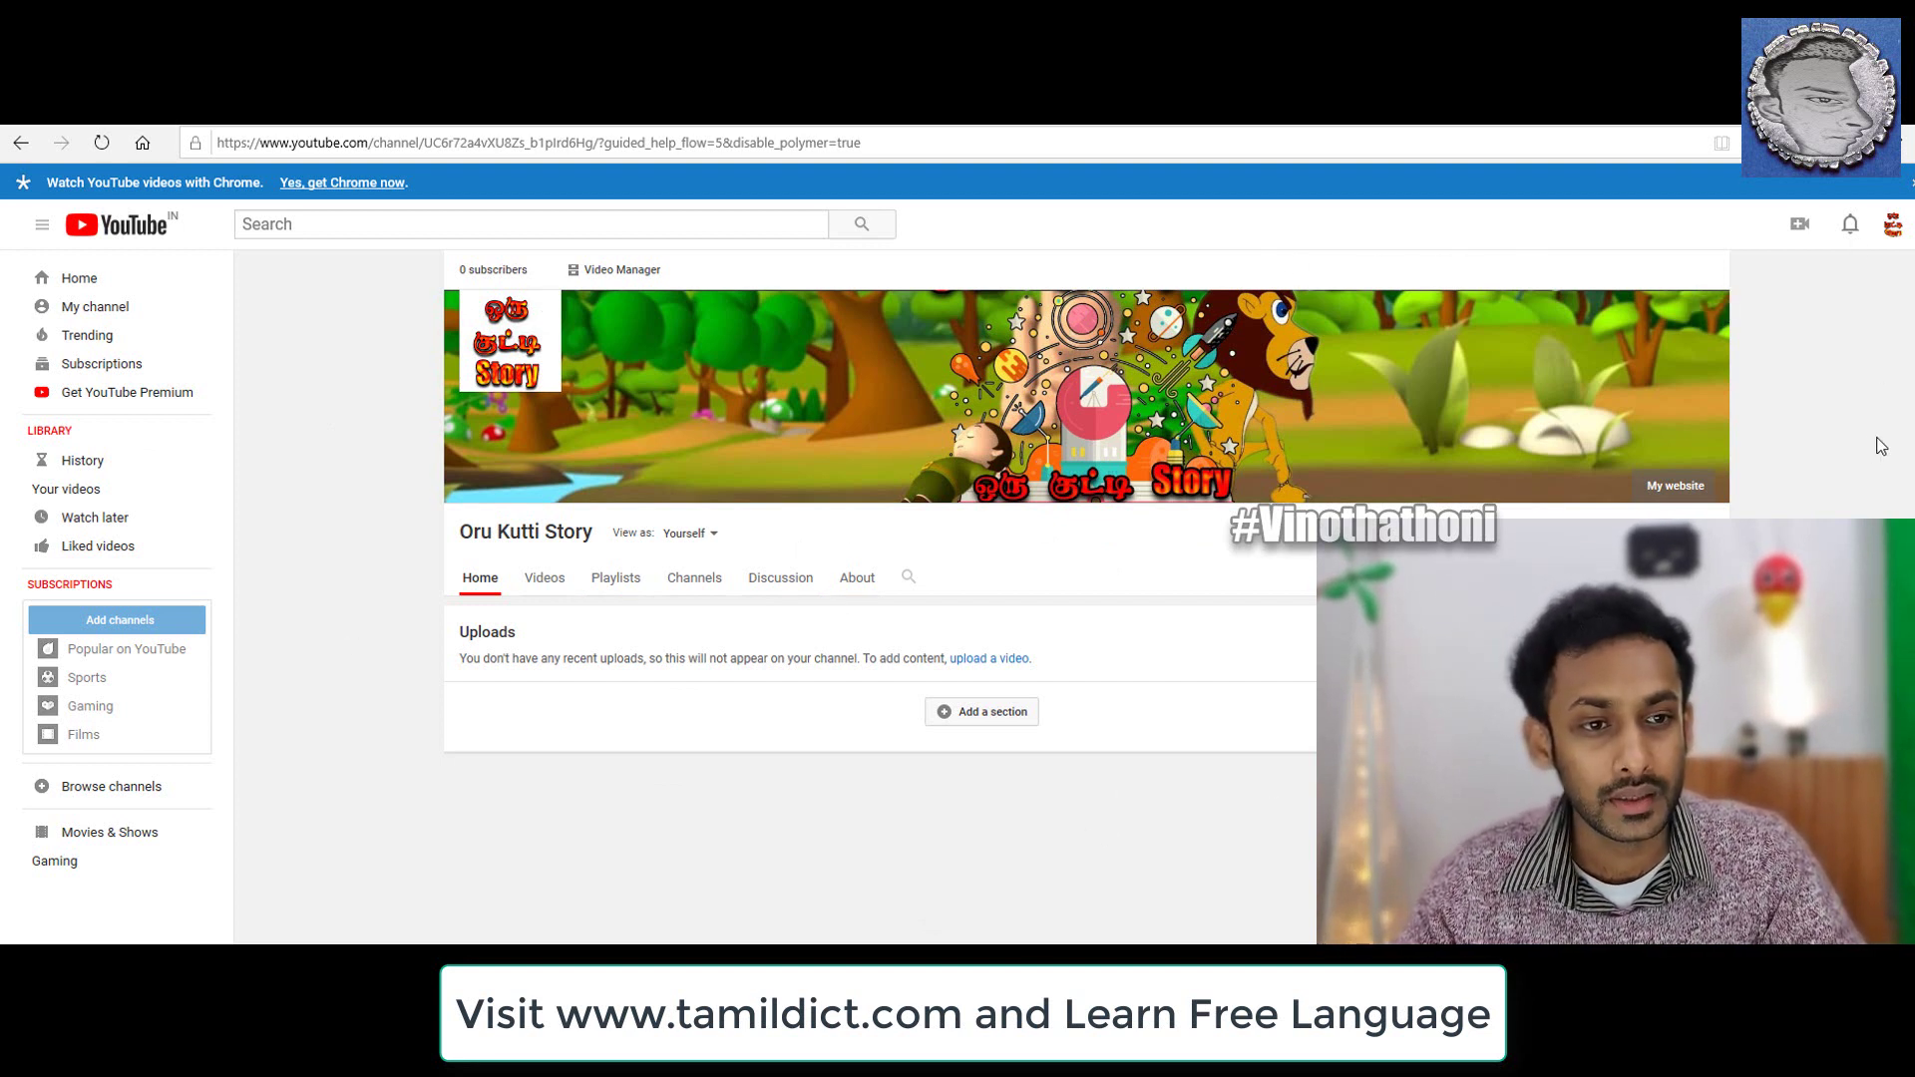
Open Creator Studio for the channel, dismissing its introduction, and go to the channel's videos.
click(1797, 230)
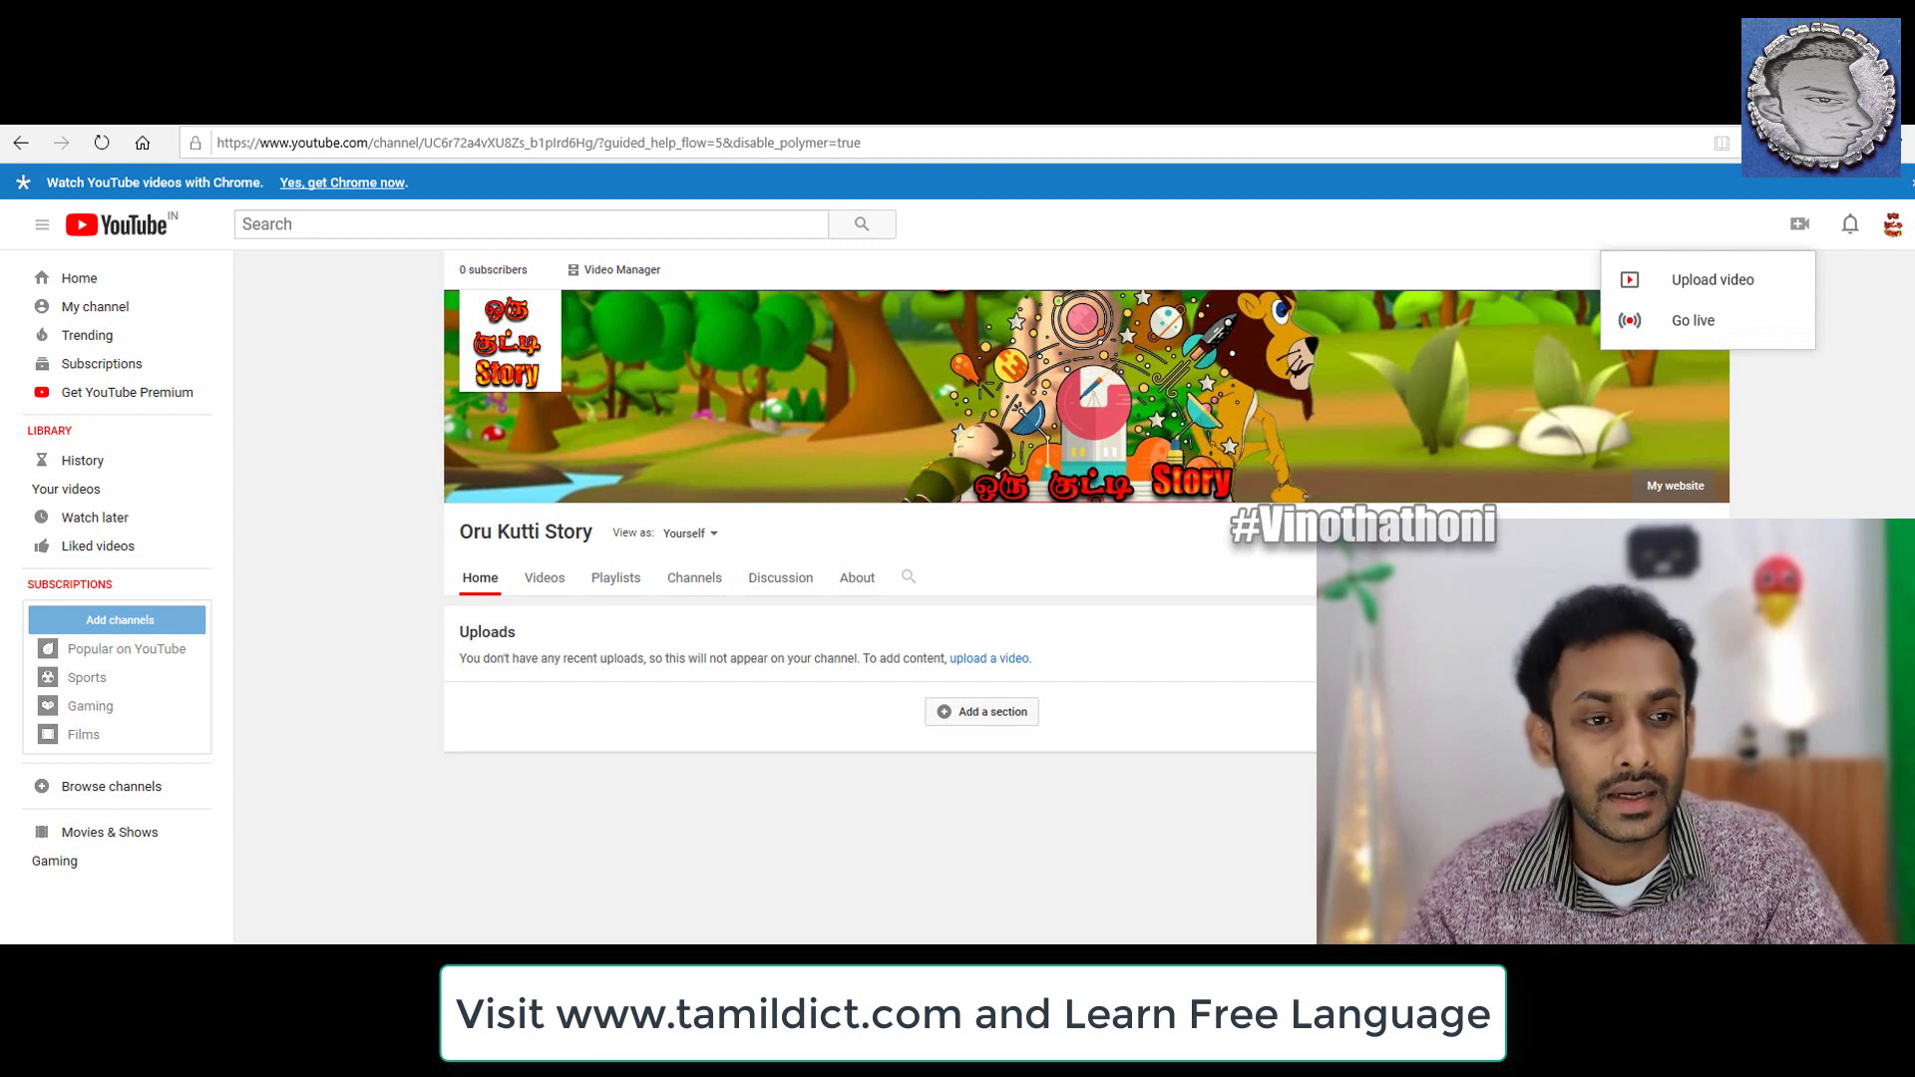
click(1892, 225)
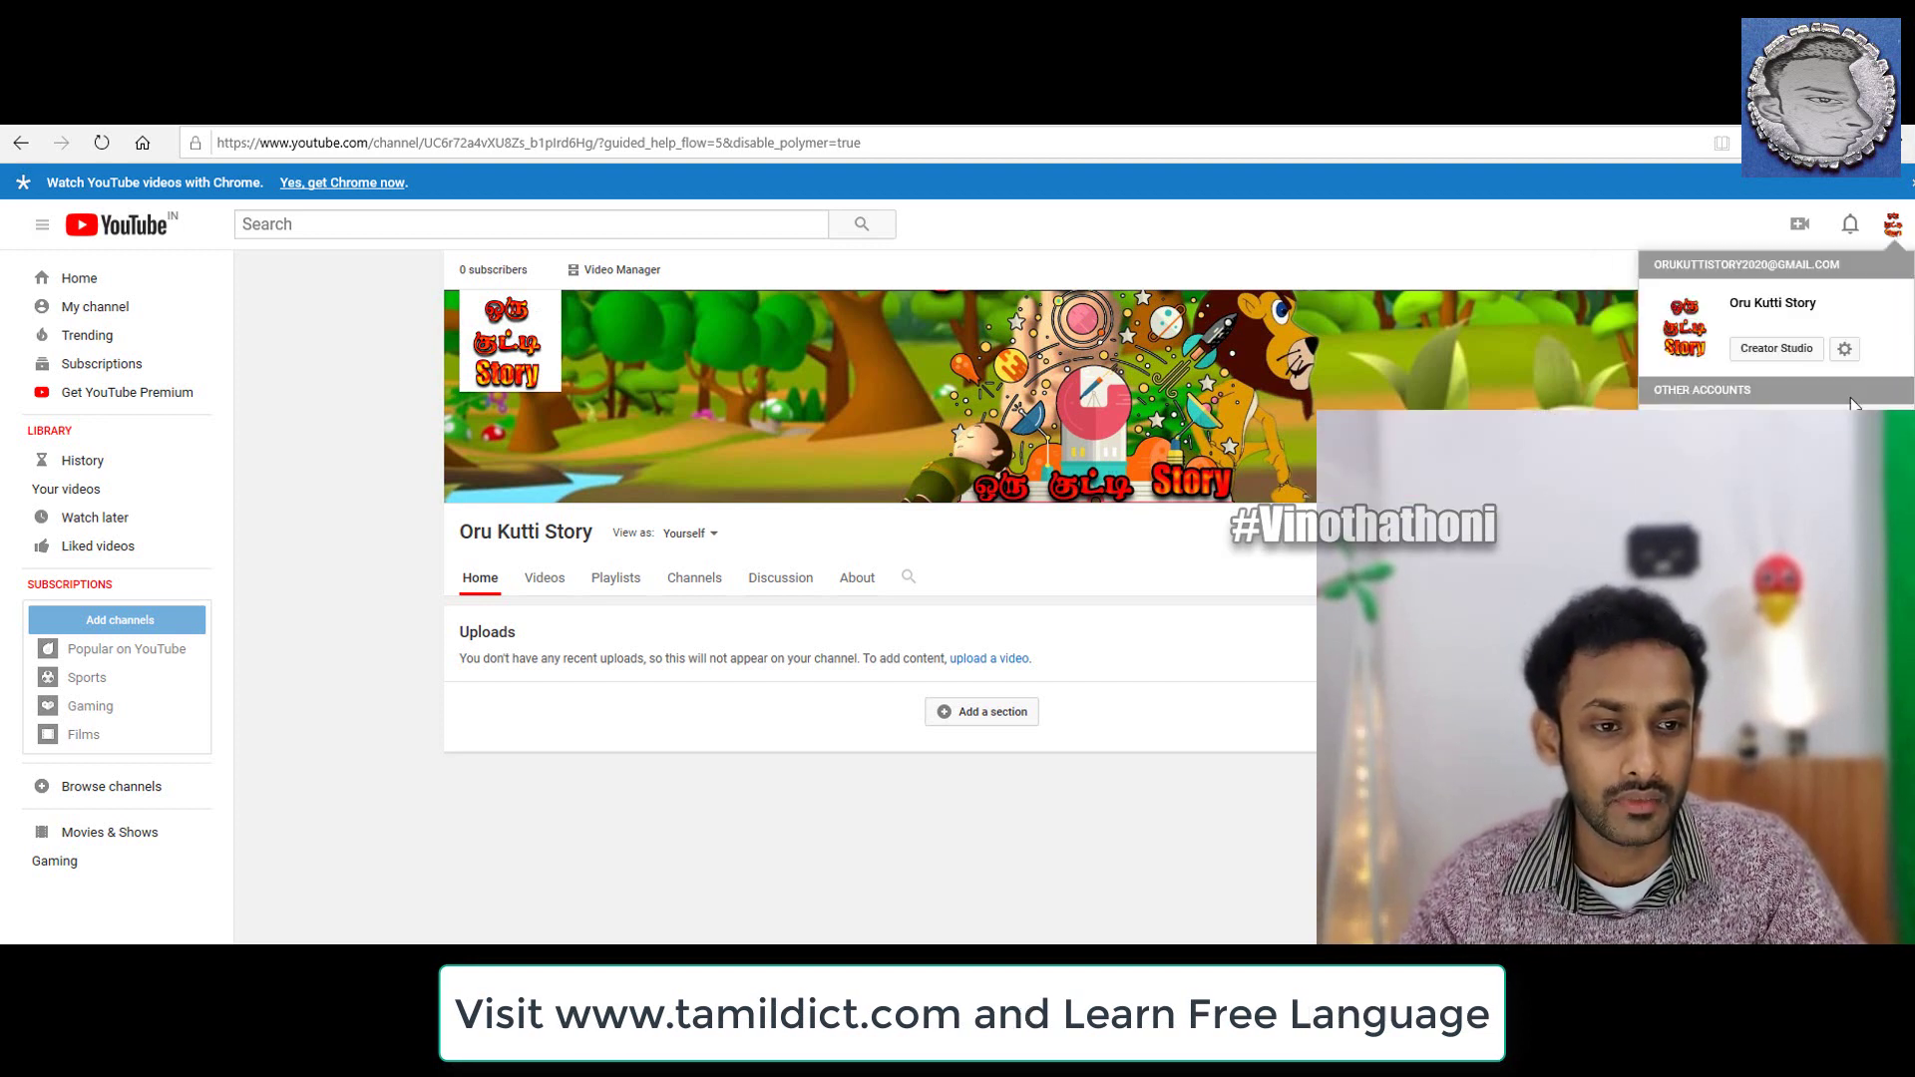
click(1786, 351)
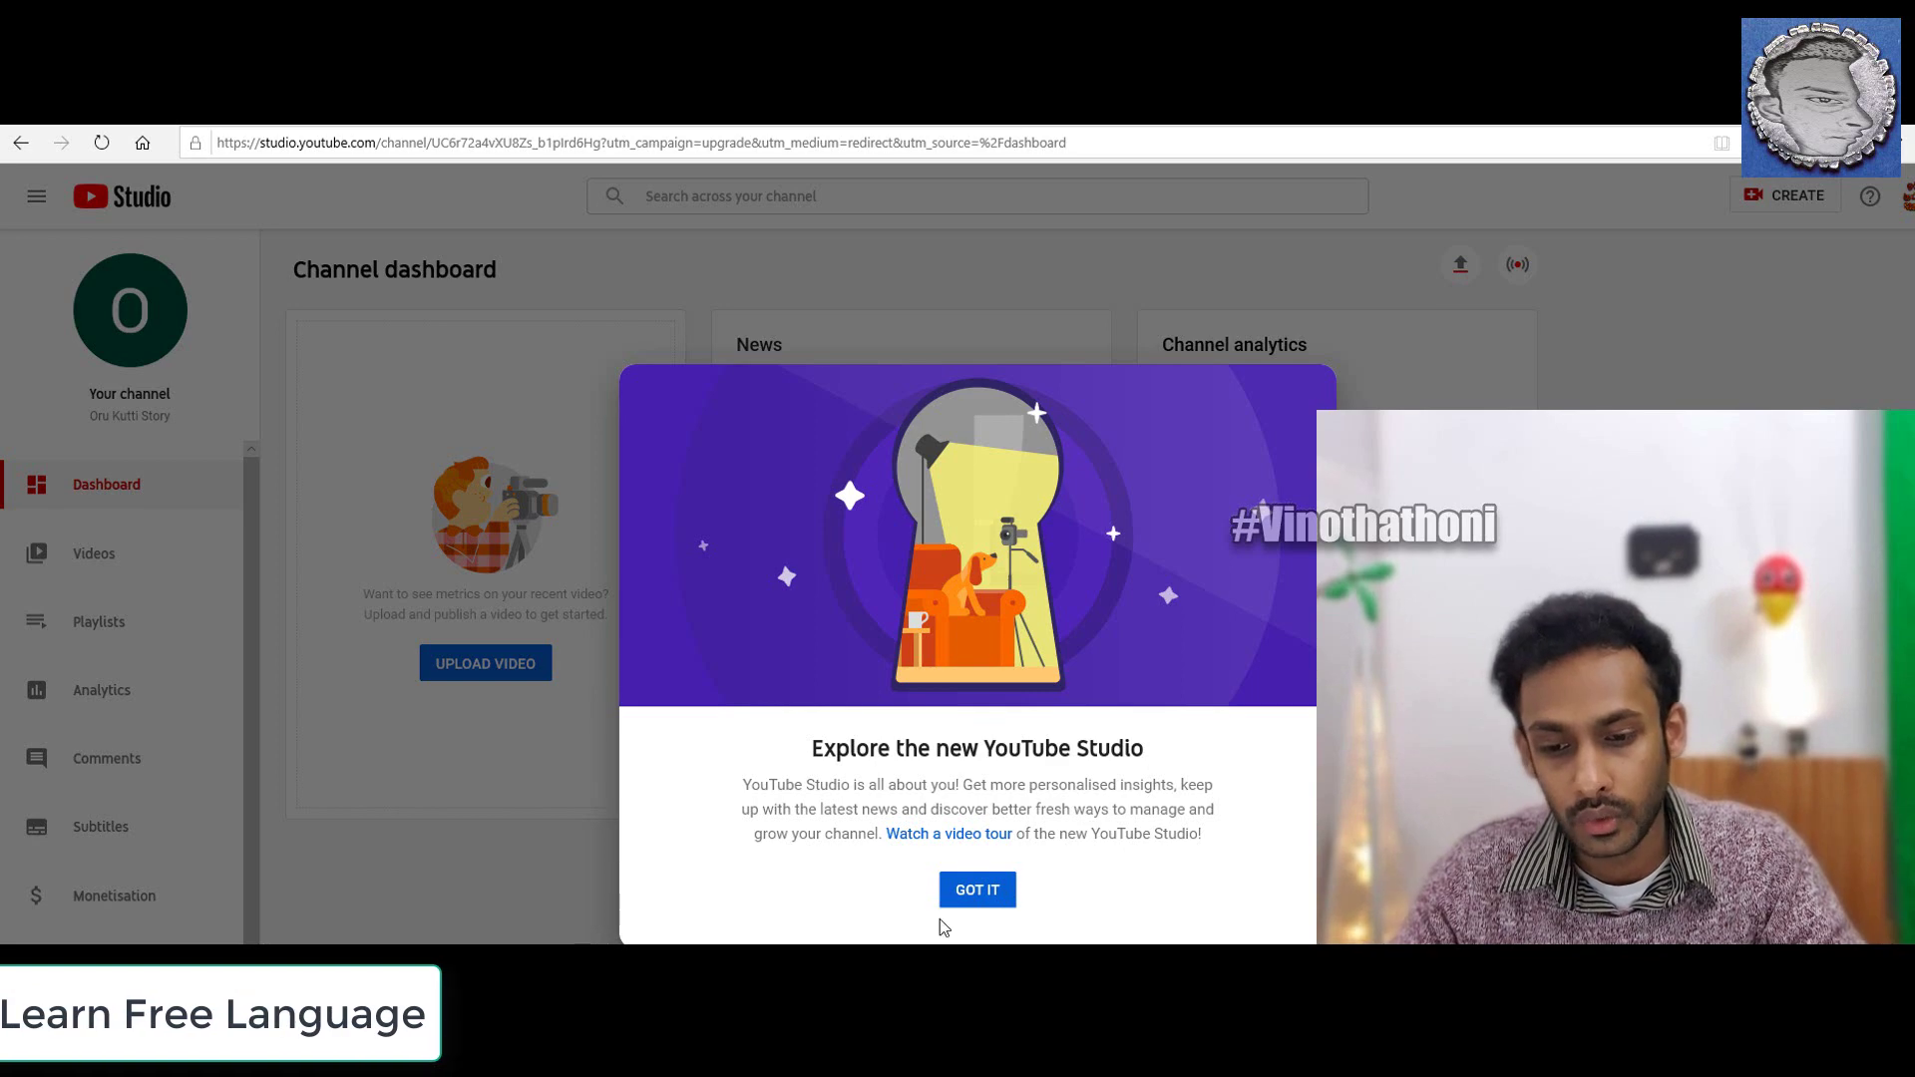
click(977, 895)
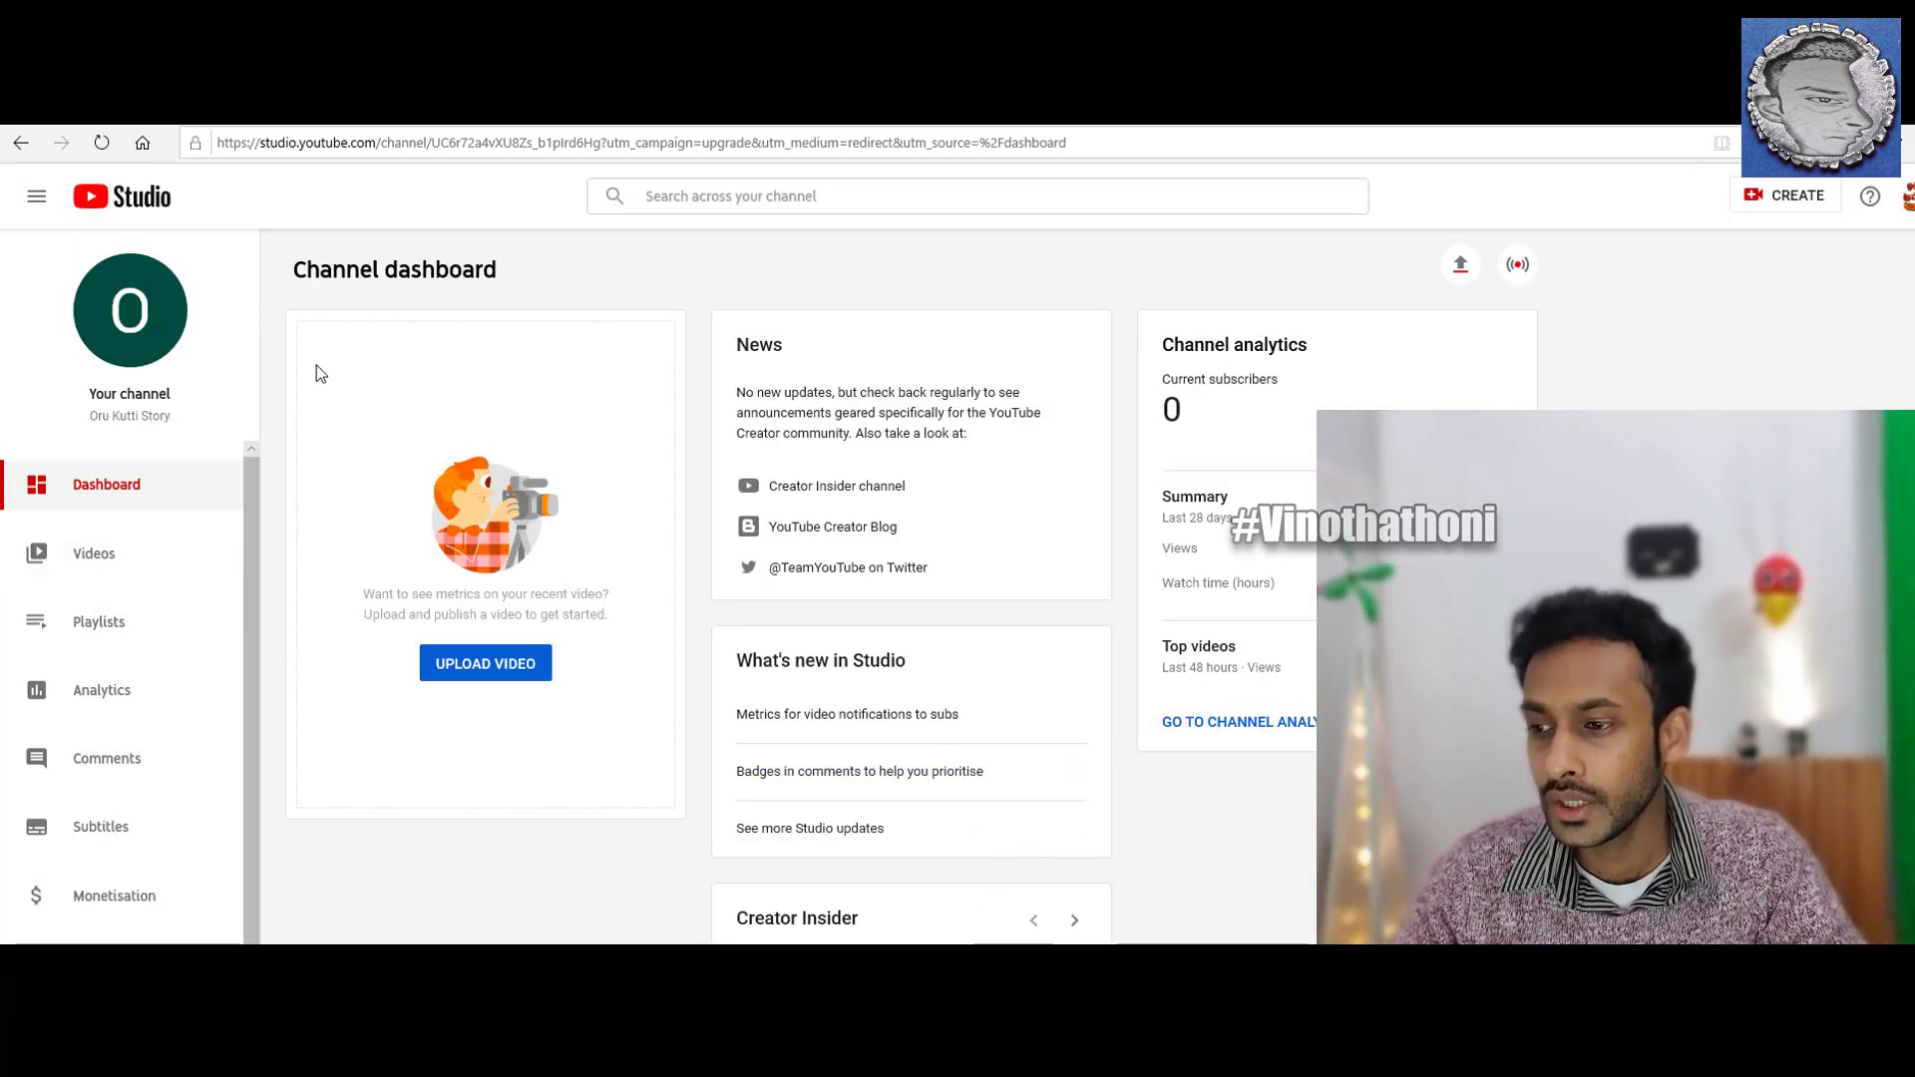
click(84, 555)
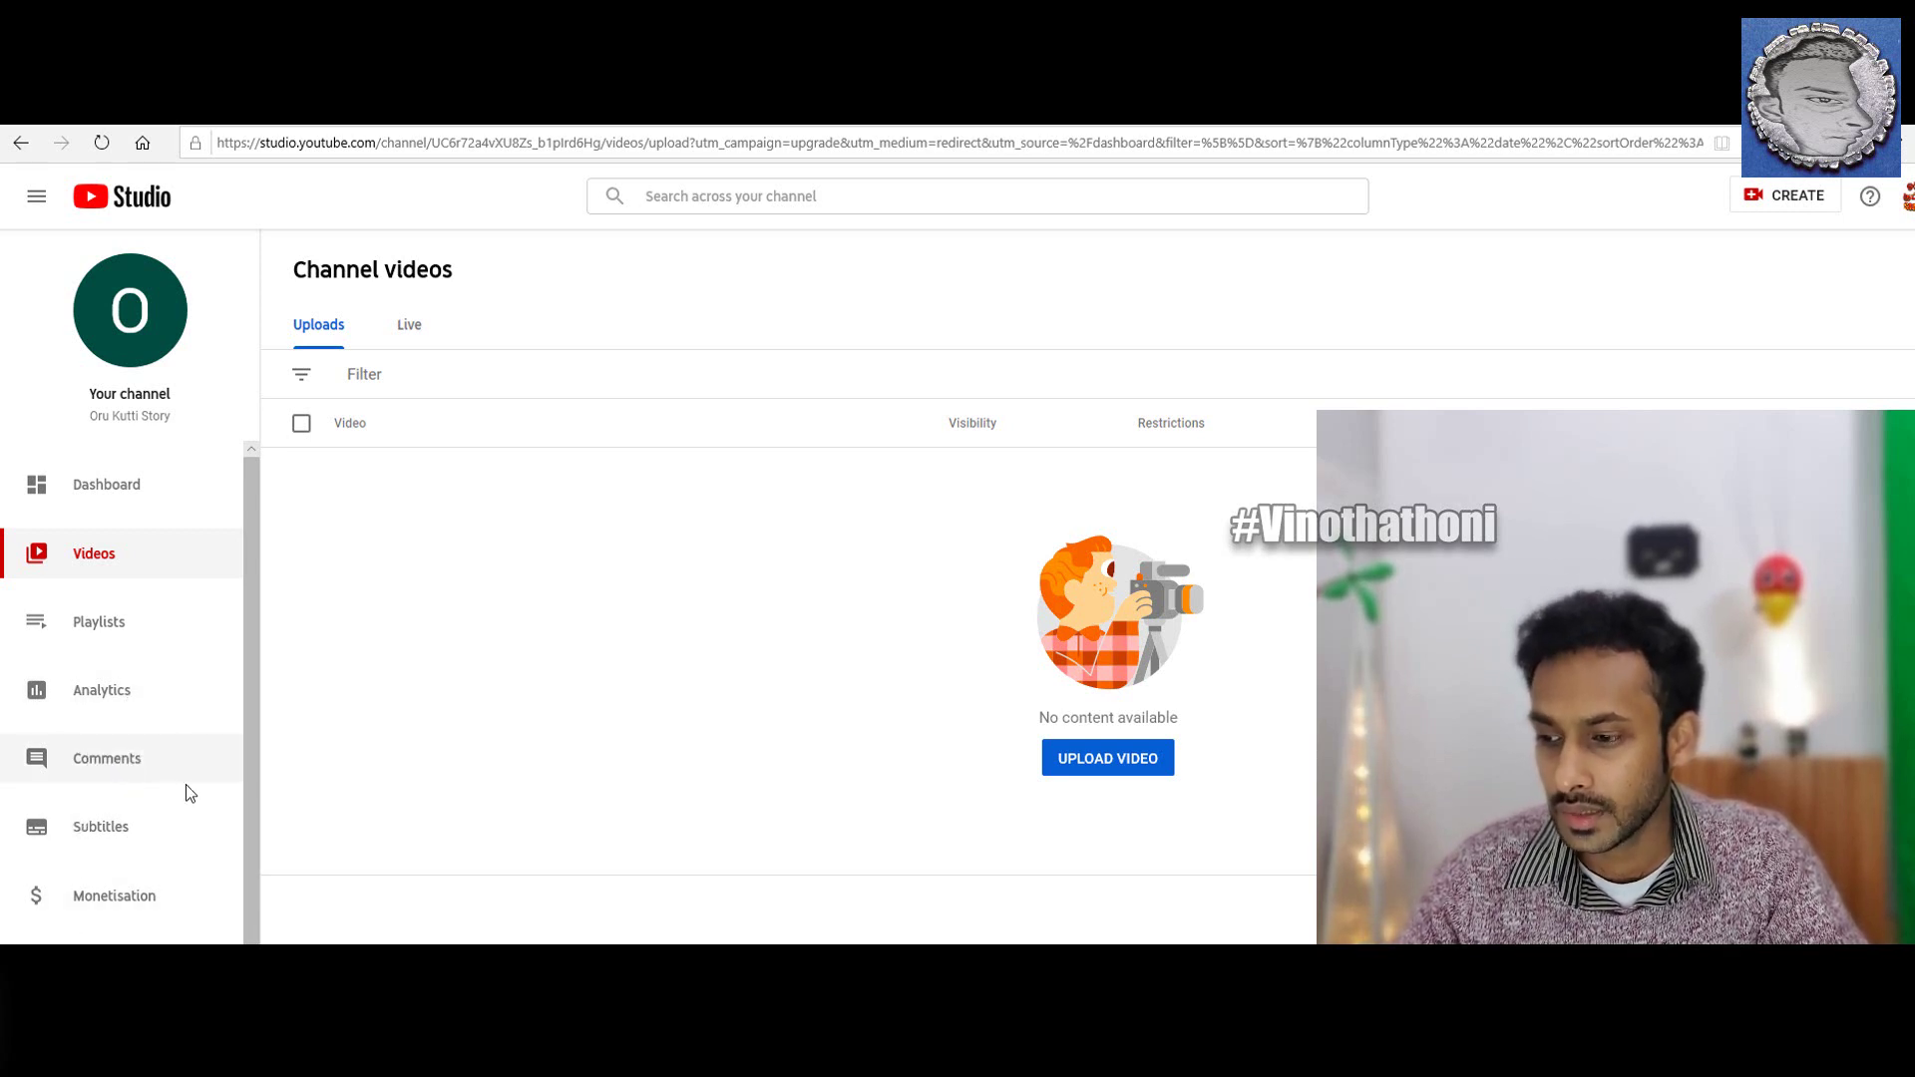
scroll(136, 862, down, 1)
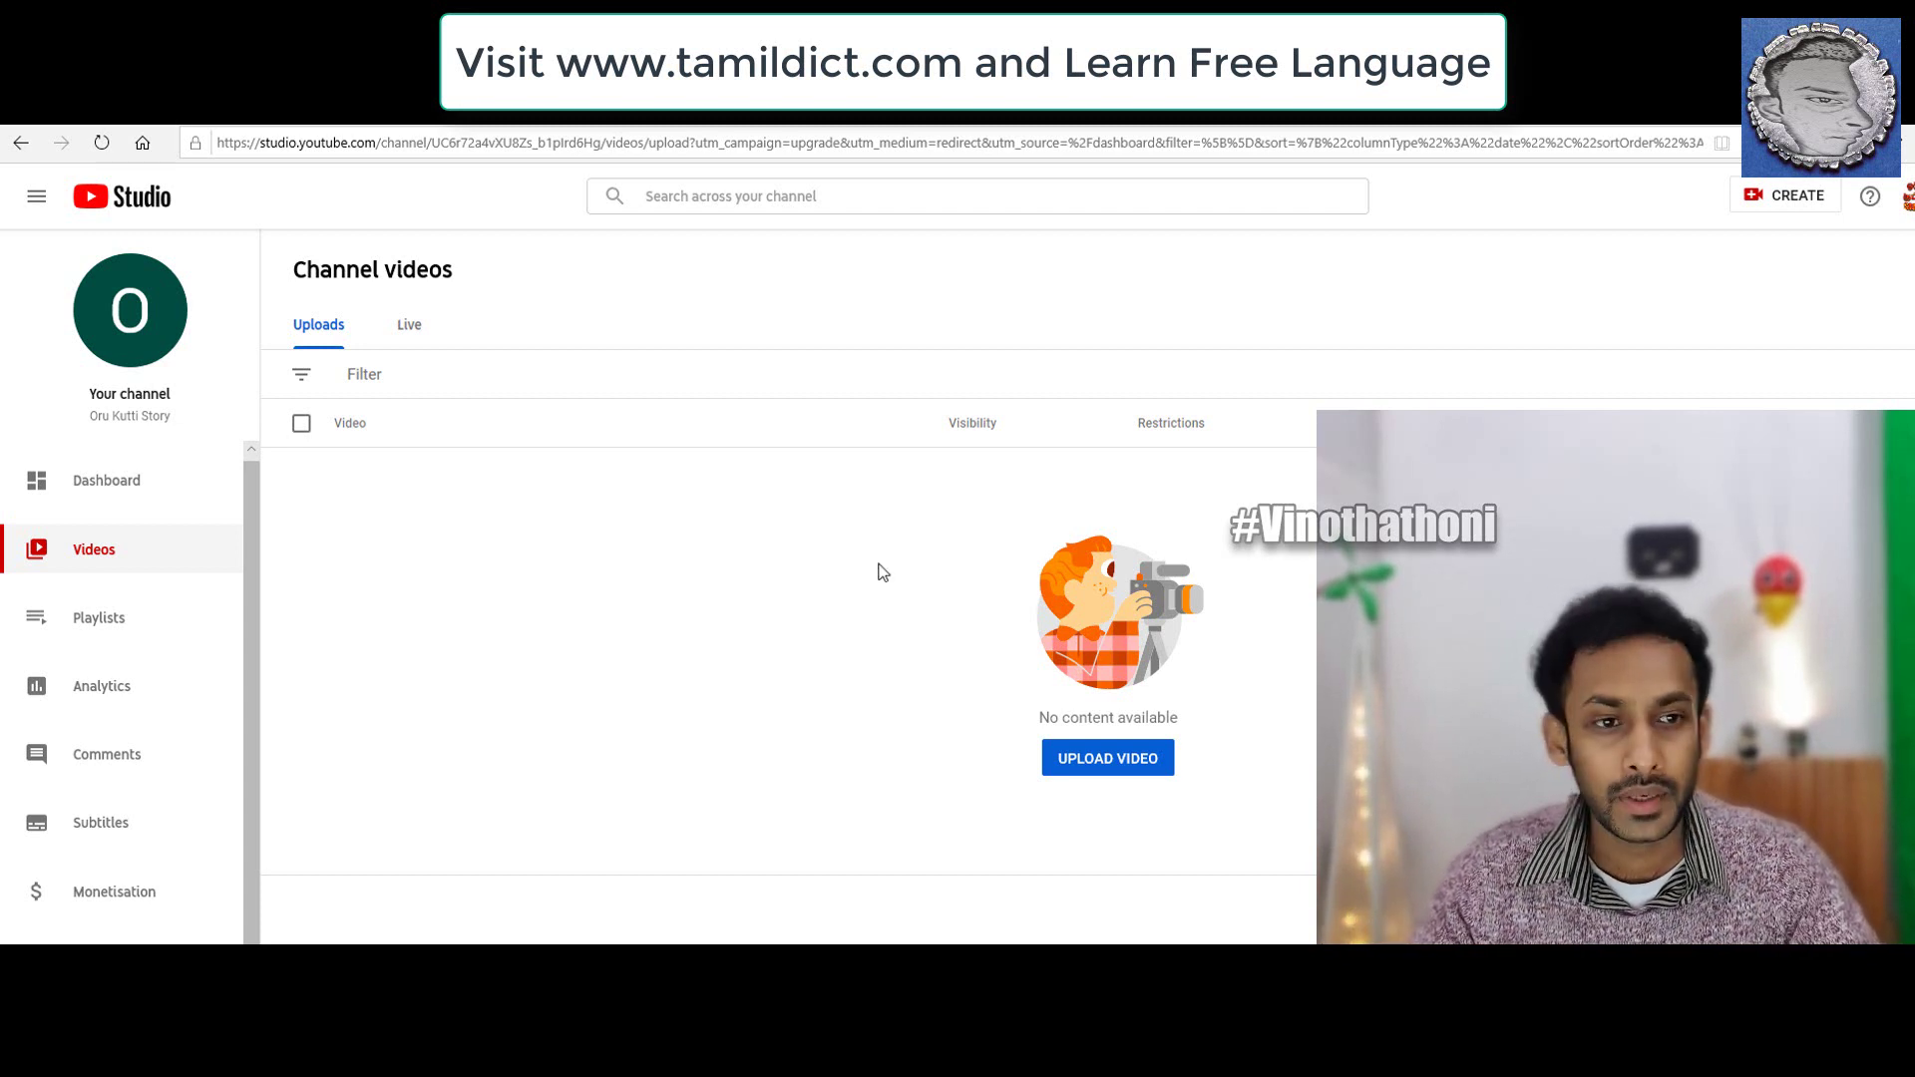
Upload the video Oru Kuttik kathai New.wmv from the Koru Kuttik kathai New_media folder inside Video Finale Product.
click(1777, 201)
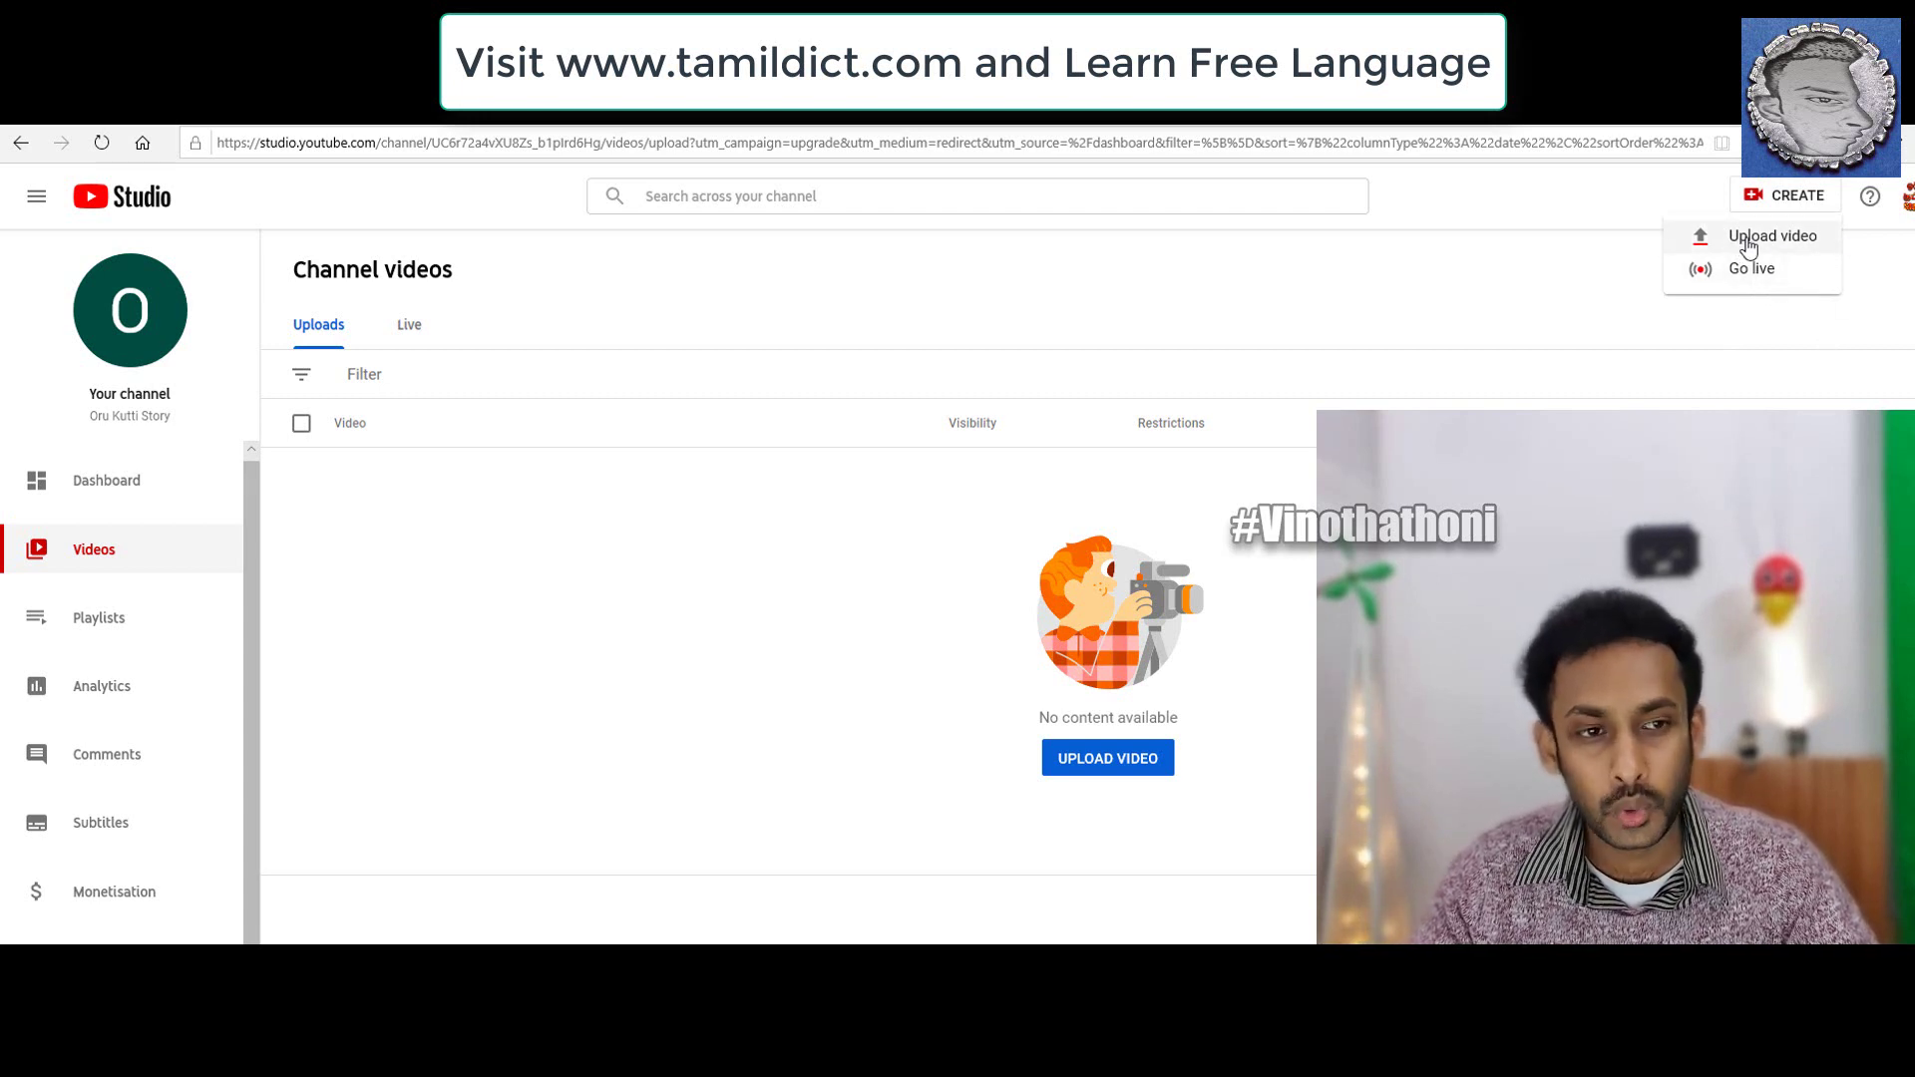
click(1796, 240)
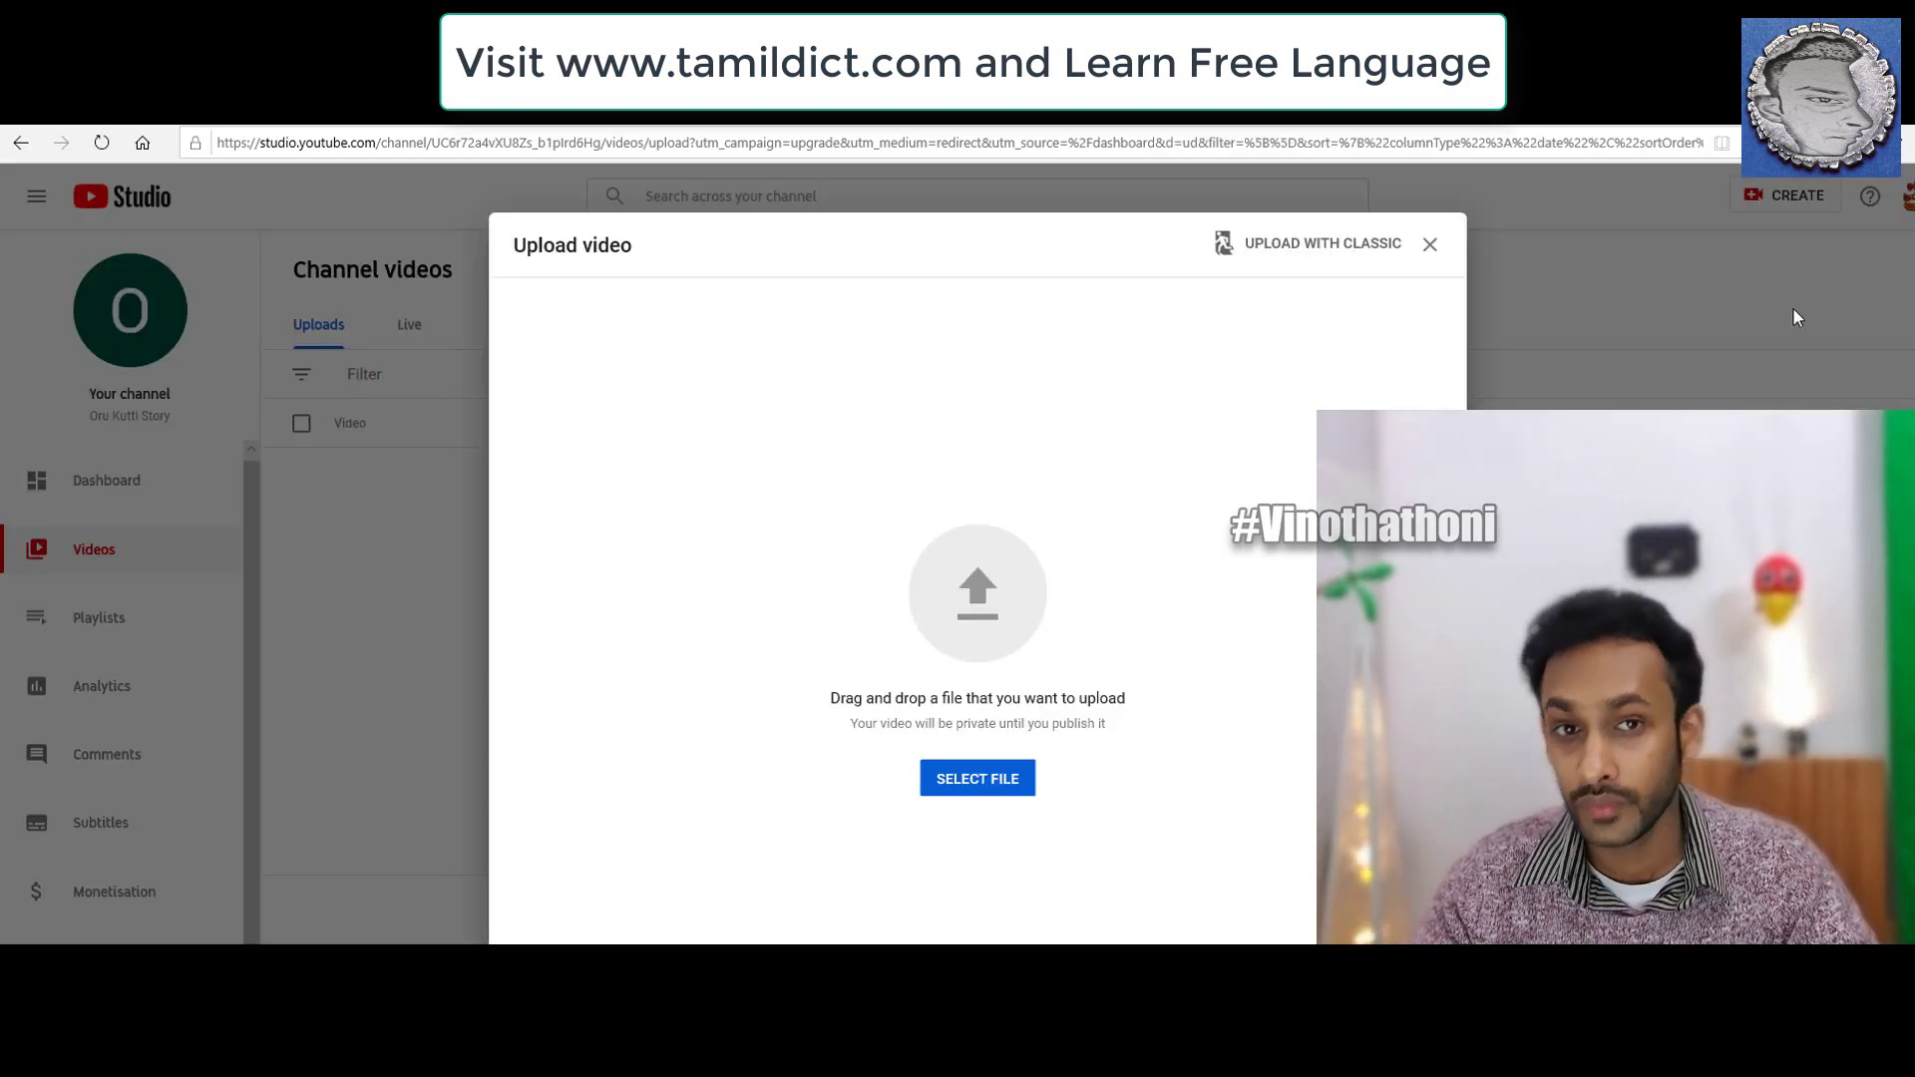
click(984, 793)
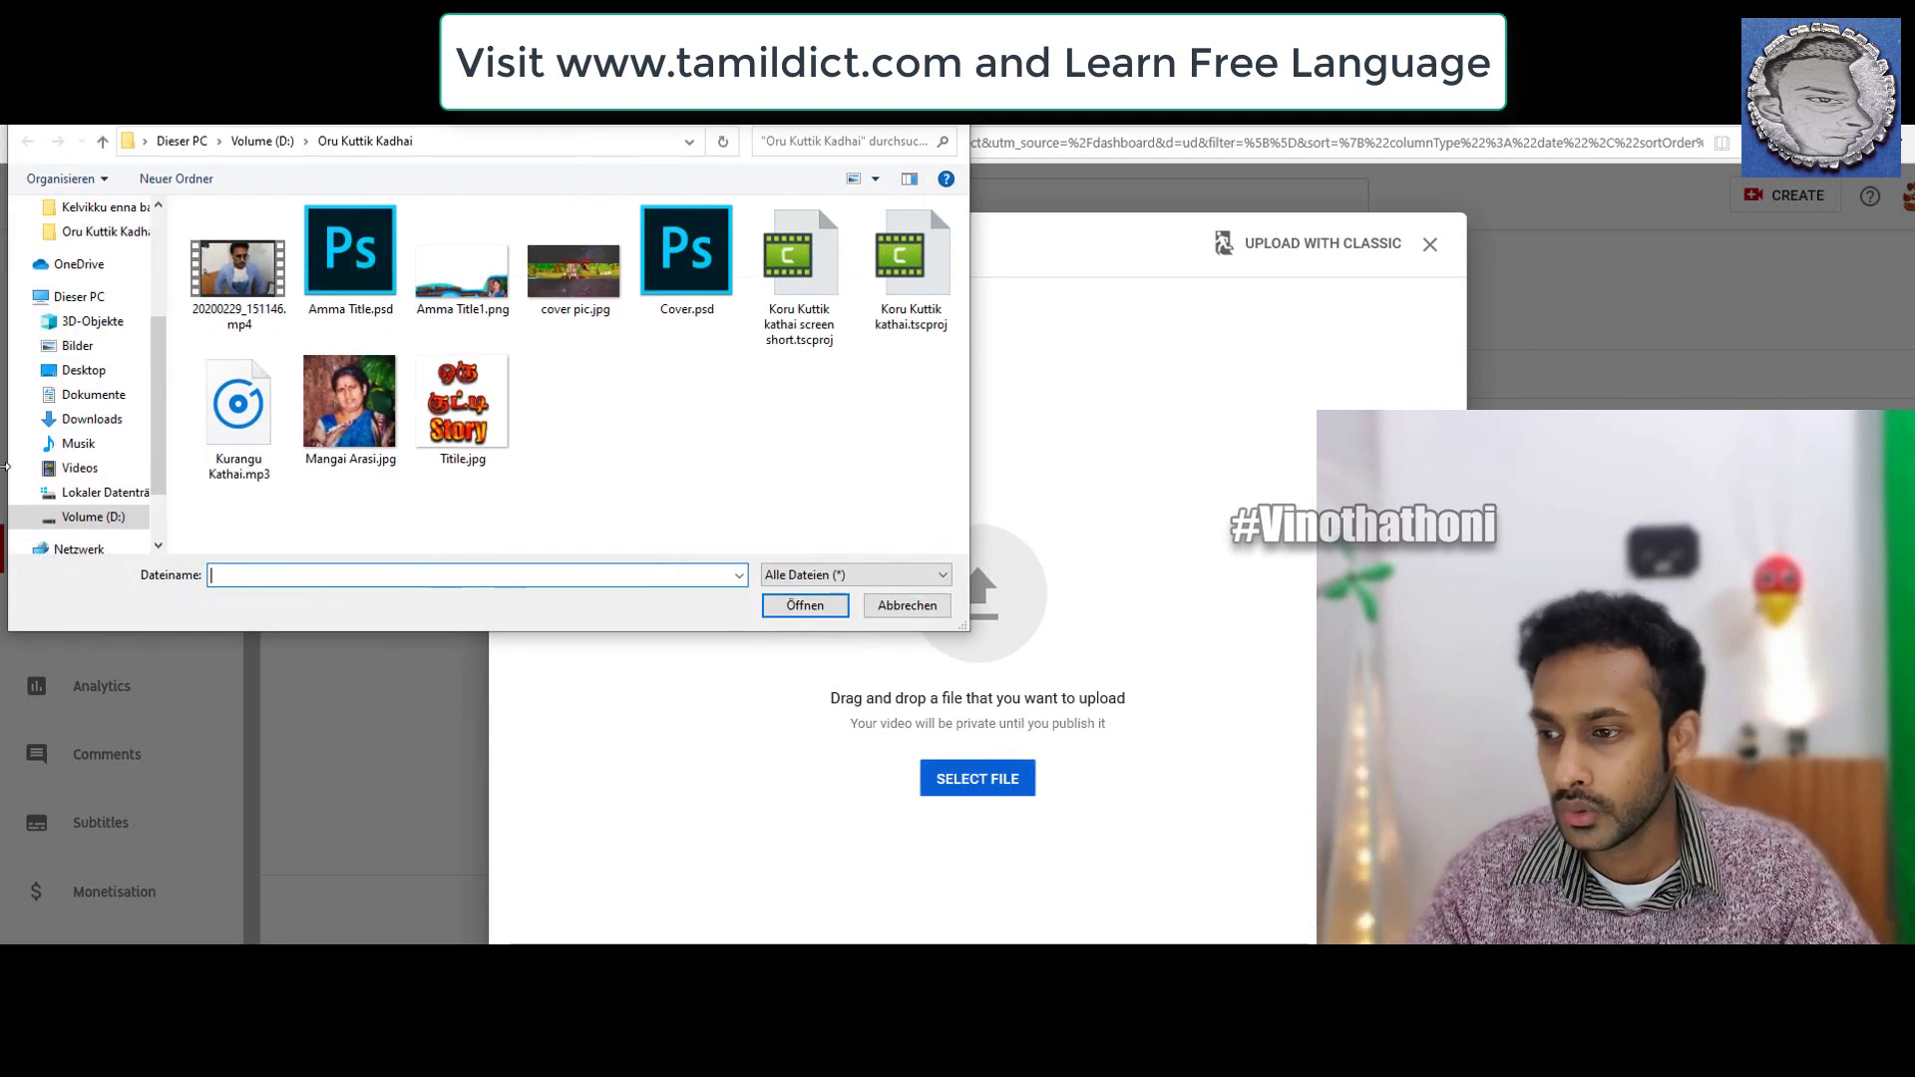
key(alt+Up)
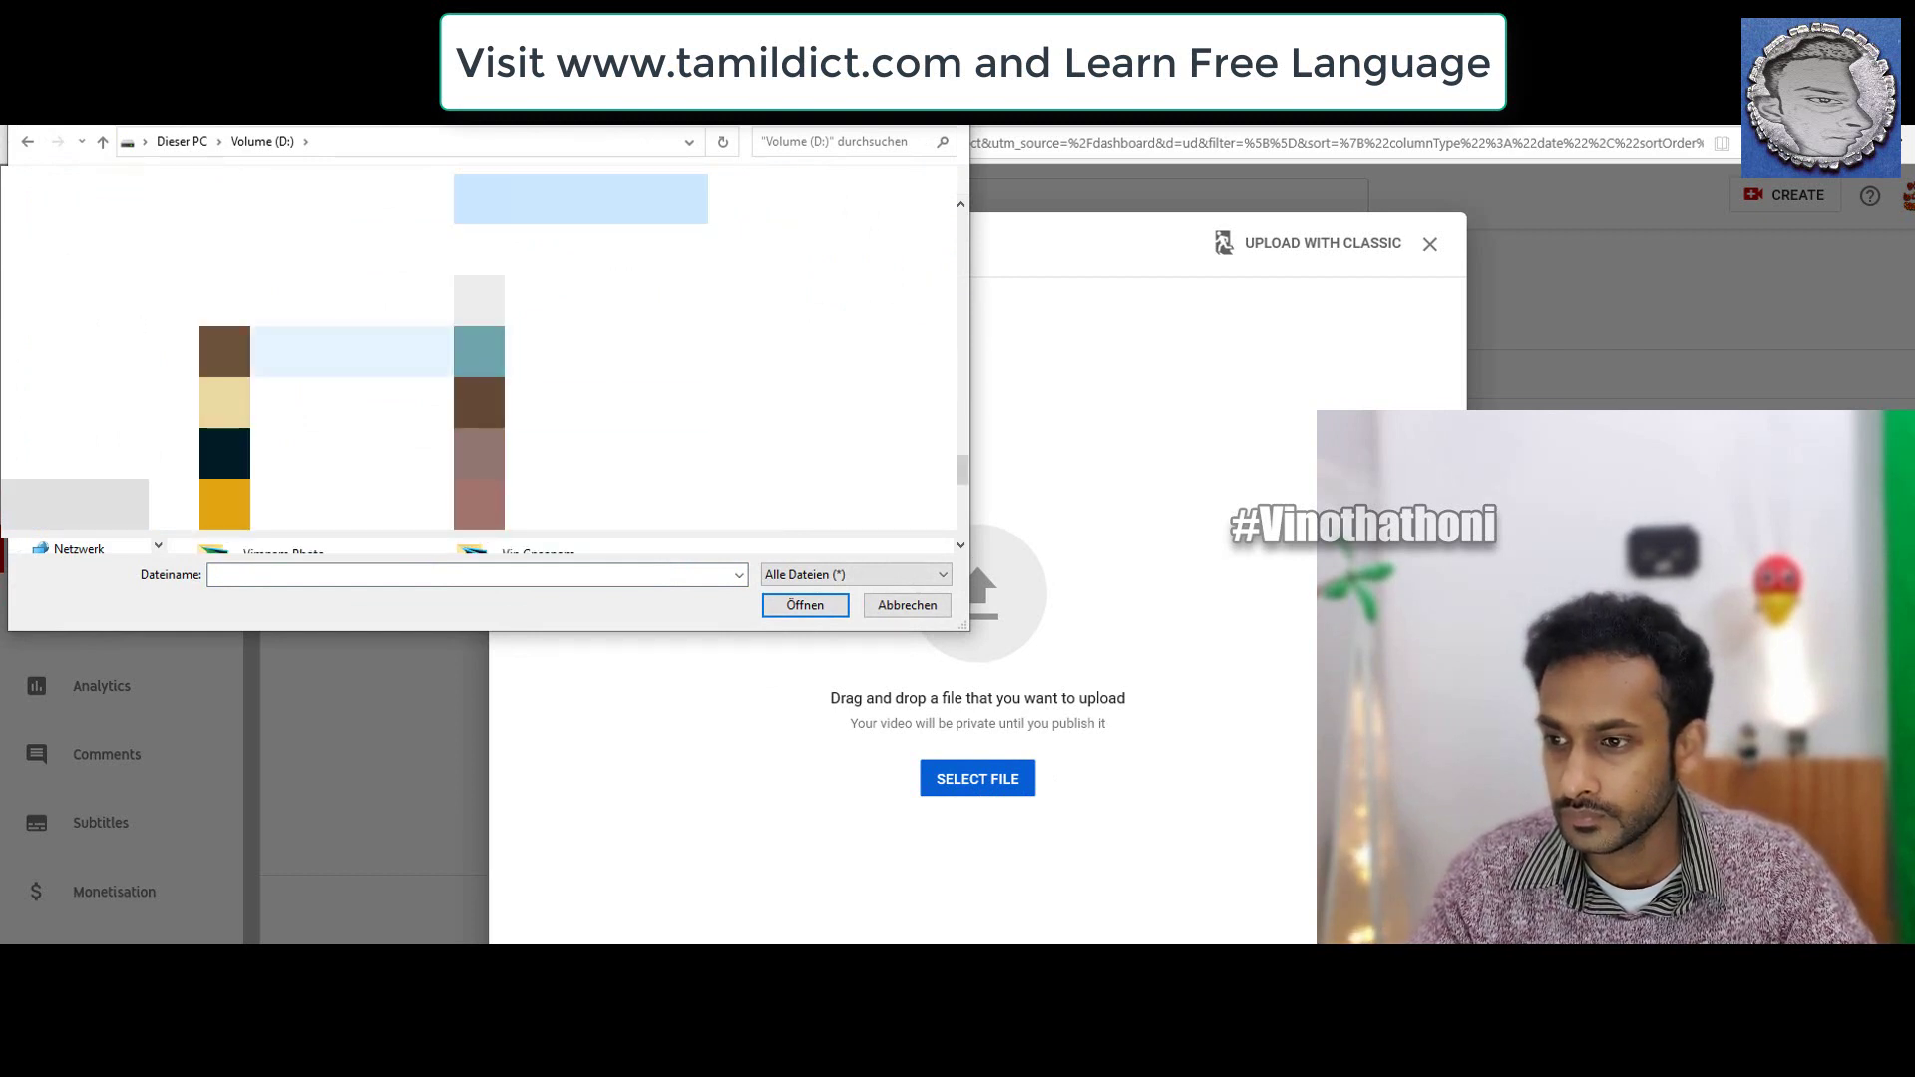
double_click(353, 401)
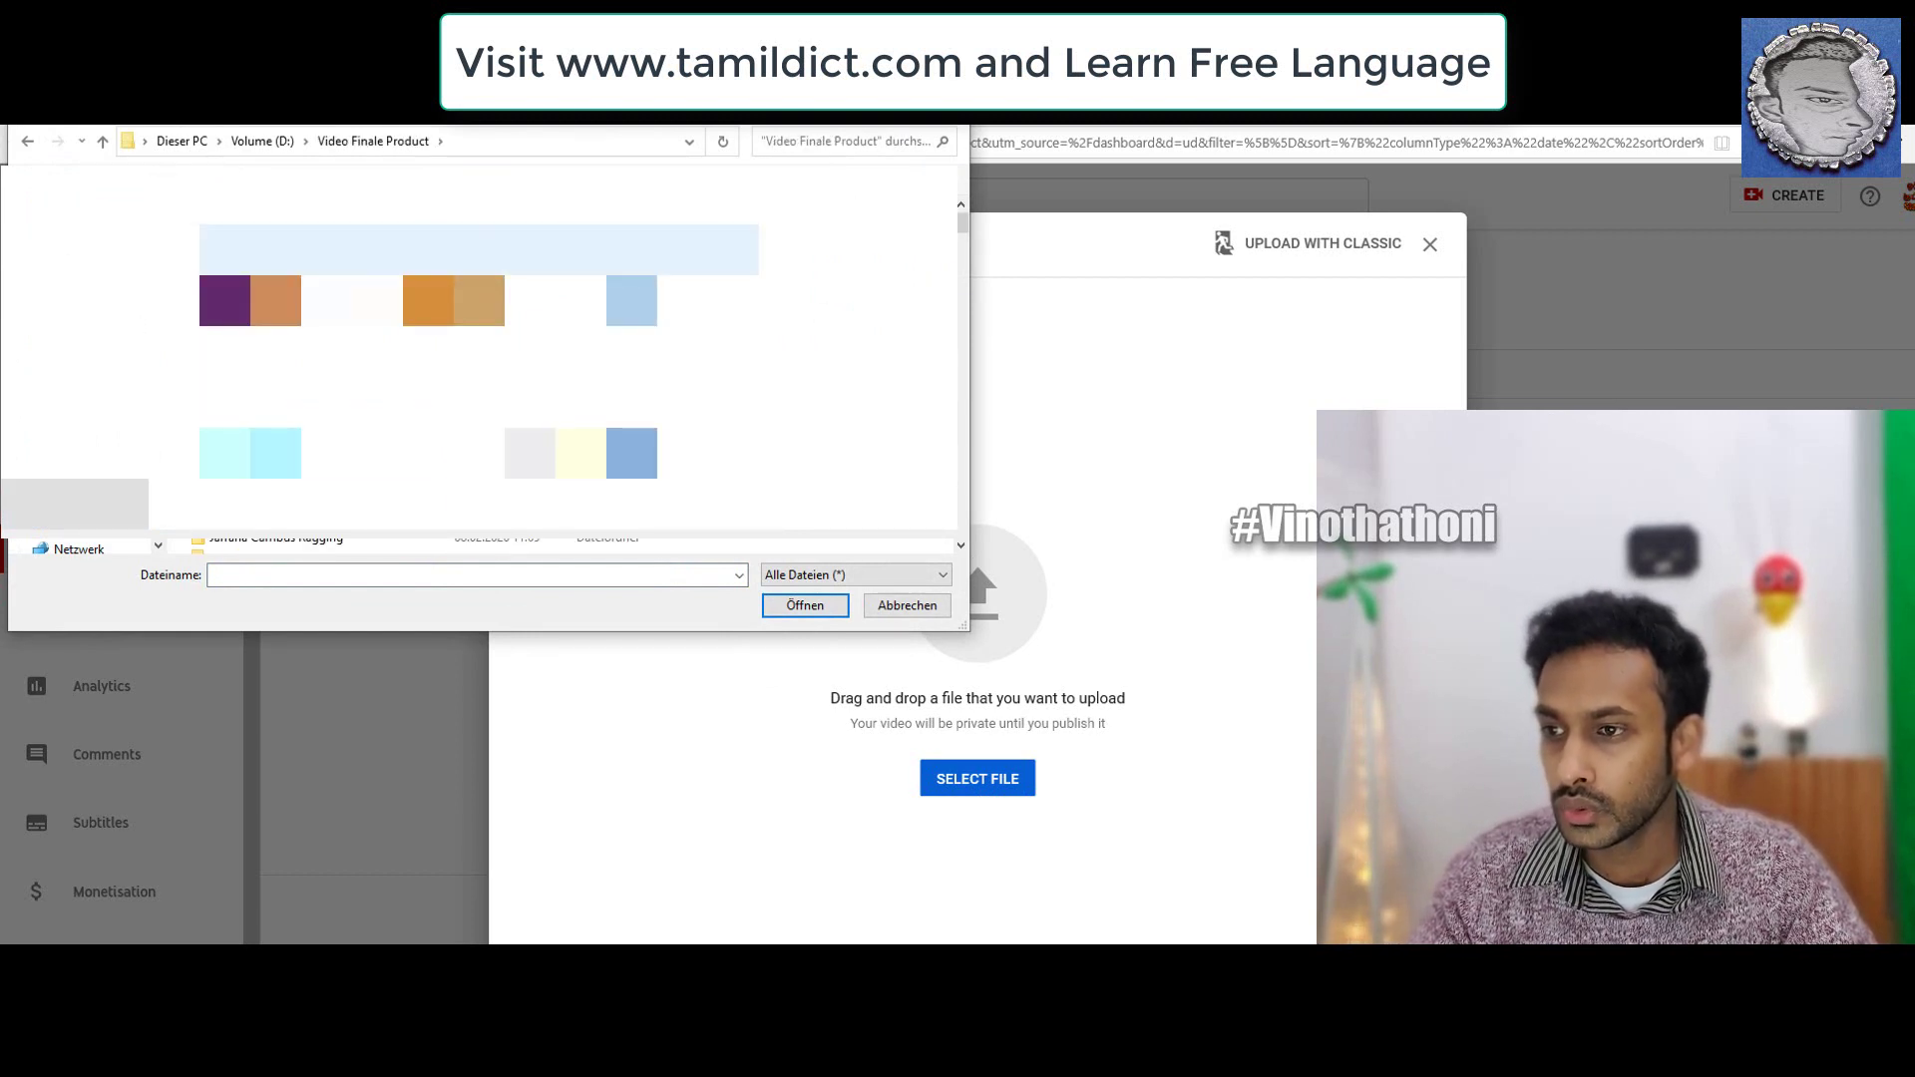
double_click(353, 249)
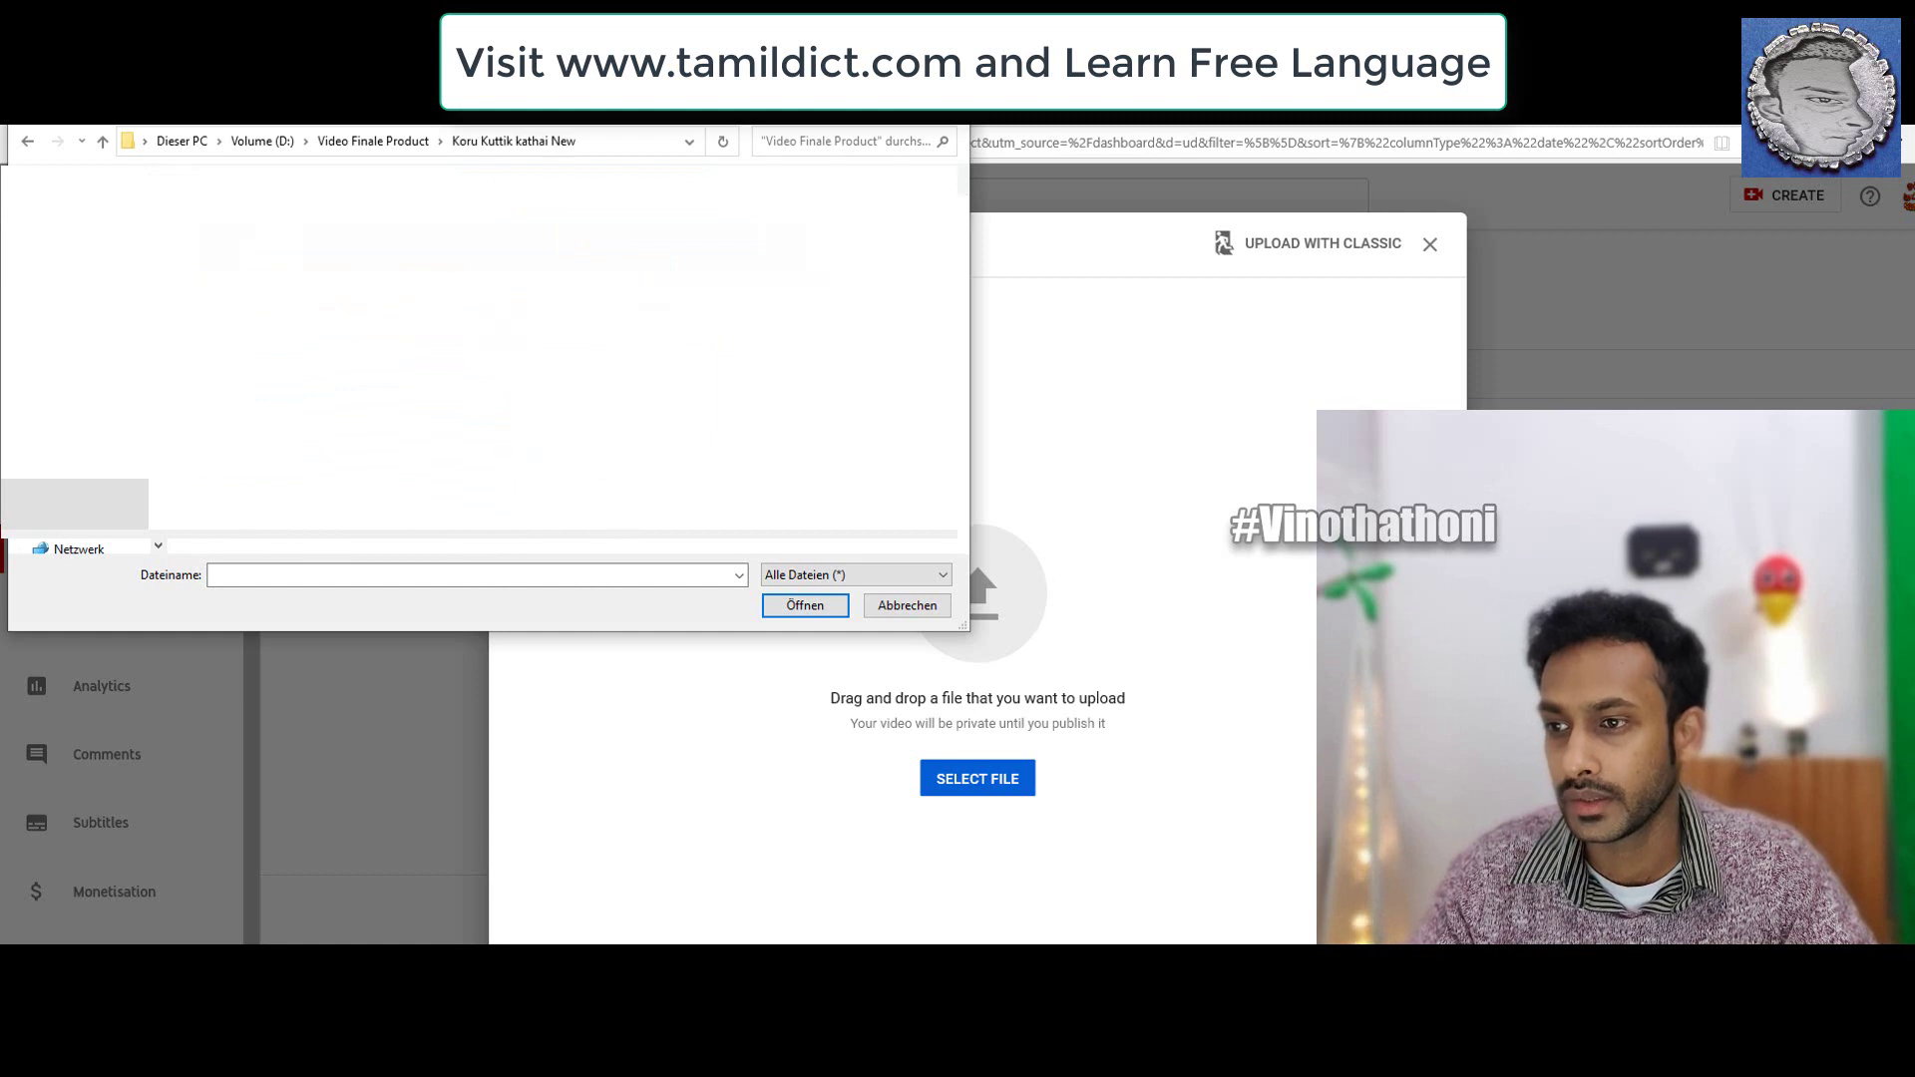
double_click(354, 262)
click(357, 268)
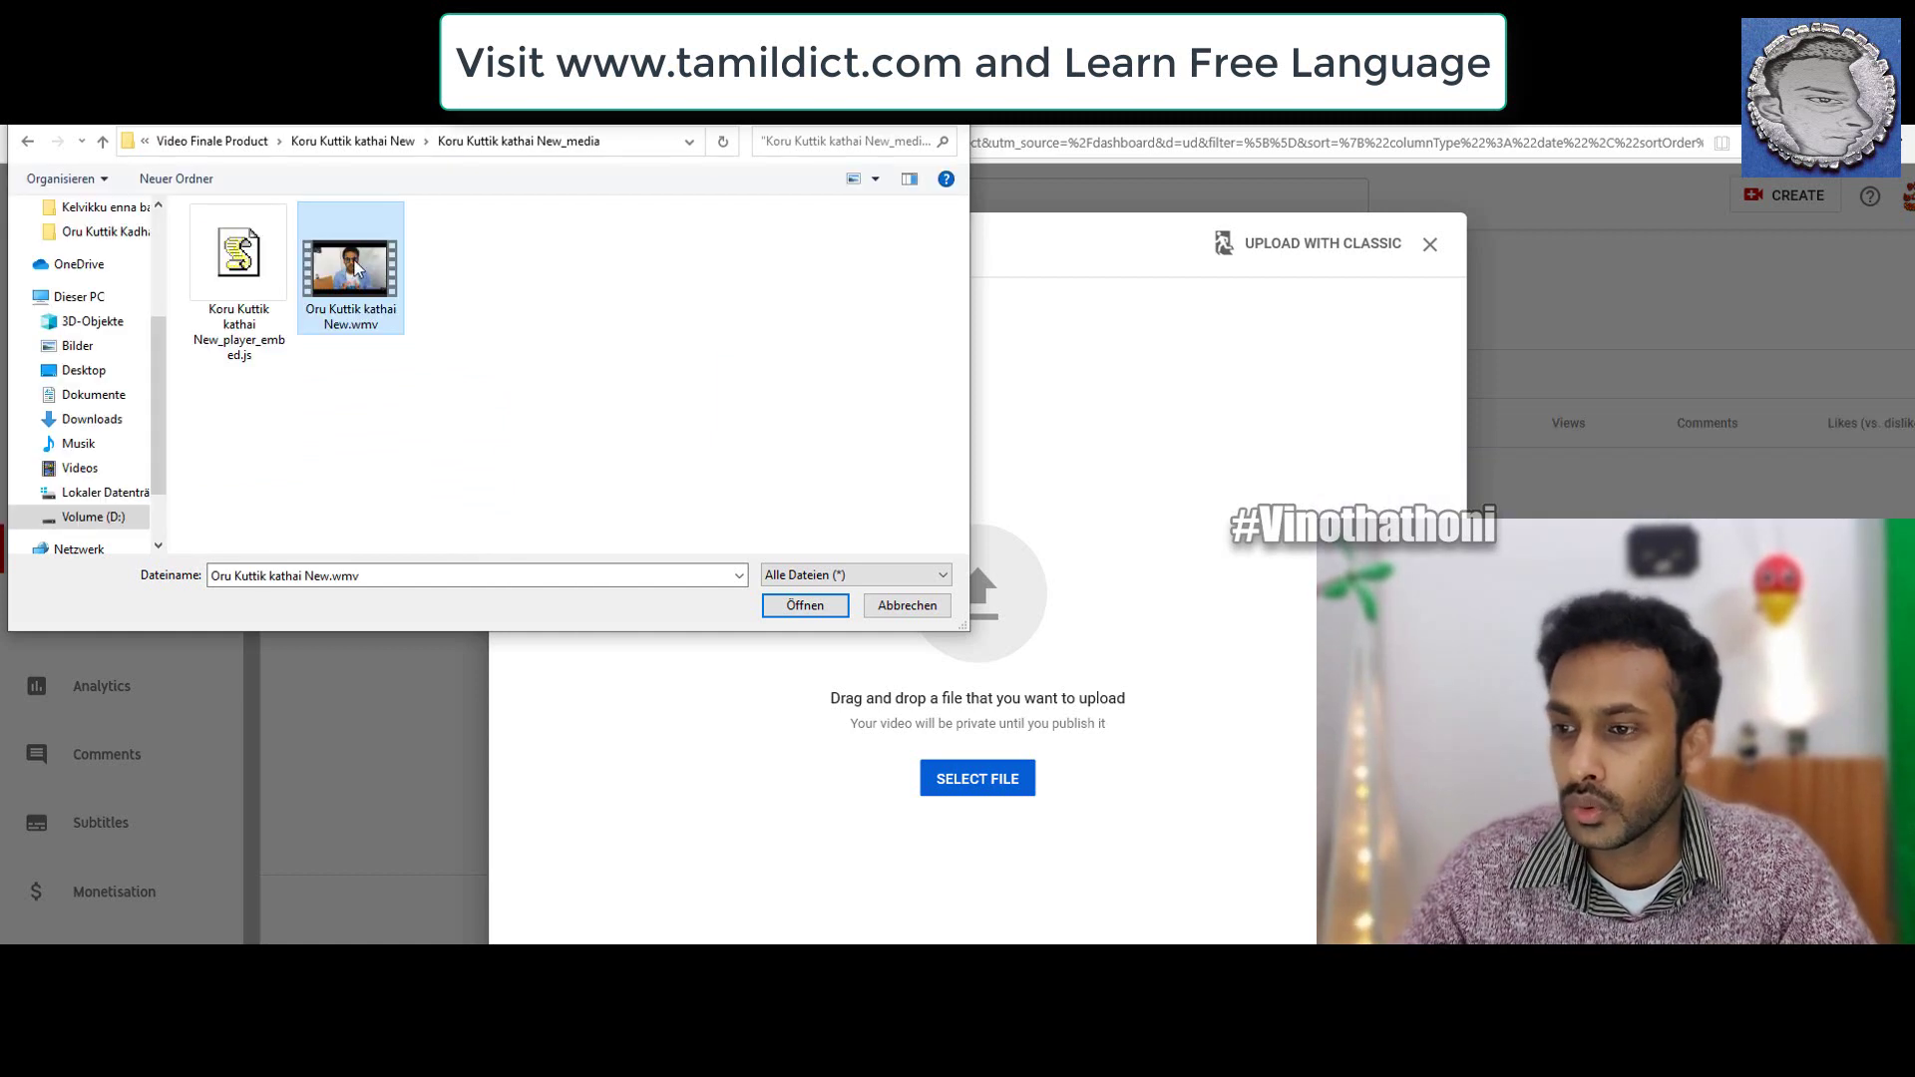
click(837, 615)
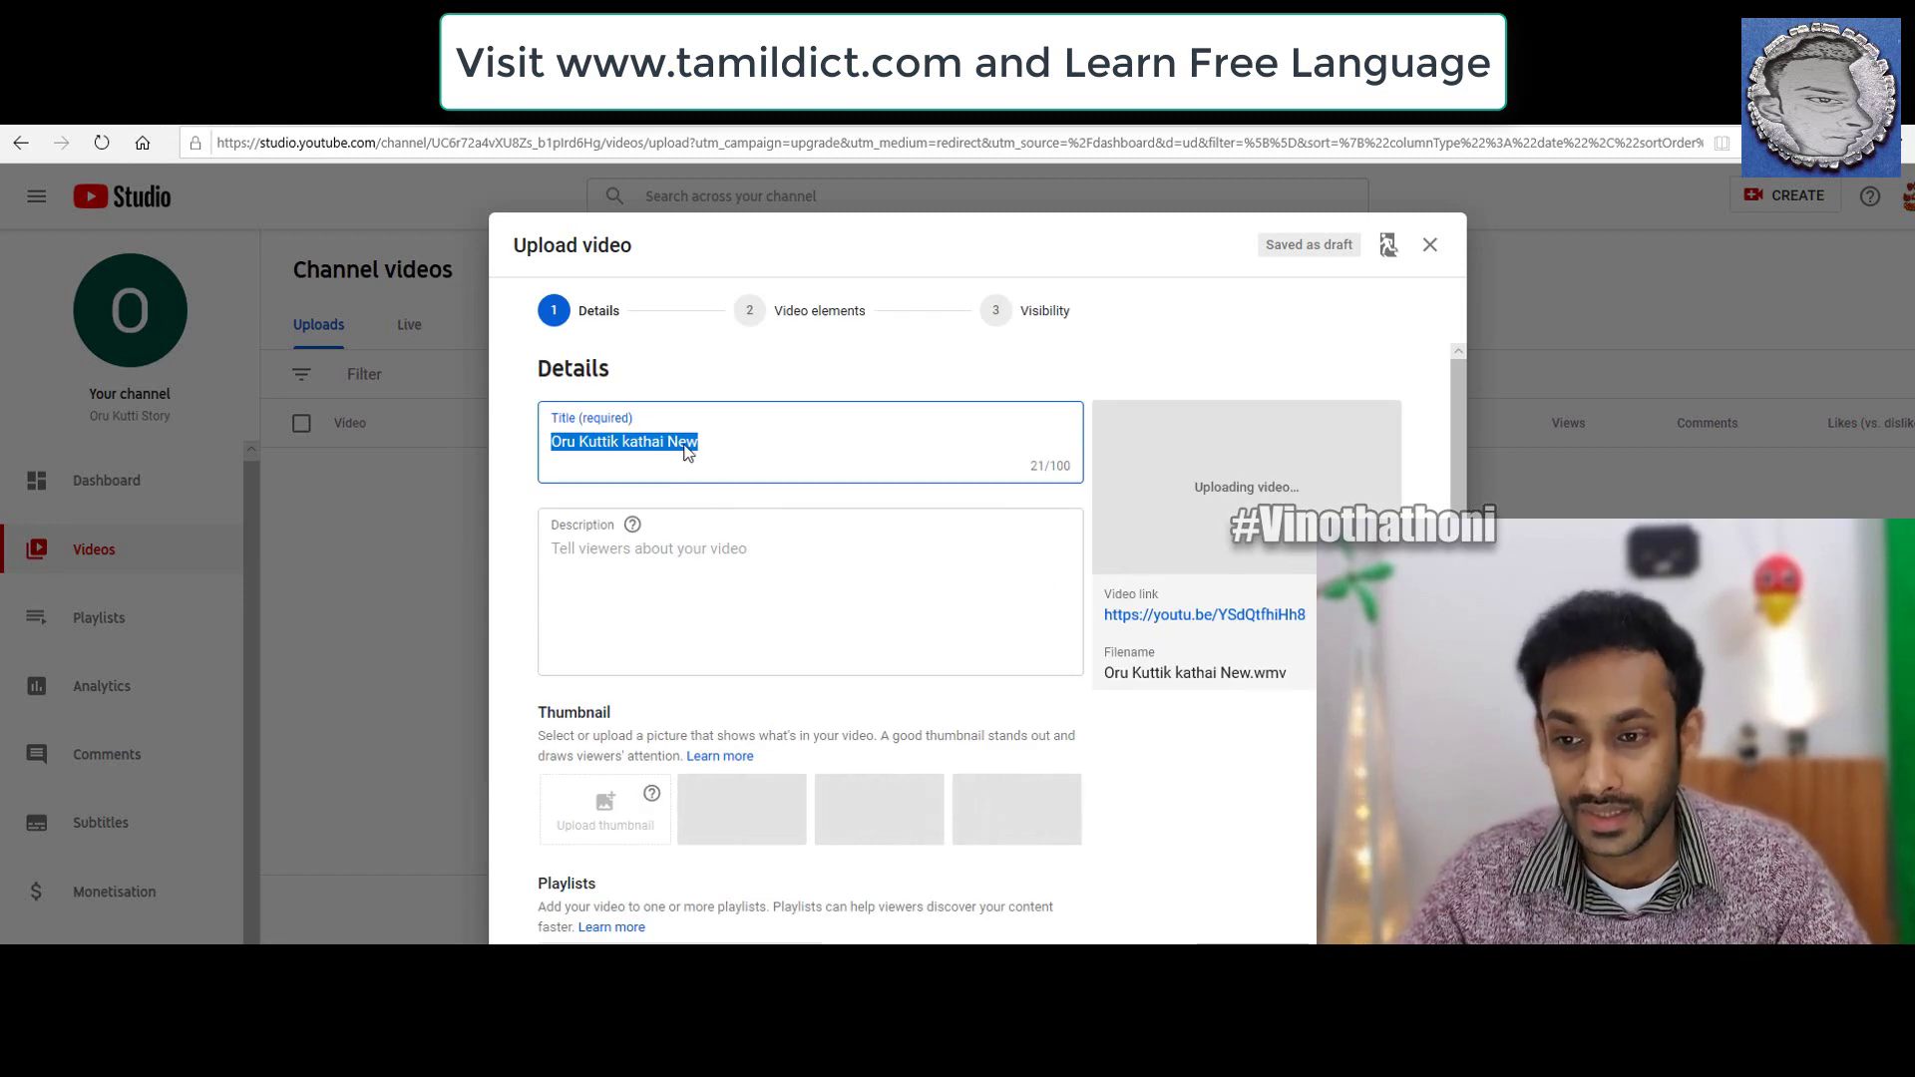
Correct "Kuttik" to "Kutti" in the video title and append a dash after "New".
click(723, 443)
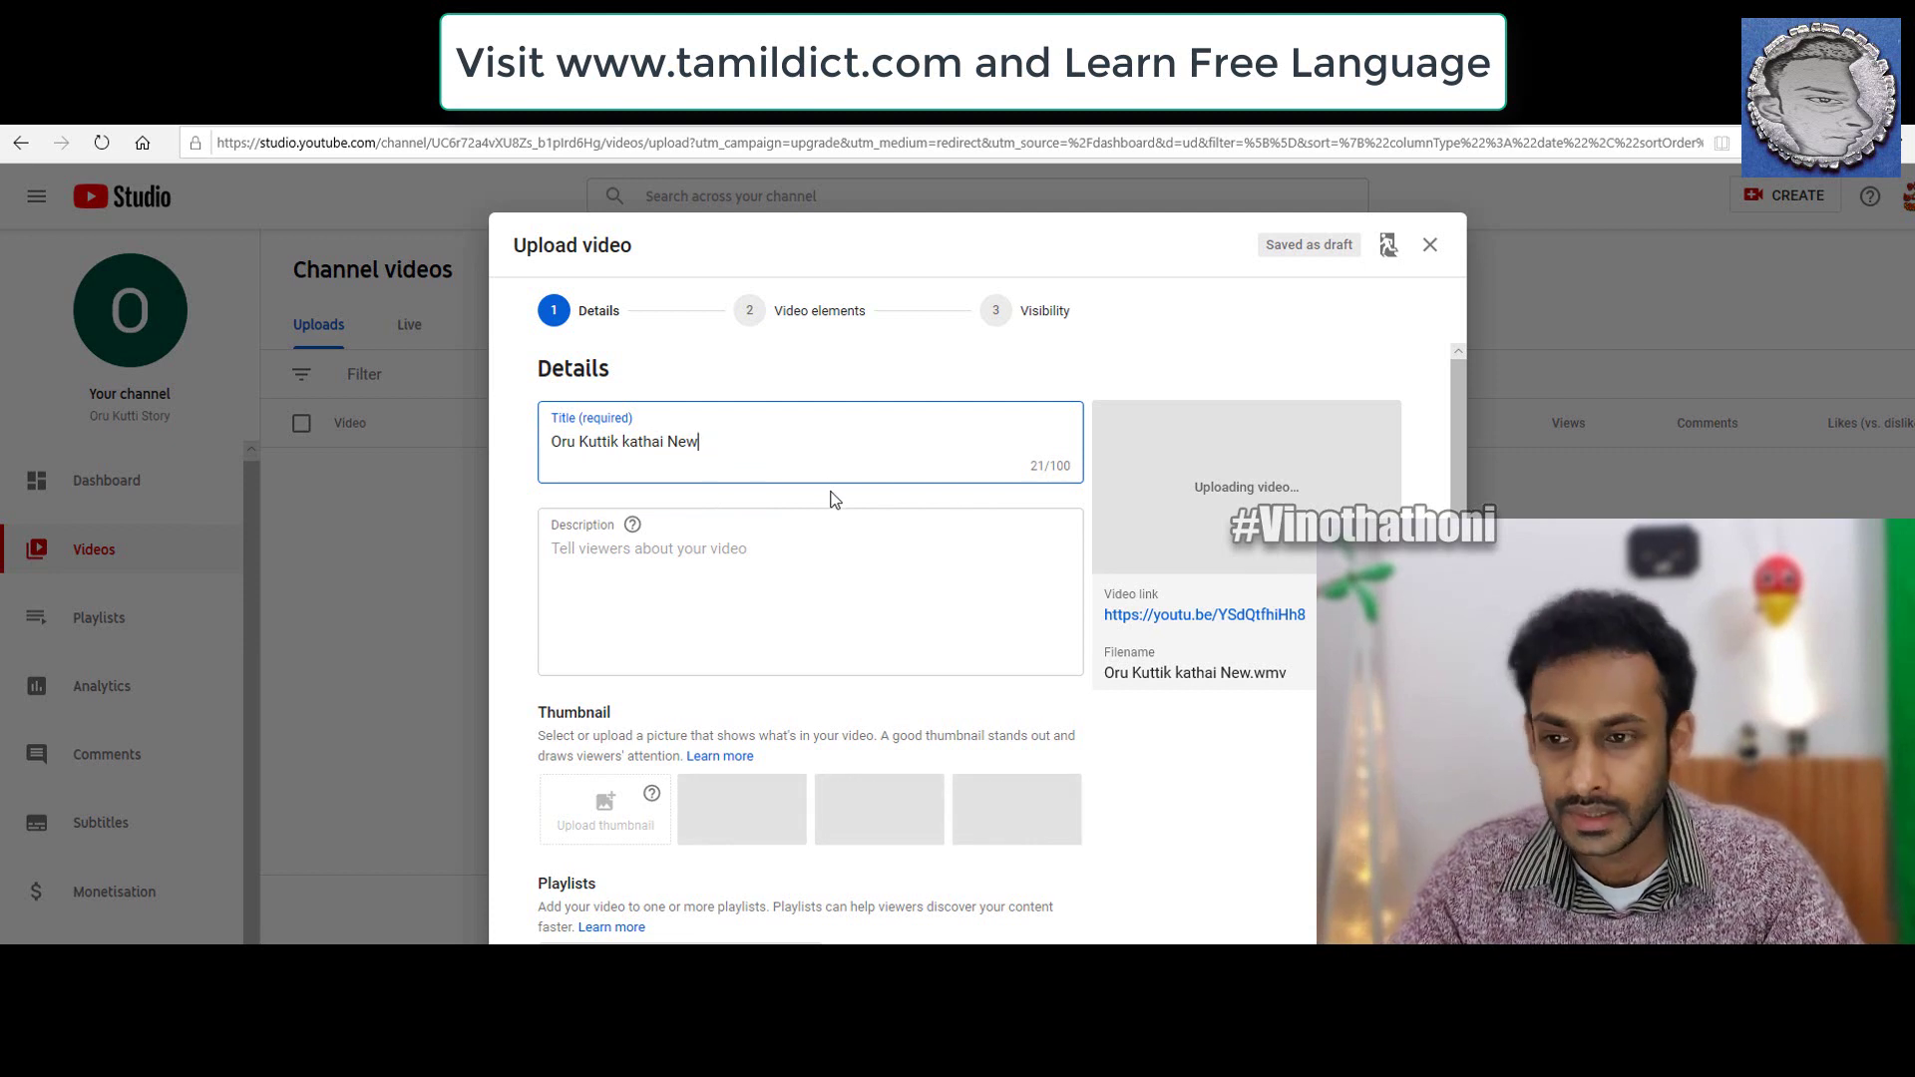
text(-)
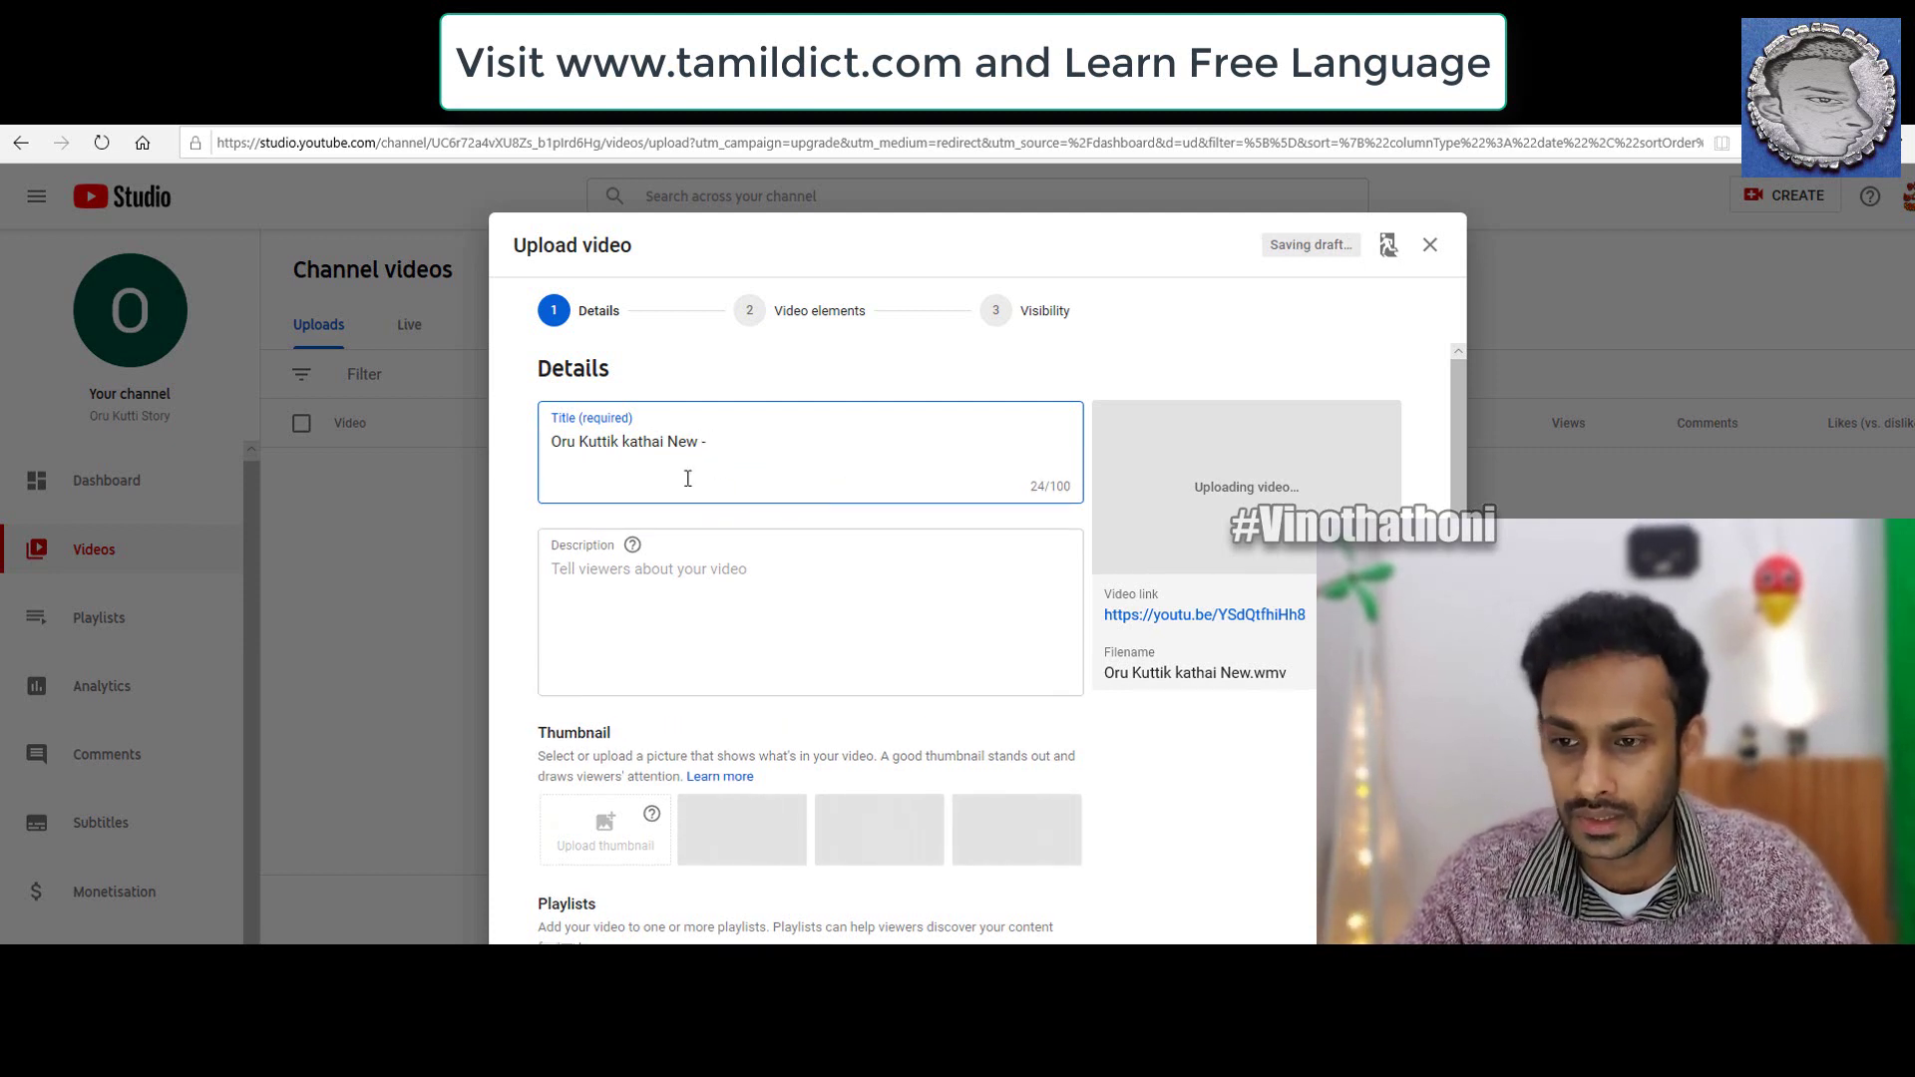
click(620, 445)
key(BackSpace)
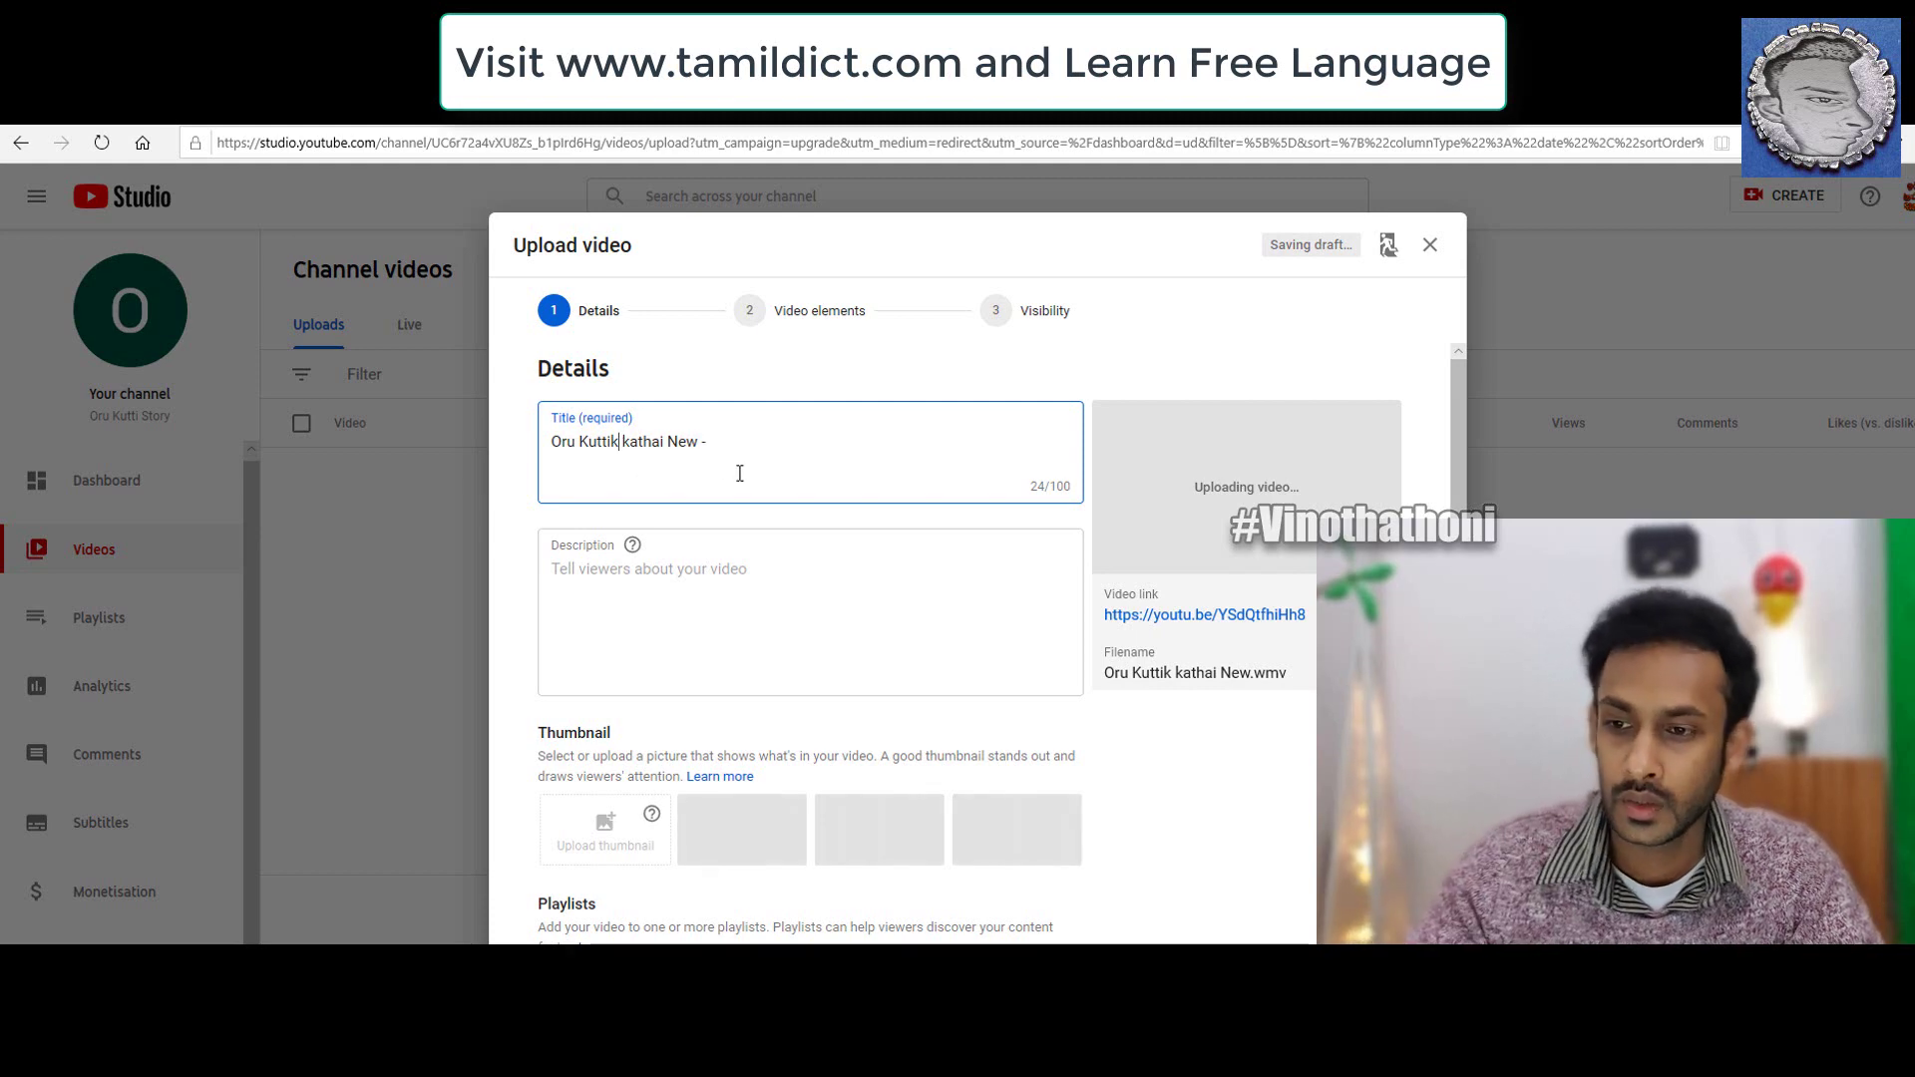
click(709, 439)
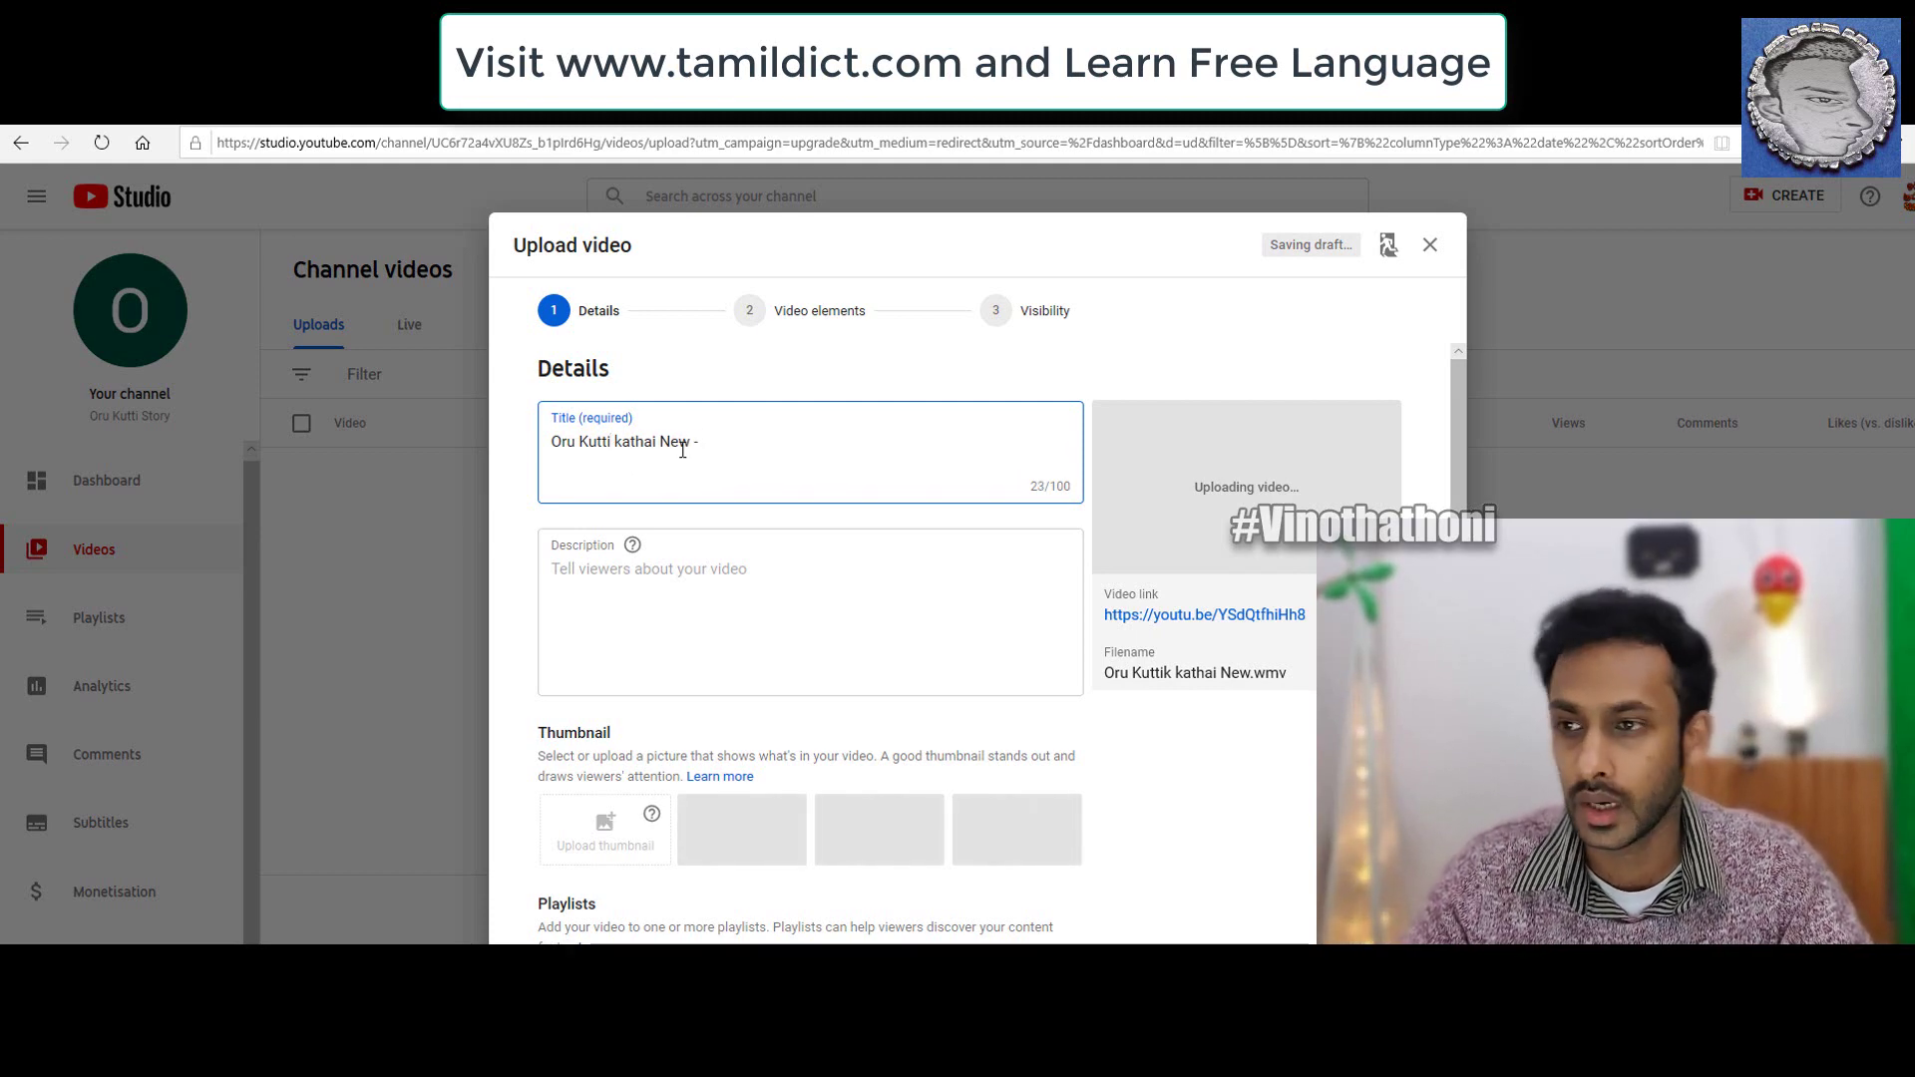
Open Google Translate in a new browser tab and set the source language to Tamil.
key(ctrl+t)
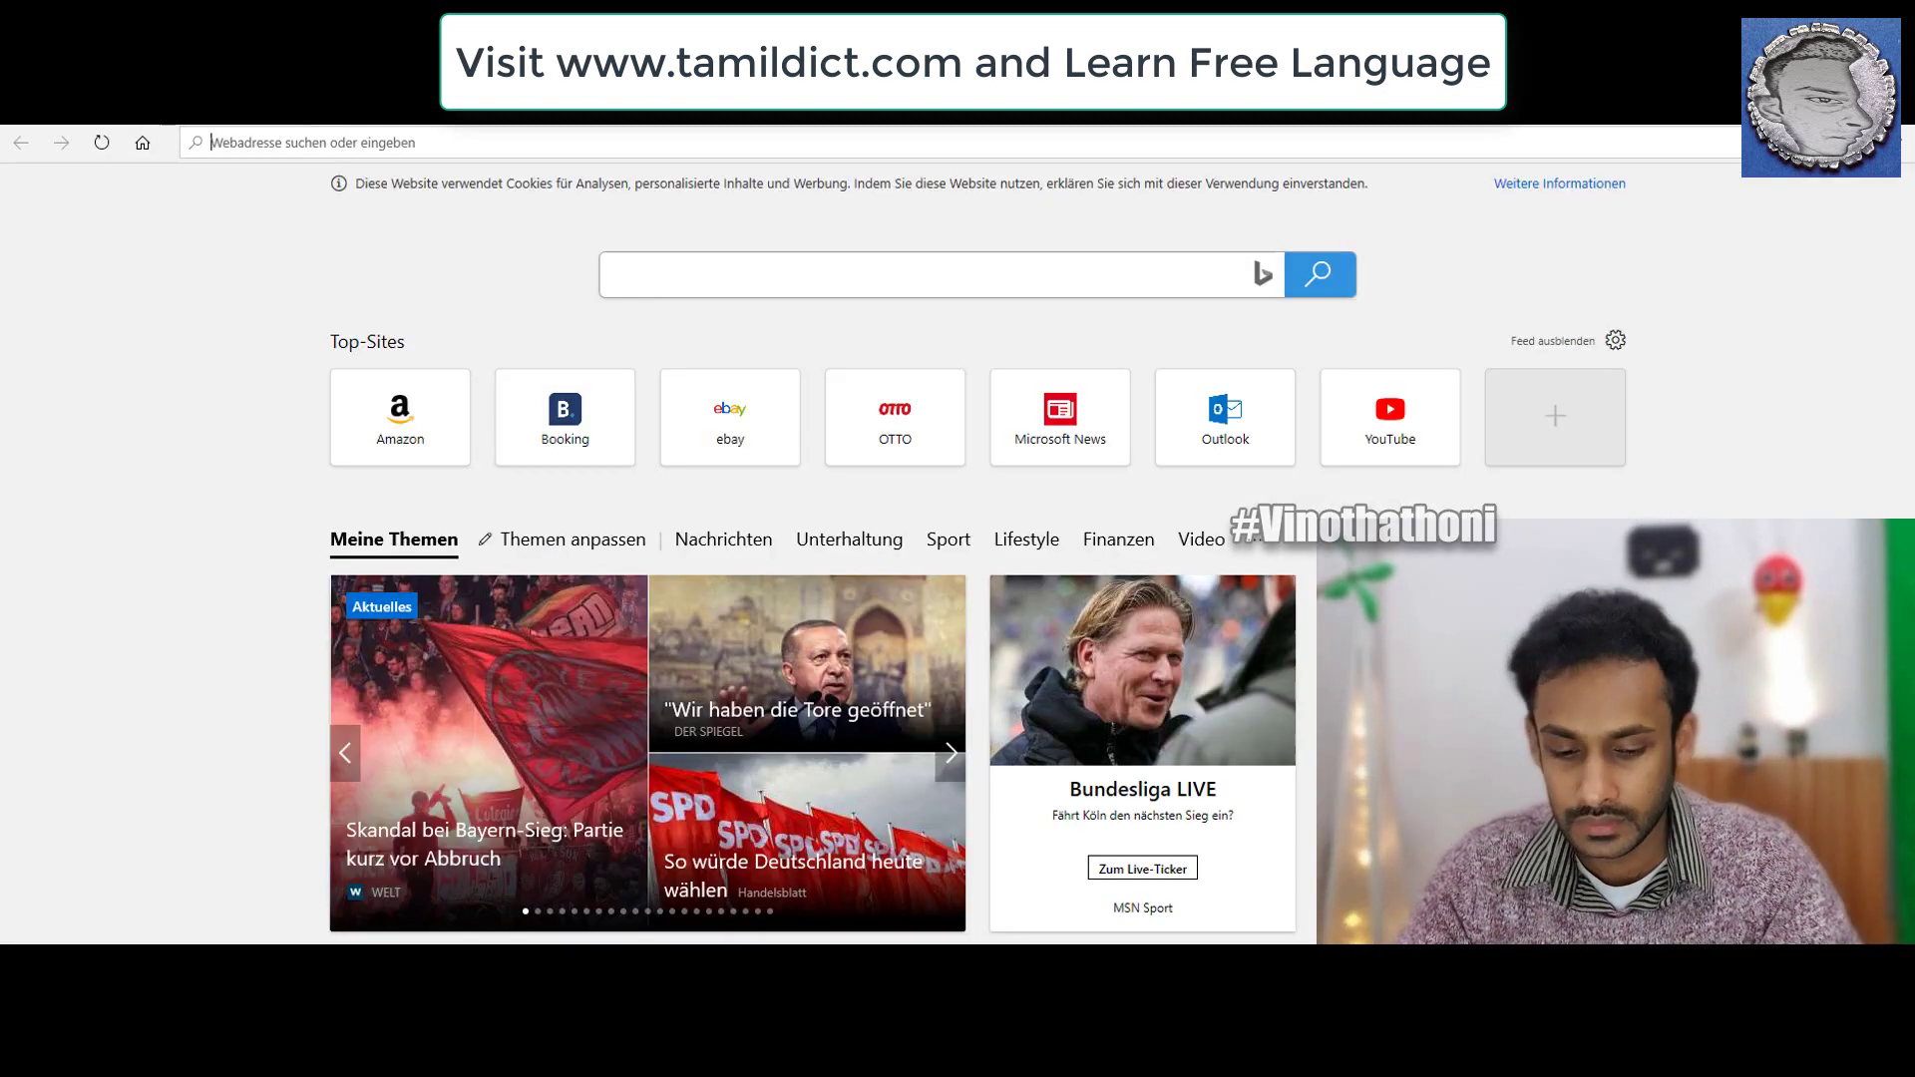
text(translate)
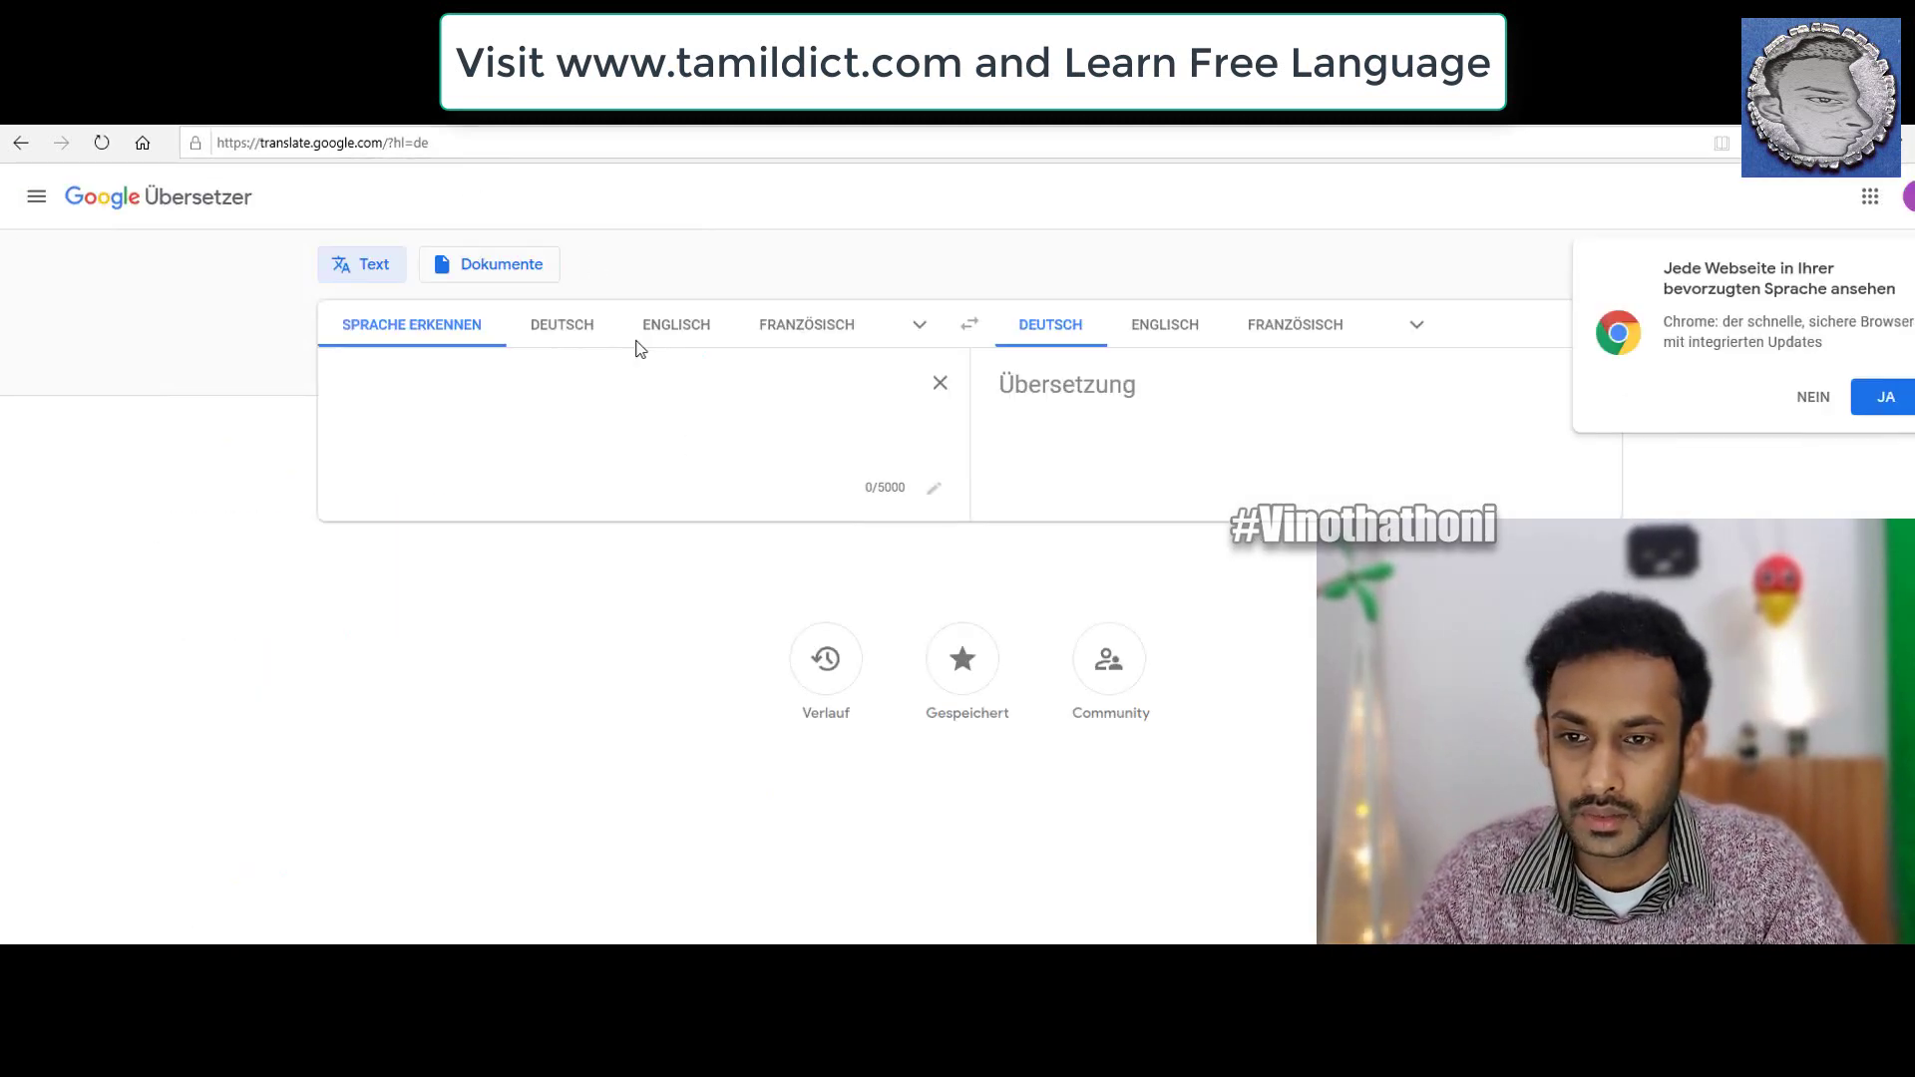
click(917, 326)
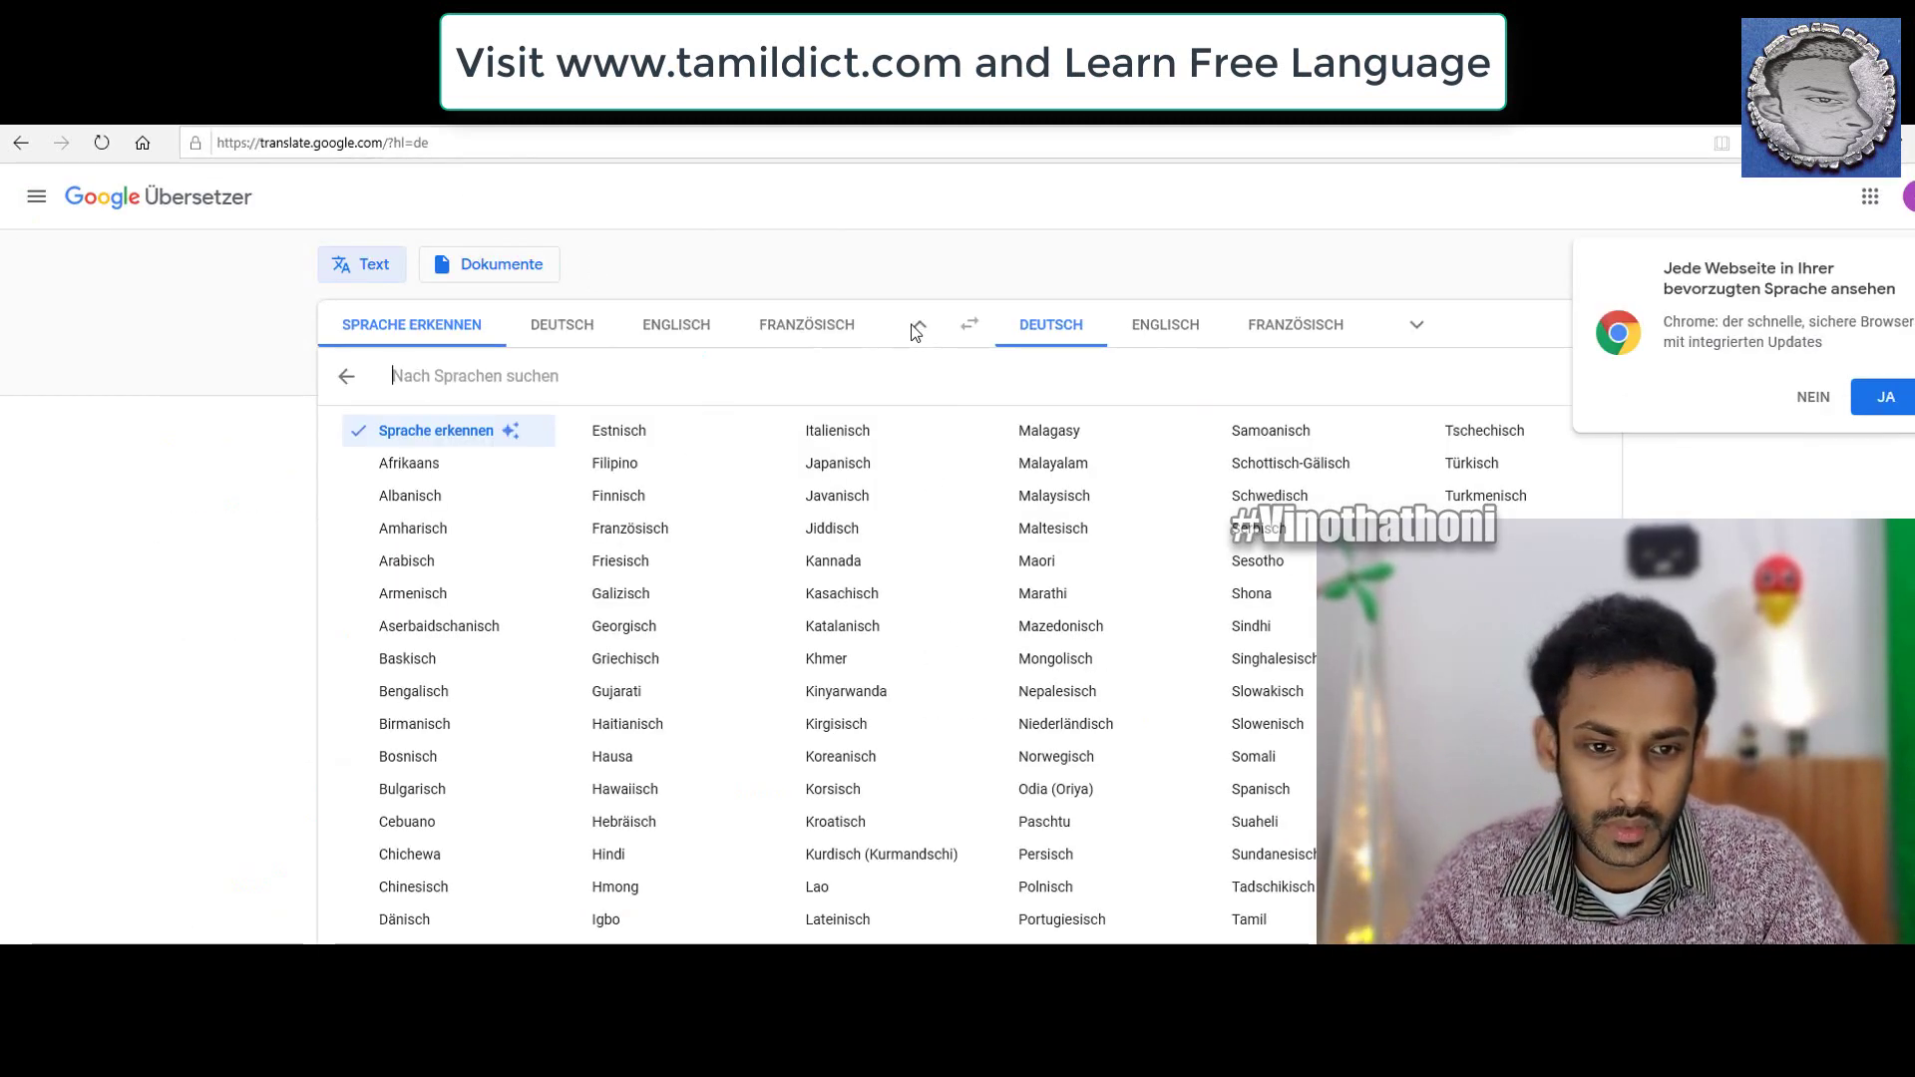
click(1249, 918)
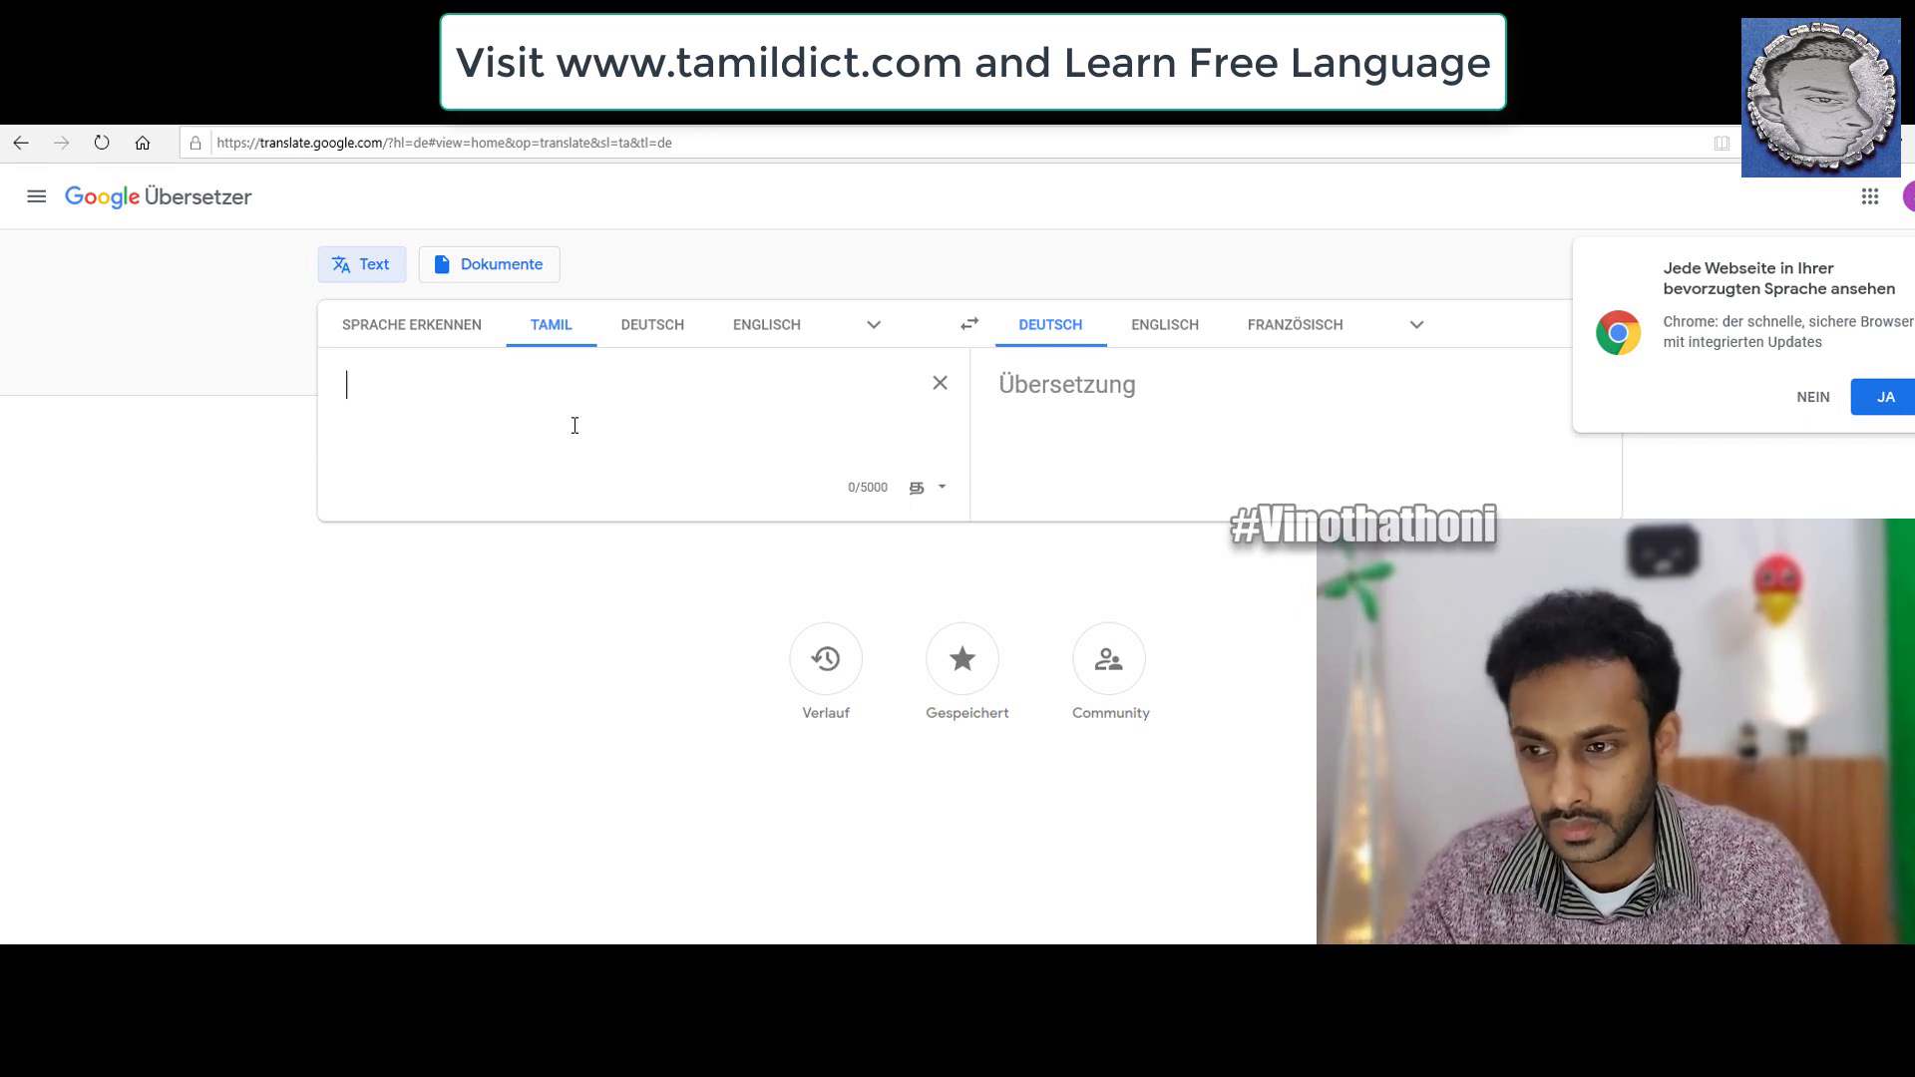
Transliterate "ராஜா குரங்கு கதை." into Tamil script in the source text and cut the whole phrase.
text(Raja )
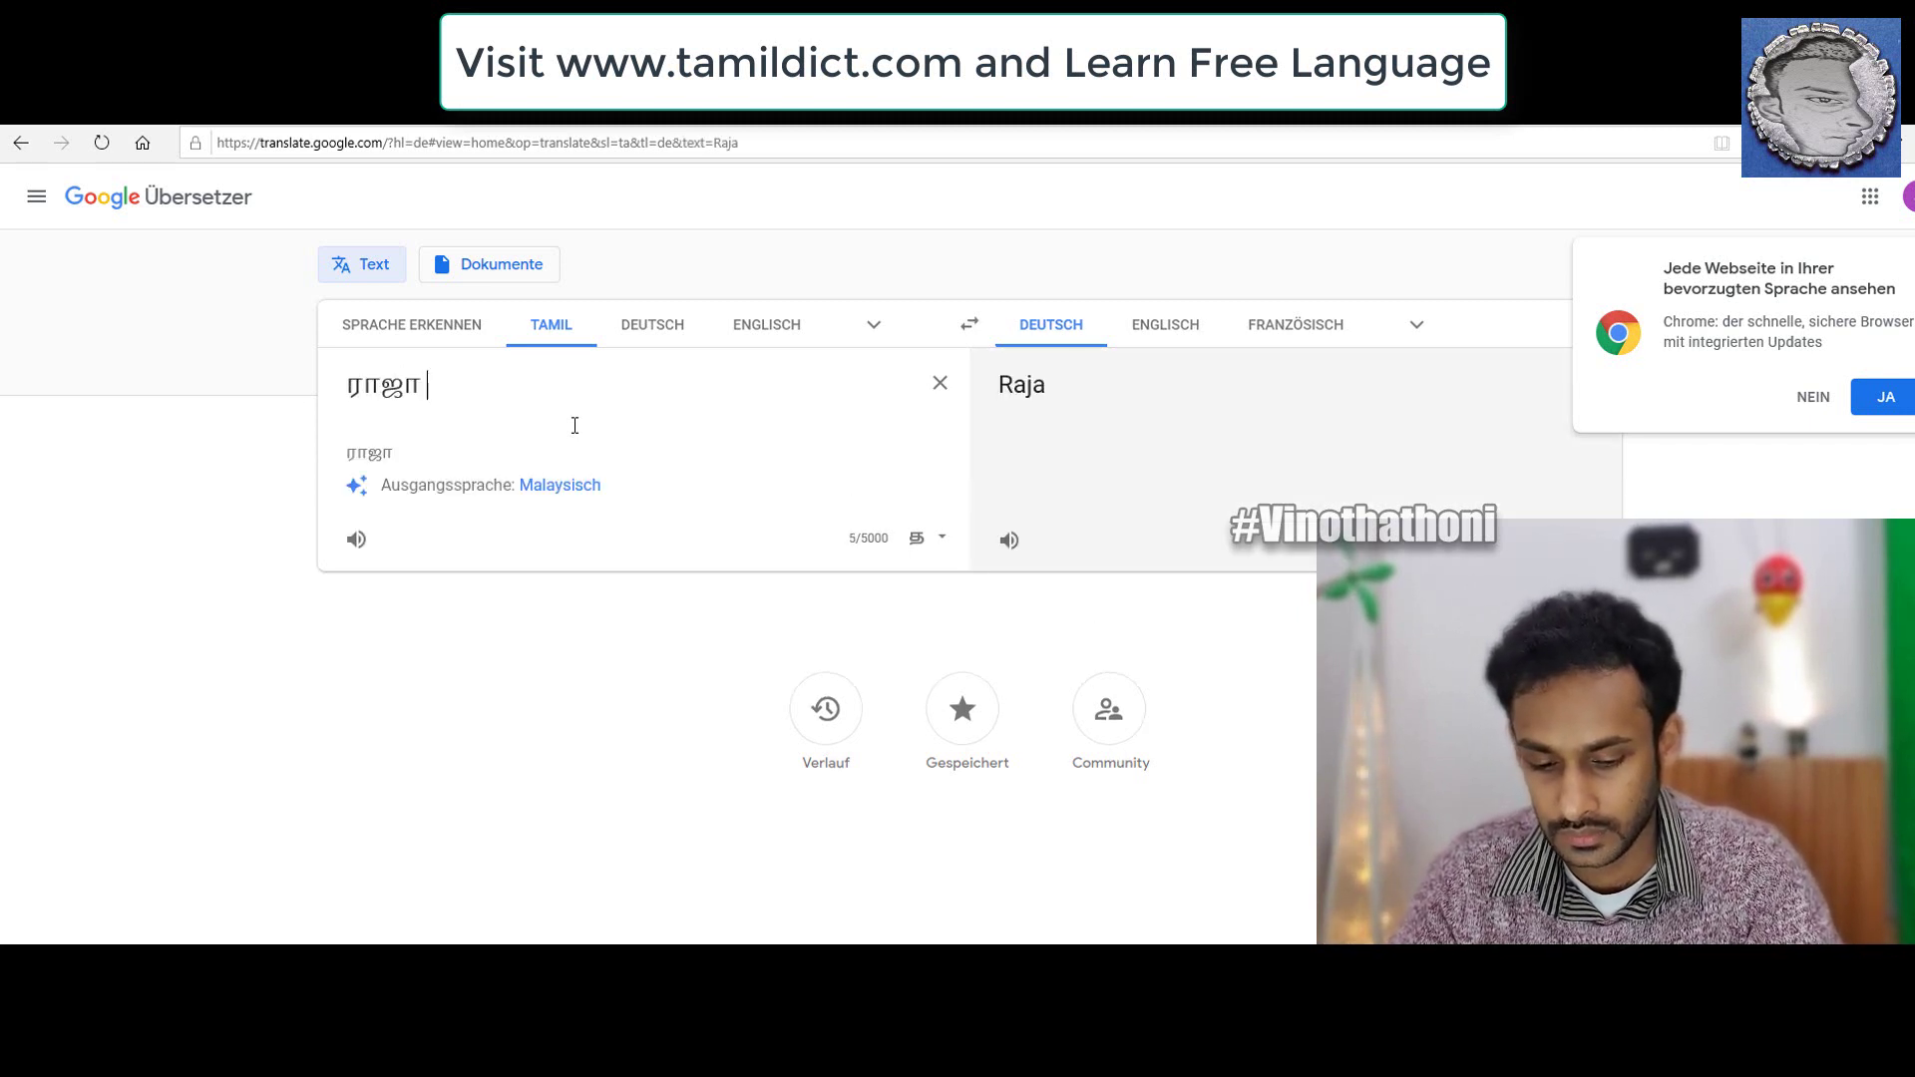
text(k)
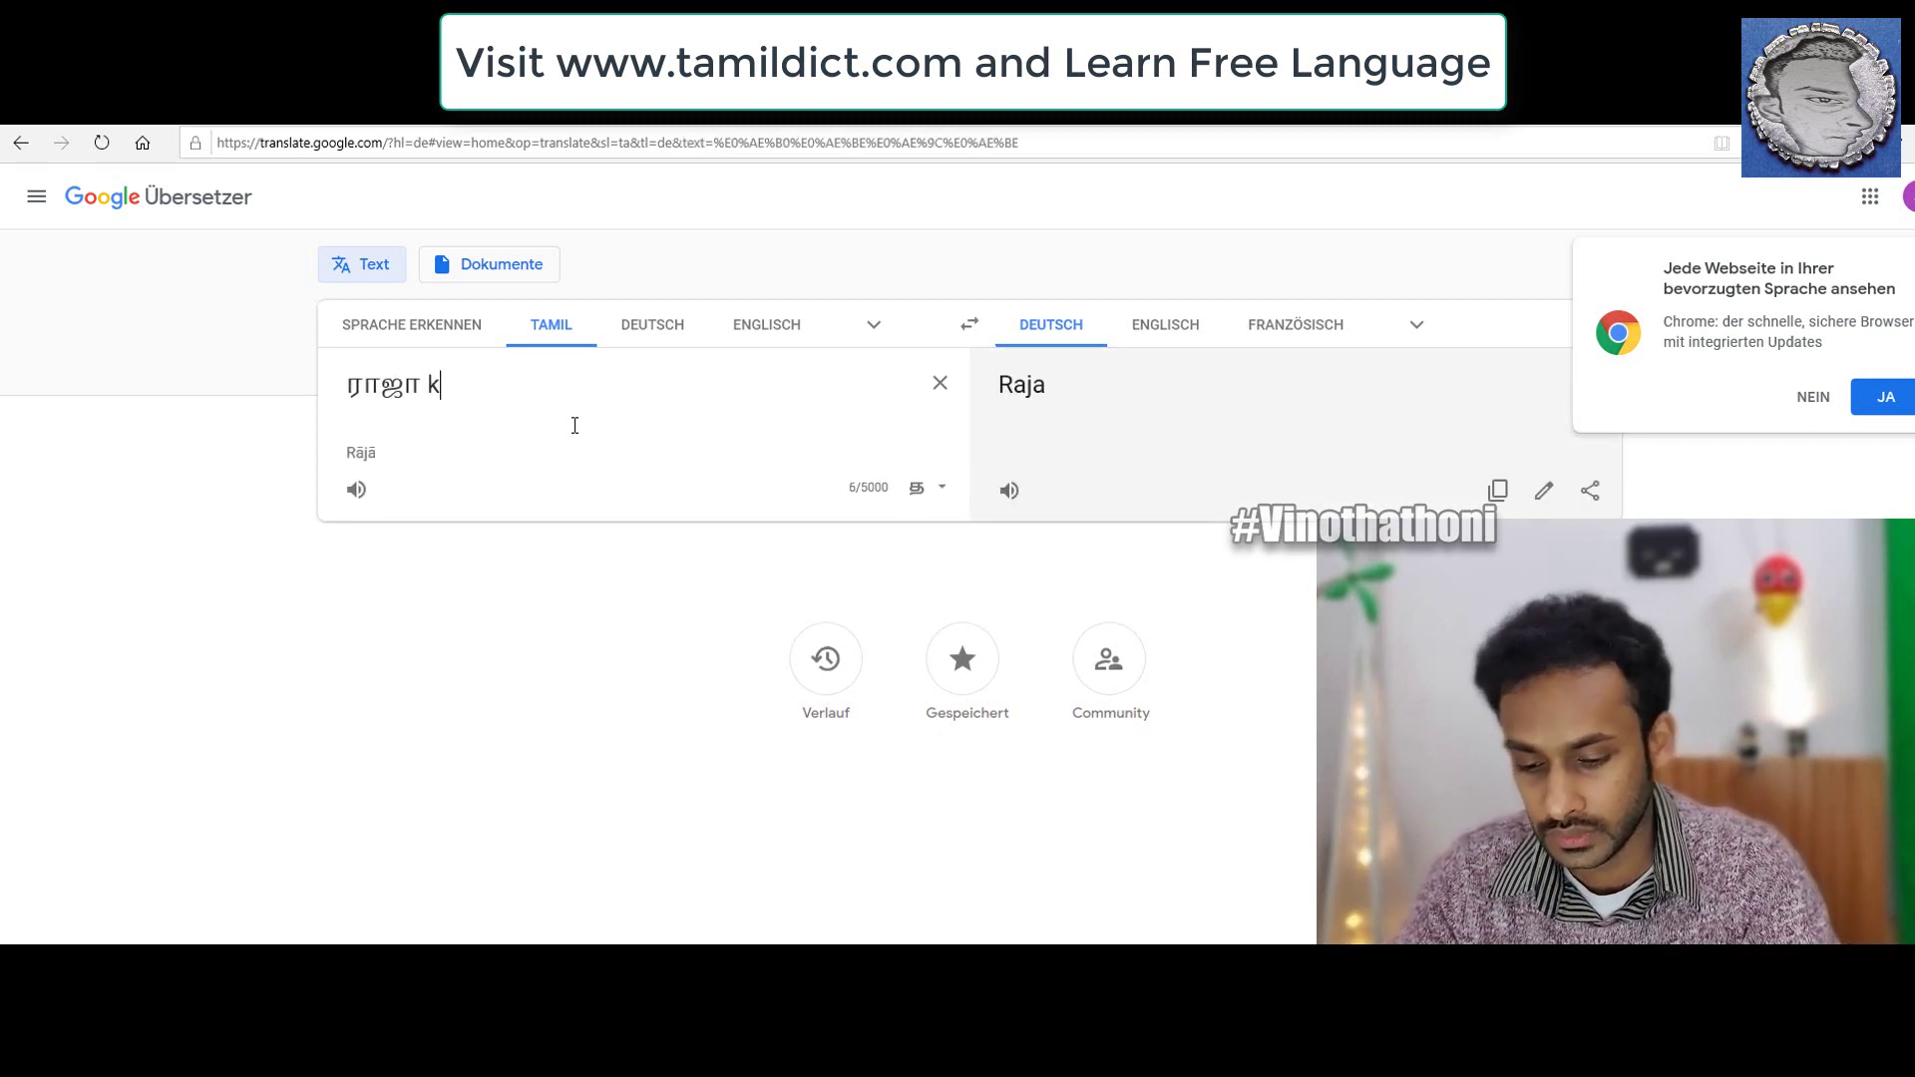
text(urang )
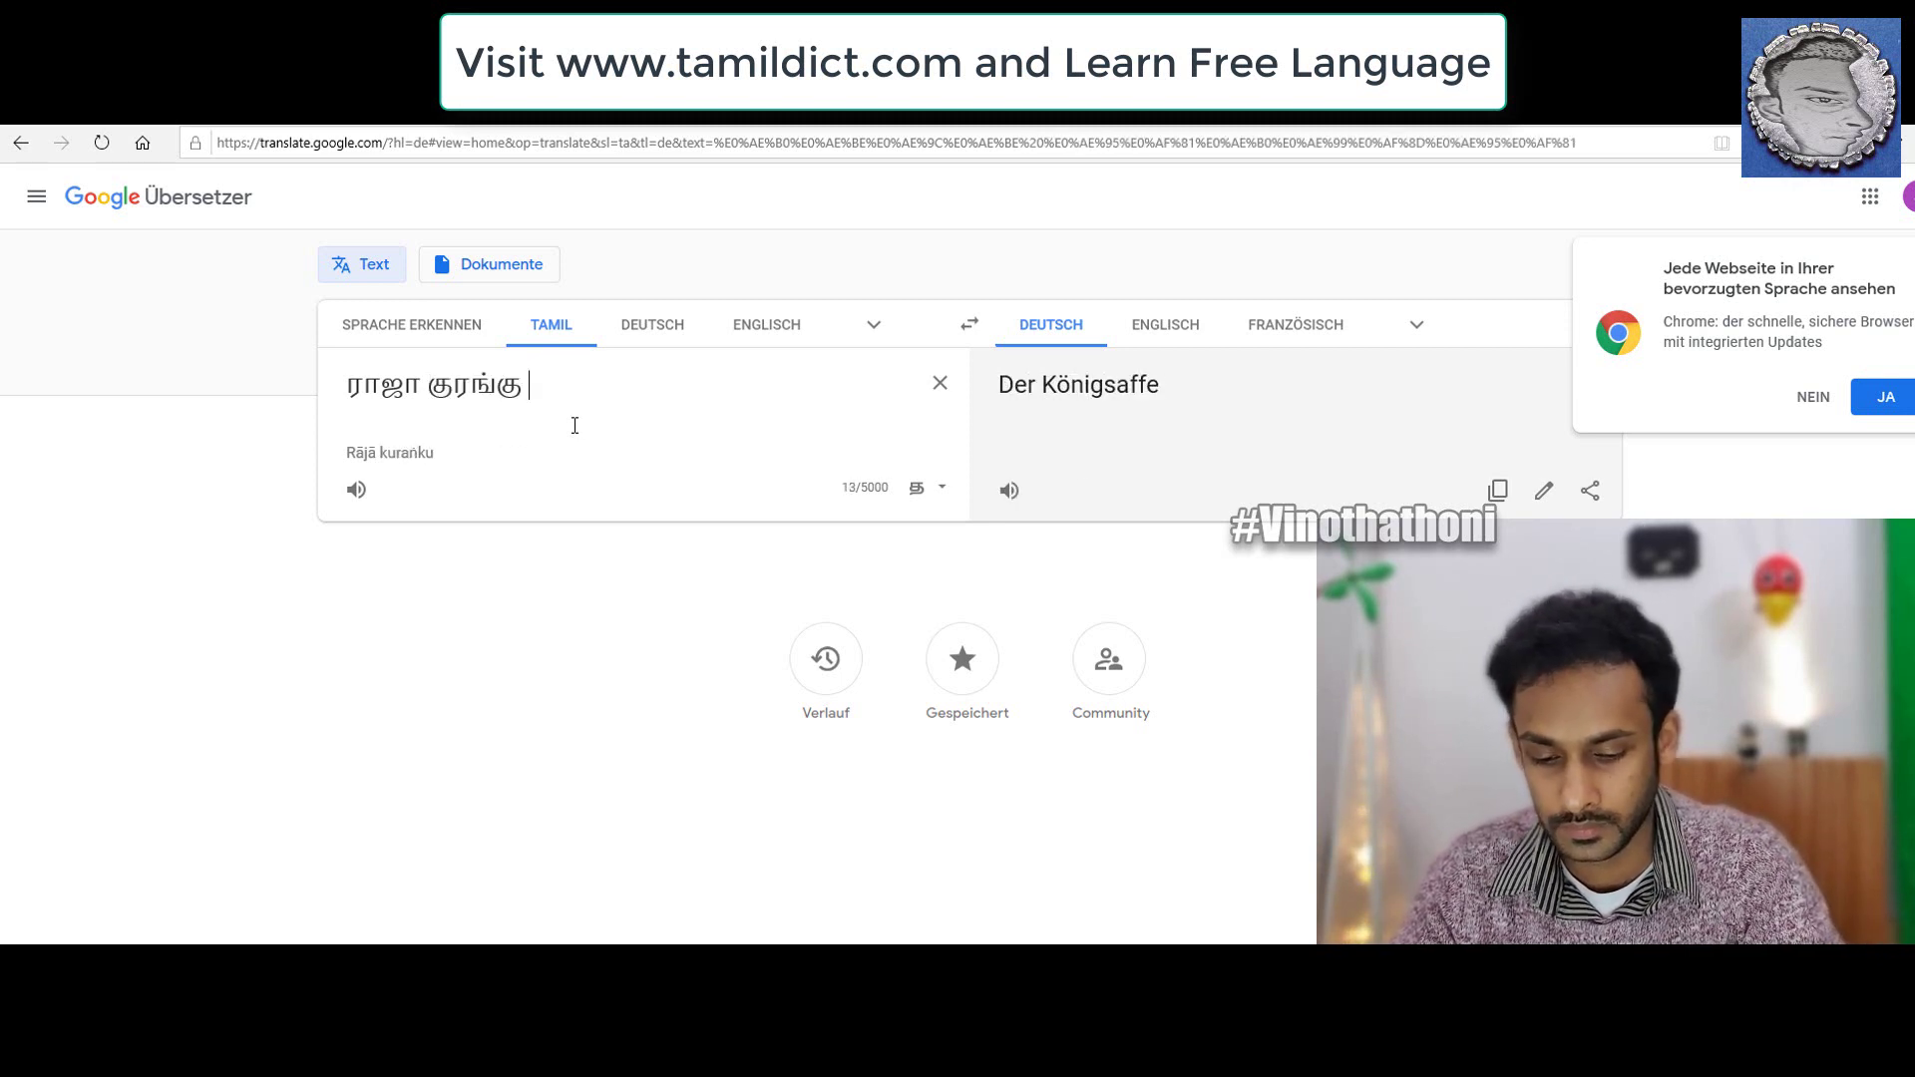
text(kathai.)
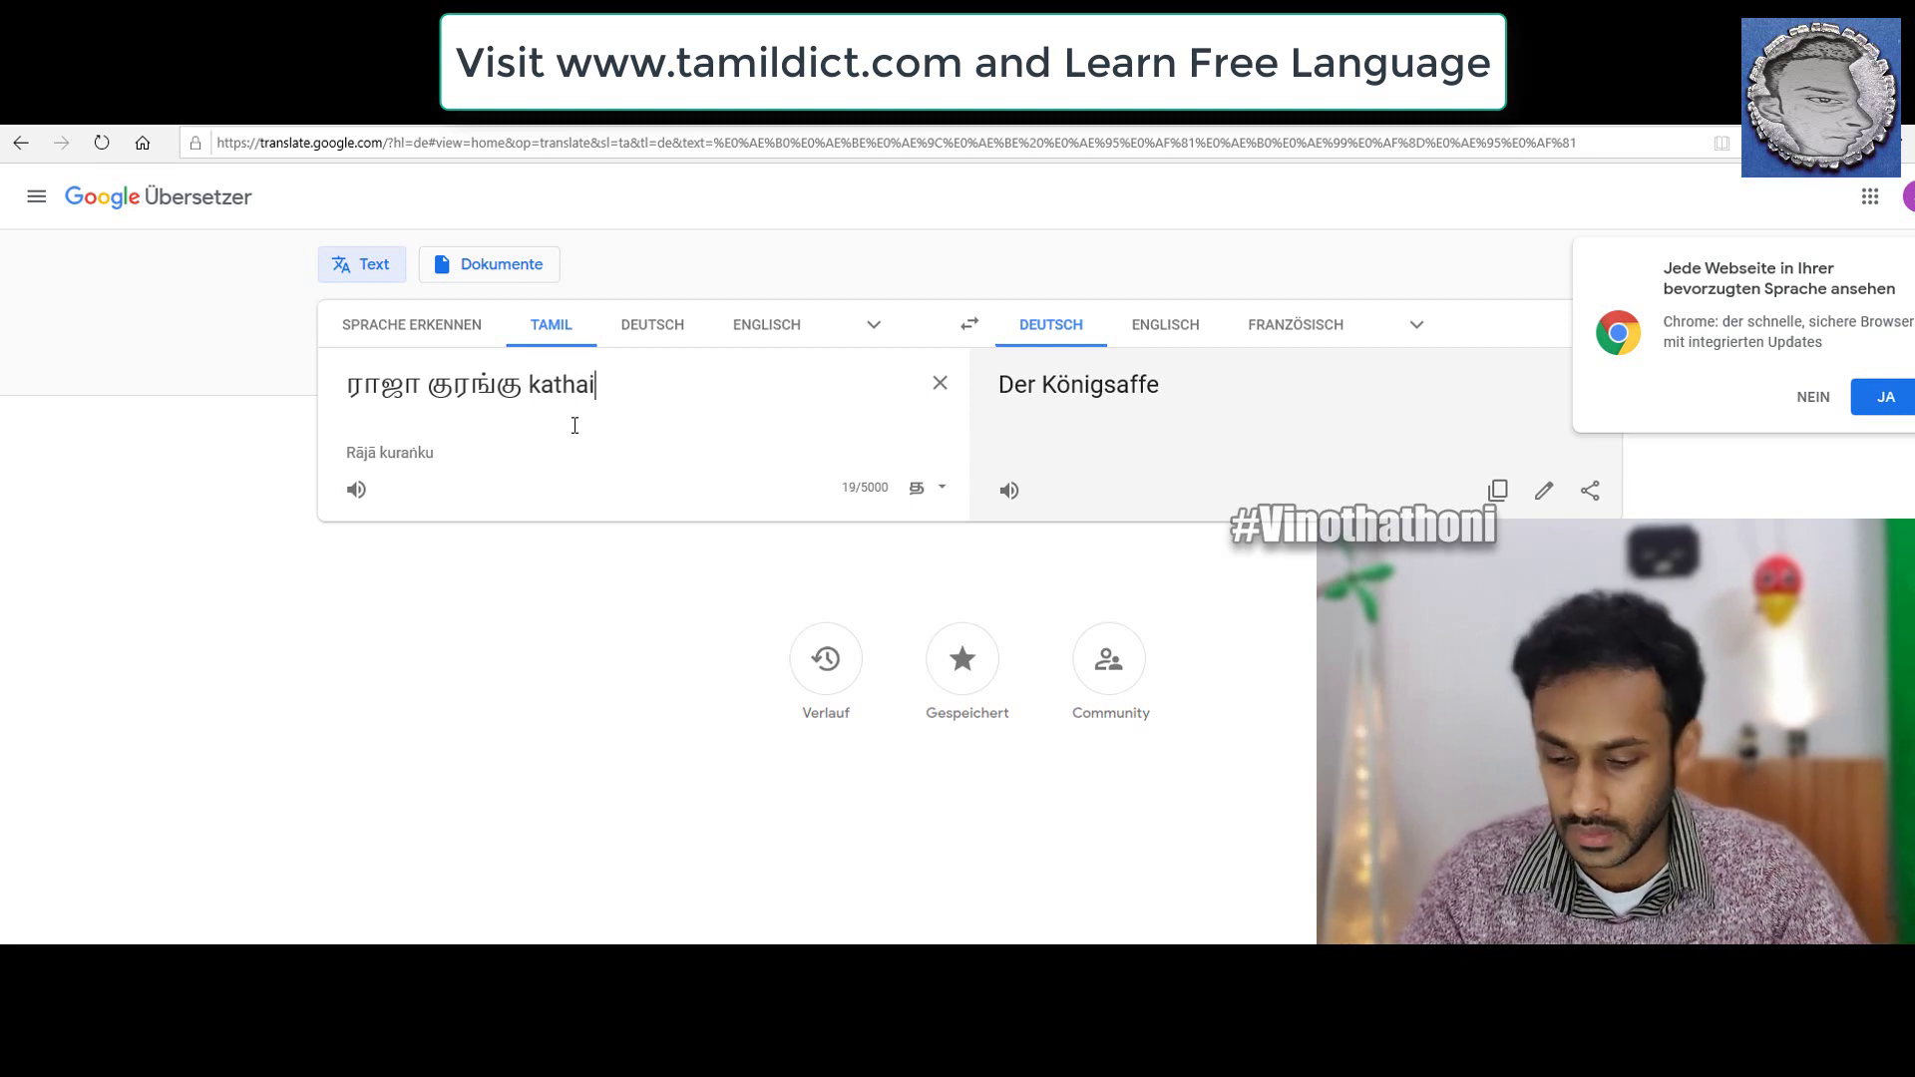
key(ctrl+a)
key(BackSpace)
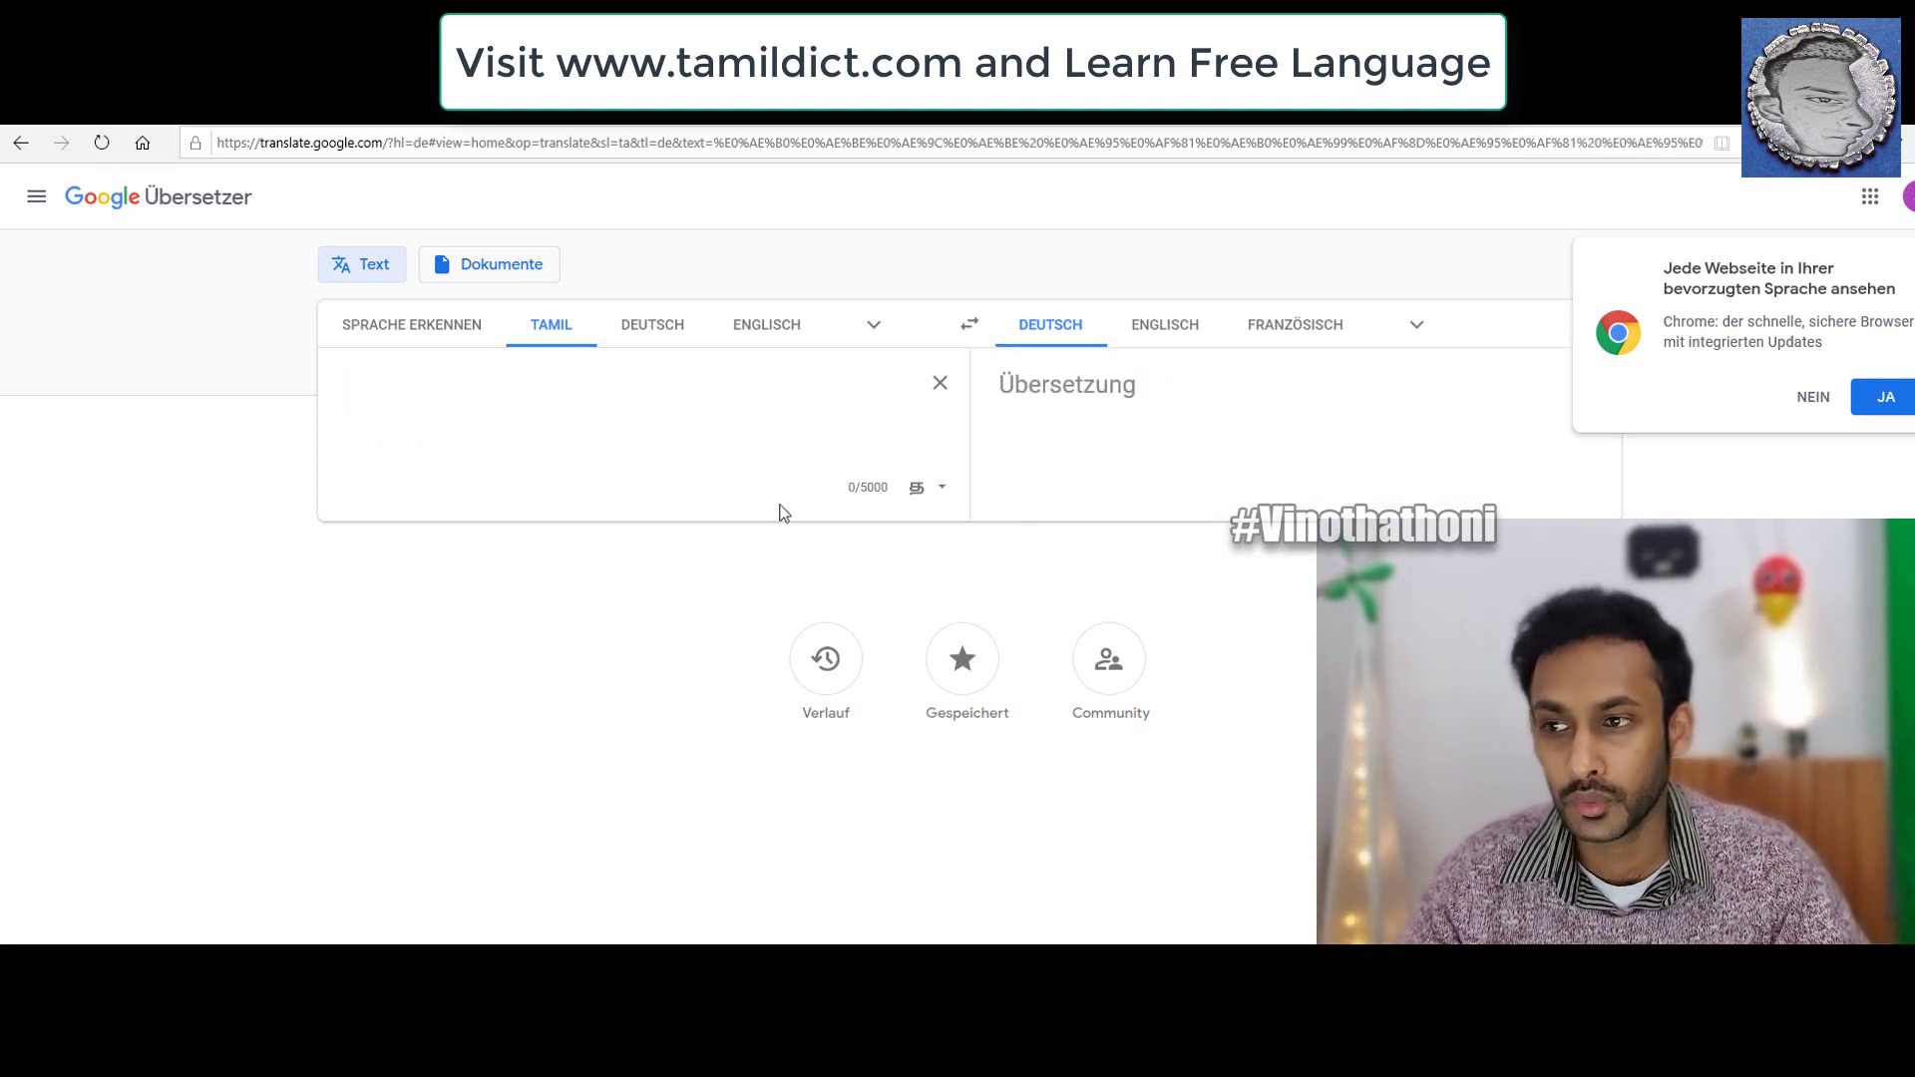
Return to the video upload, paste "ராஜா குரங்கு கதை" into the title and append "- By" with the author's name.
key(ctrl+Tab)
text(ராஜா குரங்கு கதை.)
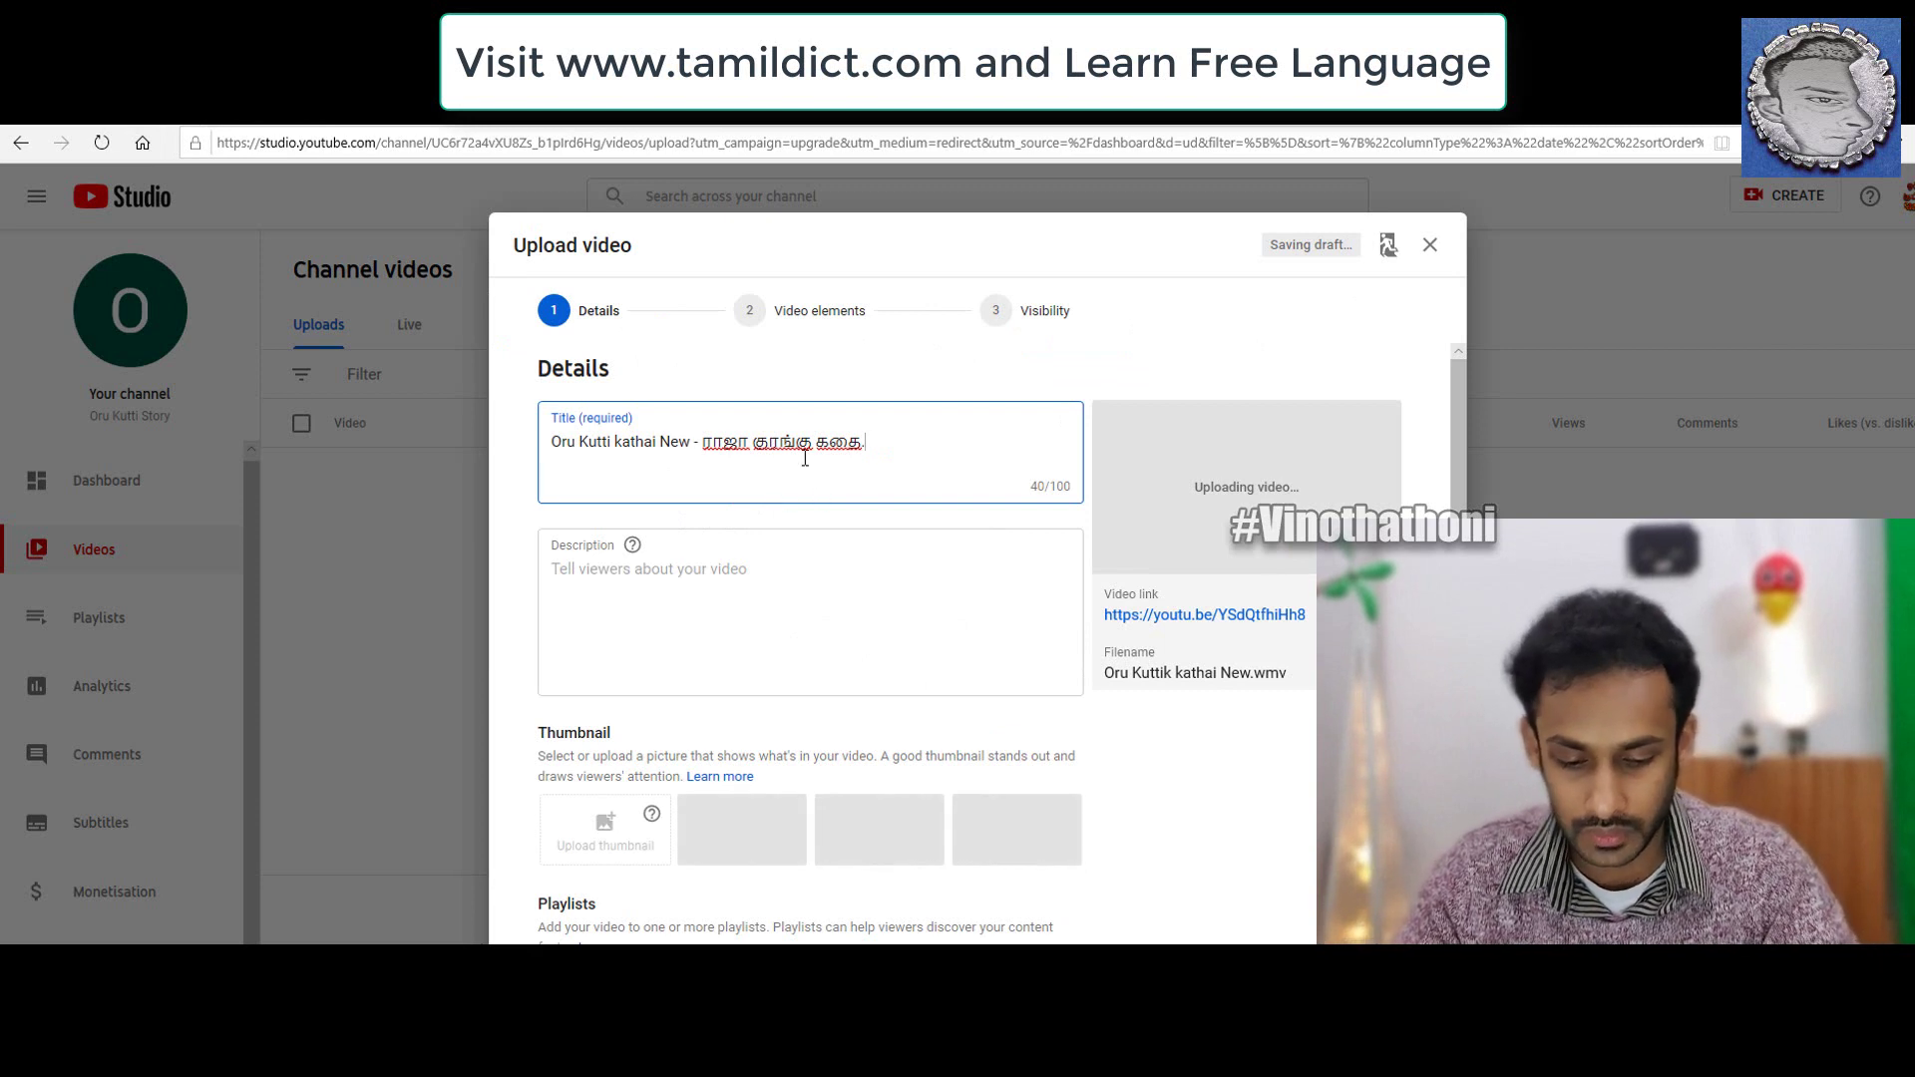
text(-)
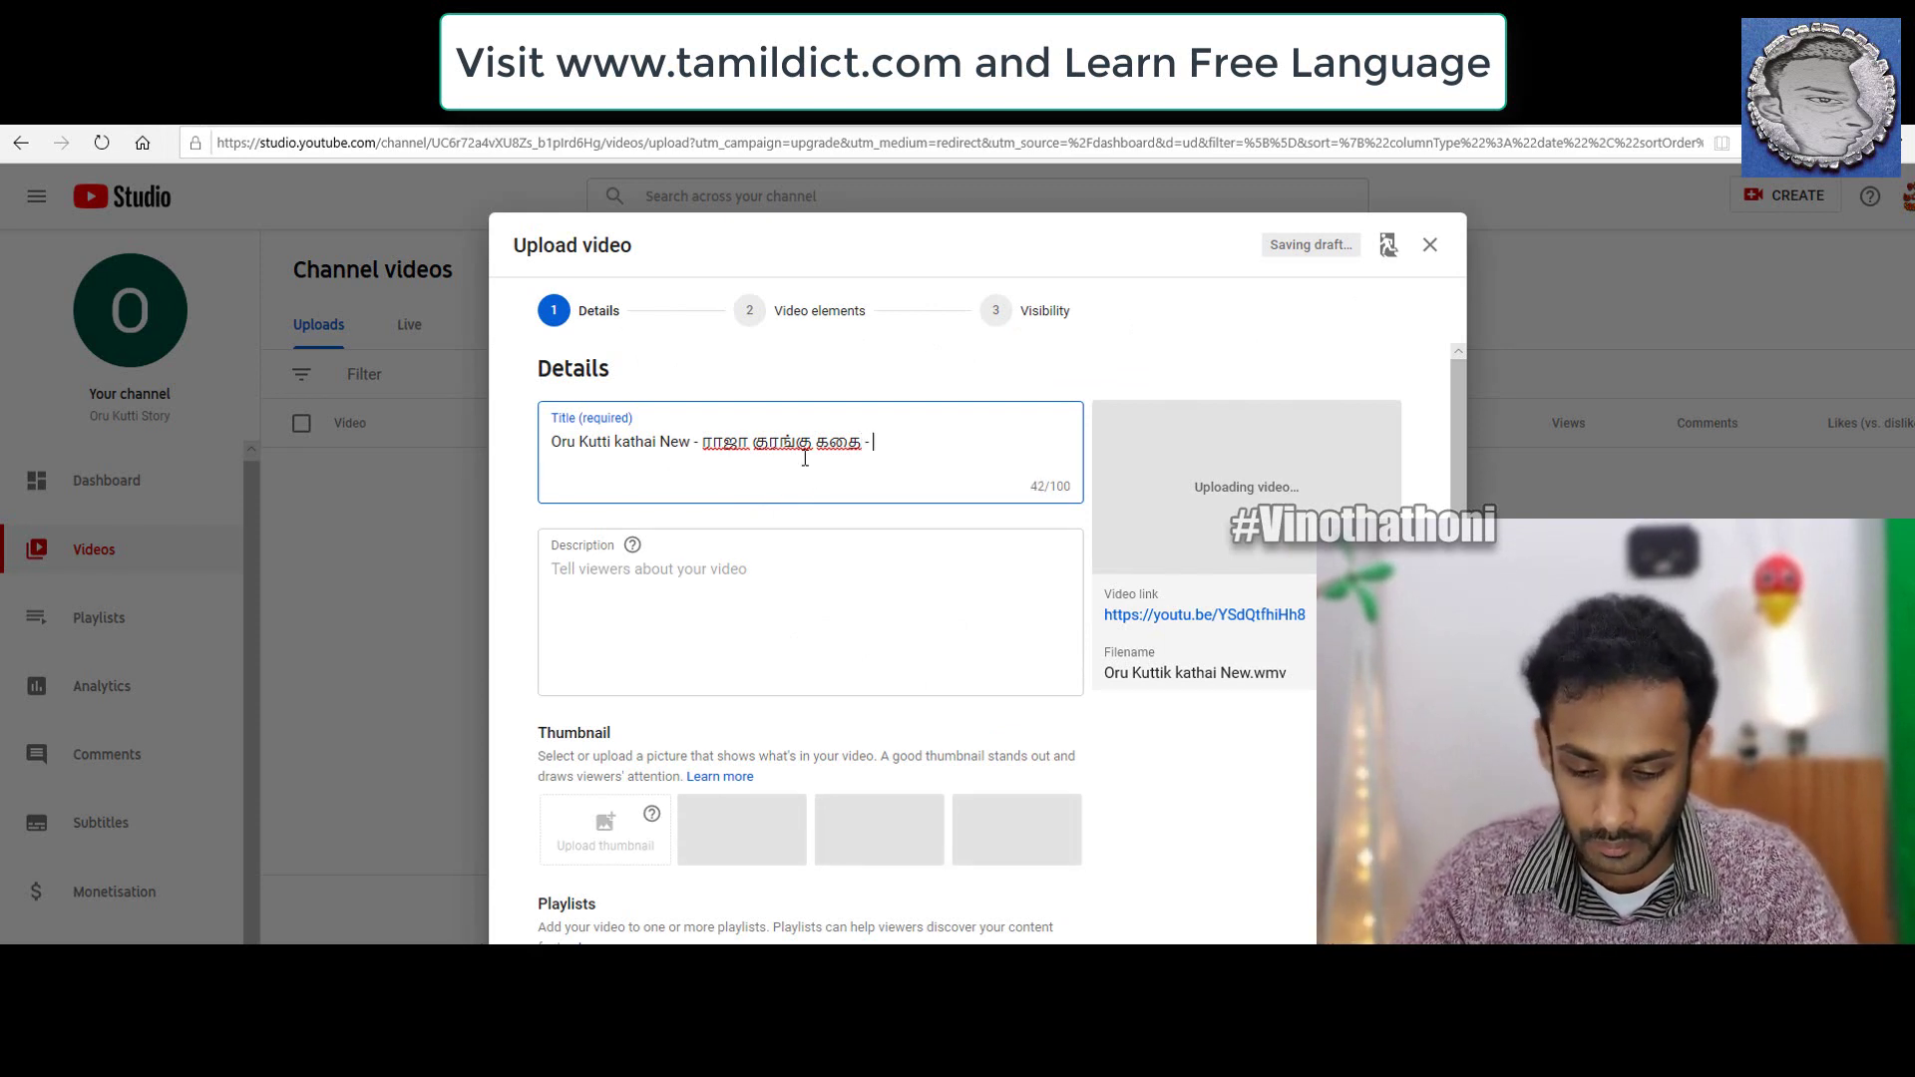
text( By)
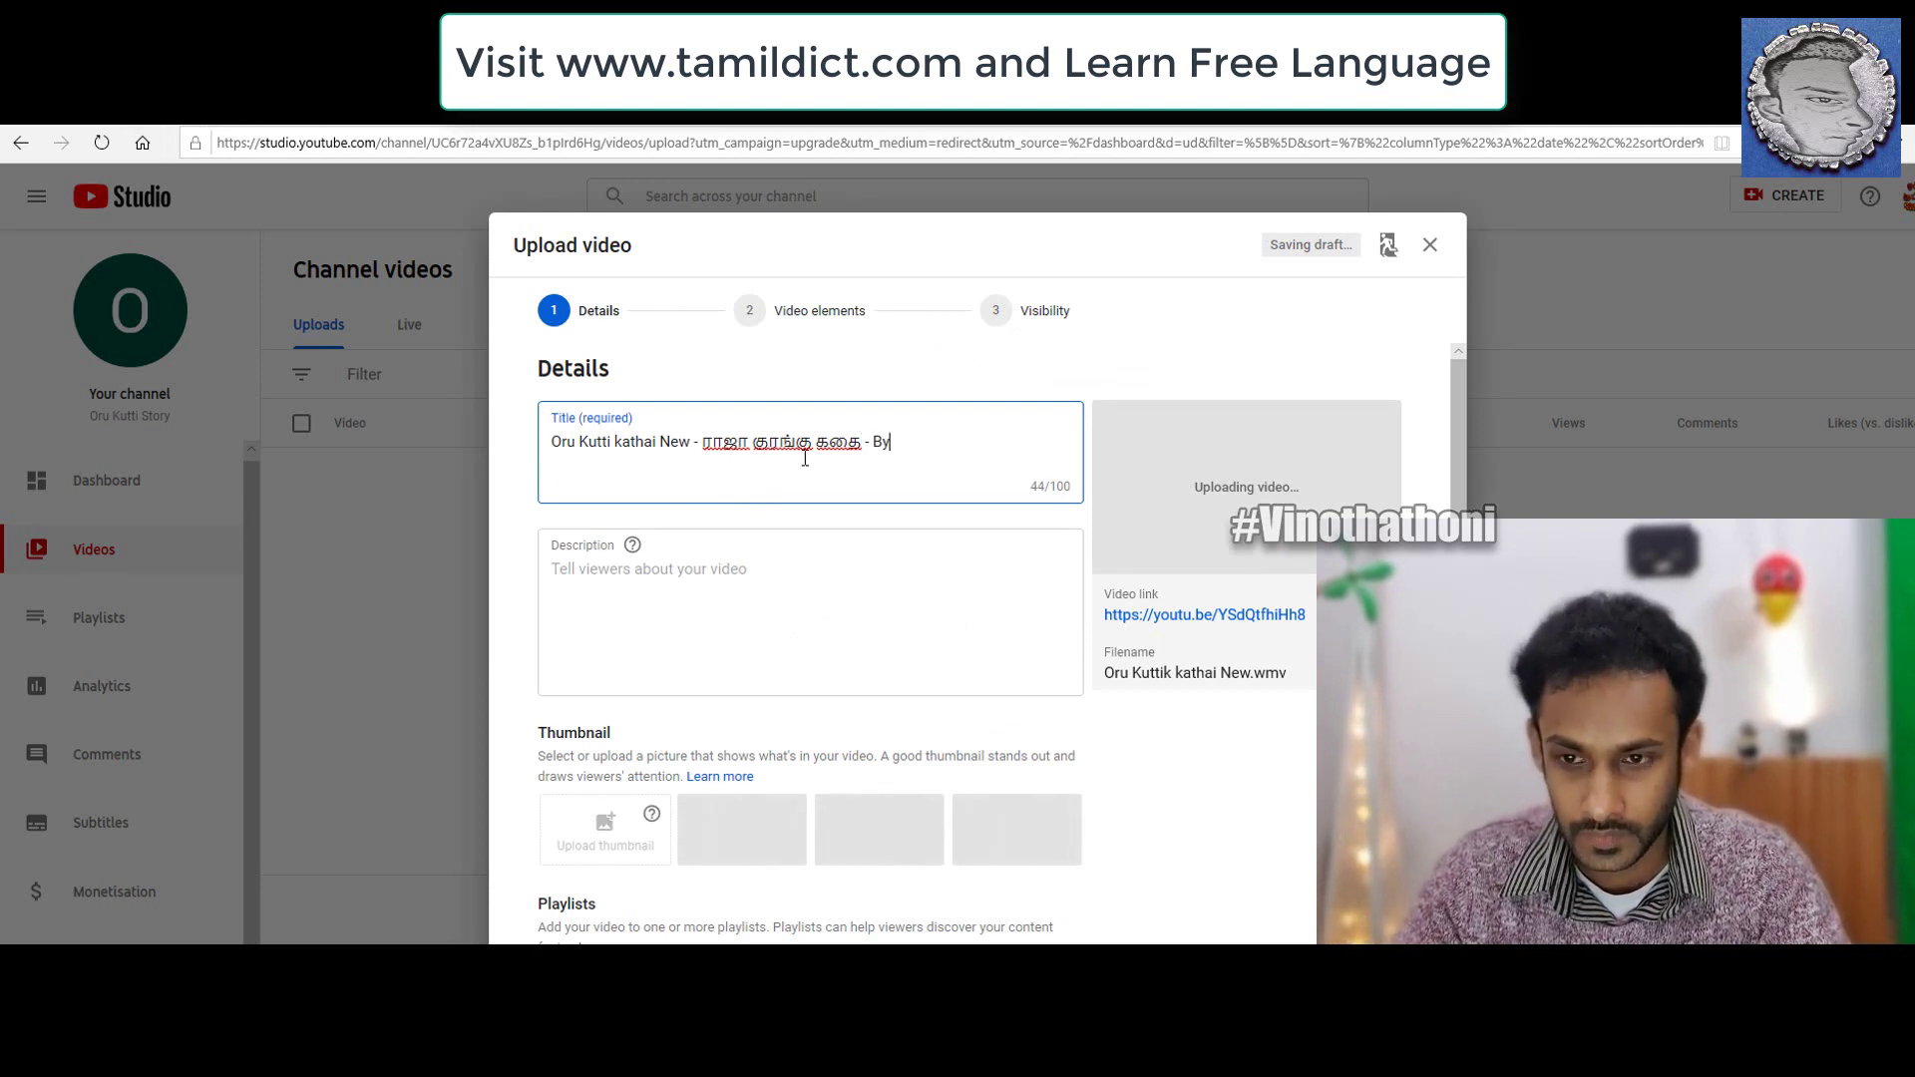
text( S.S)
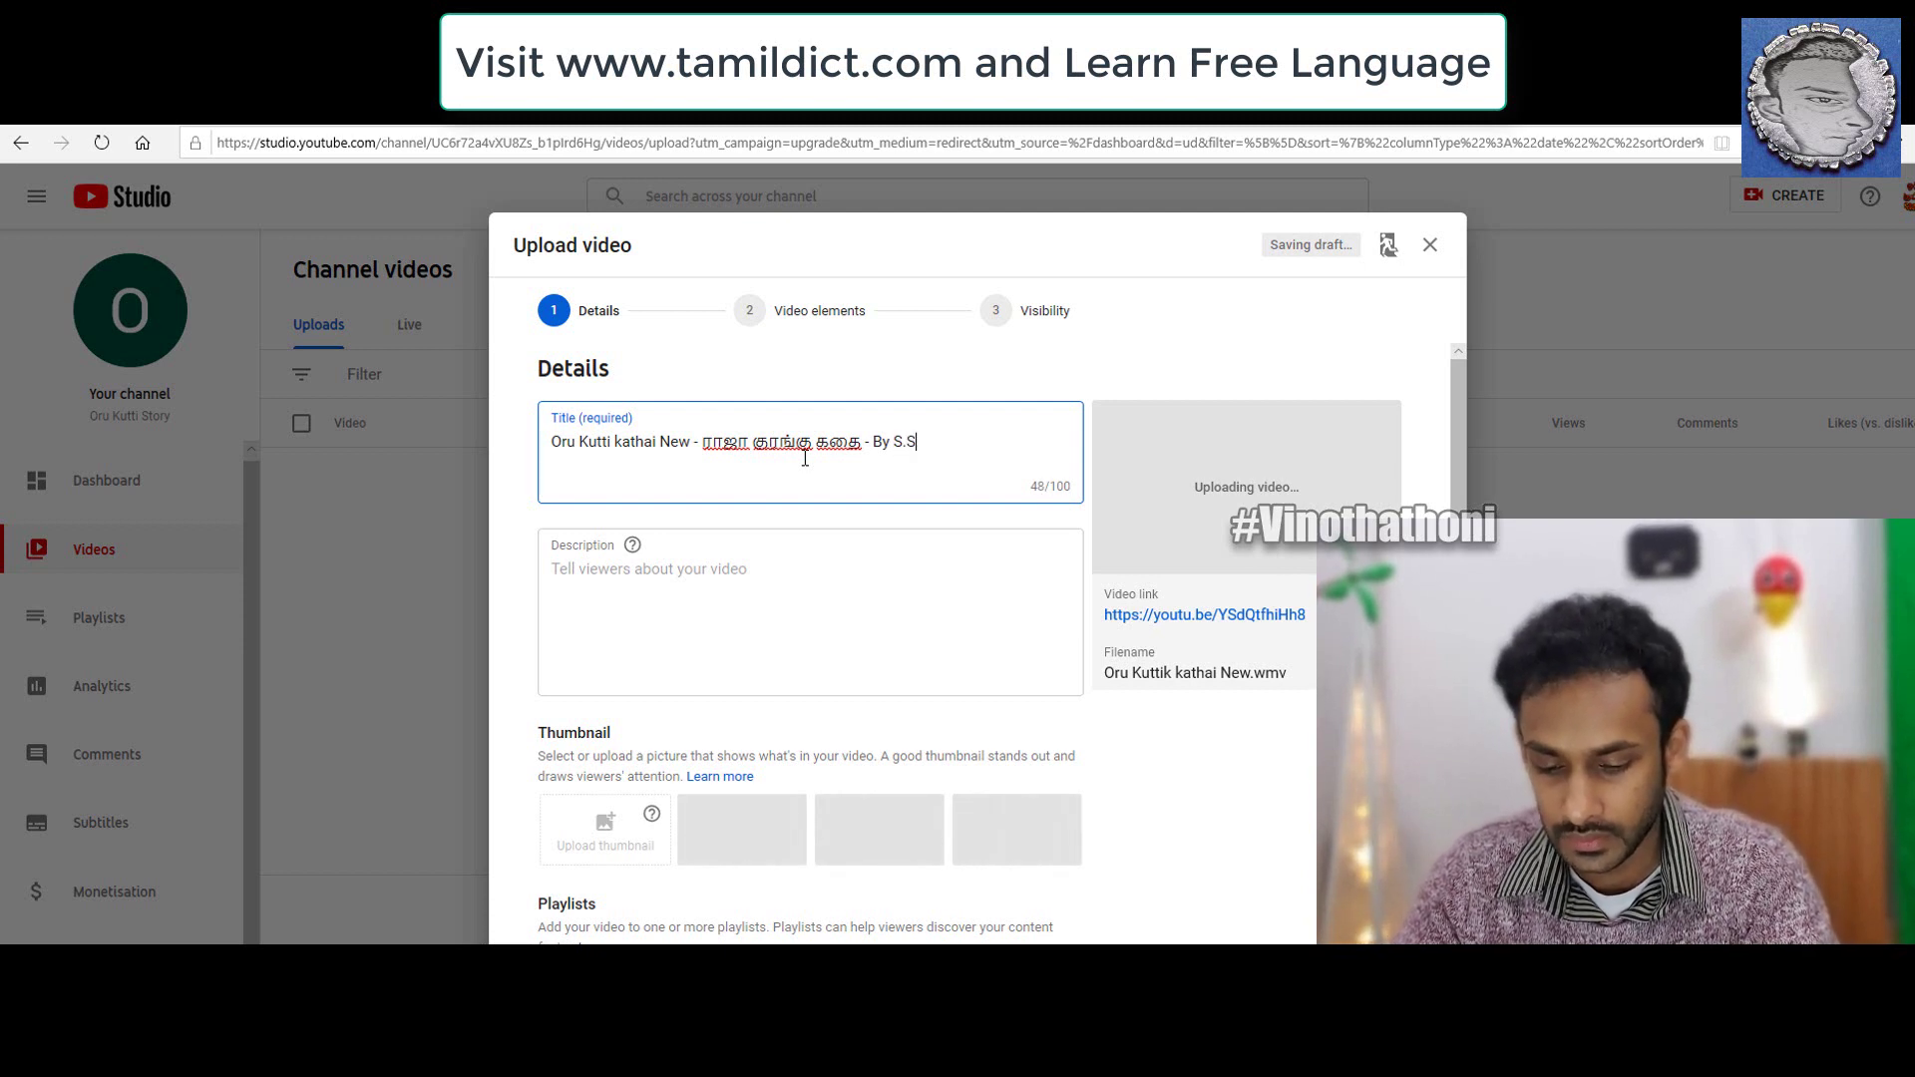
text(hivavinoban)
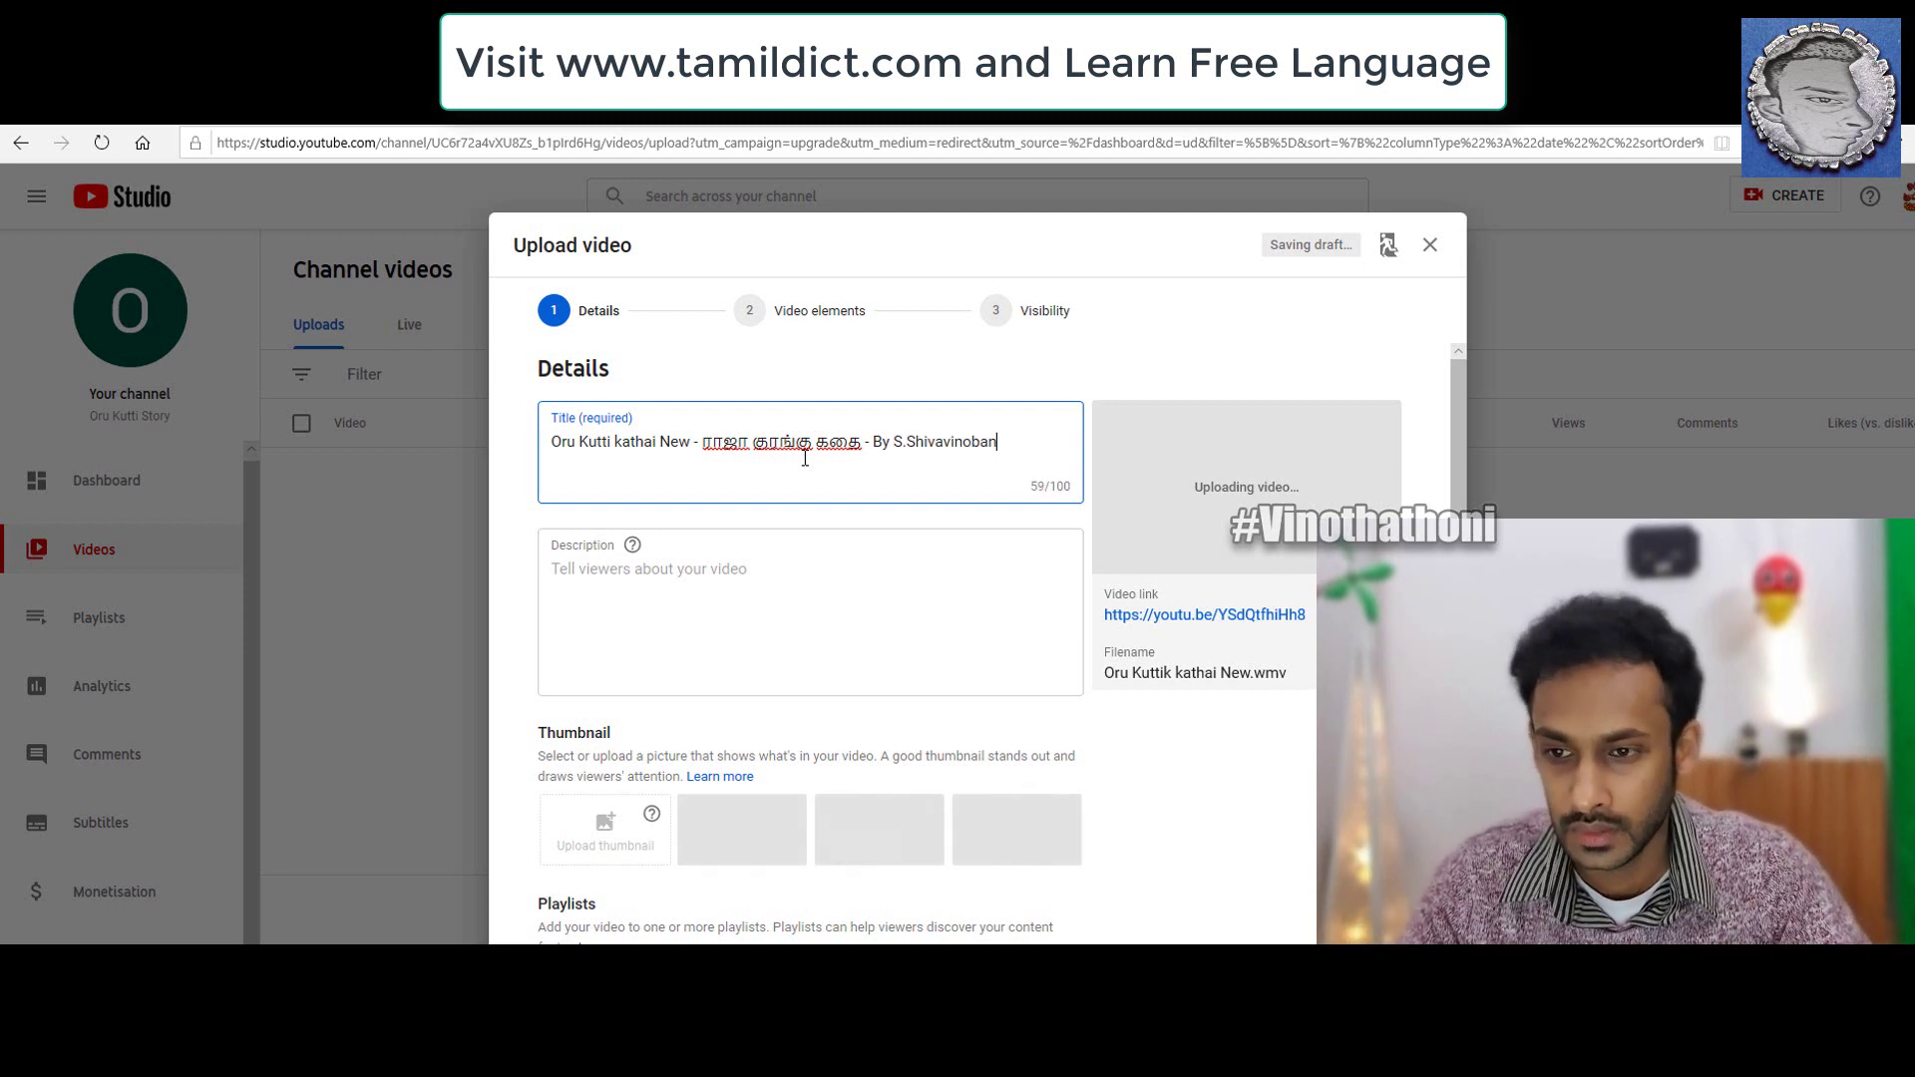
Replace "New" in the video title with "2020 March", keeping the dash before the Tamil phrase.
double_click(674, 442)
text(2020)
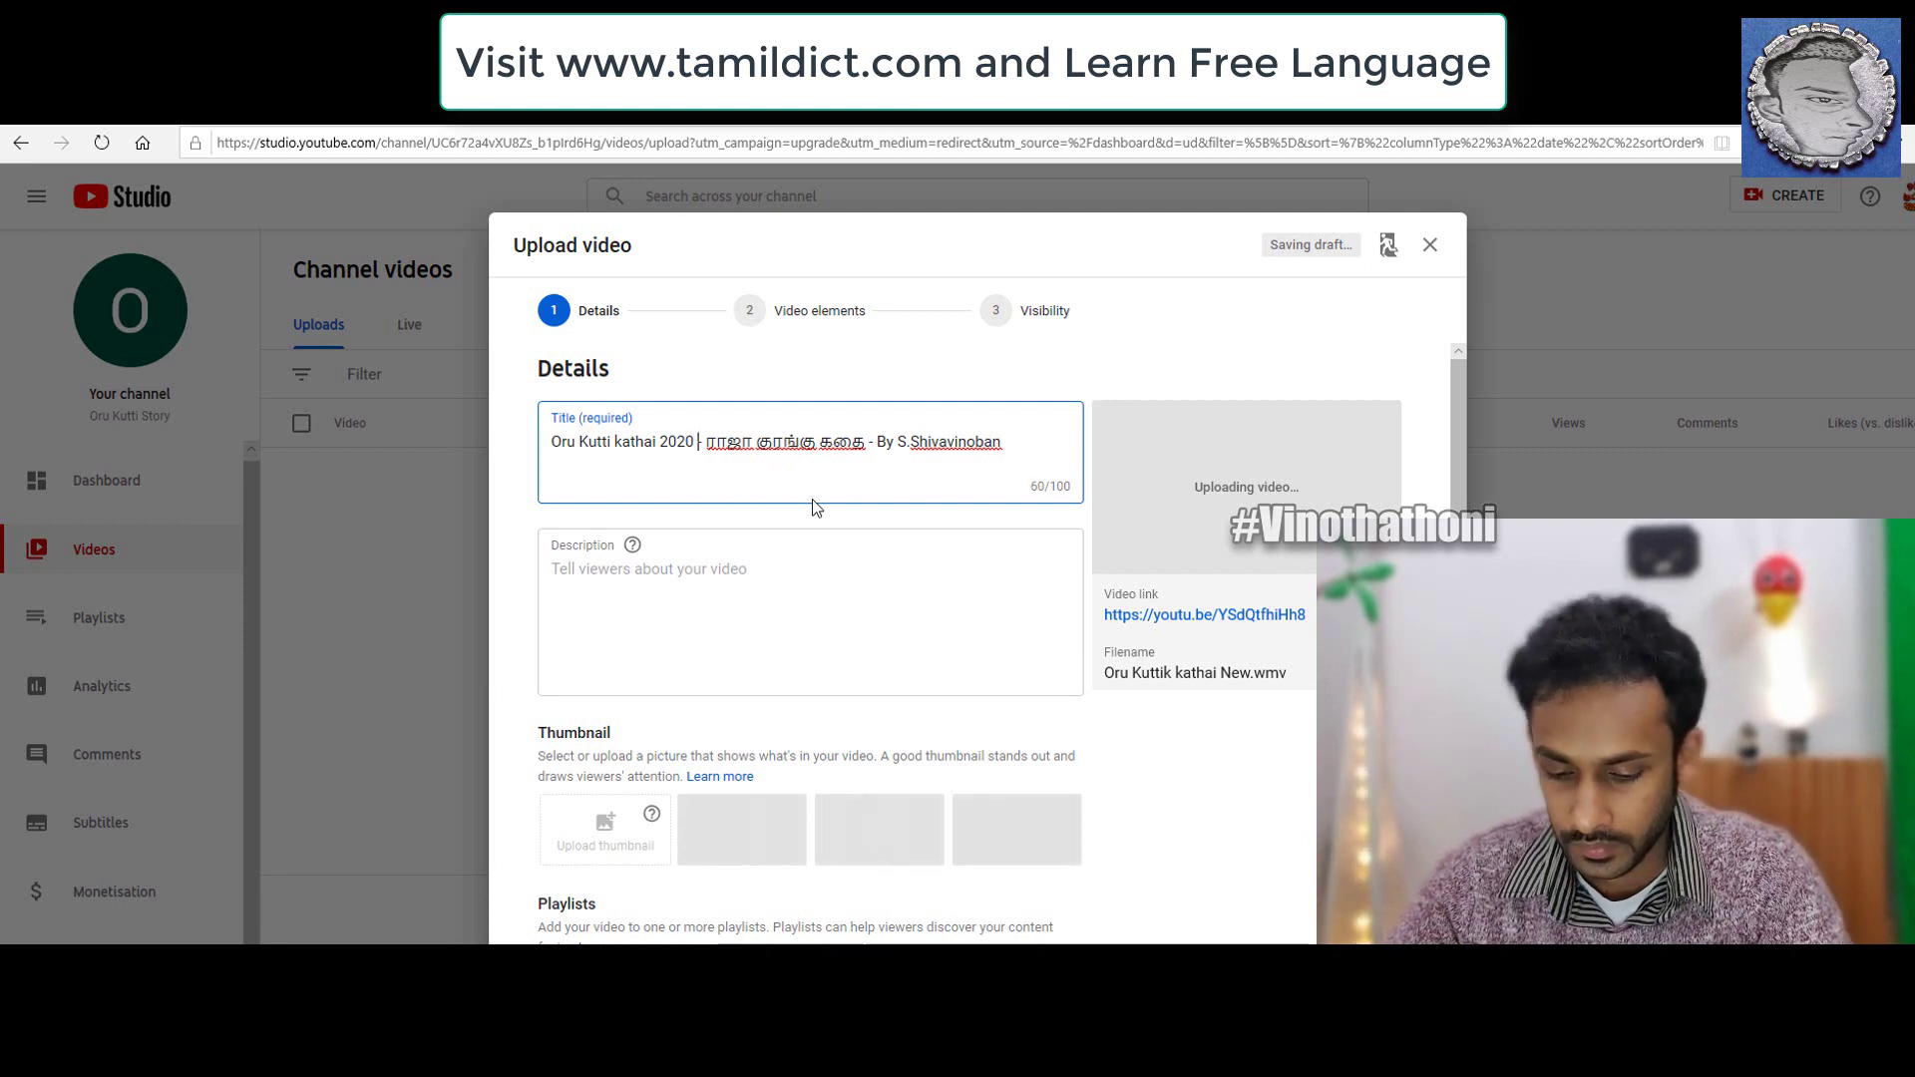
text(F)
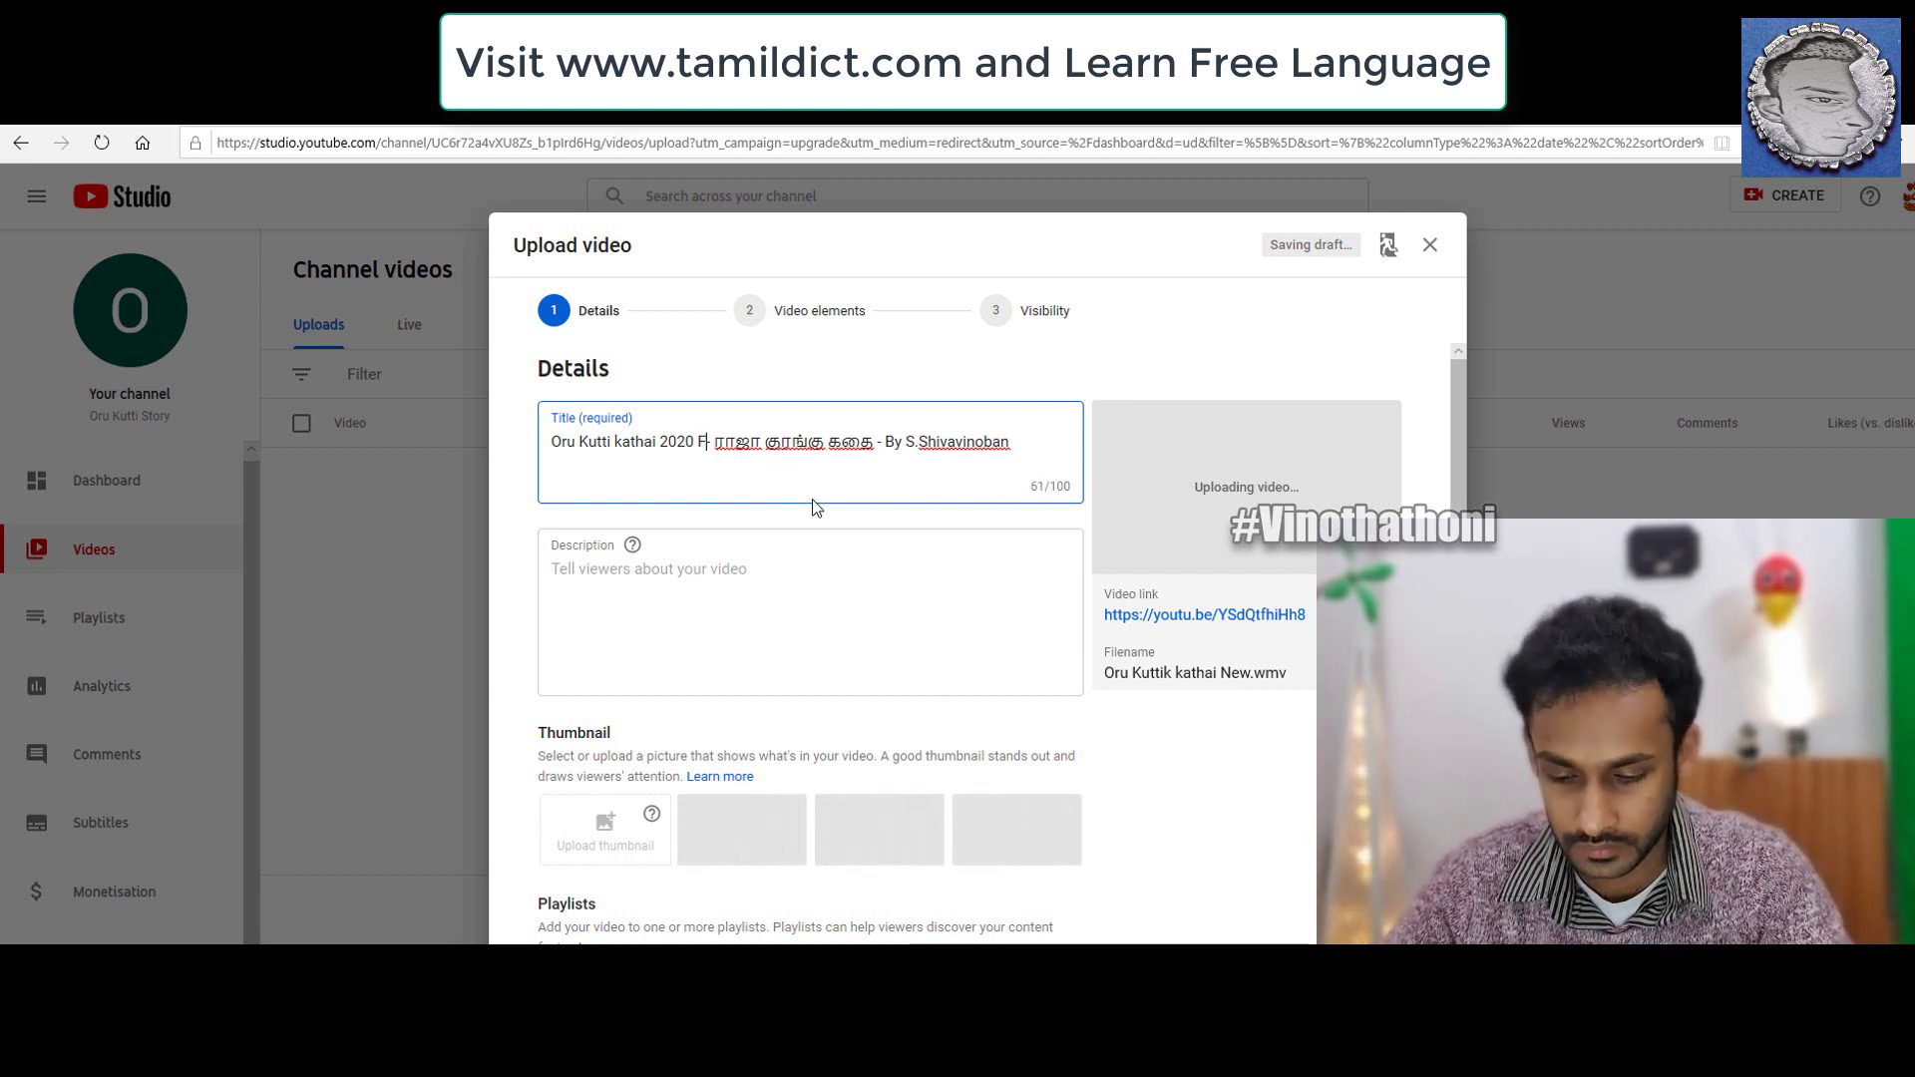
key(BackSpace)
text(March)
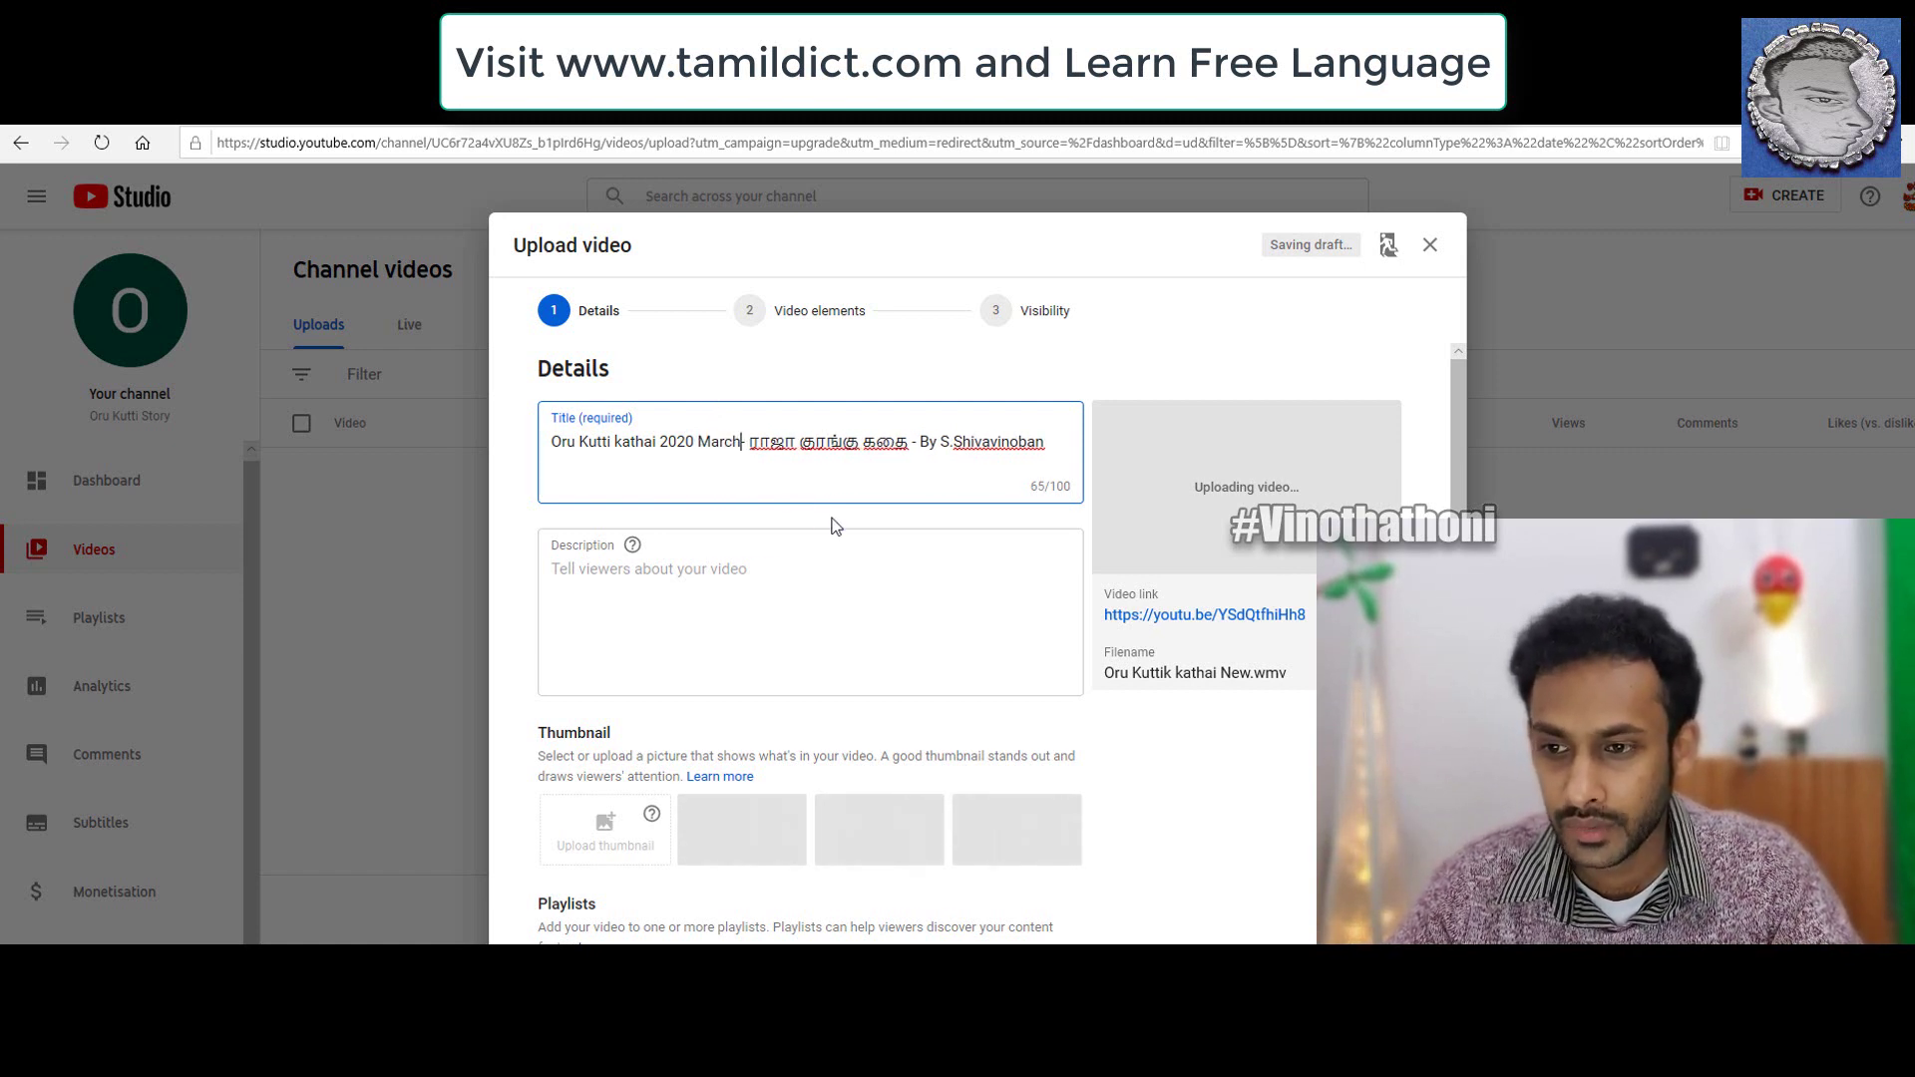
text(-)
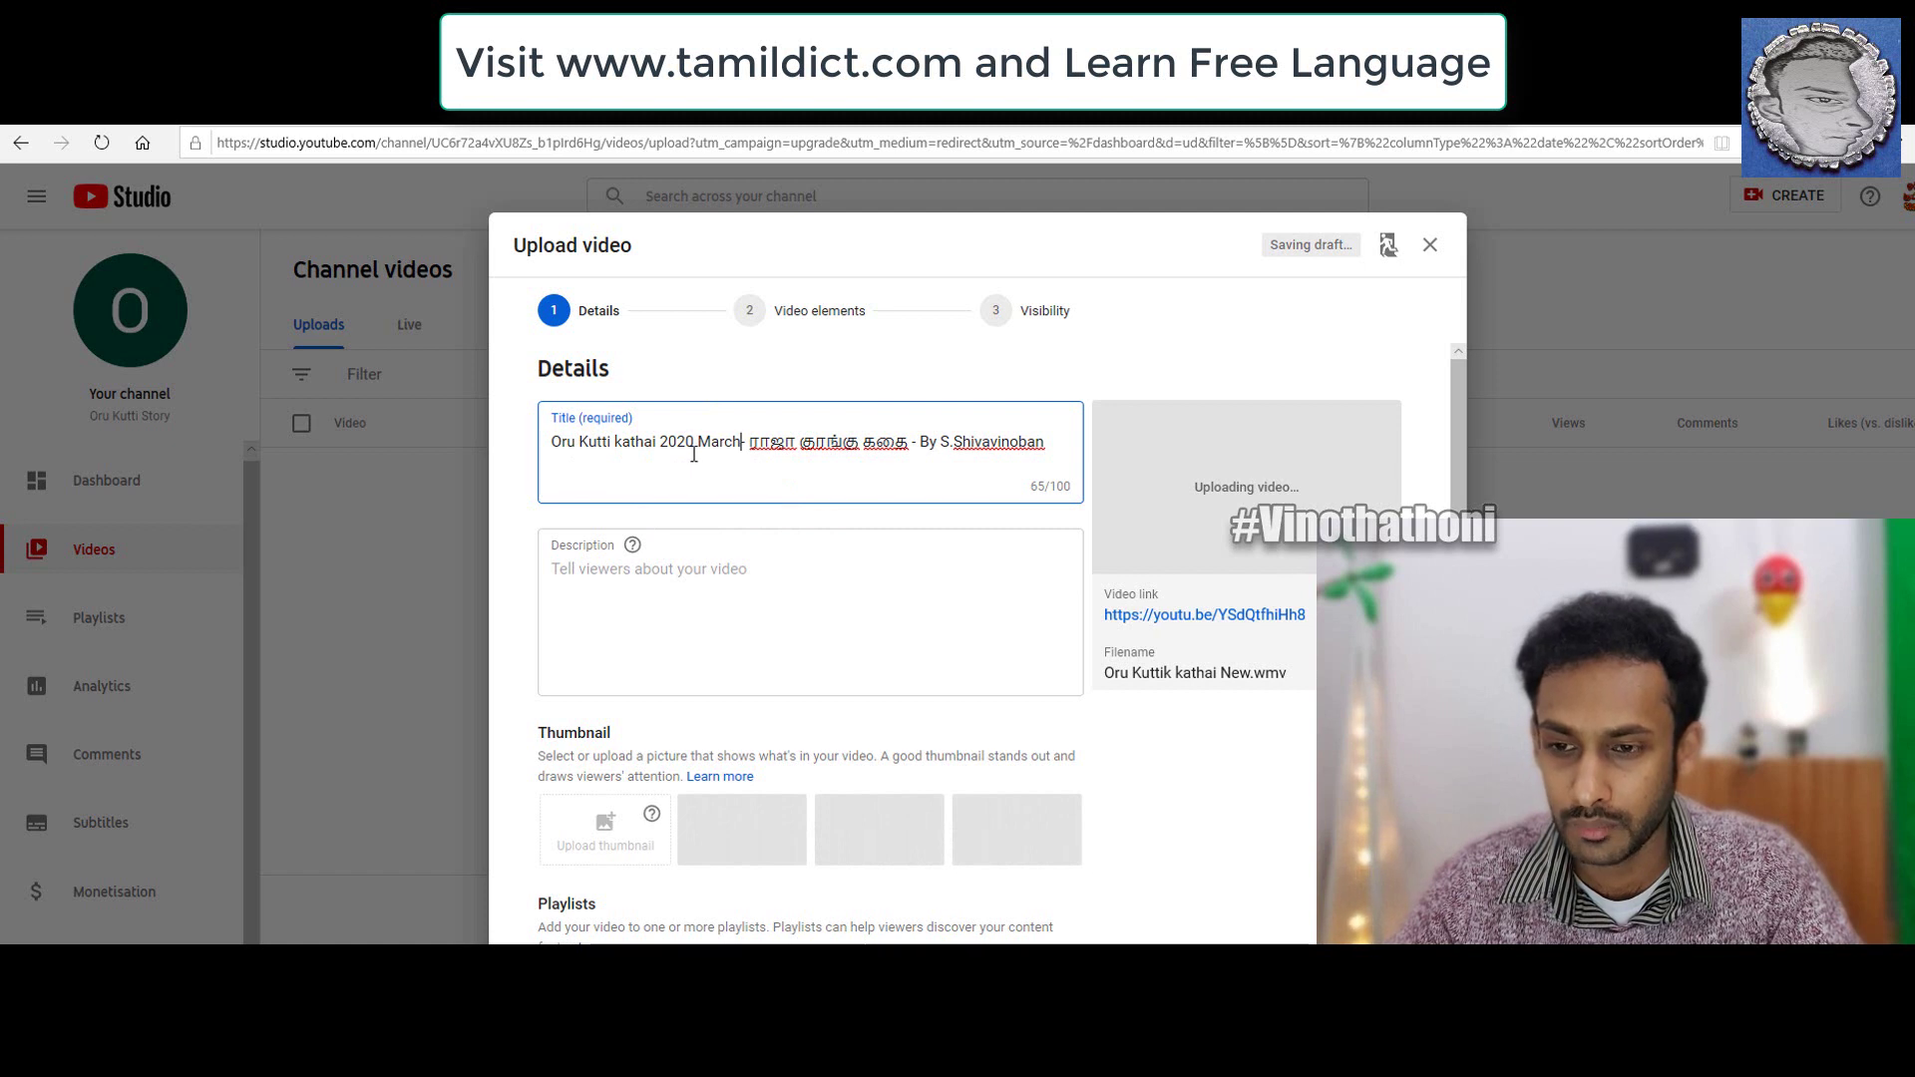
Copy the full title into the description and add "This a Small Story for sleeping time." below it, after blank lines.
key(ctrl+a)
key(ctrl+c)
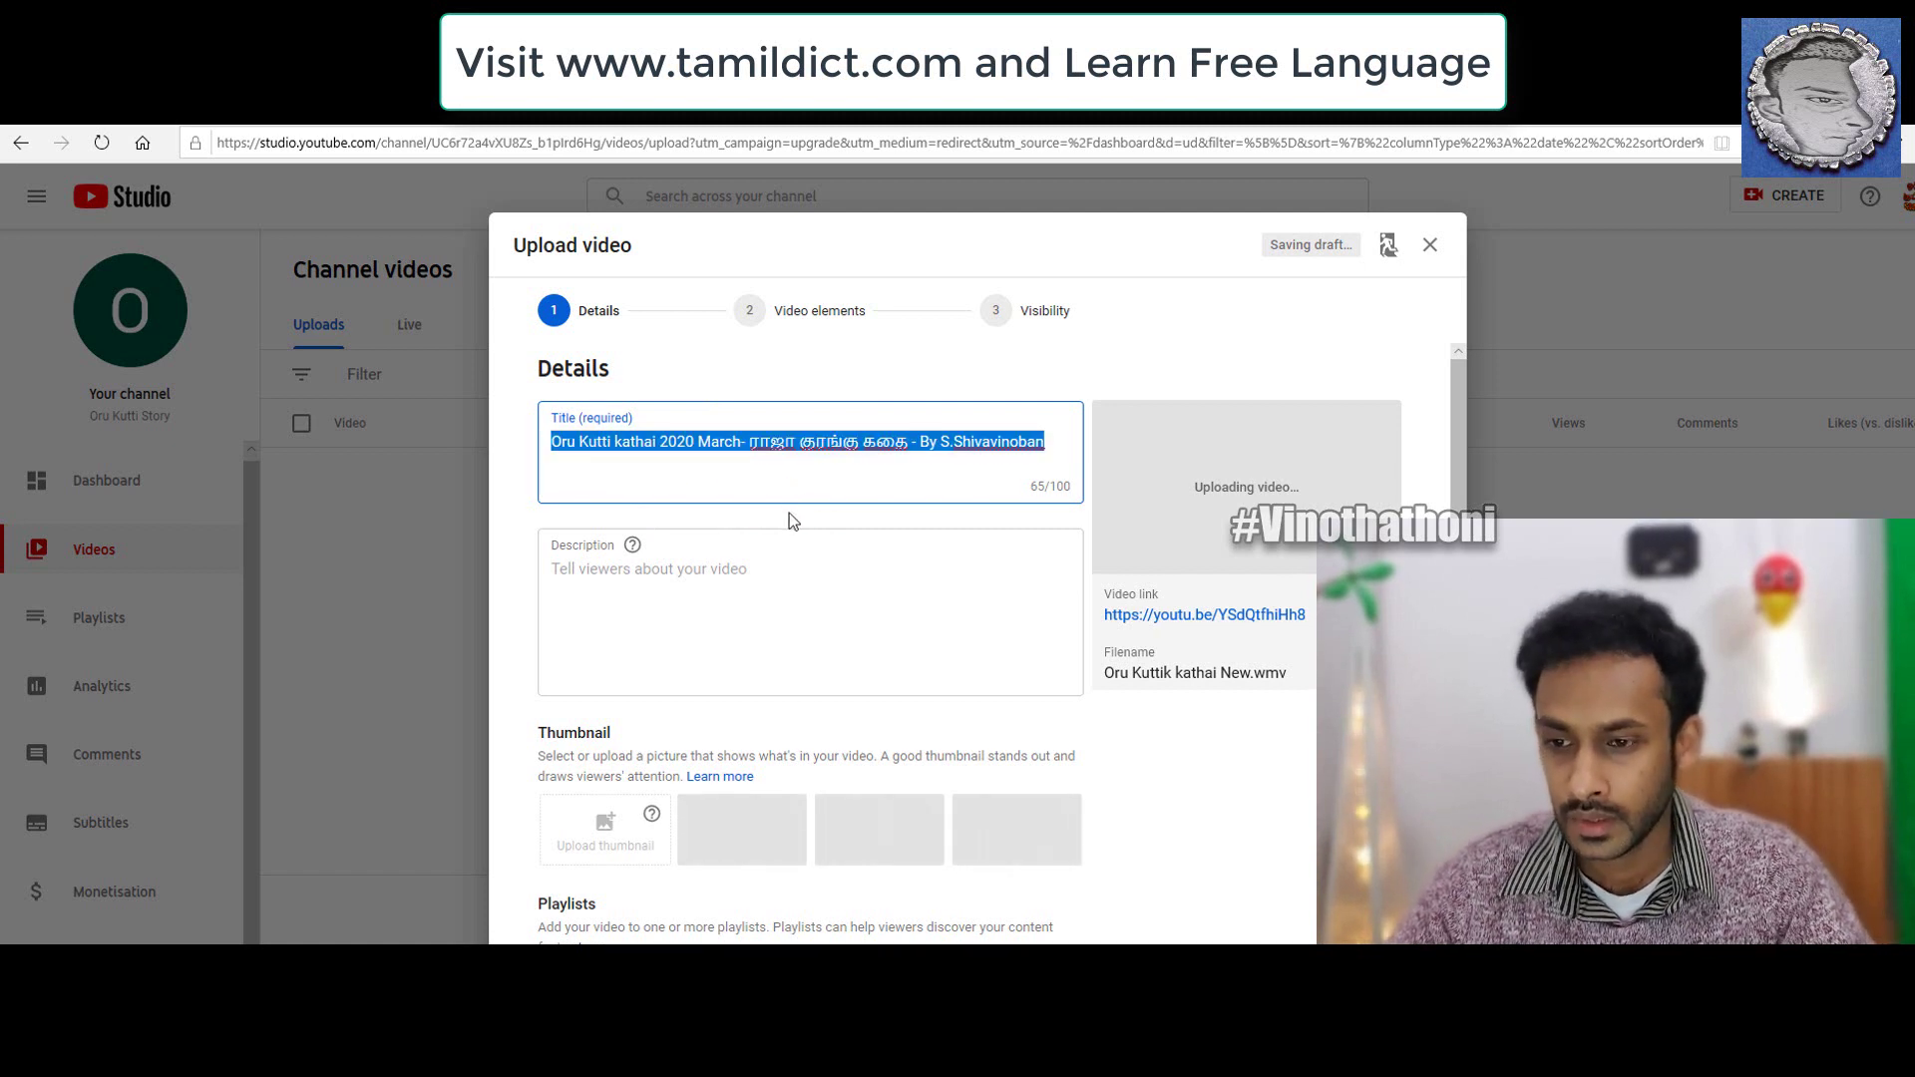
click(716, 620)
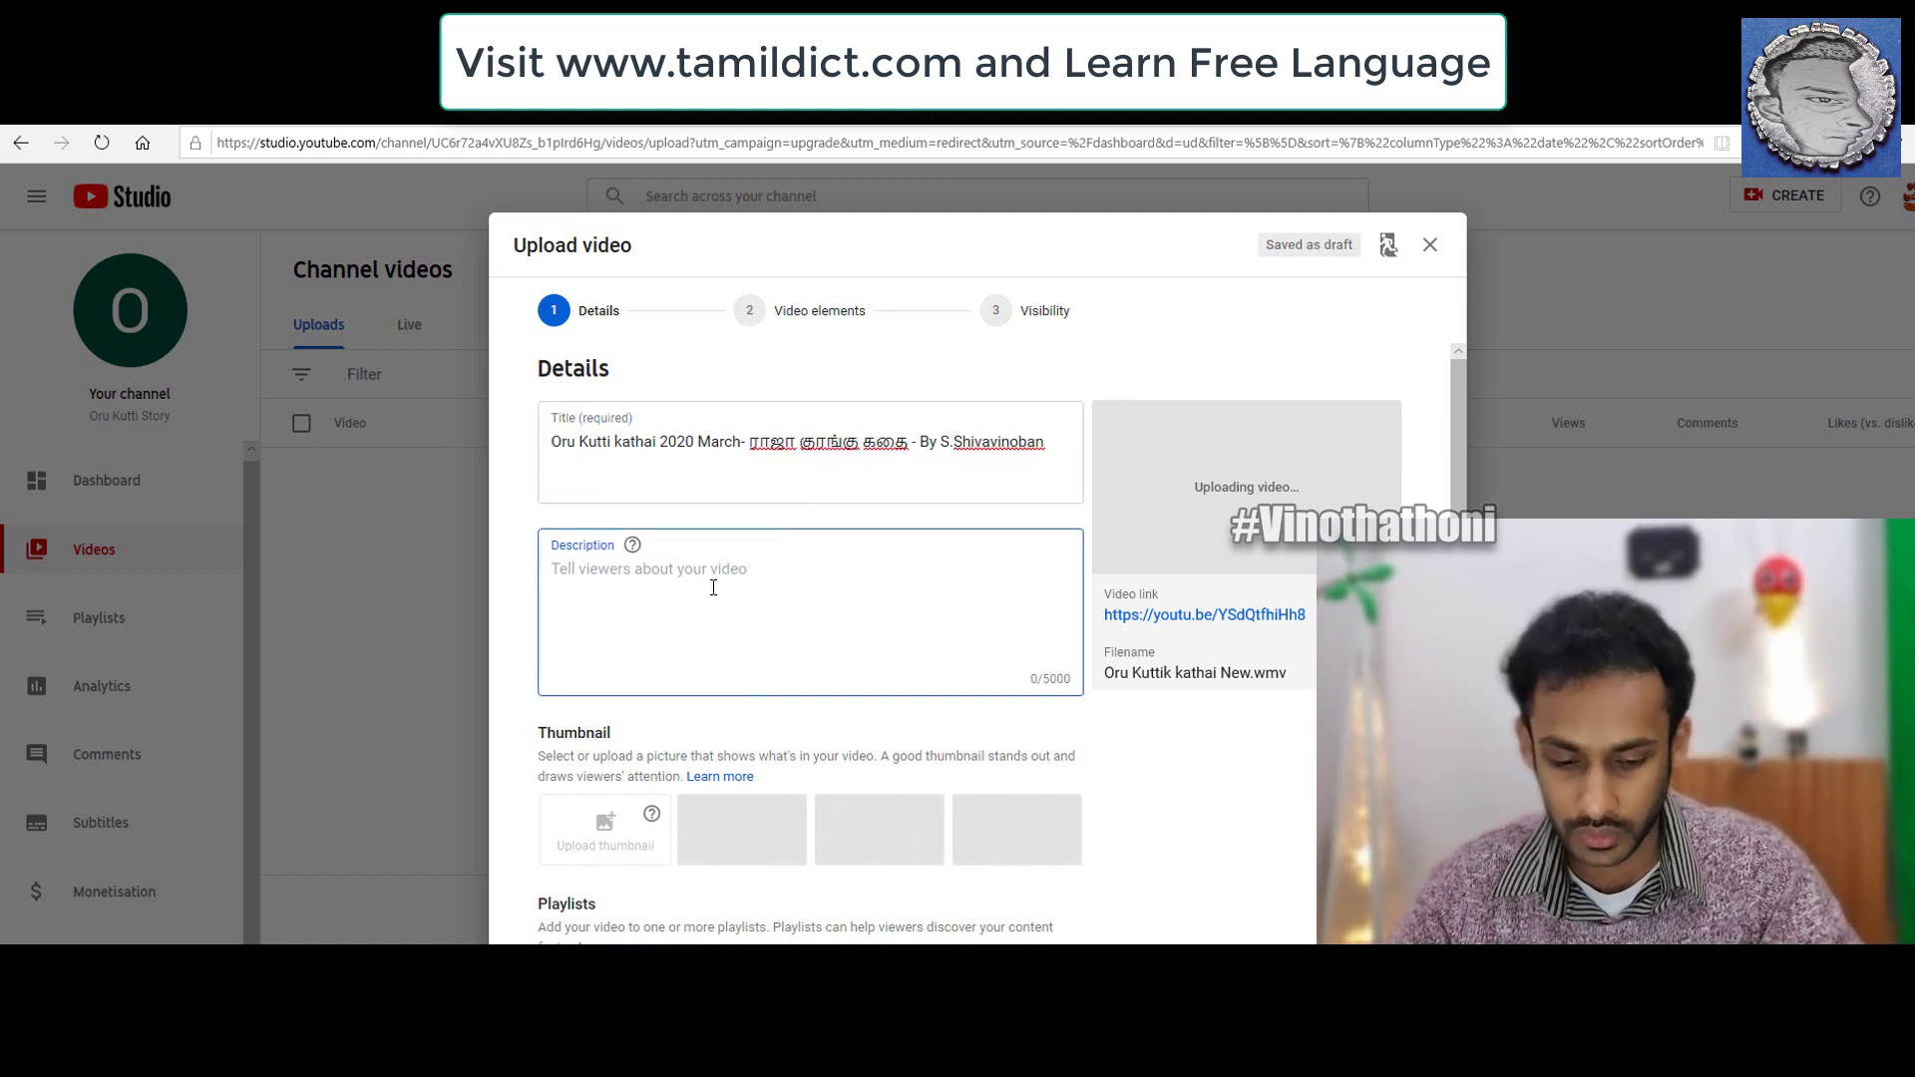
key(ctrl+v)
key(Return)
key(Return)
key(Return)
text(This a Small Story for sleeping time.)
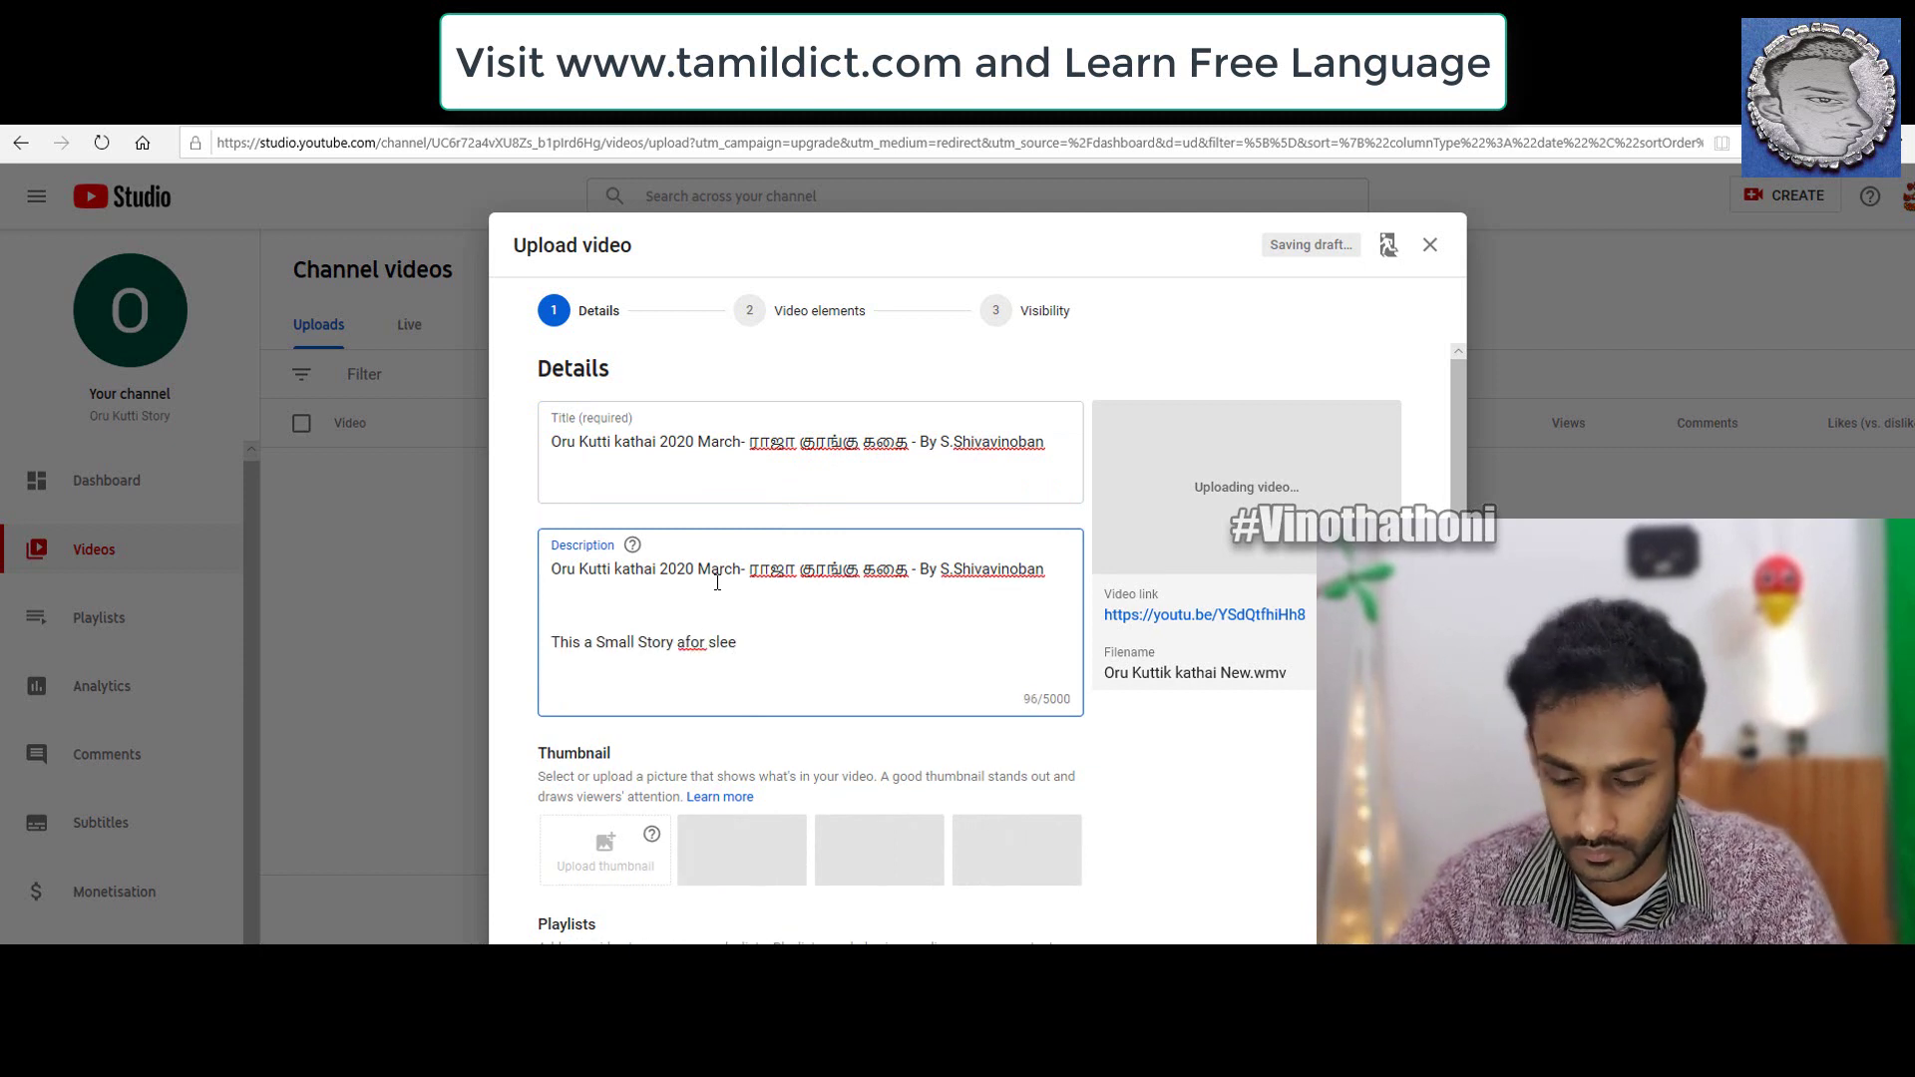
Insert the missing "is" after "This" in the description and remove one blank line above the sentence.
click(588, 645)
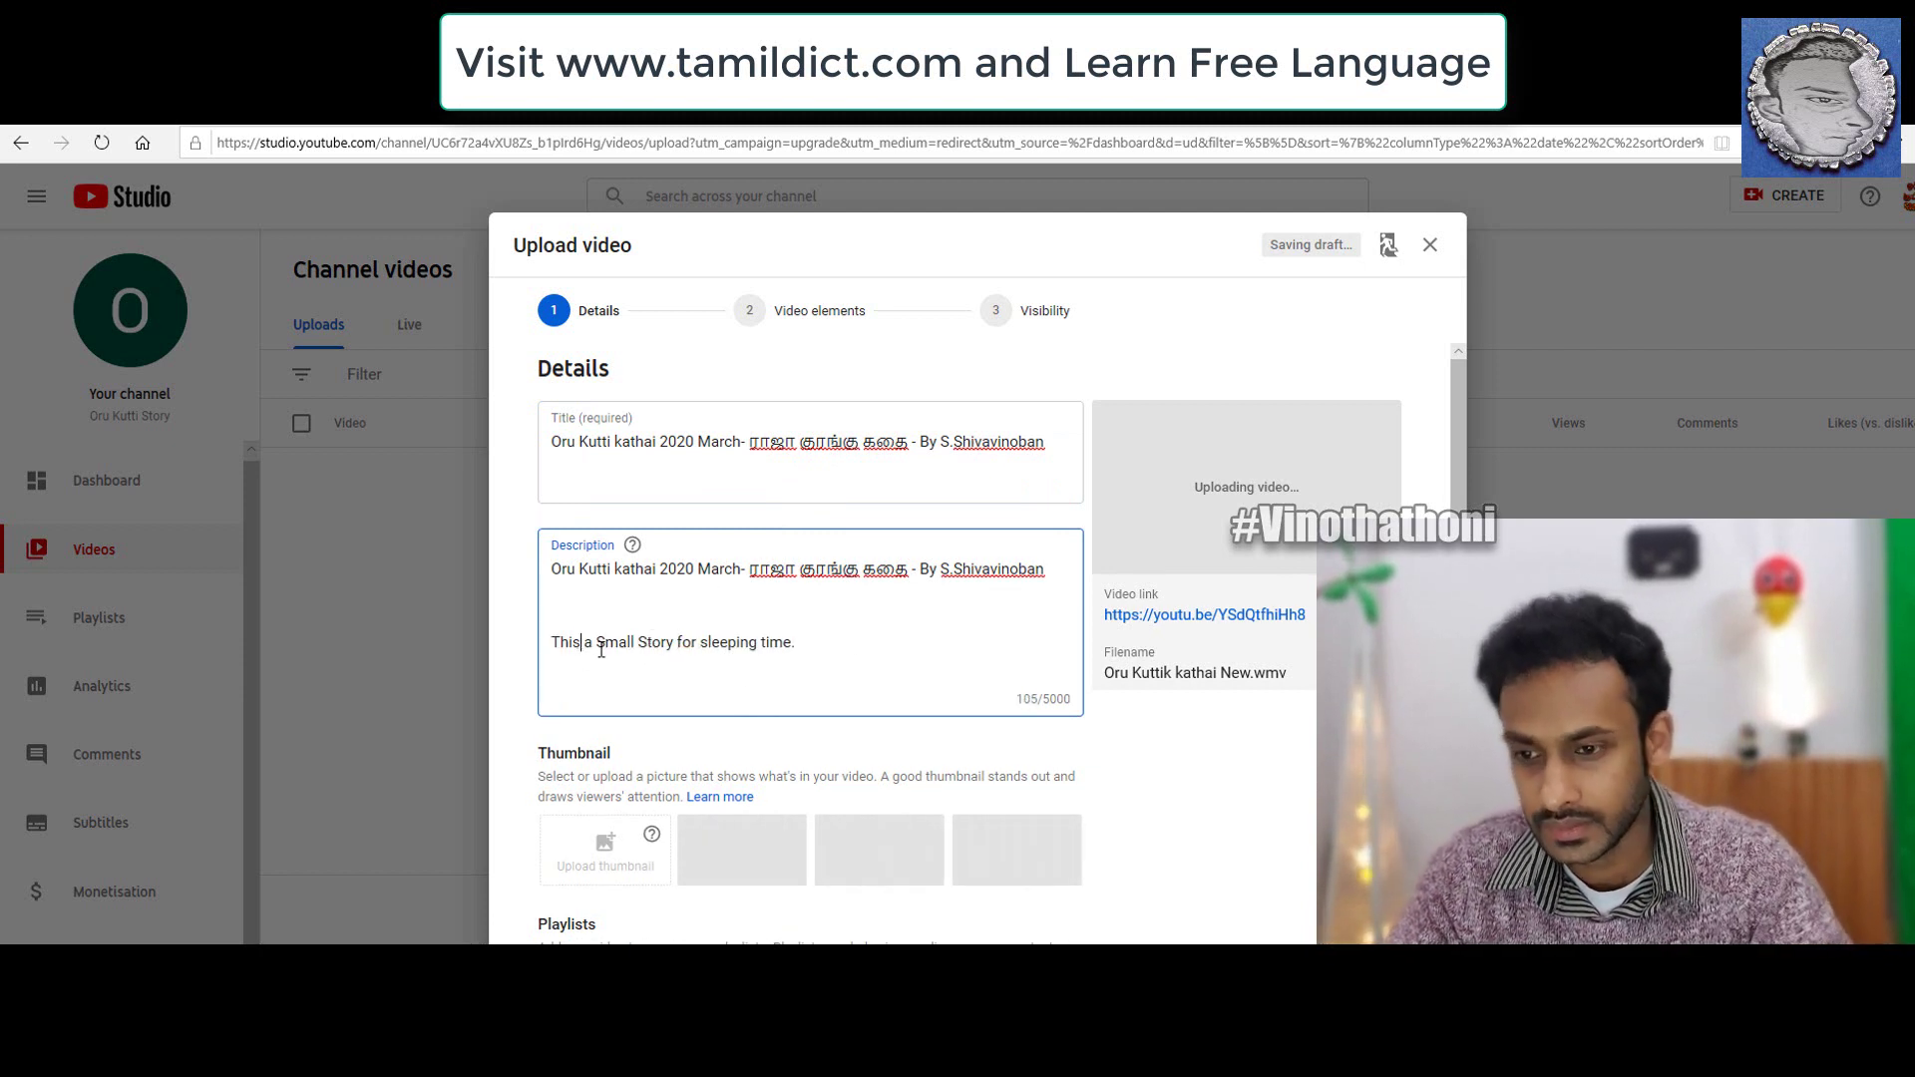
text(is)
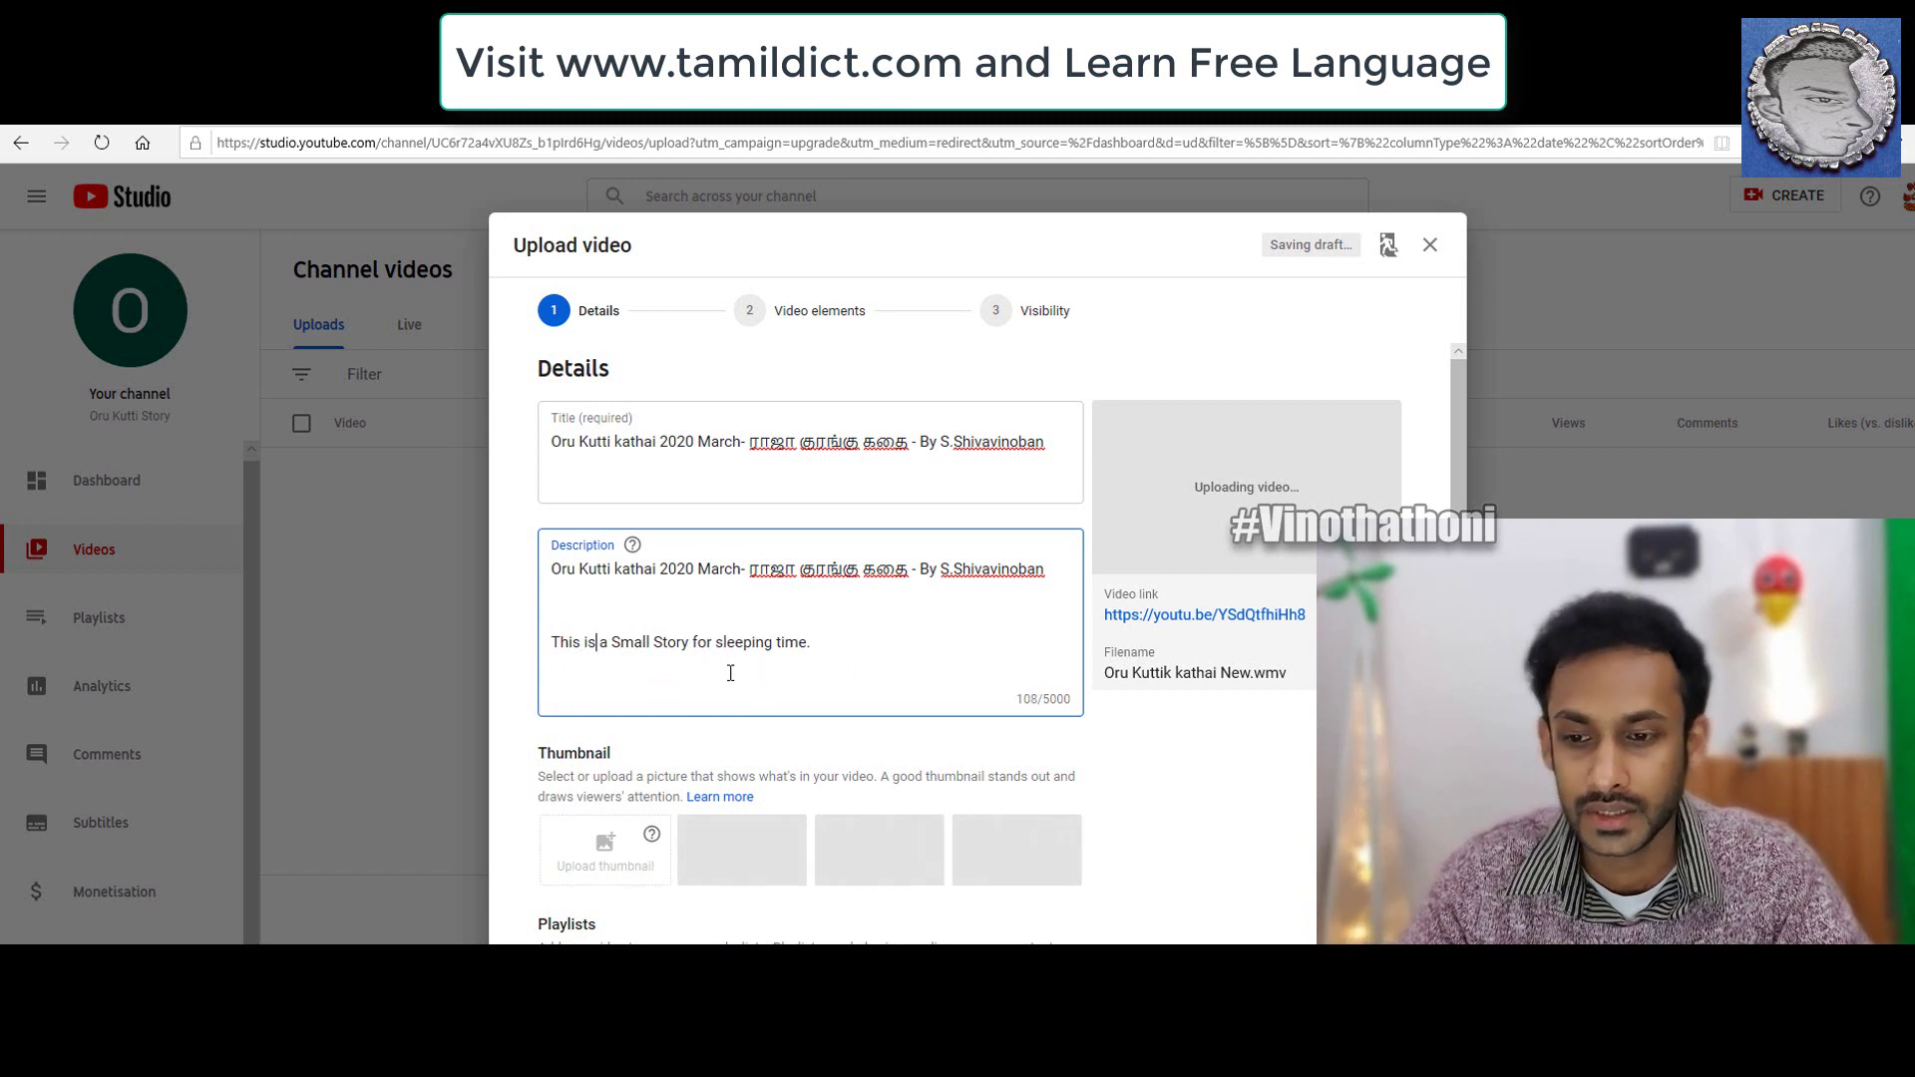
click(839, 646)
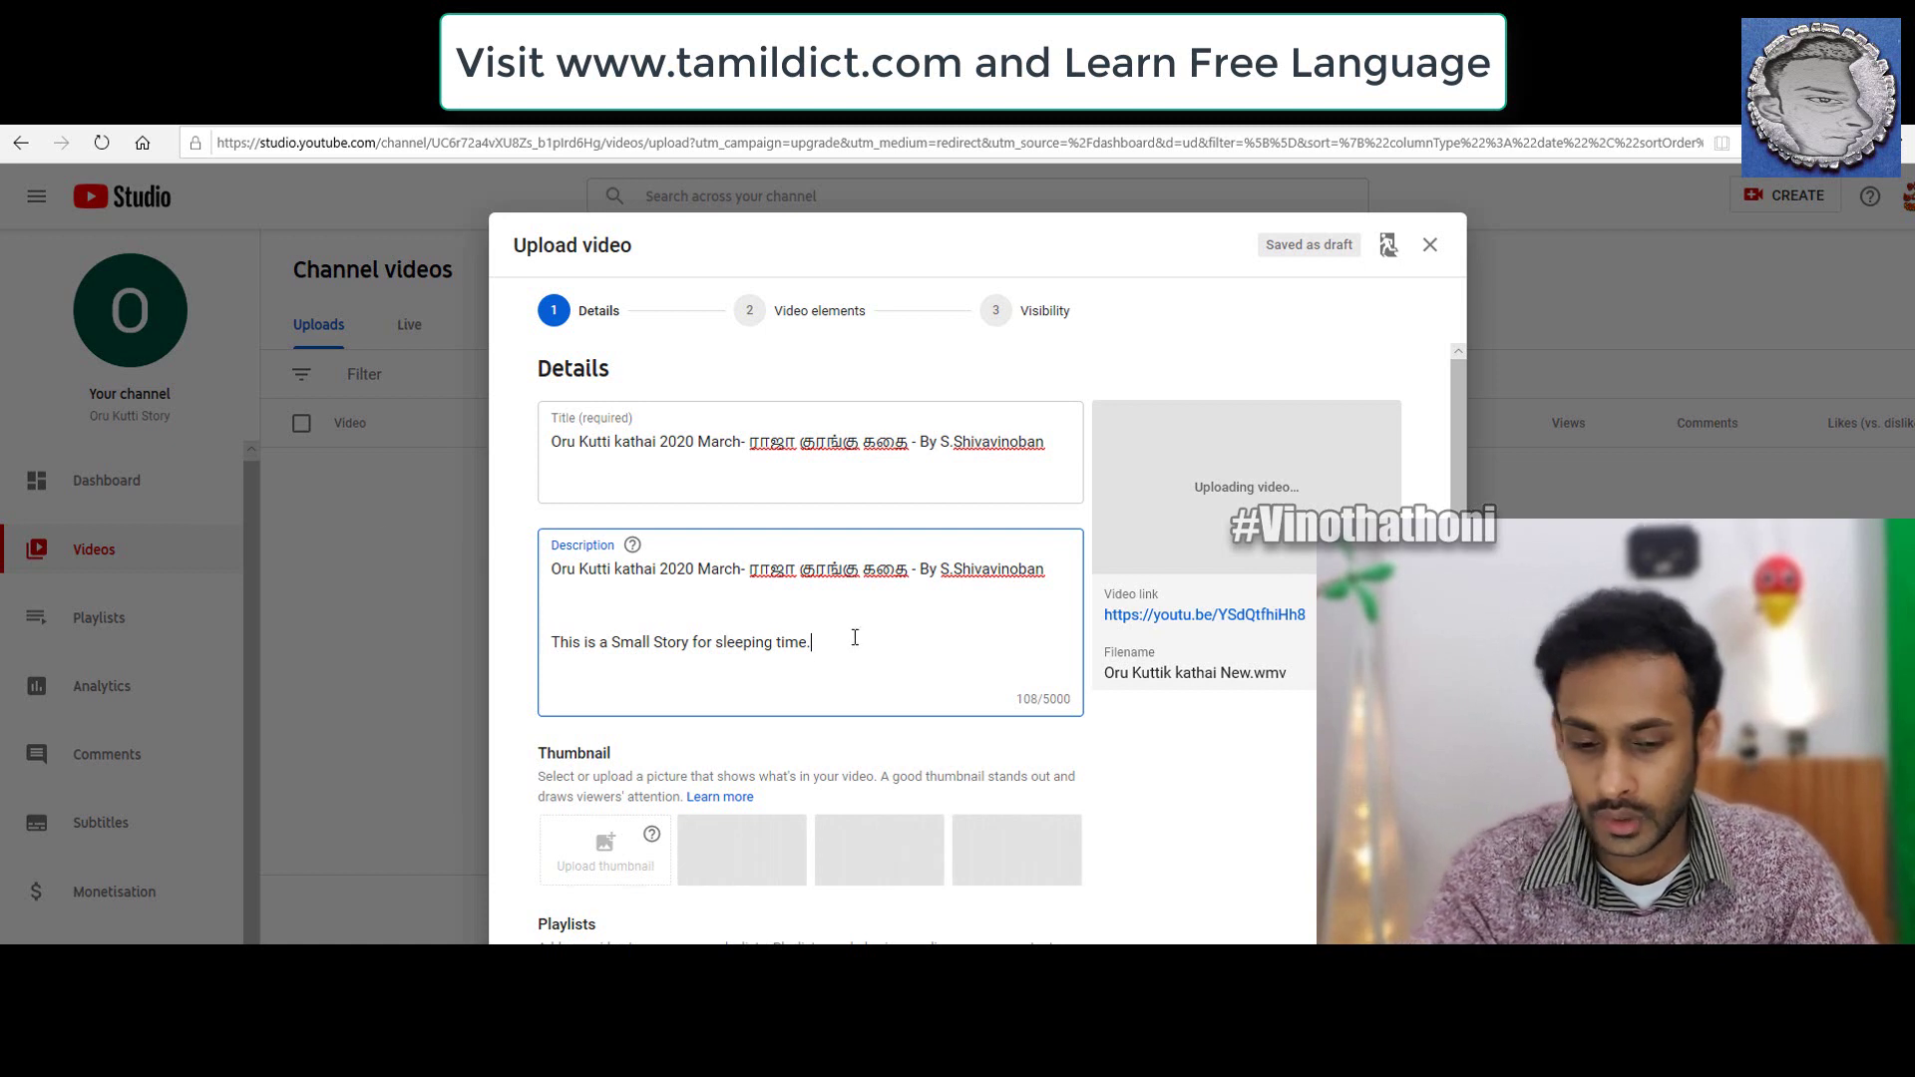
key(BackSpace)
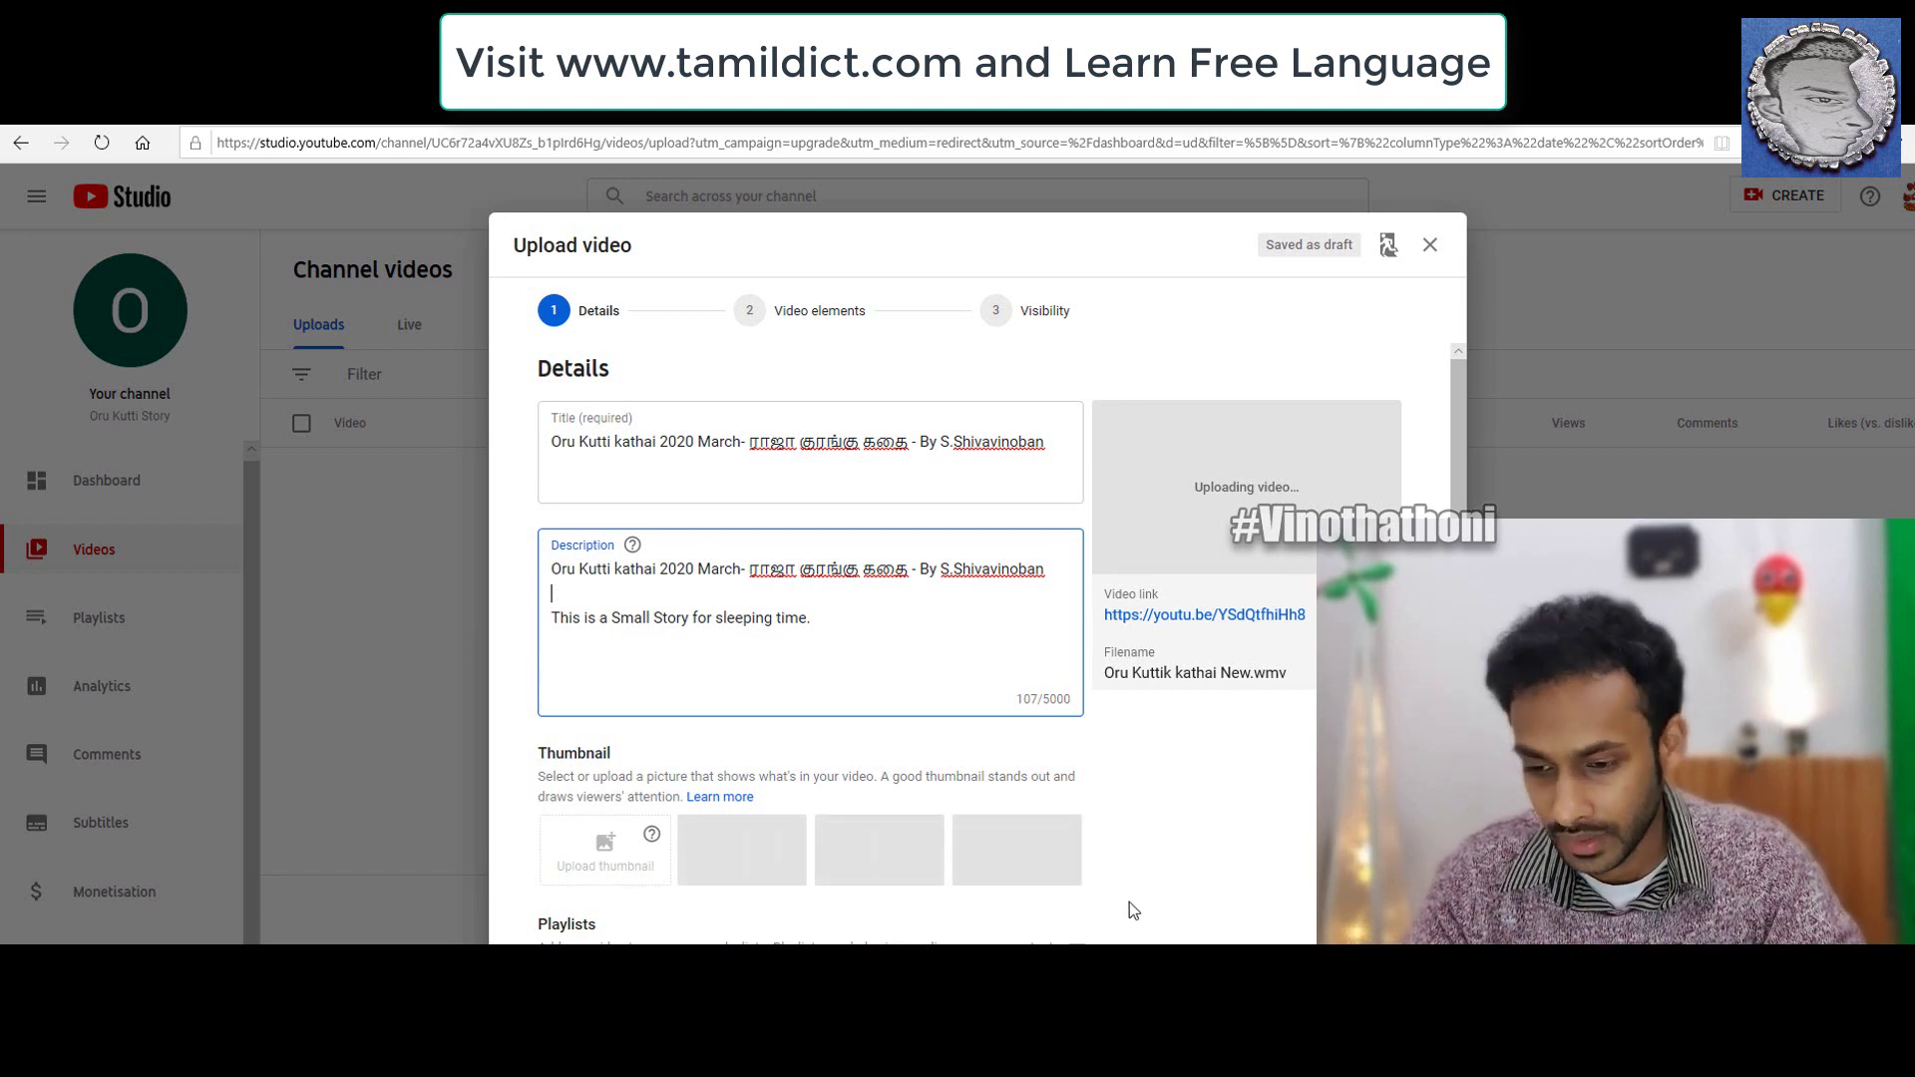
Create a public playlist titled "Tamil Story Time" and add the uploaded video to it.
scroll(523, 924, down, 2)
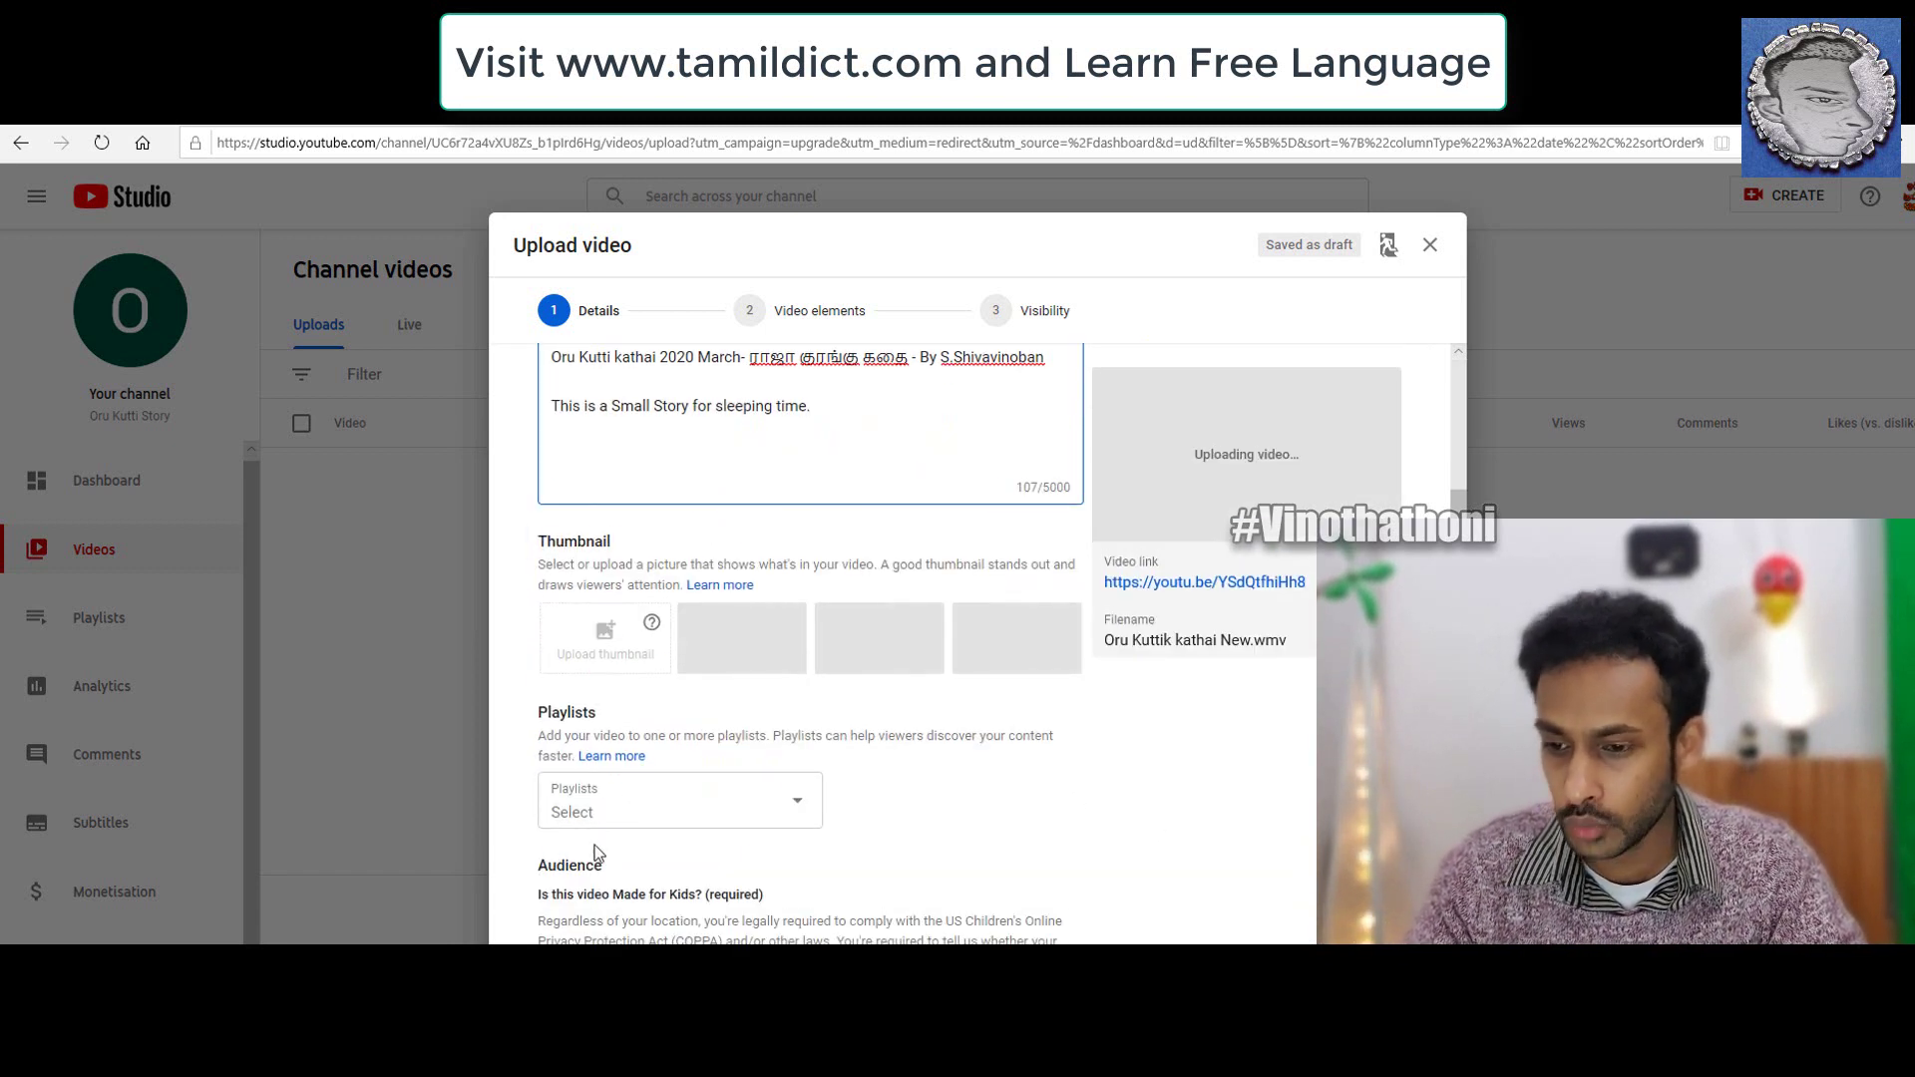
click(602, 809)
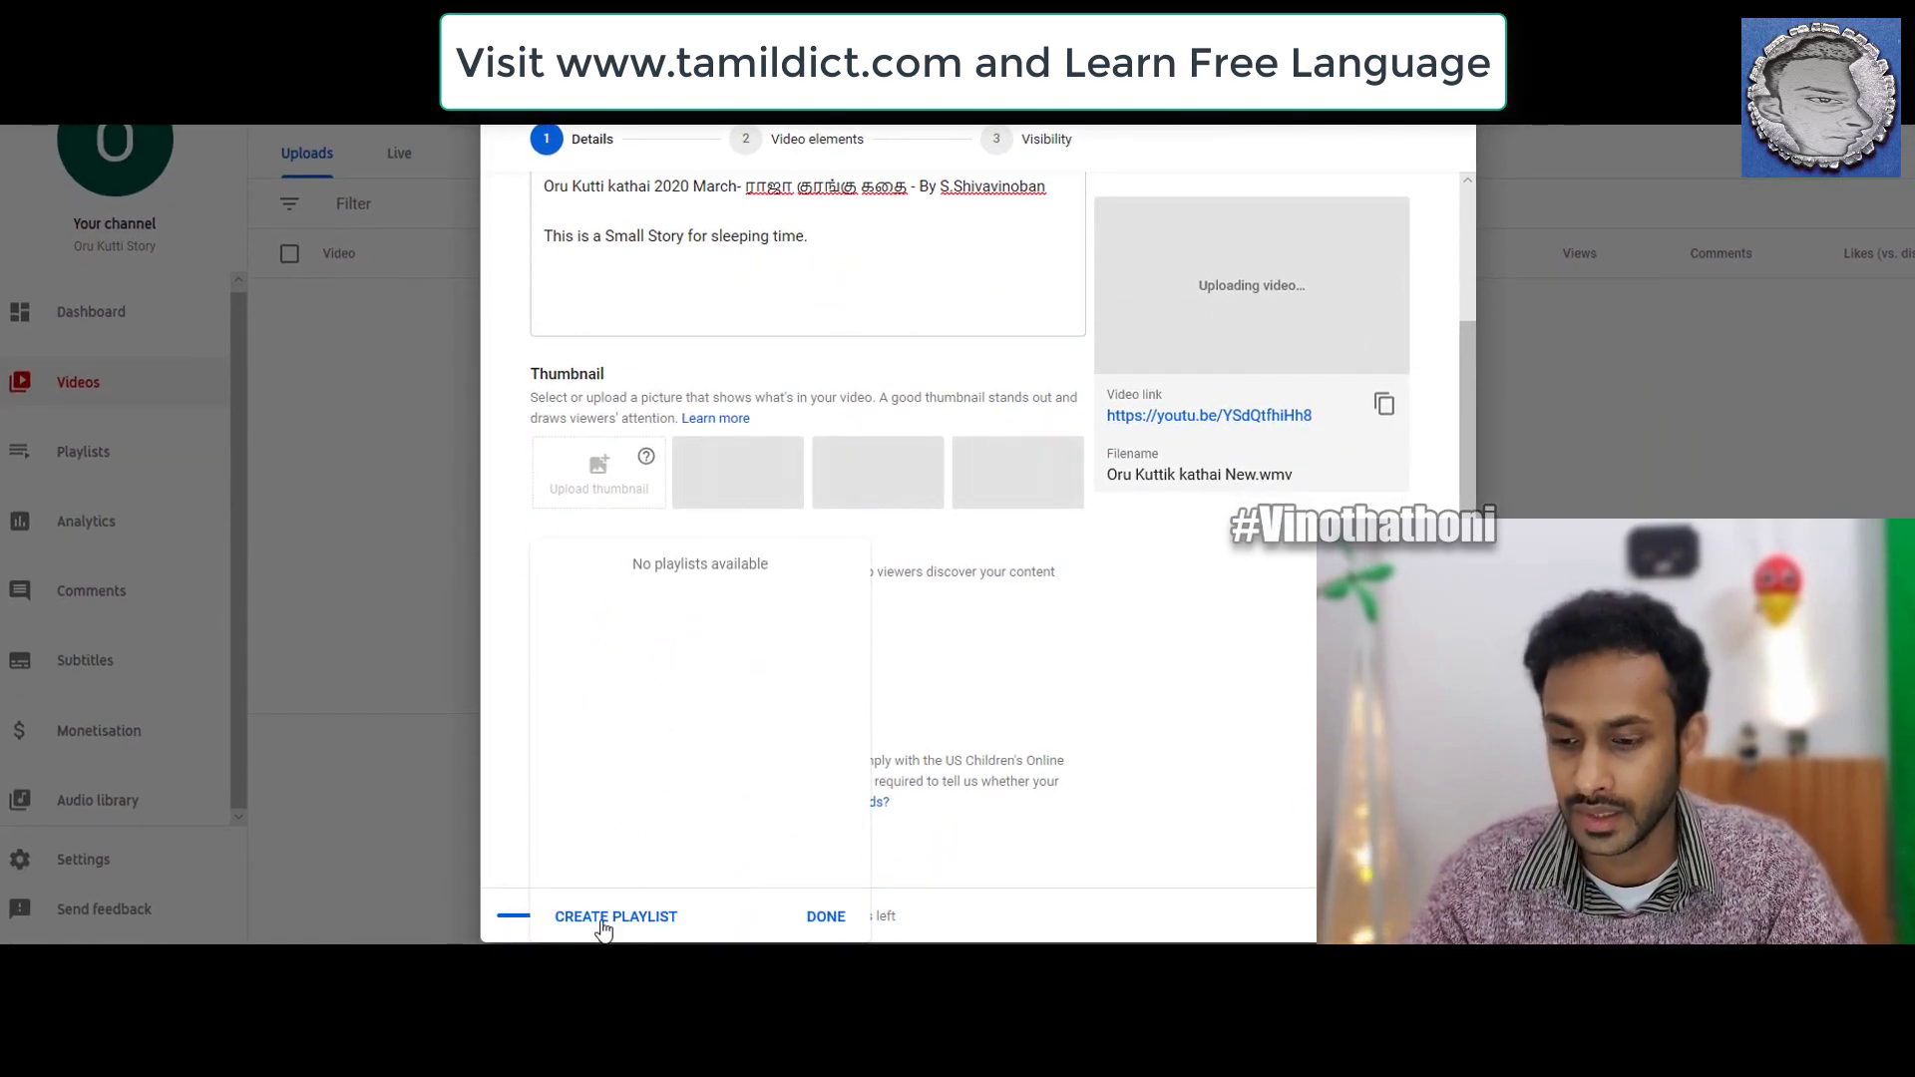
click(602, 919)
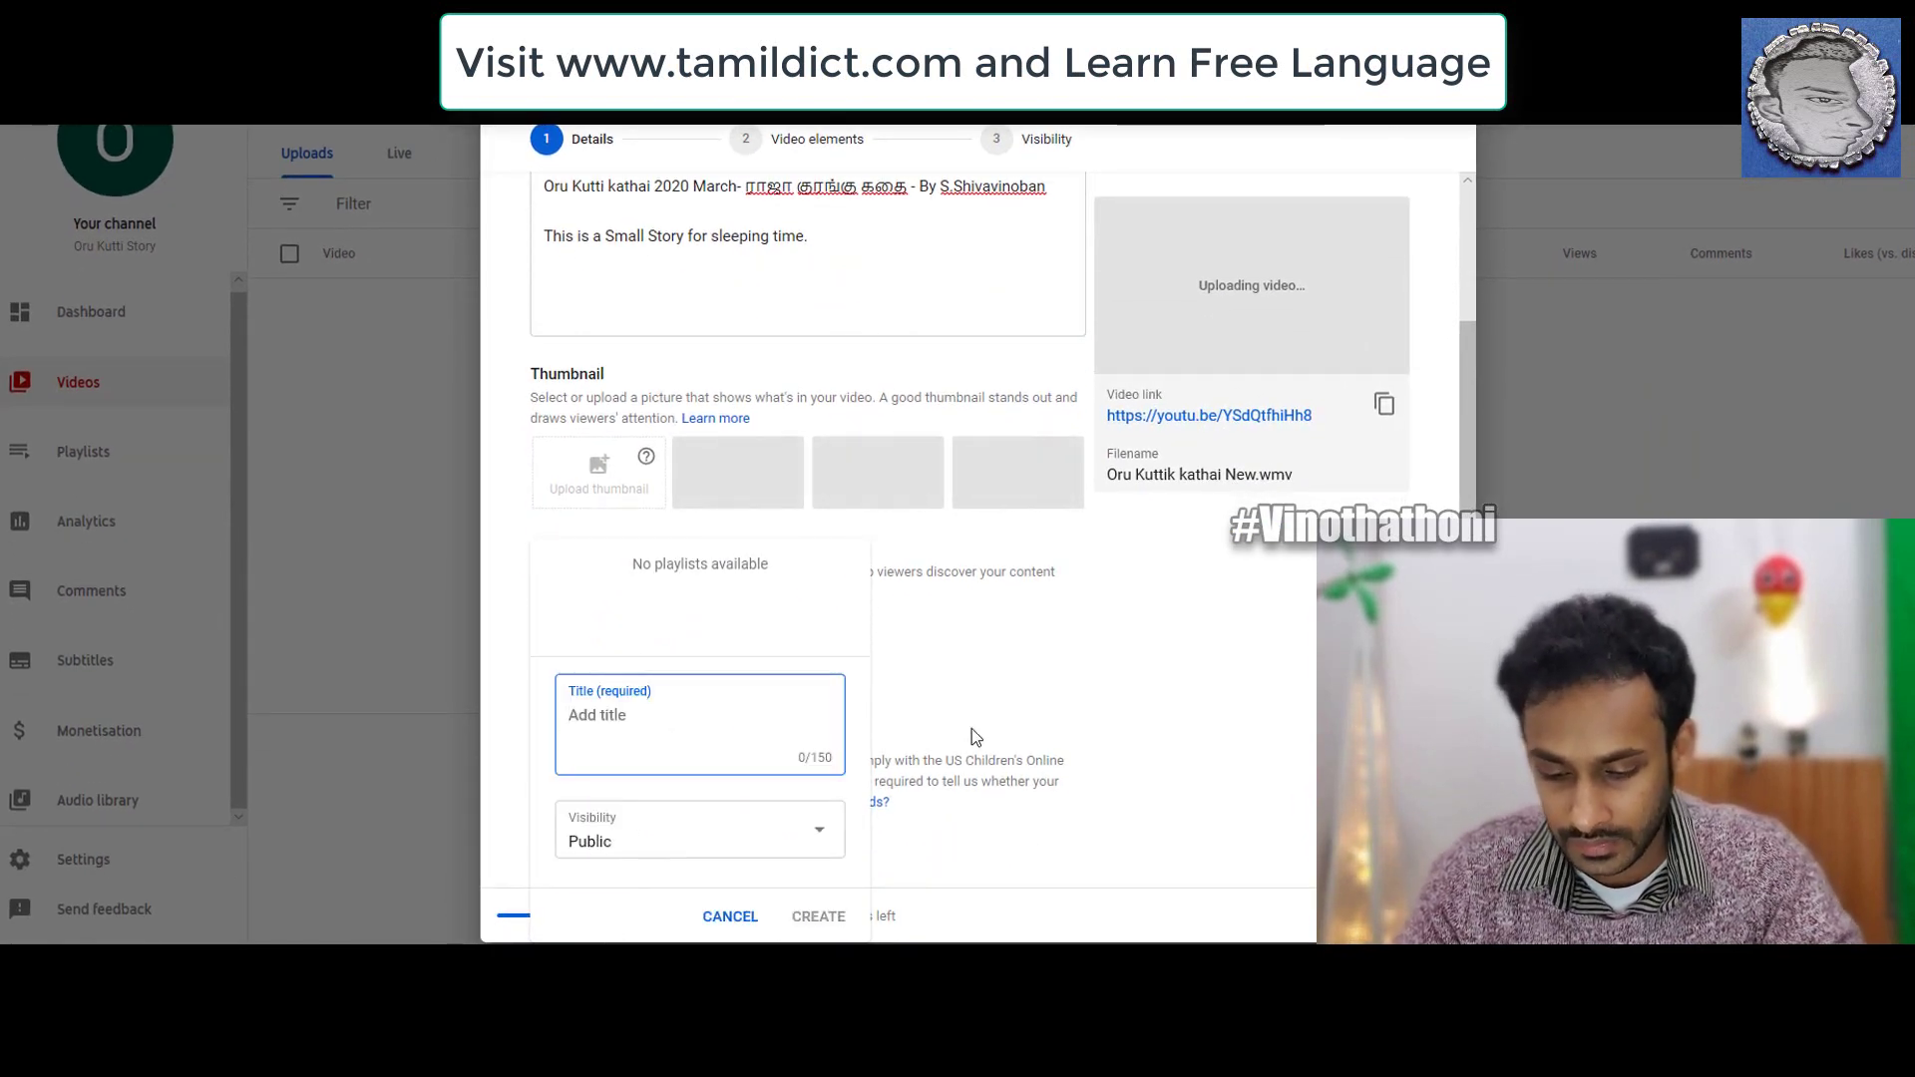
text(Story)
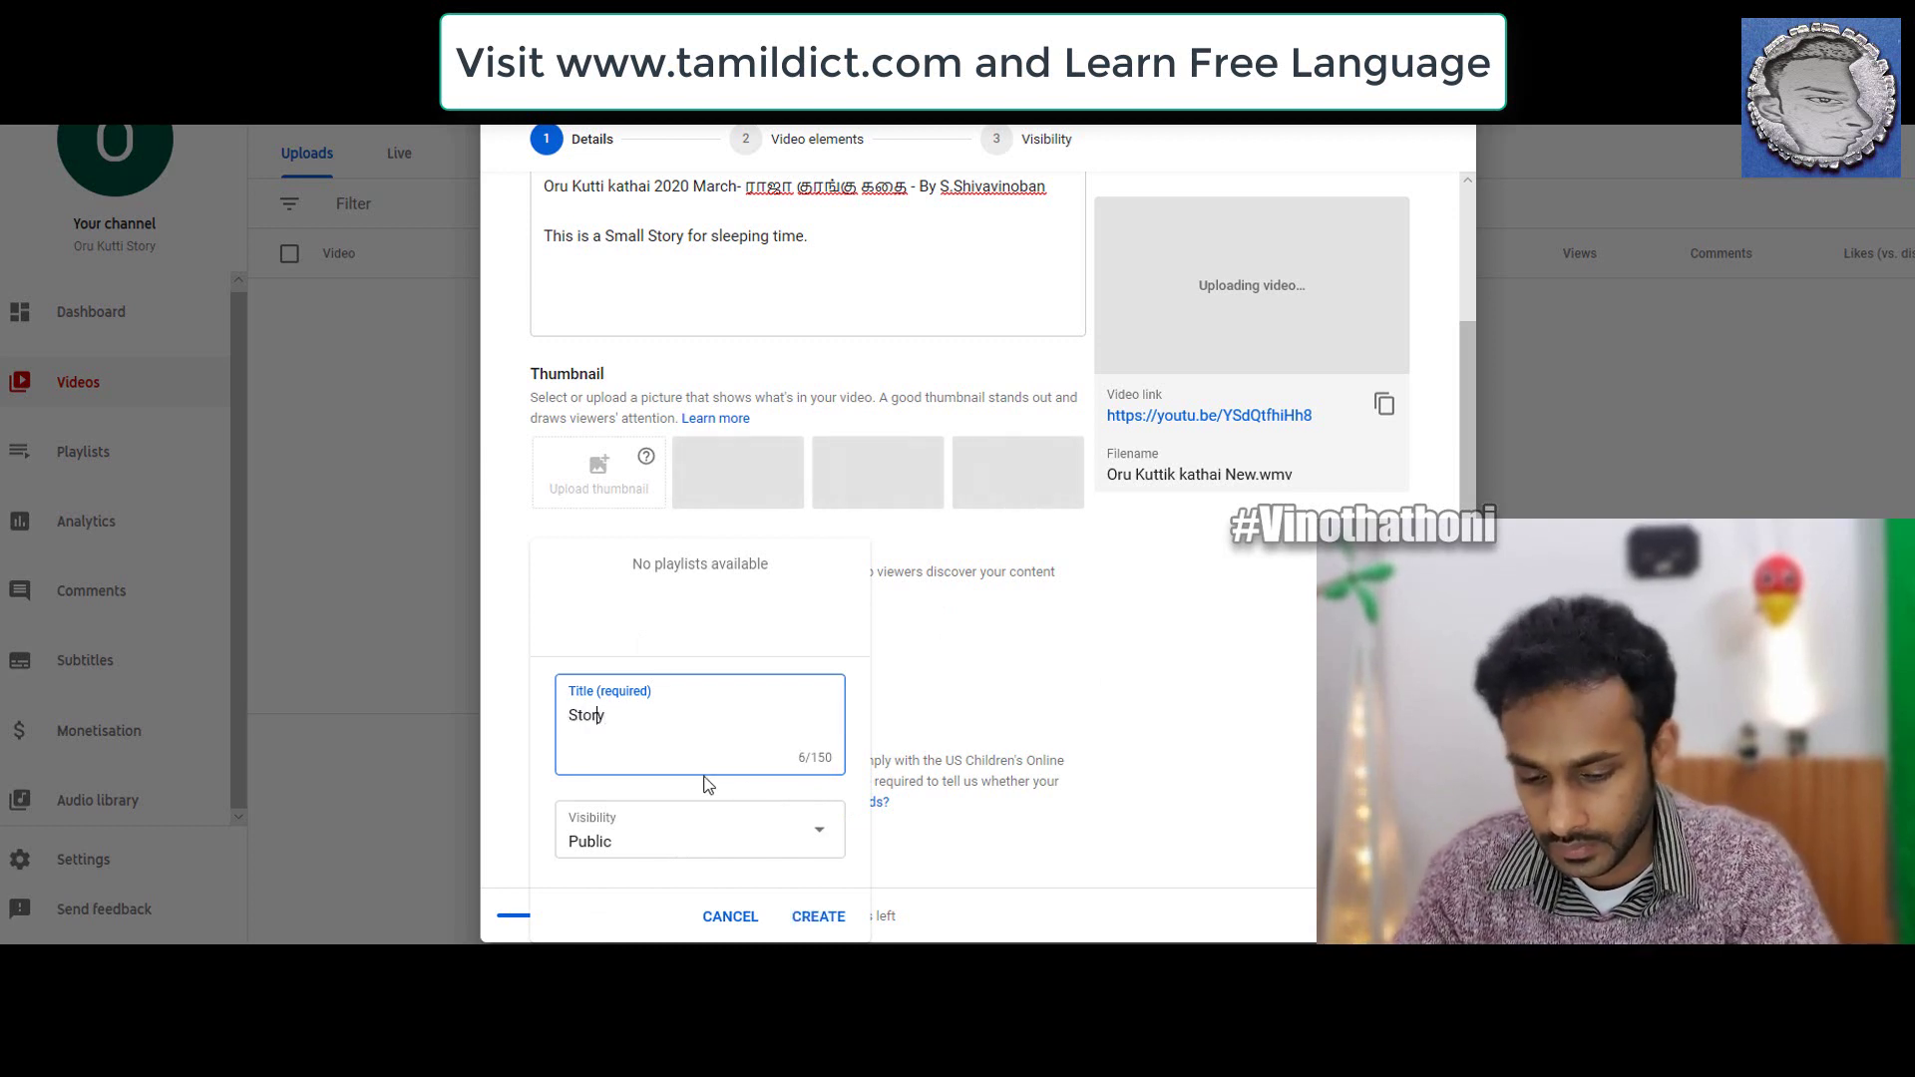
text(Tamil )
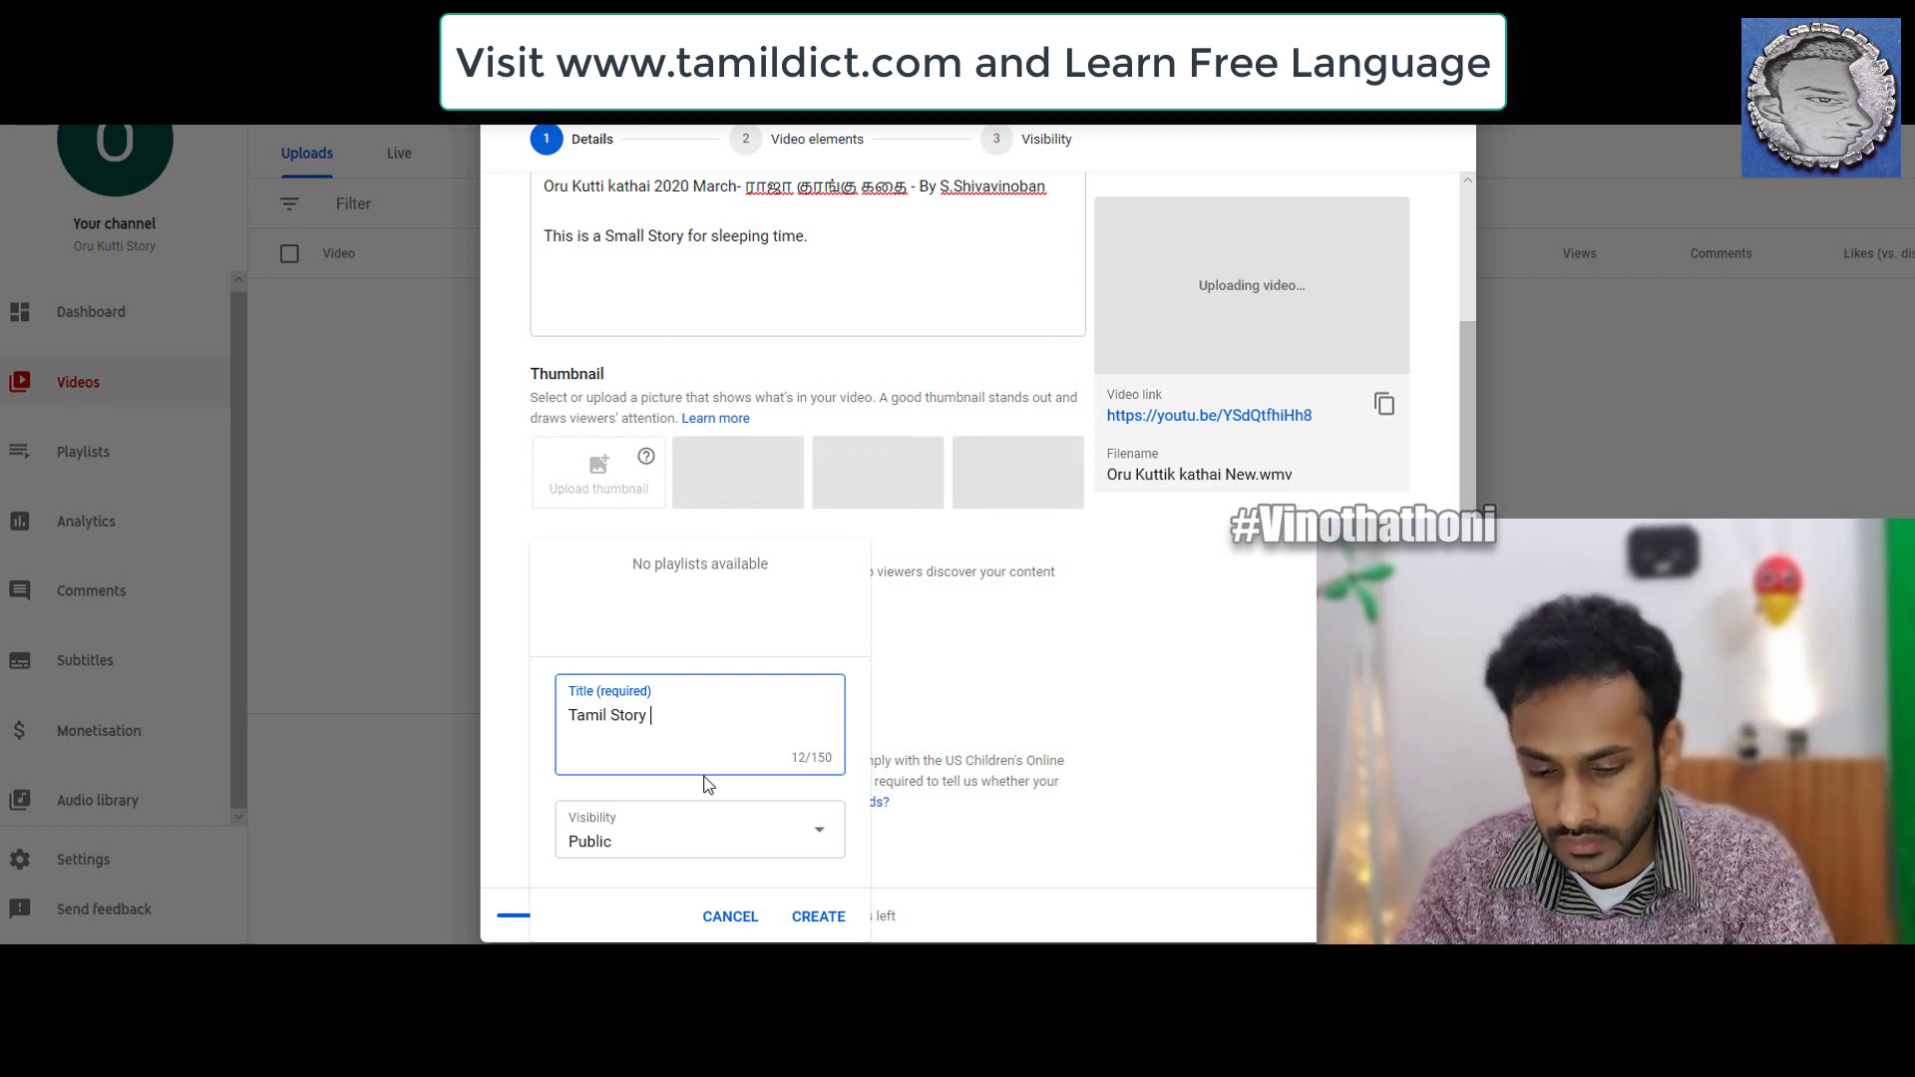
text(Time)
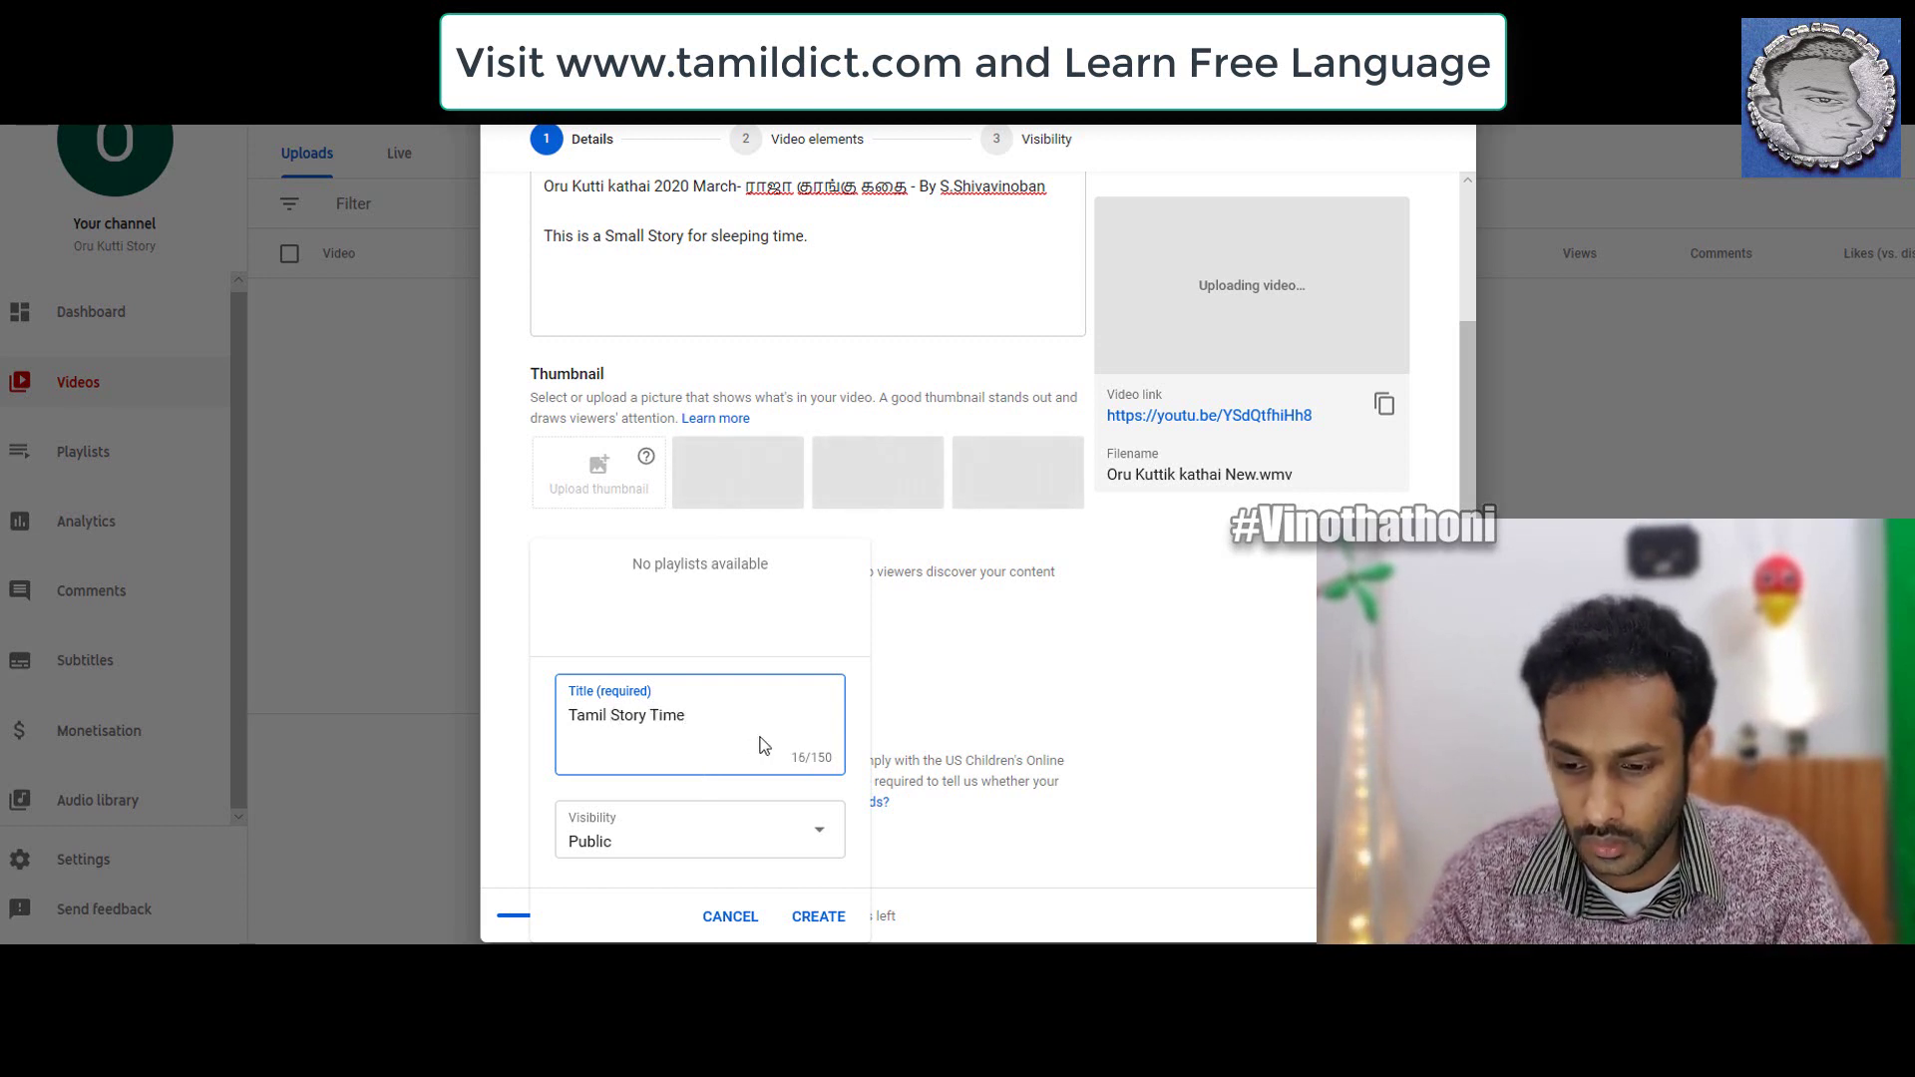
click(818, 922)
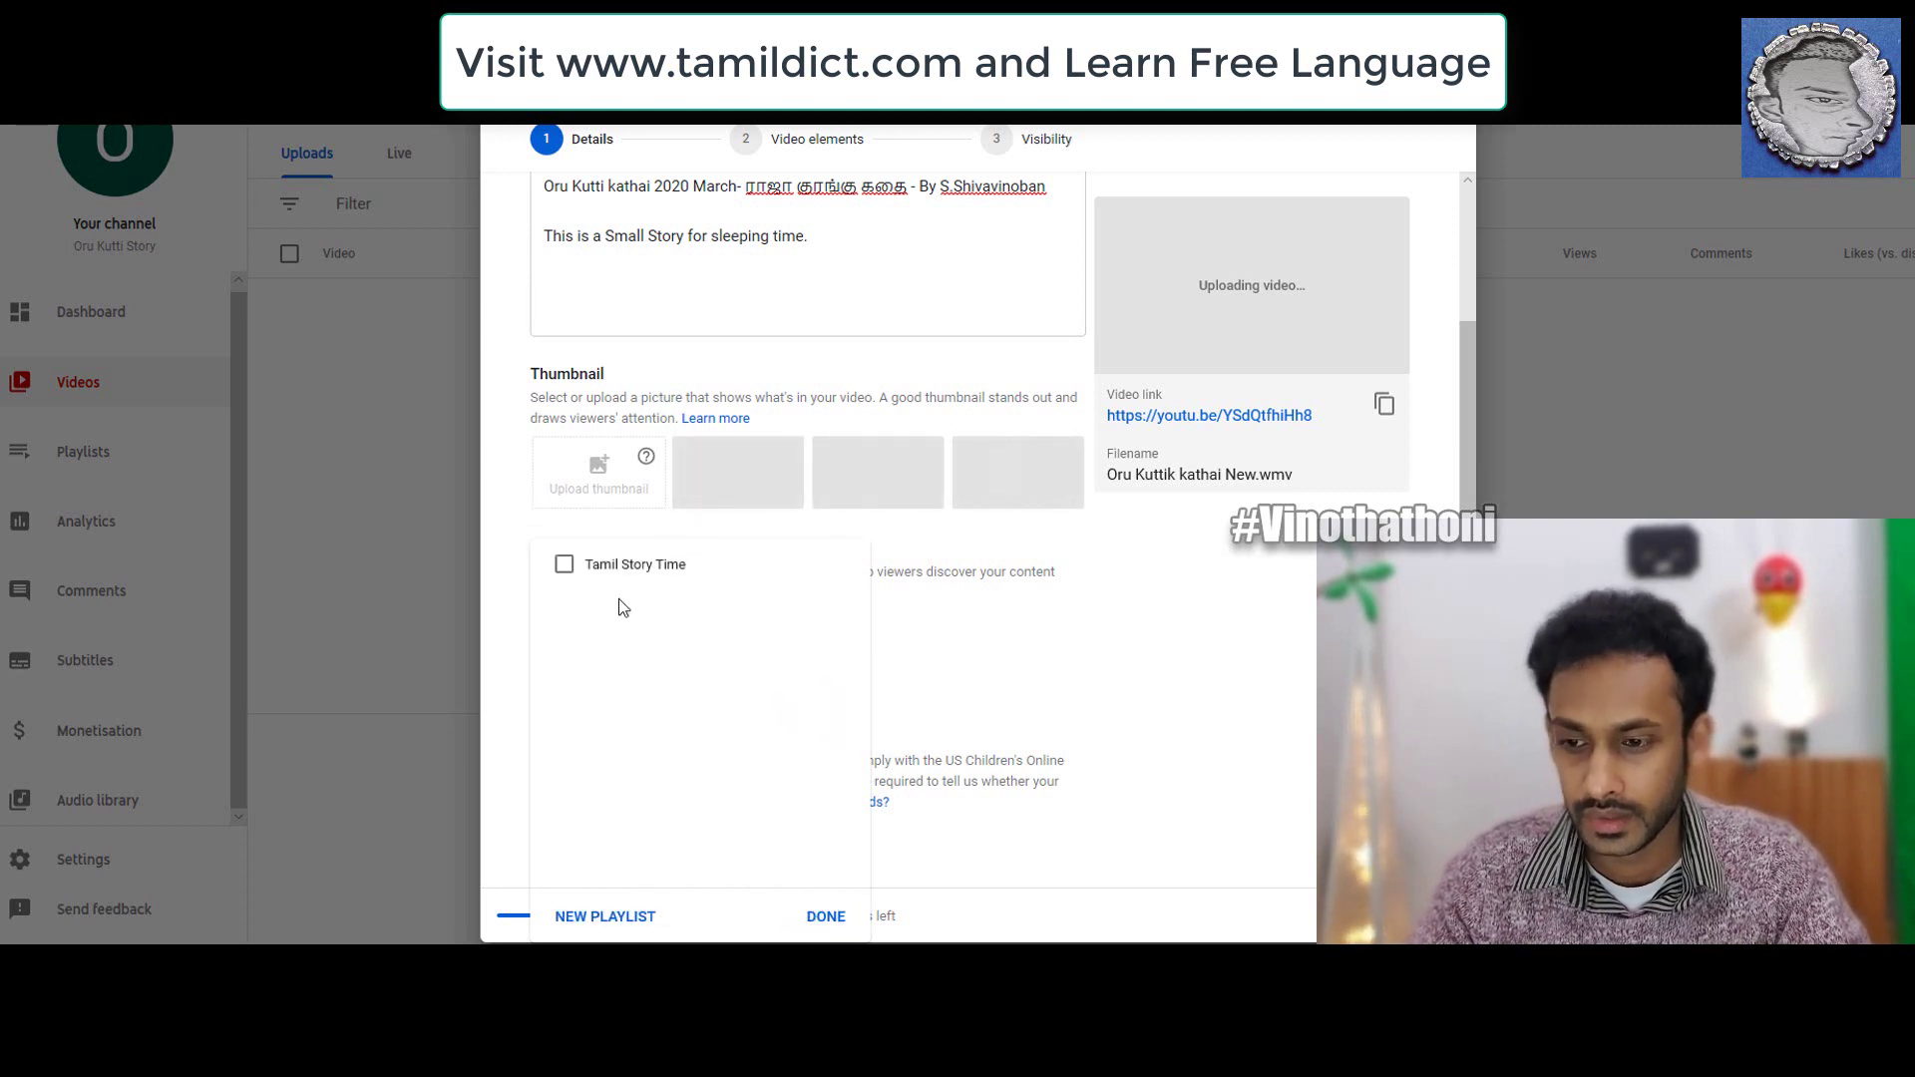
click(563, 565)
click(826, 915)
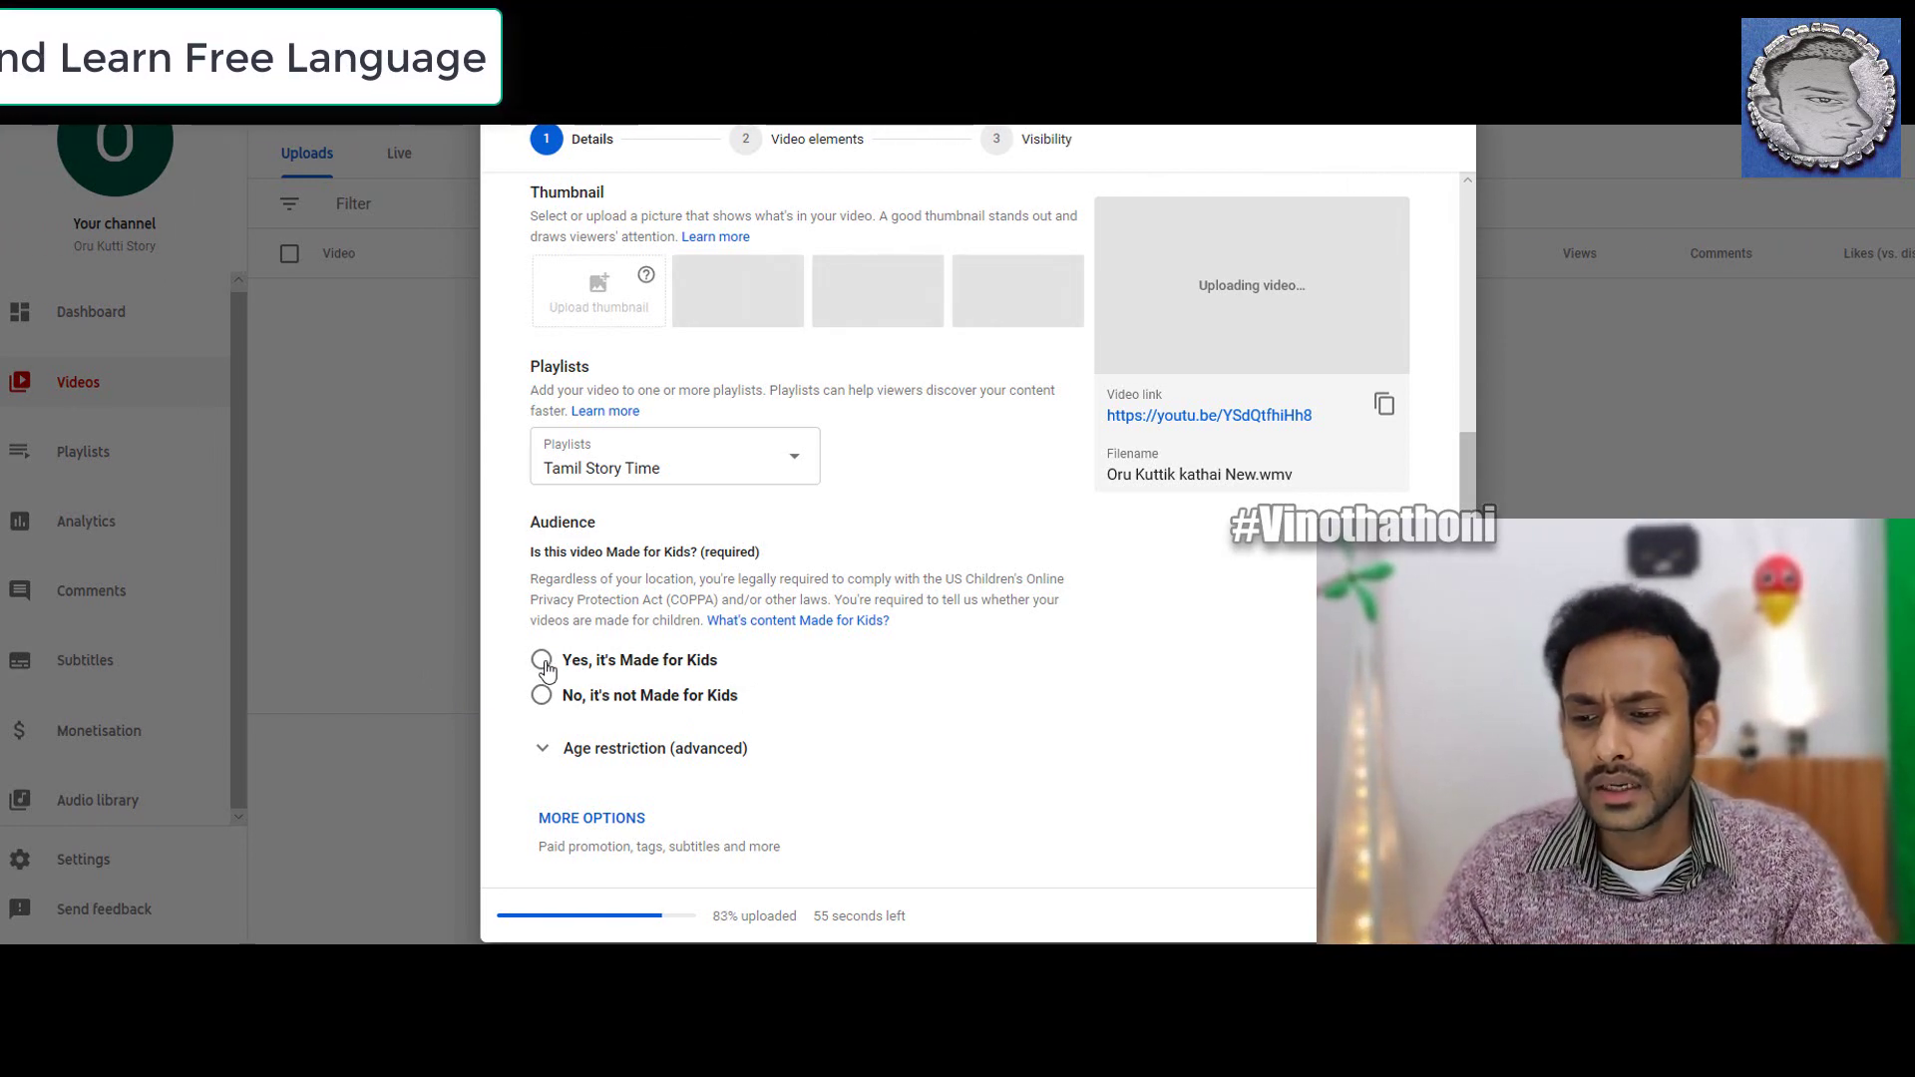
Declare the video not made for kids and expand the additional detail options.
click(541, 696)
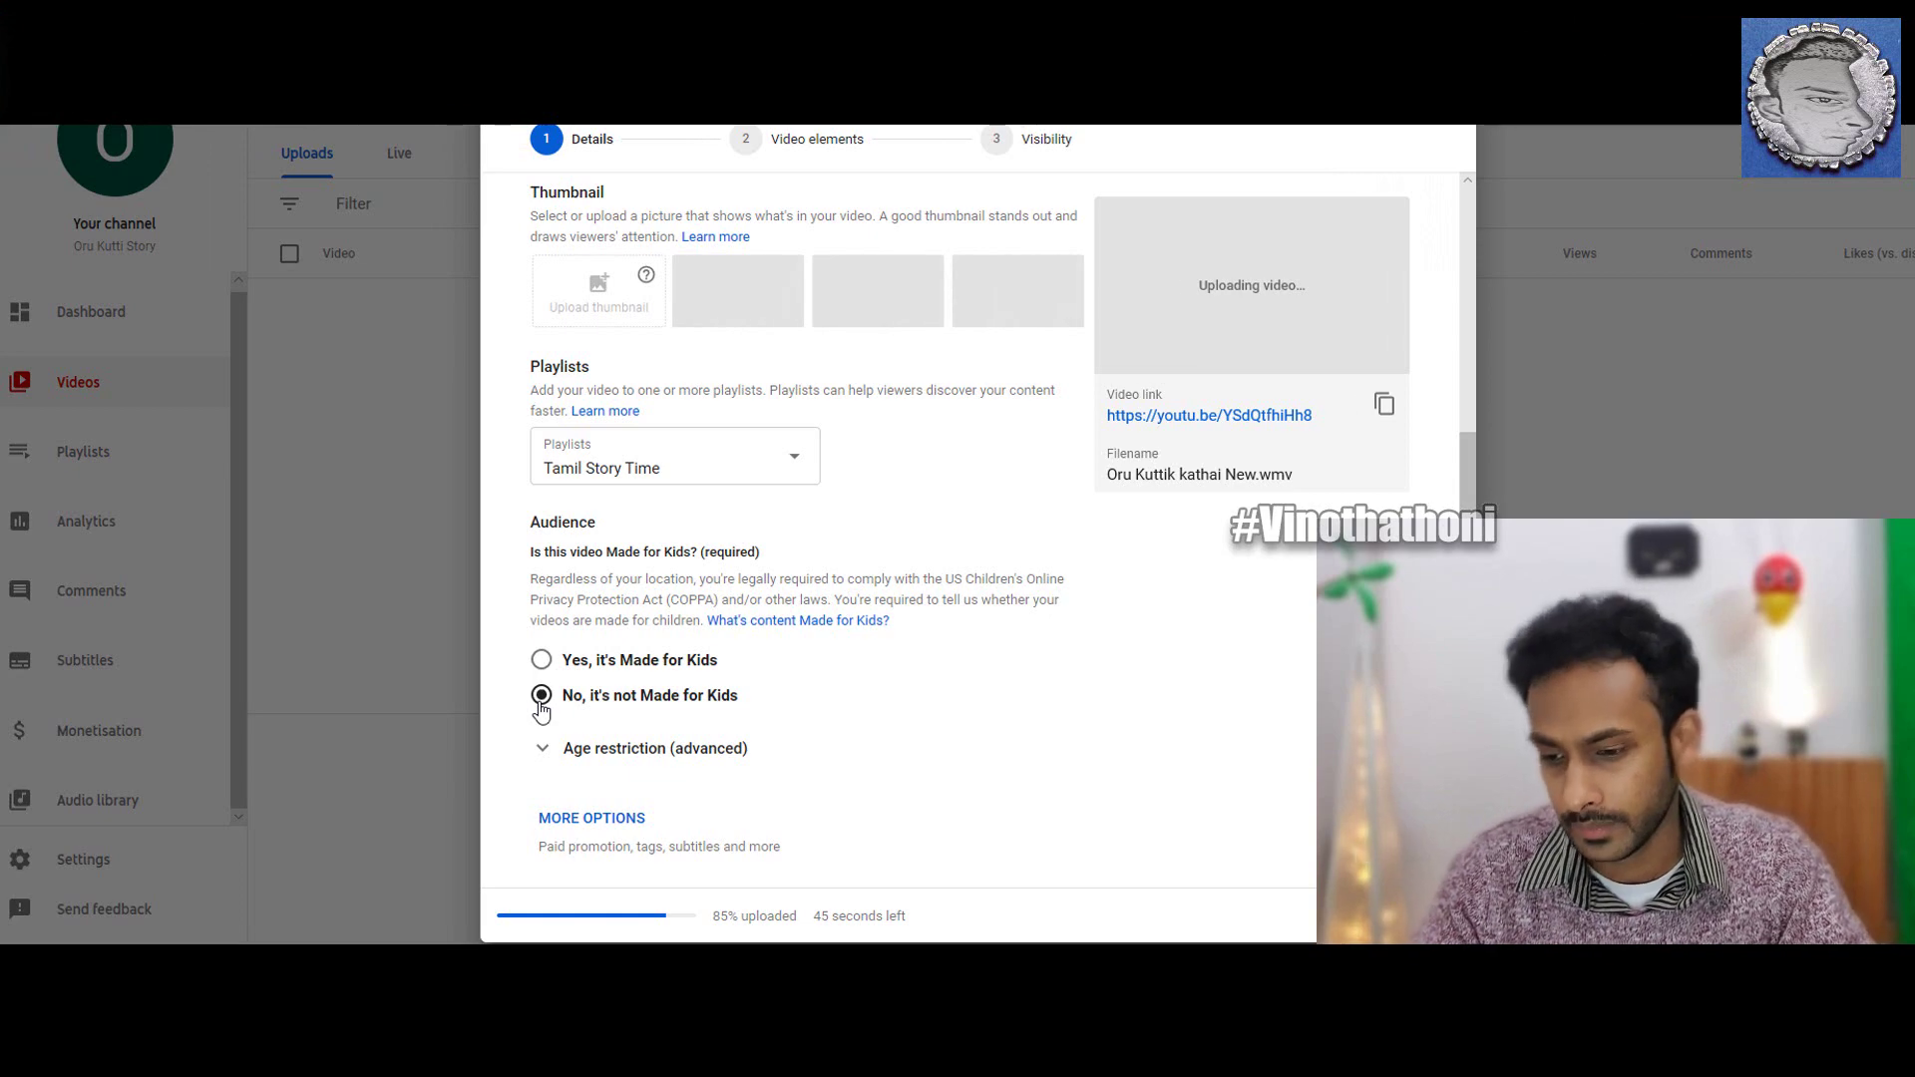
click(547, 816)
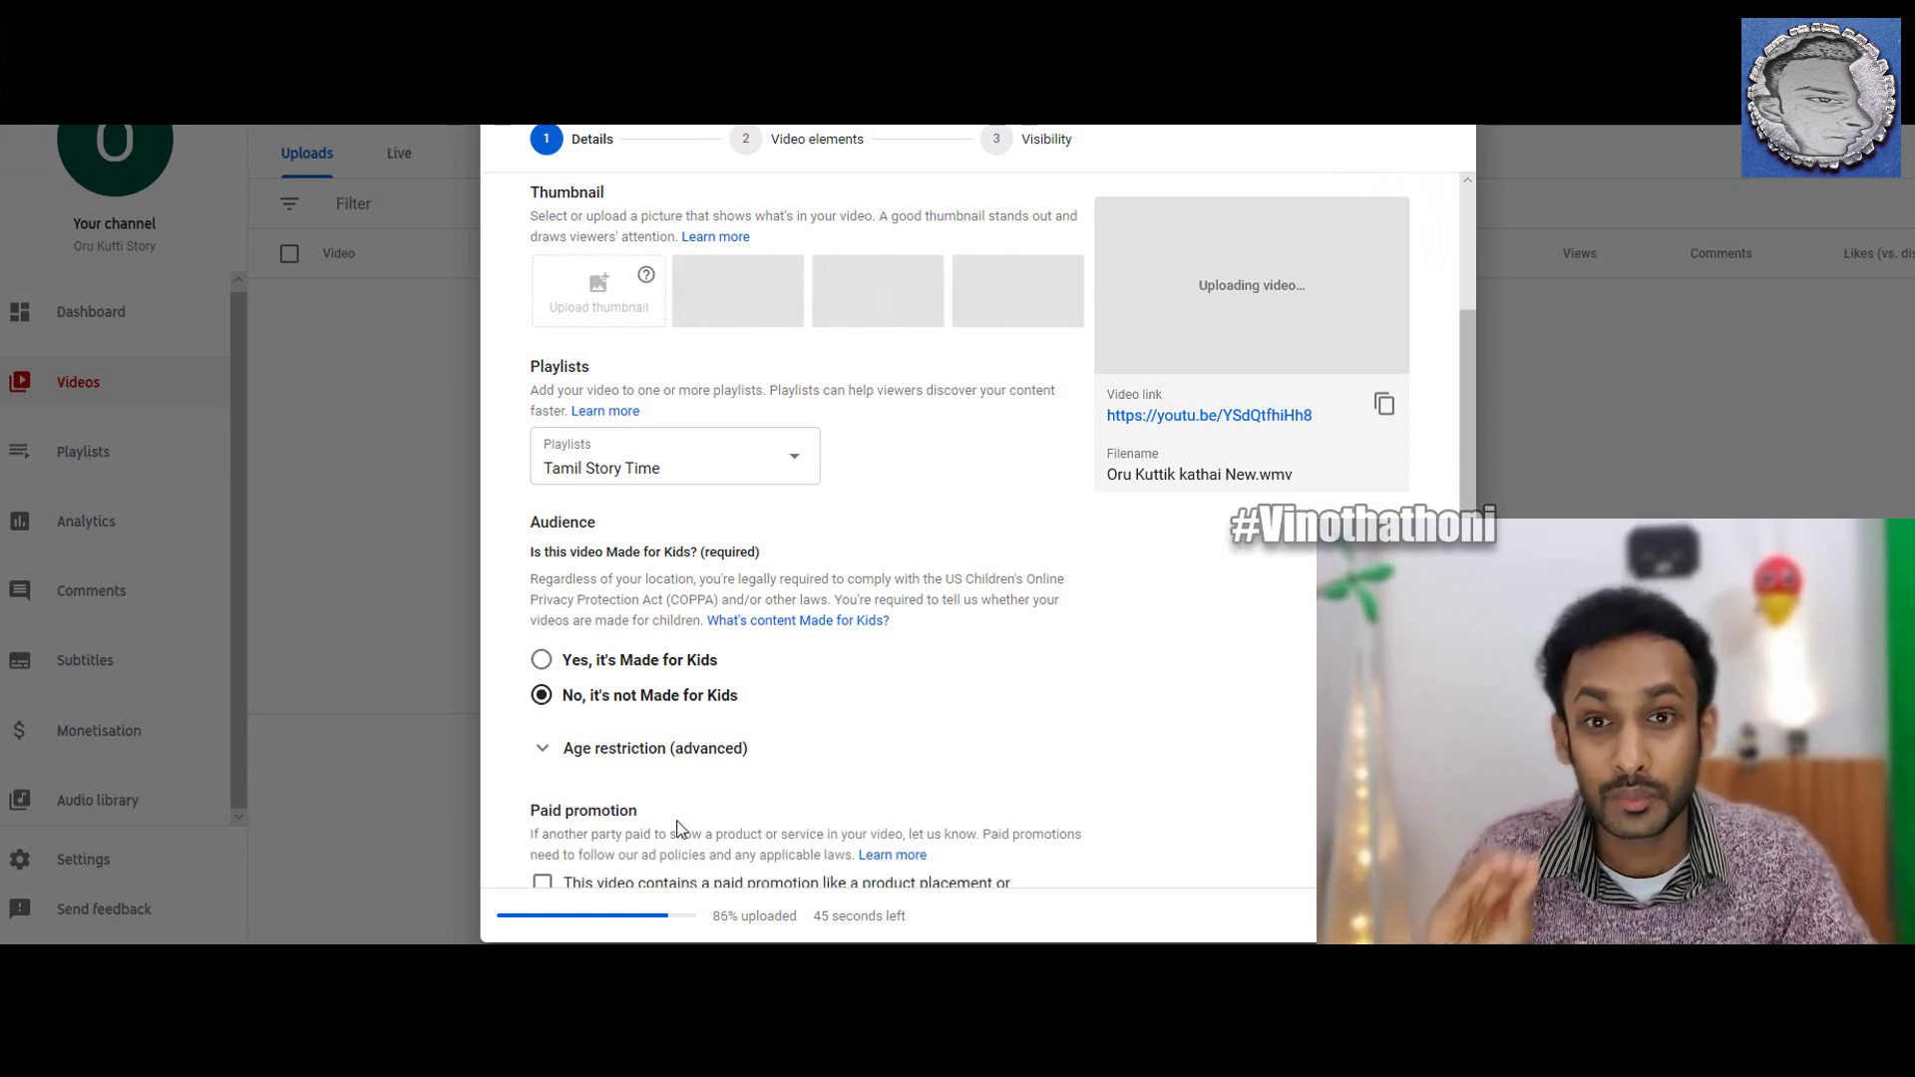
scroll(703, 743, down, 4)
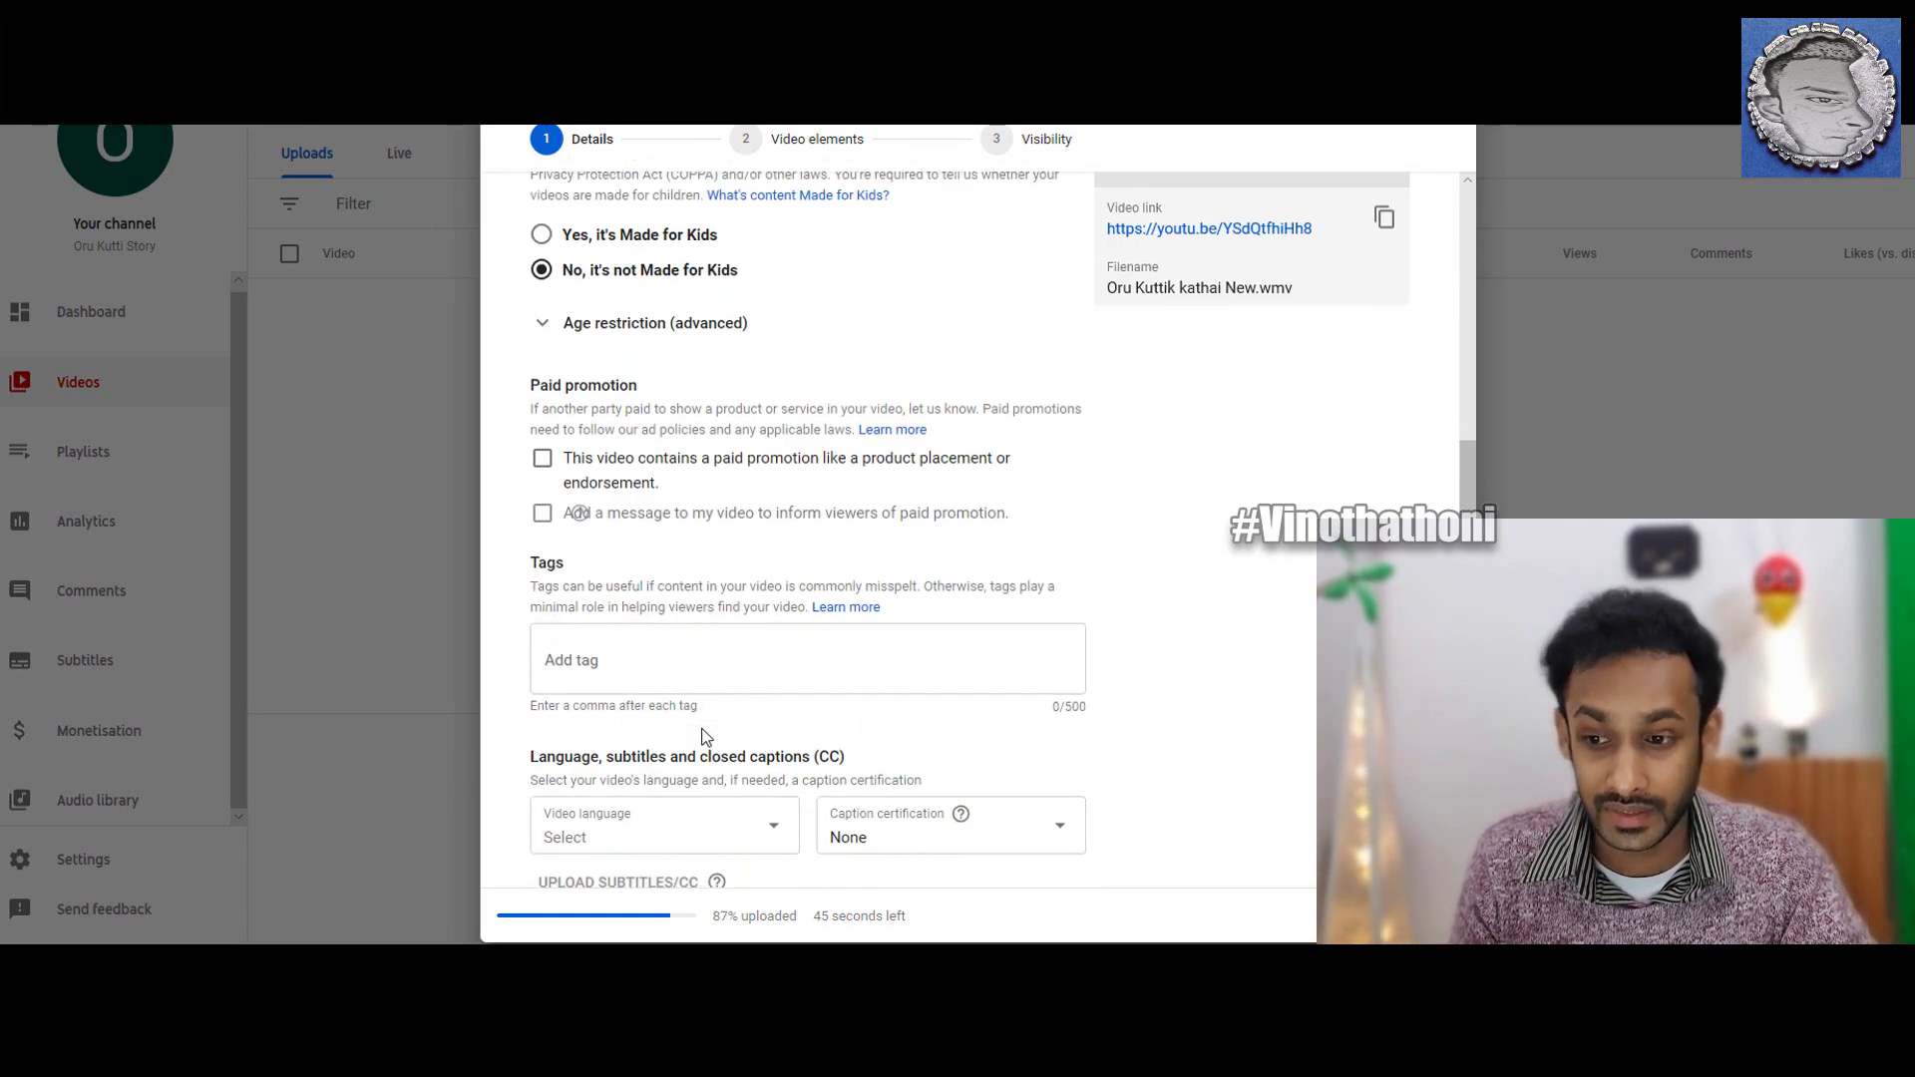
Add the tags "Oru kutti Story", "Tamil Story Time", "sleeping time Story", "Monkey and king", "குரங்கு", "ராஜா" and the author's name.
click(646, 653)
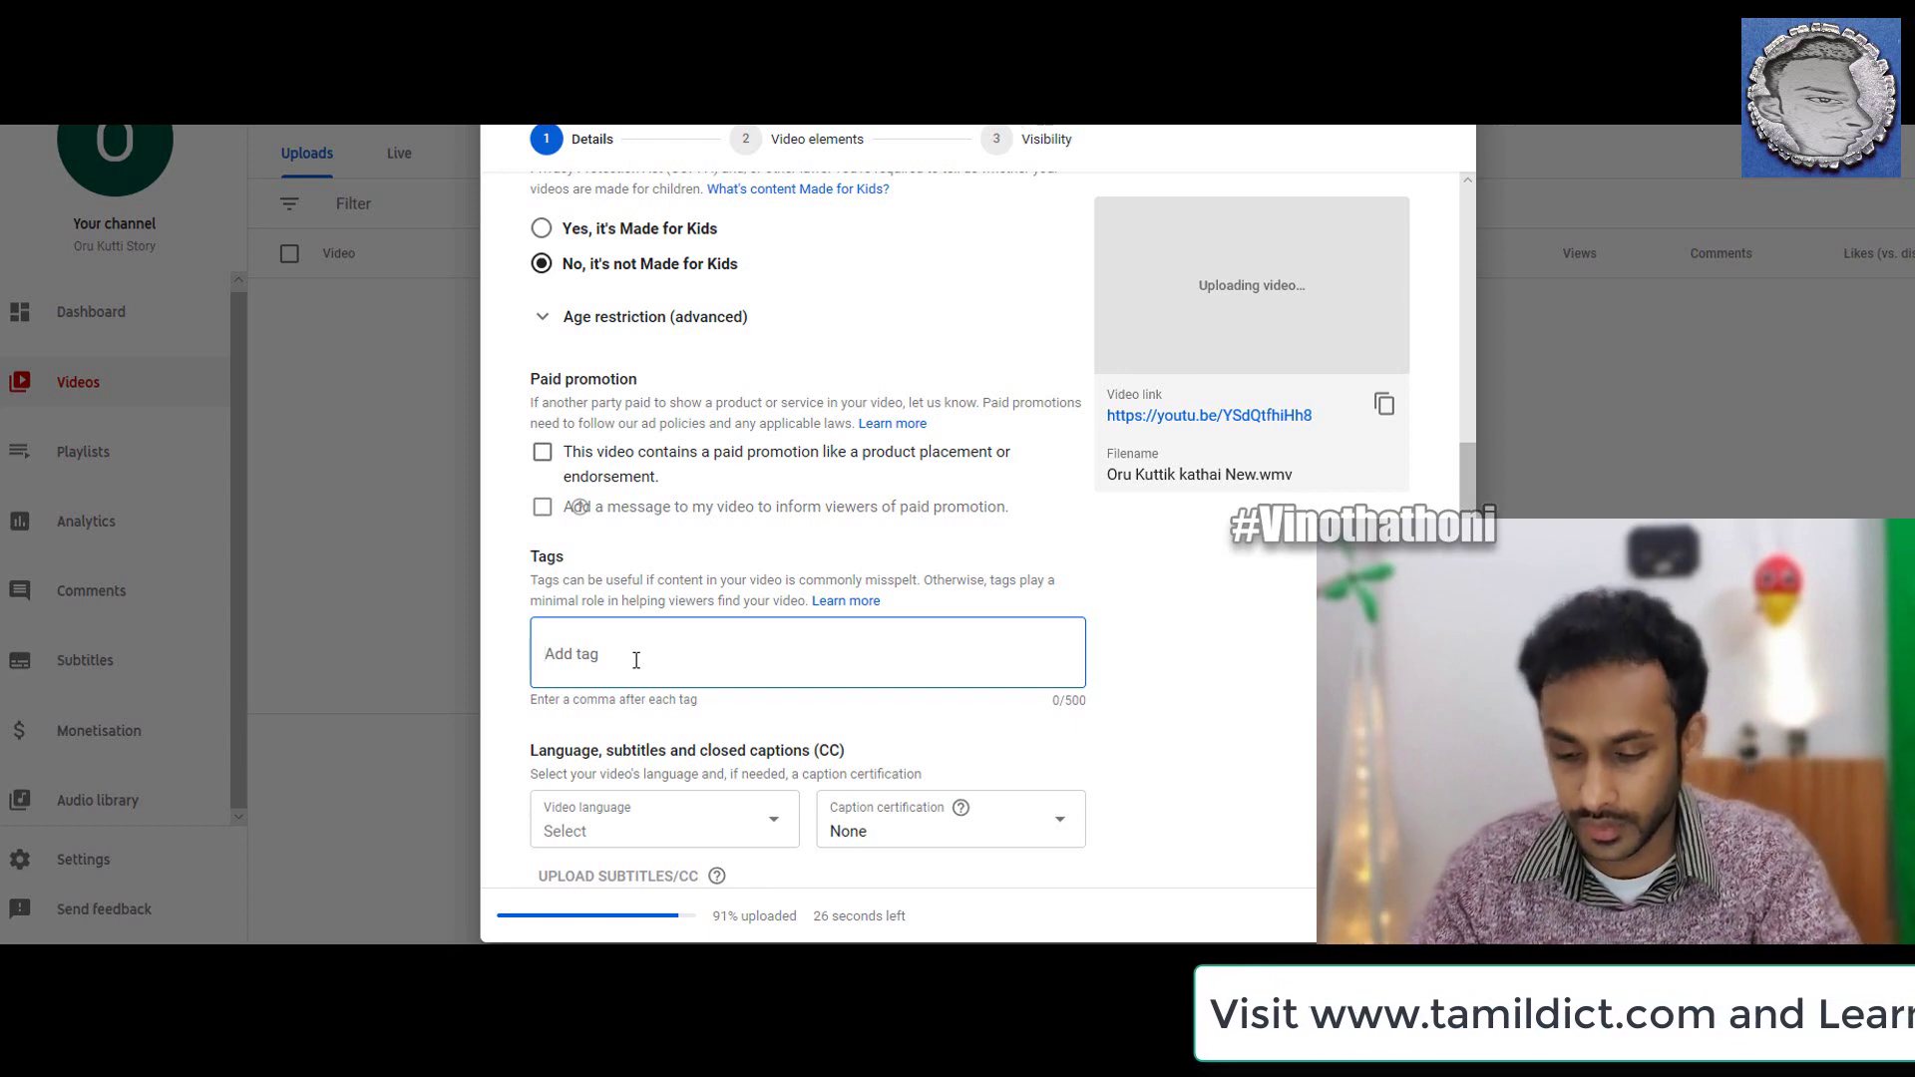
text(Oru K)
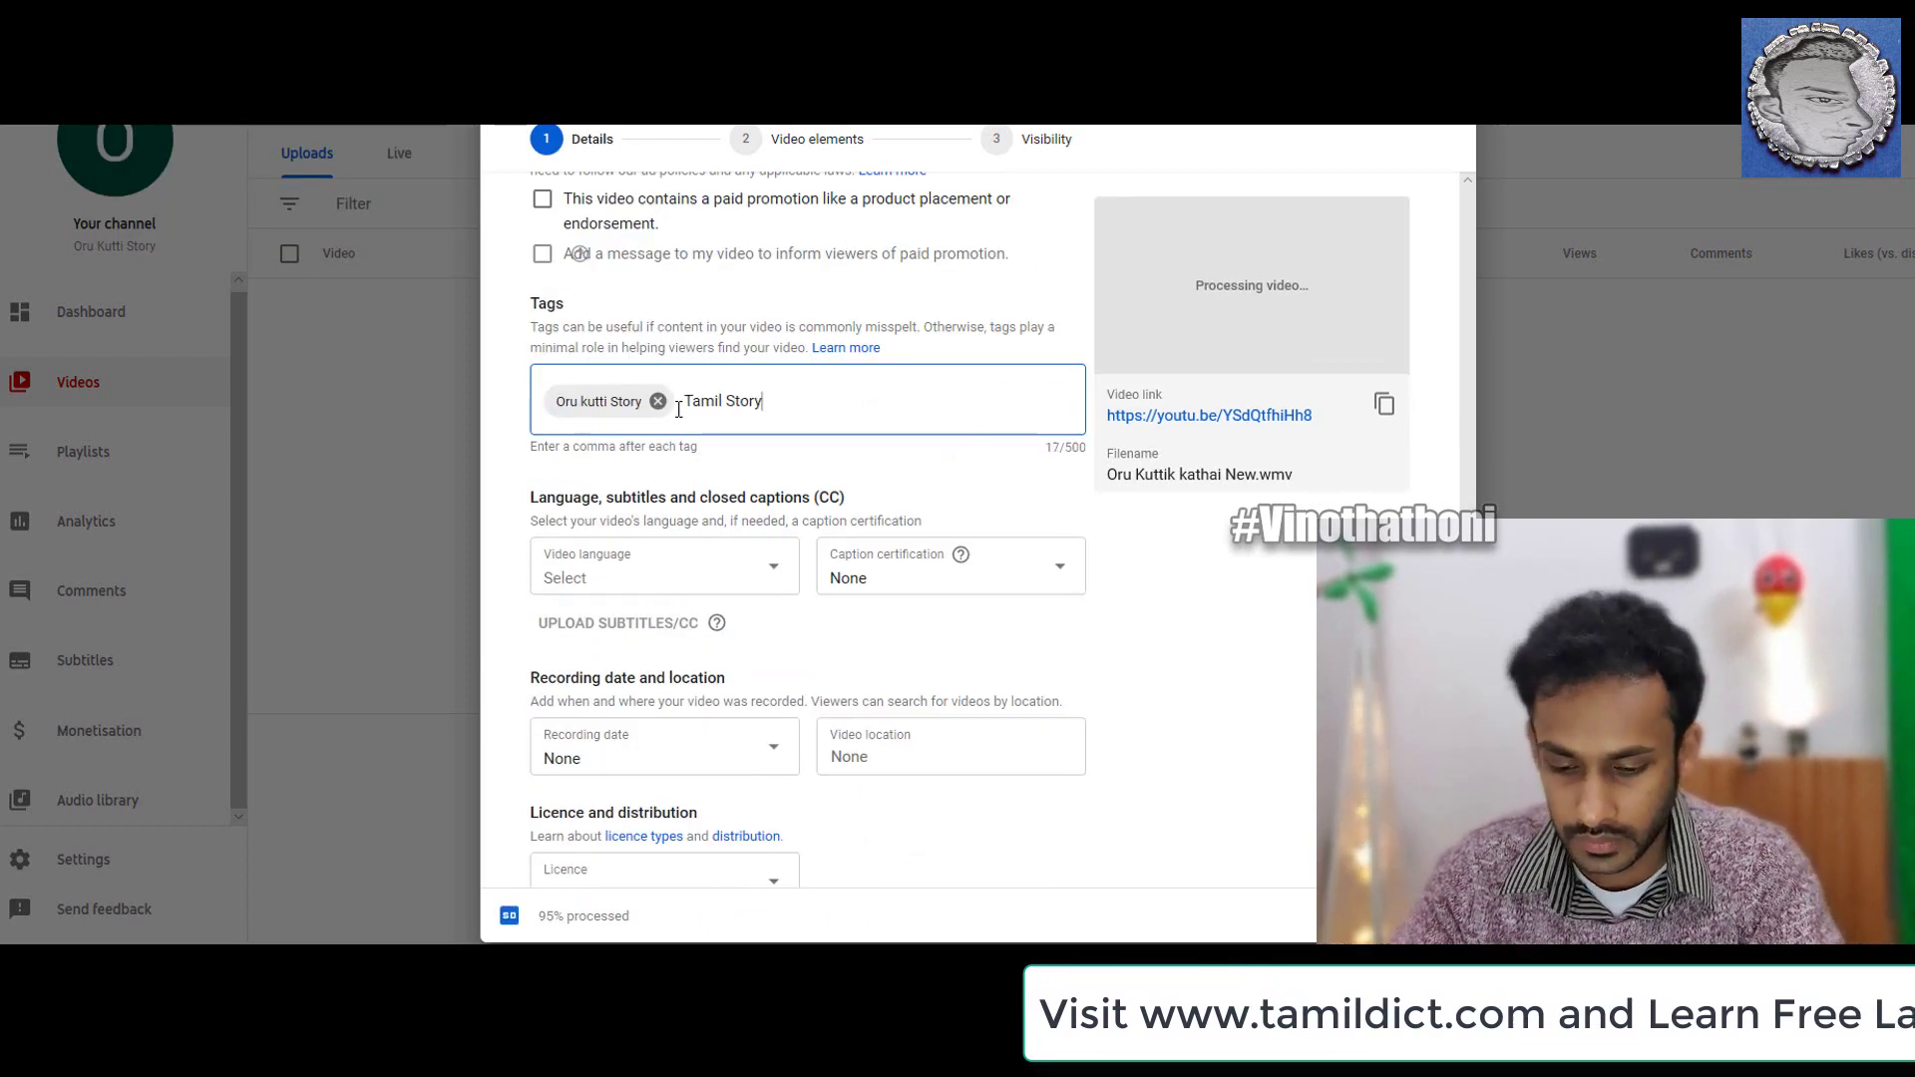
text(Time, sleeping time Story, Monkey and king, குரங்கு,)
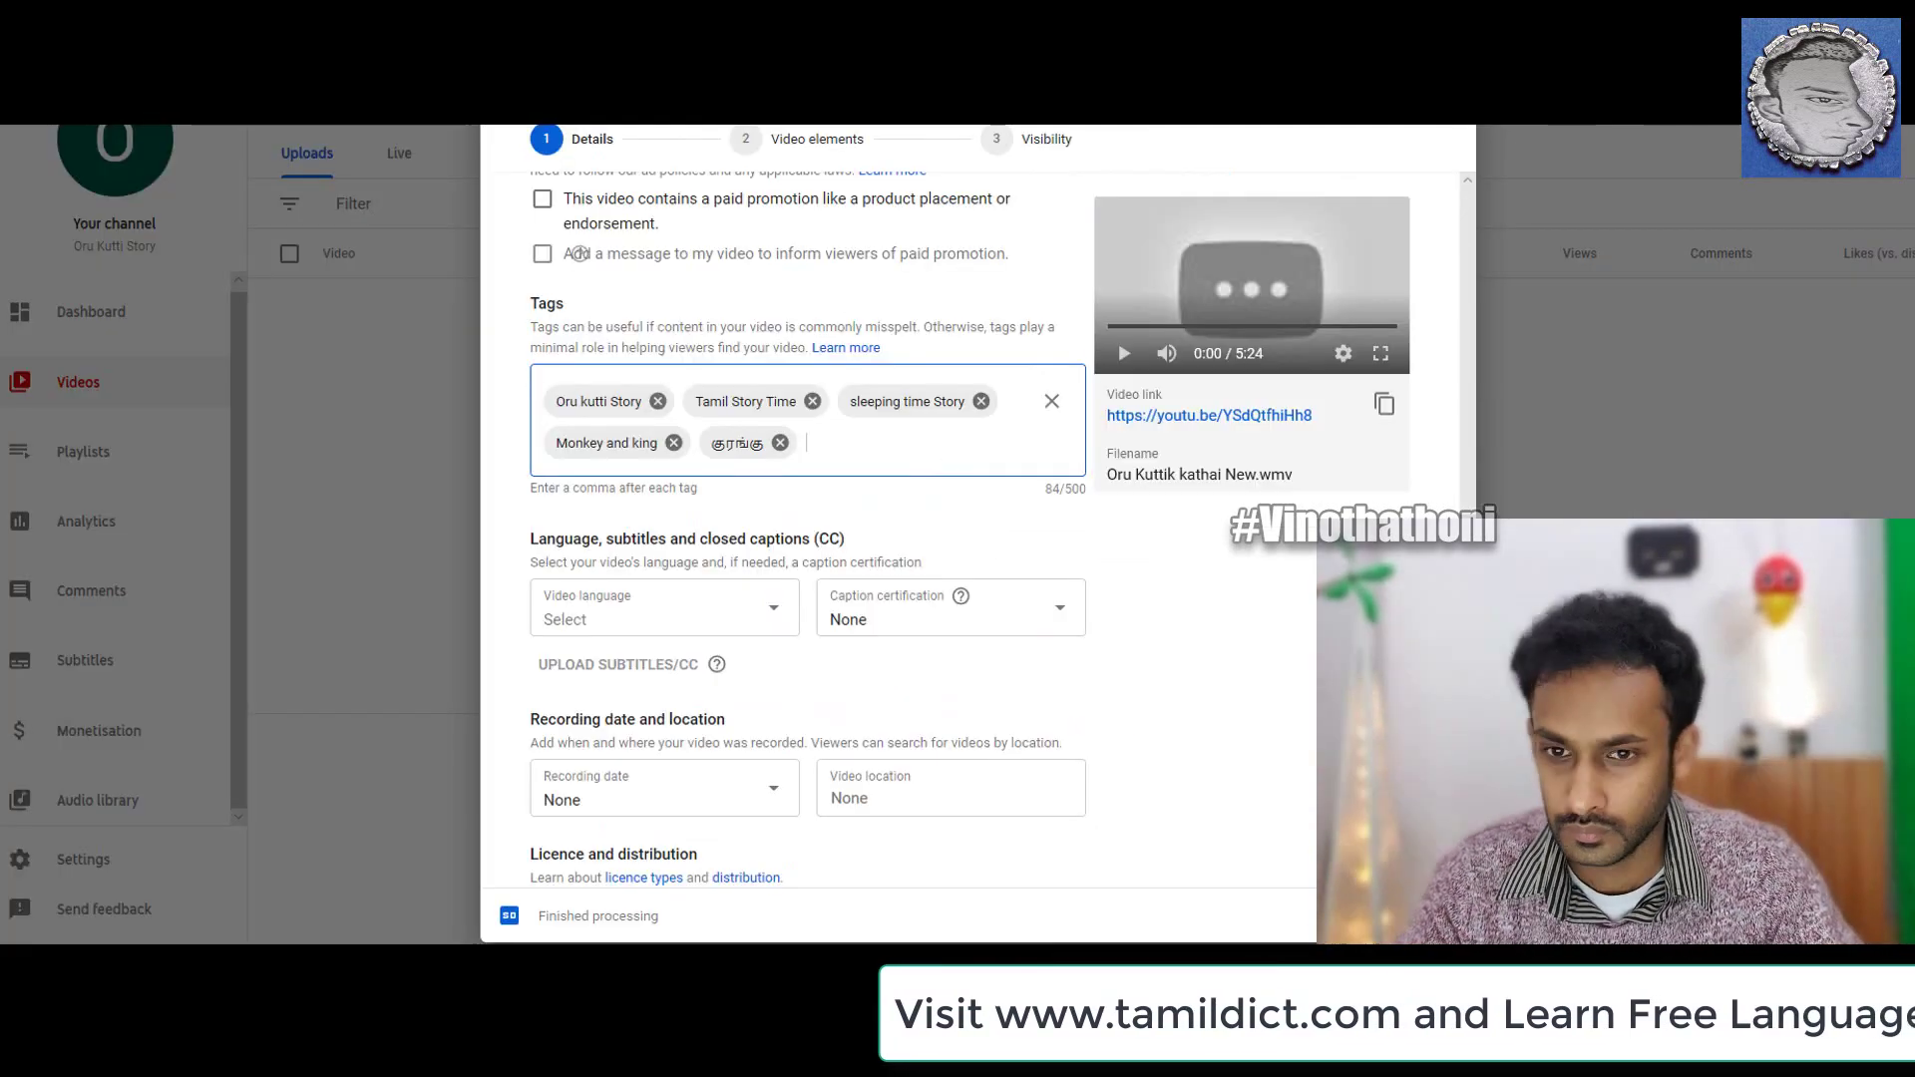
text(ராஜா)
text(,)
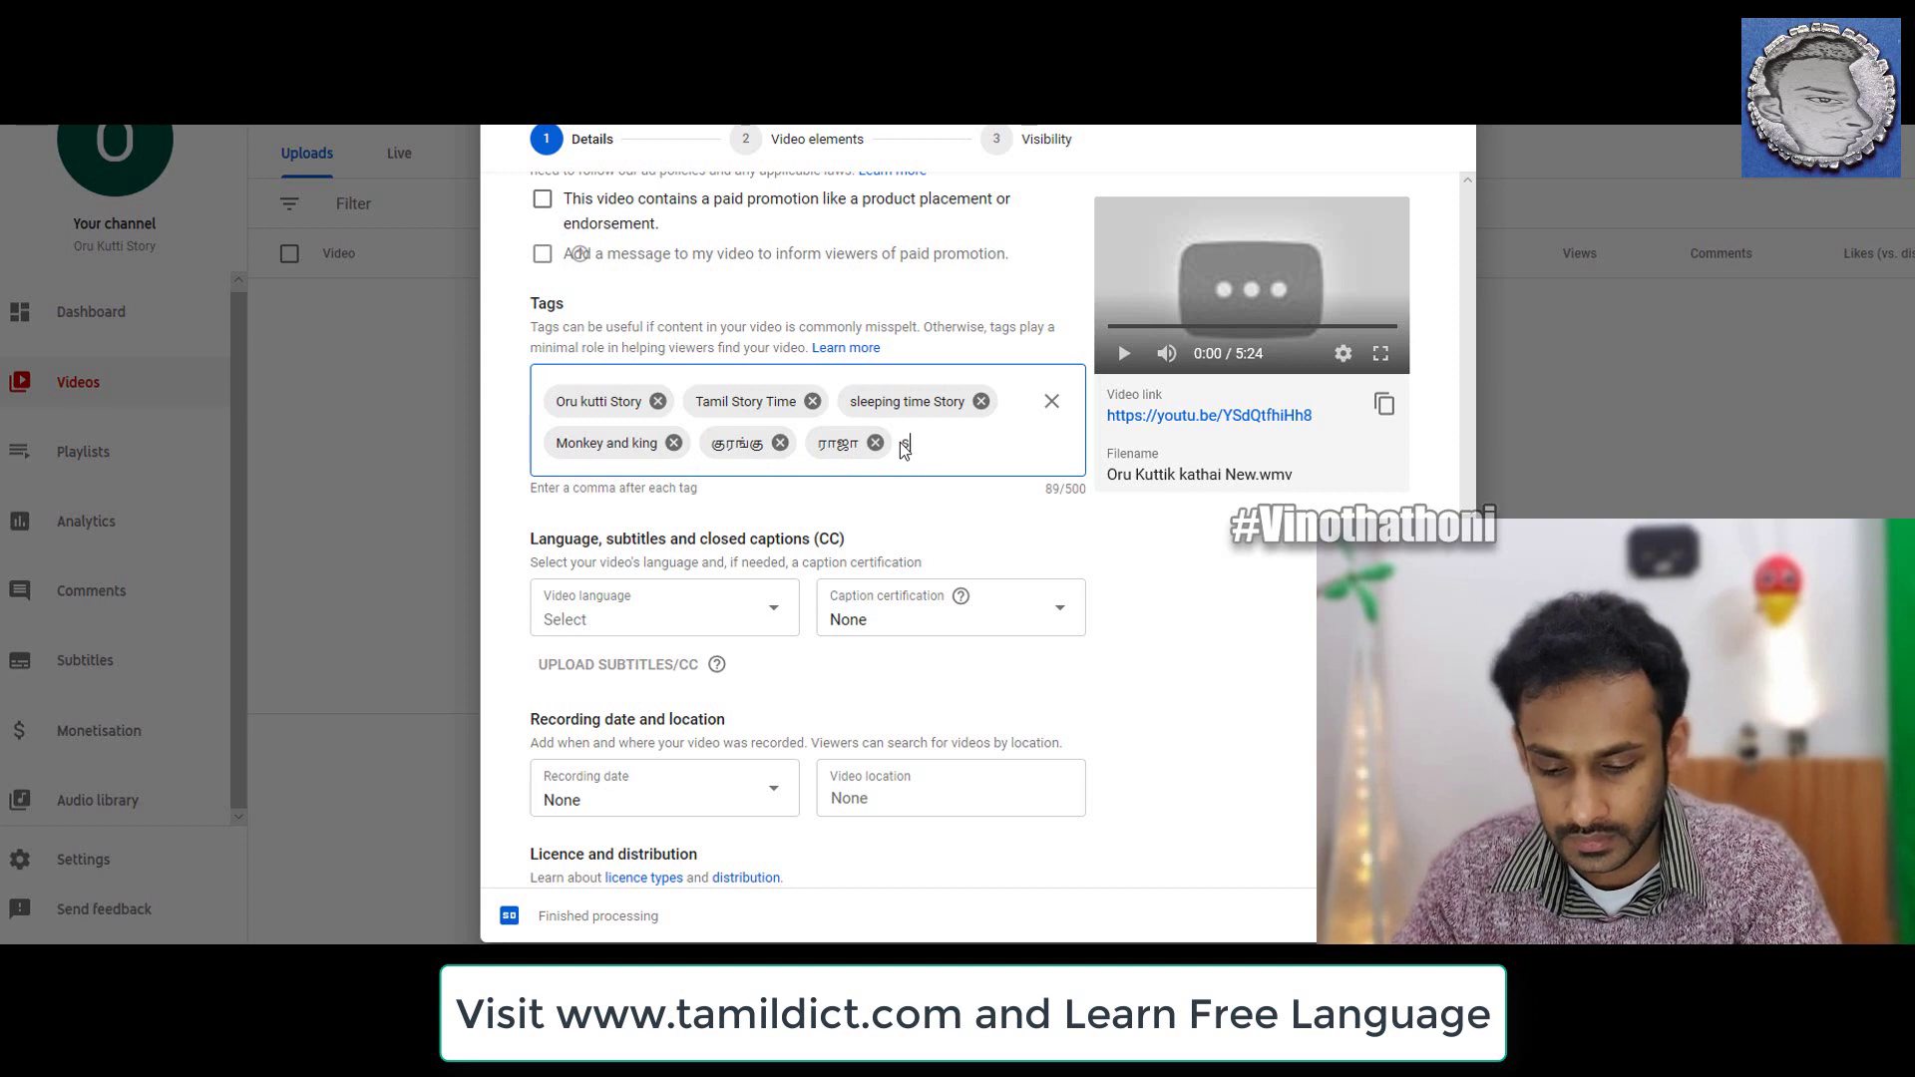
text(s.shivavinoban)
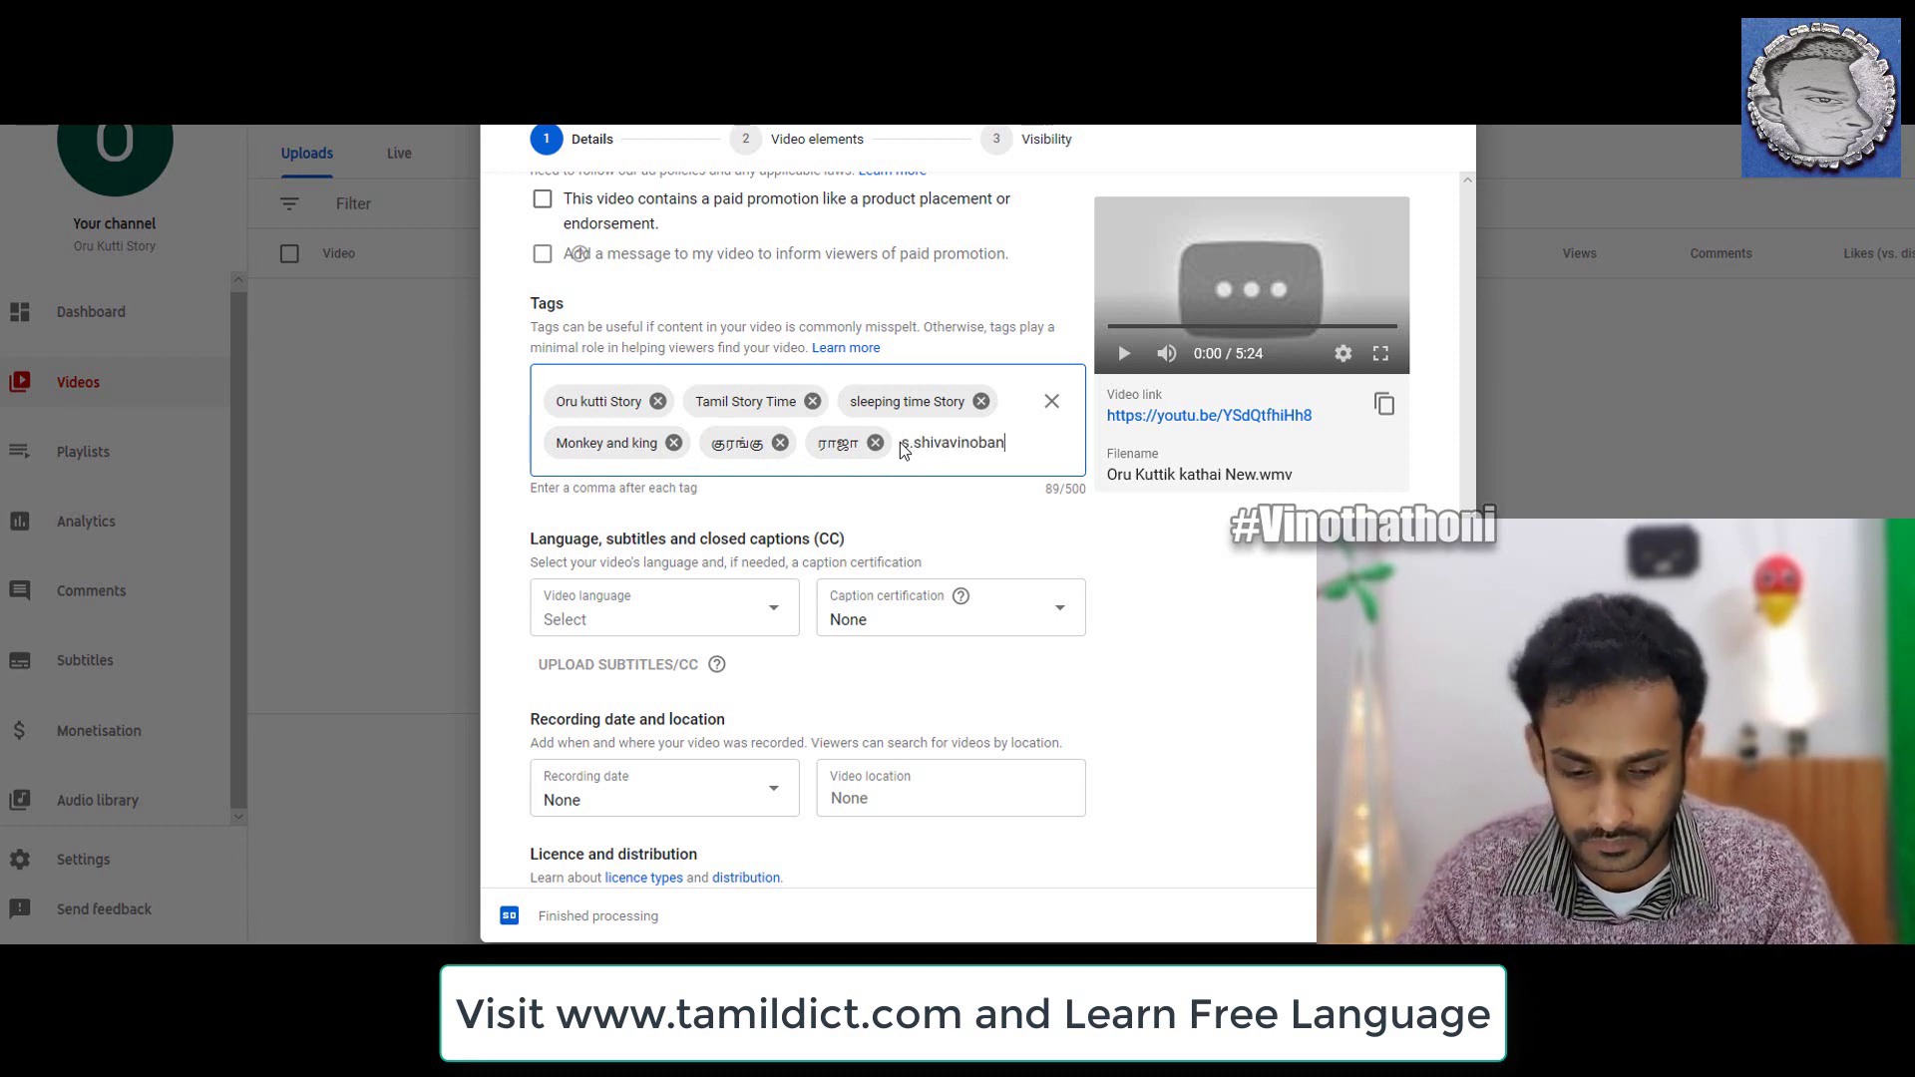
text(,)
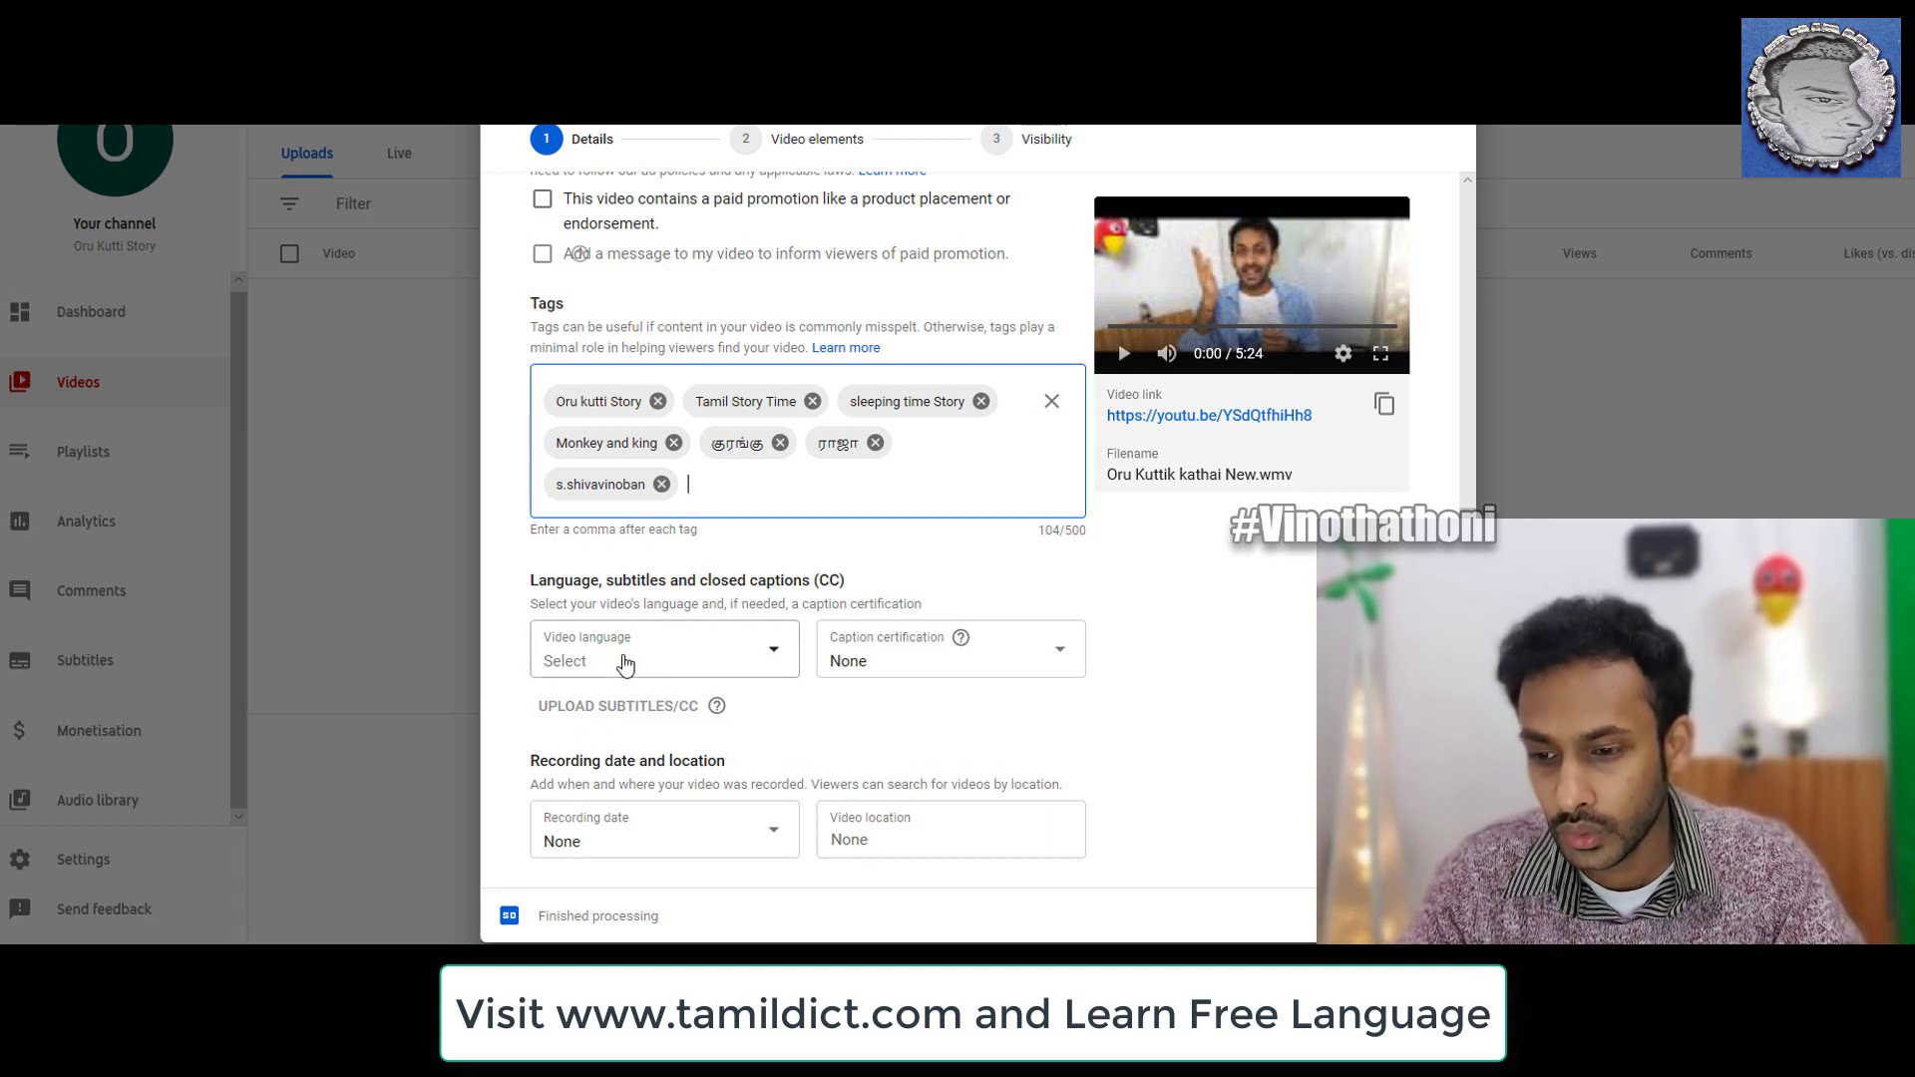
Set the video language to Tamil and the recording date to 29 Feb 2020.
click(696, 664)
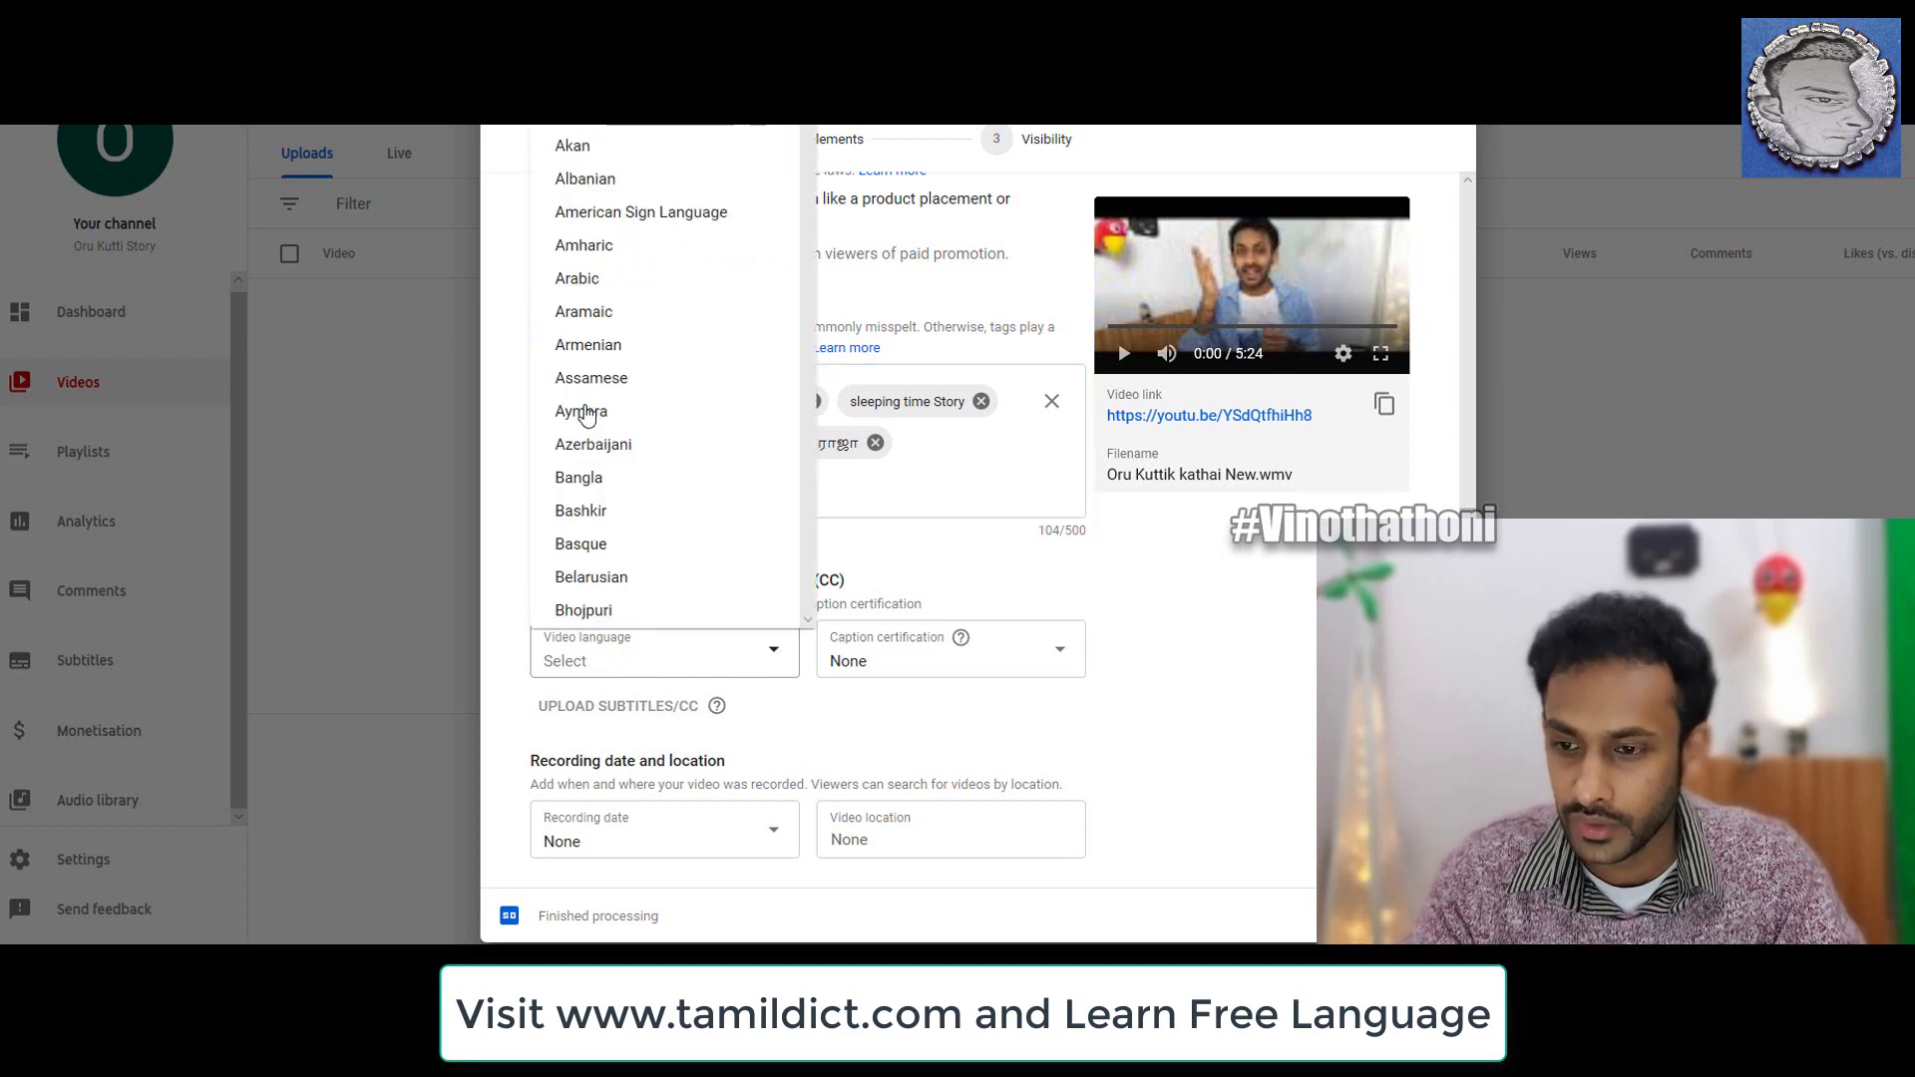
key(Escape)
click(675, 646)
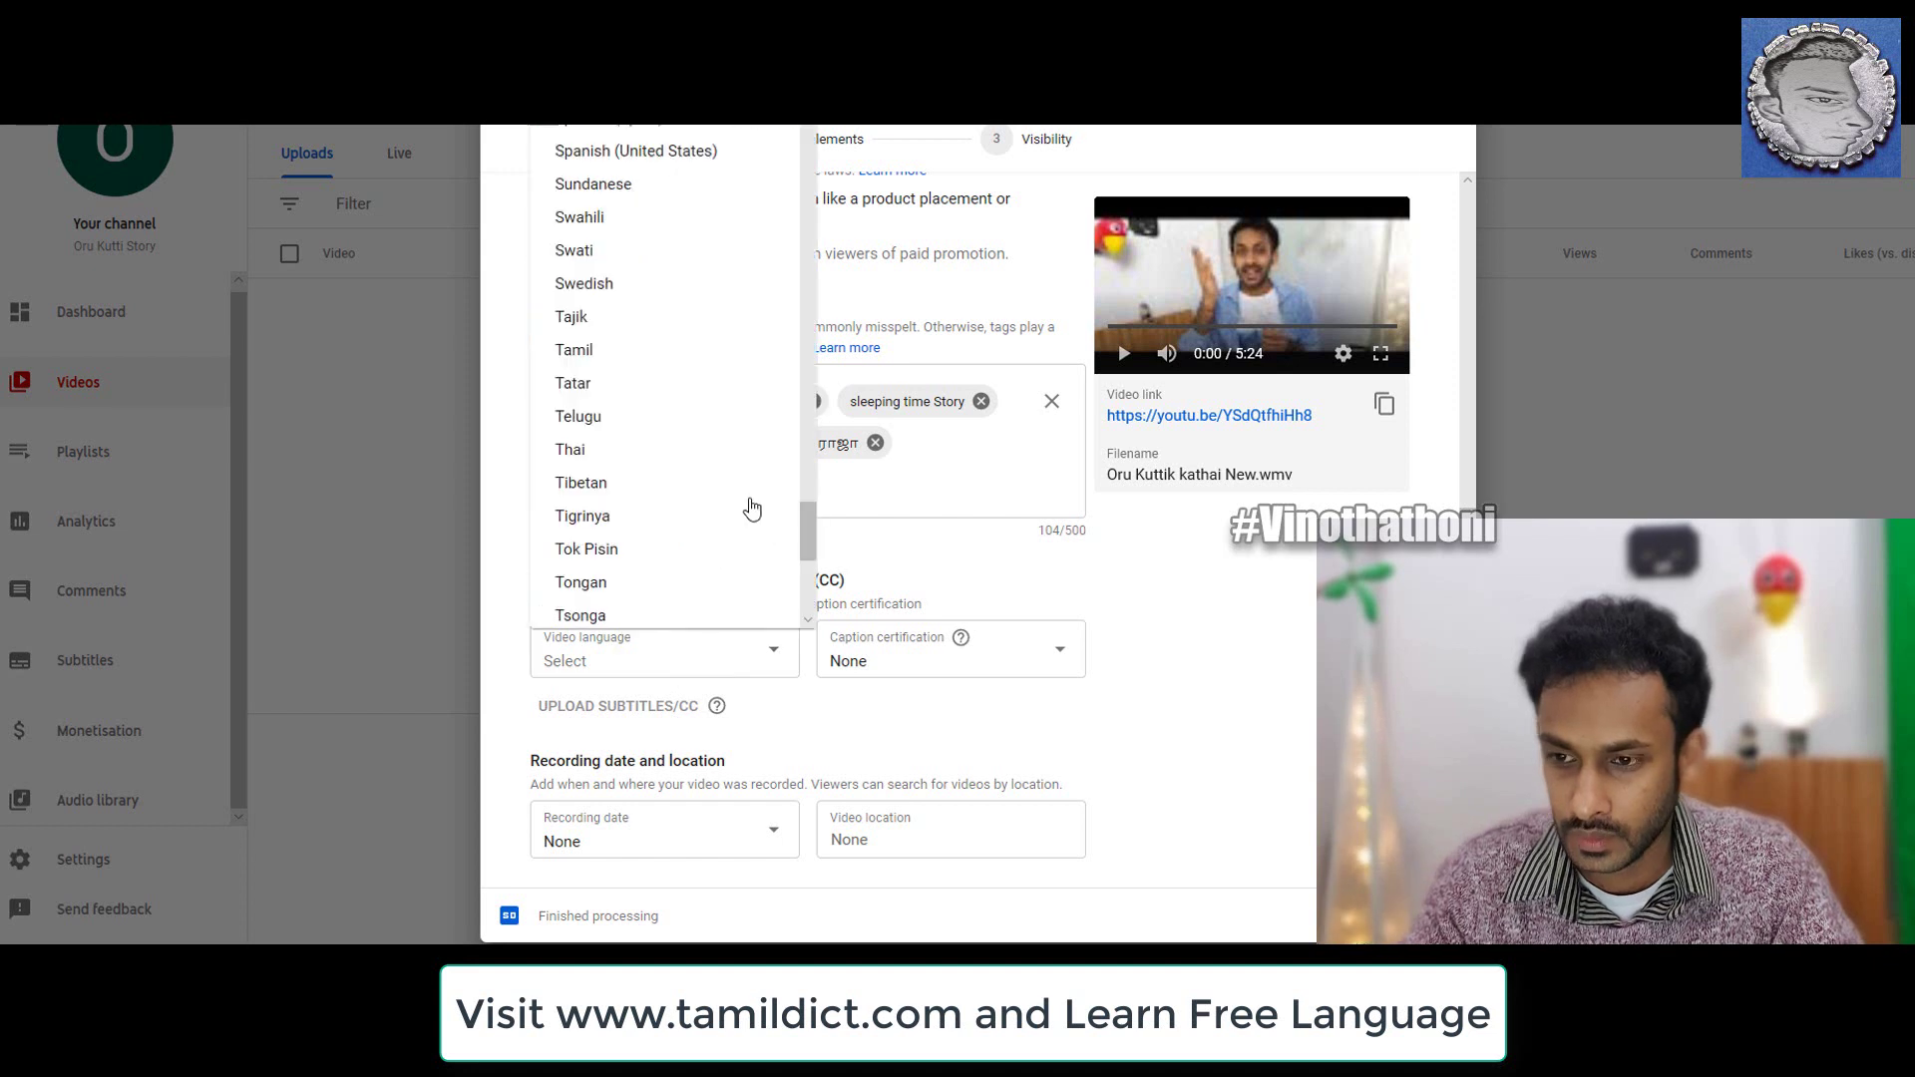
click(592, 345)
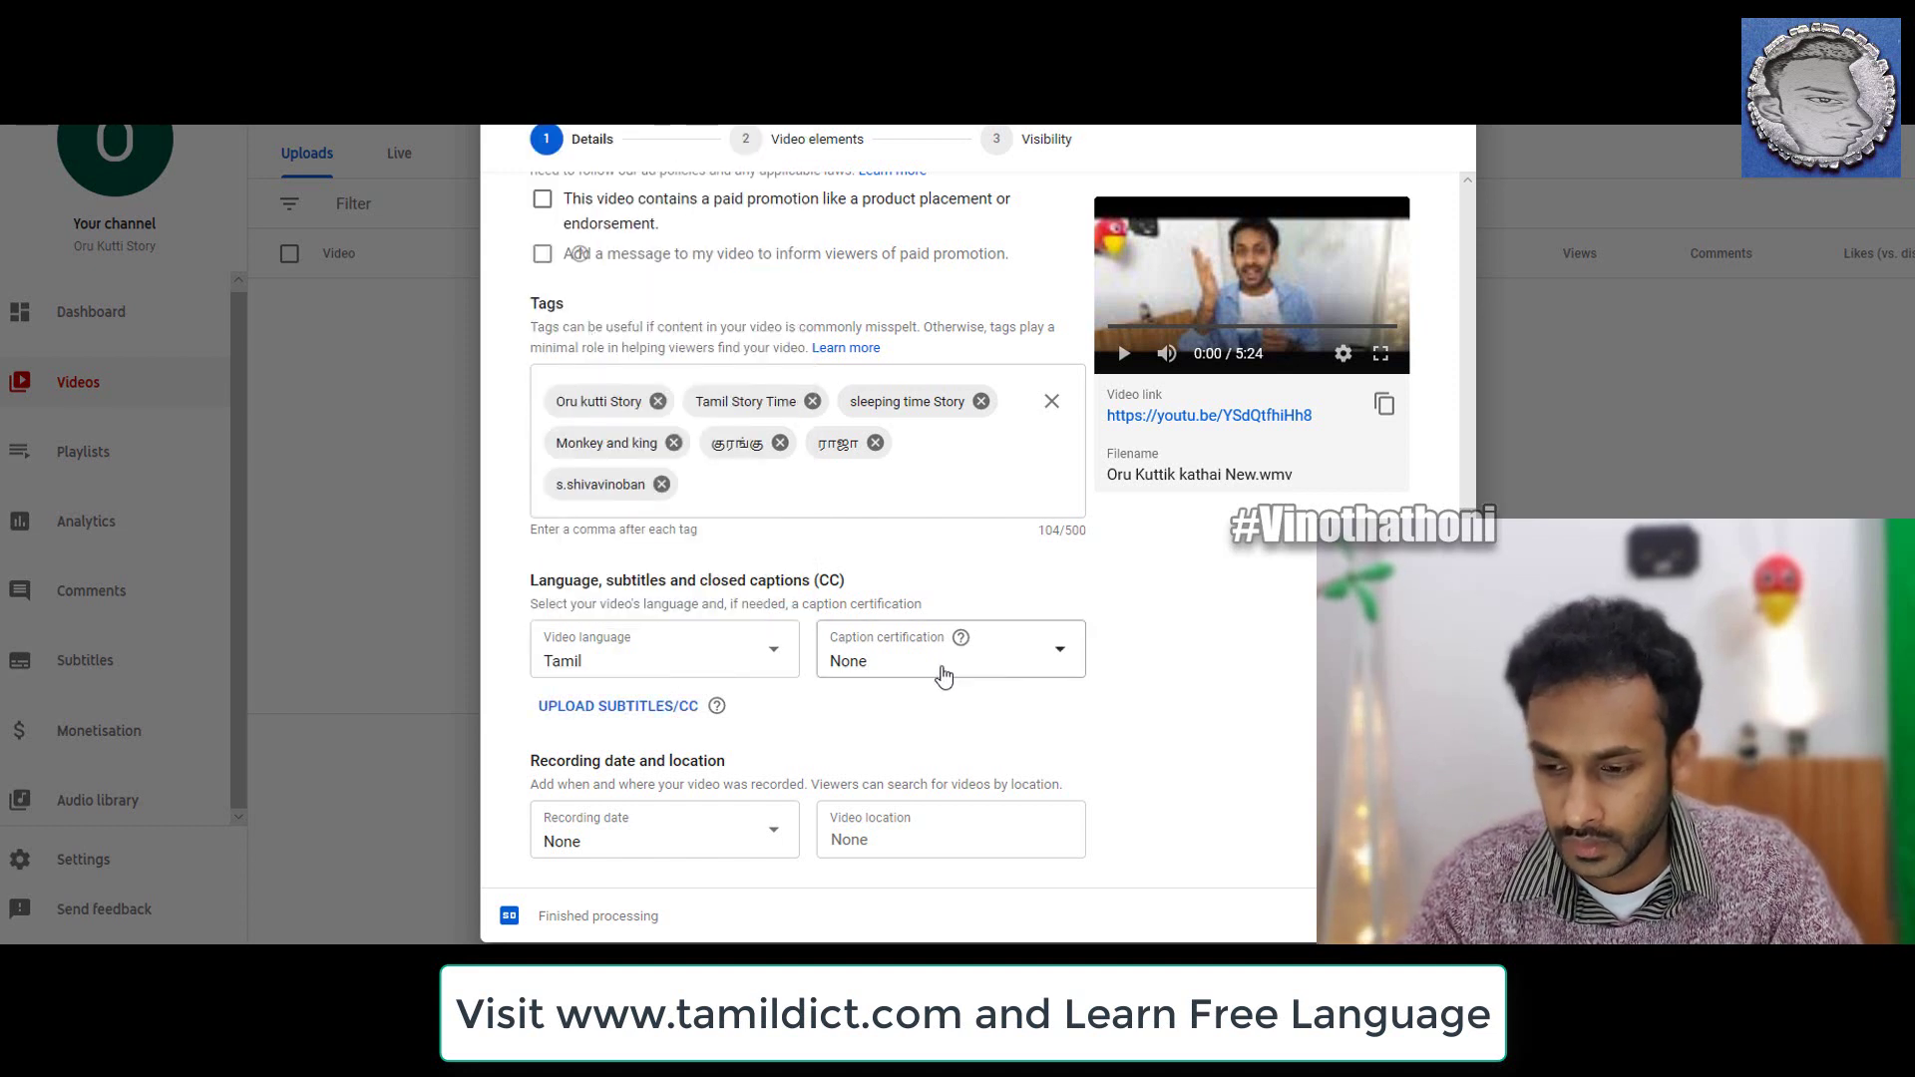
click(774, 847)
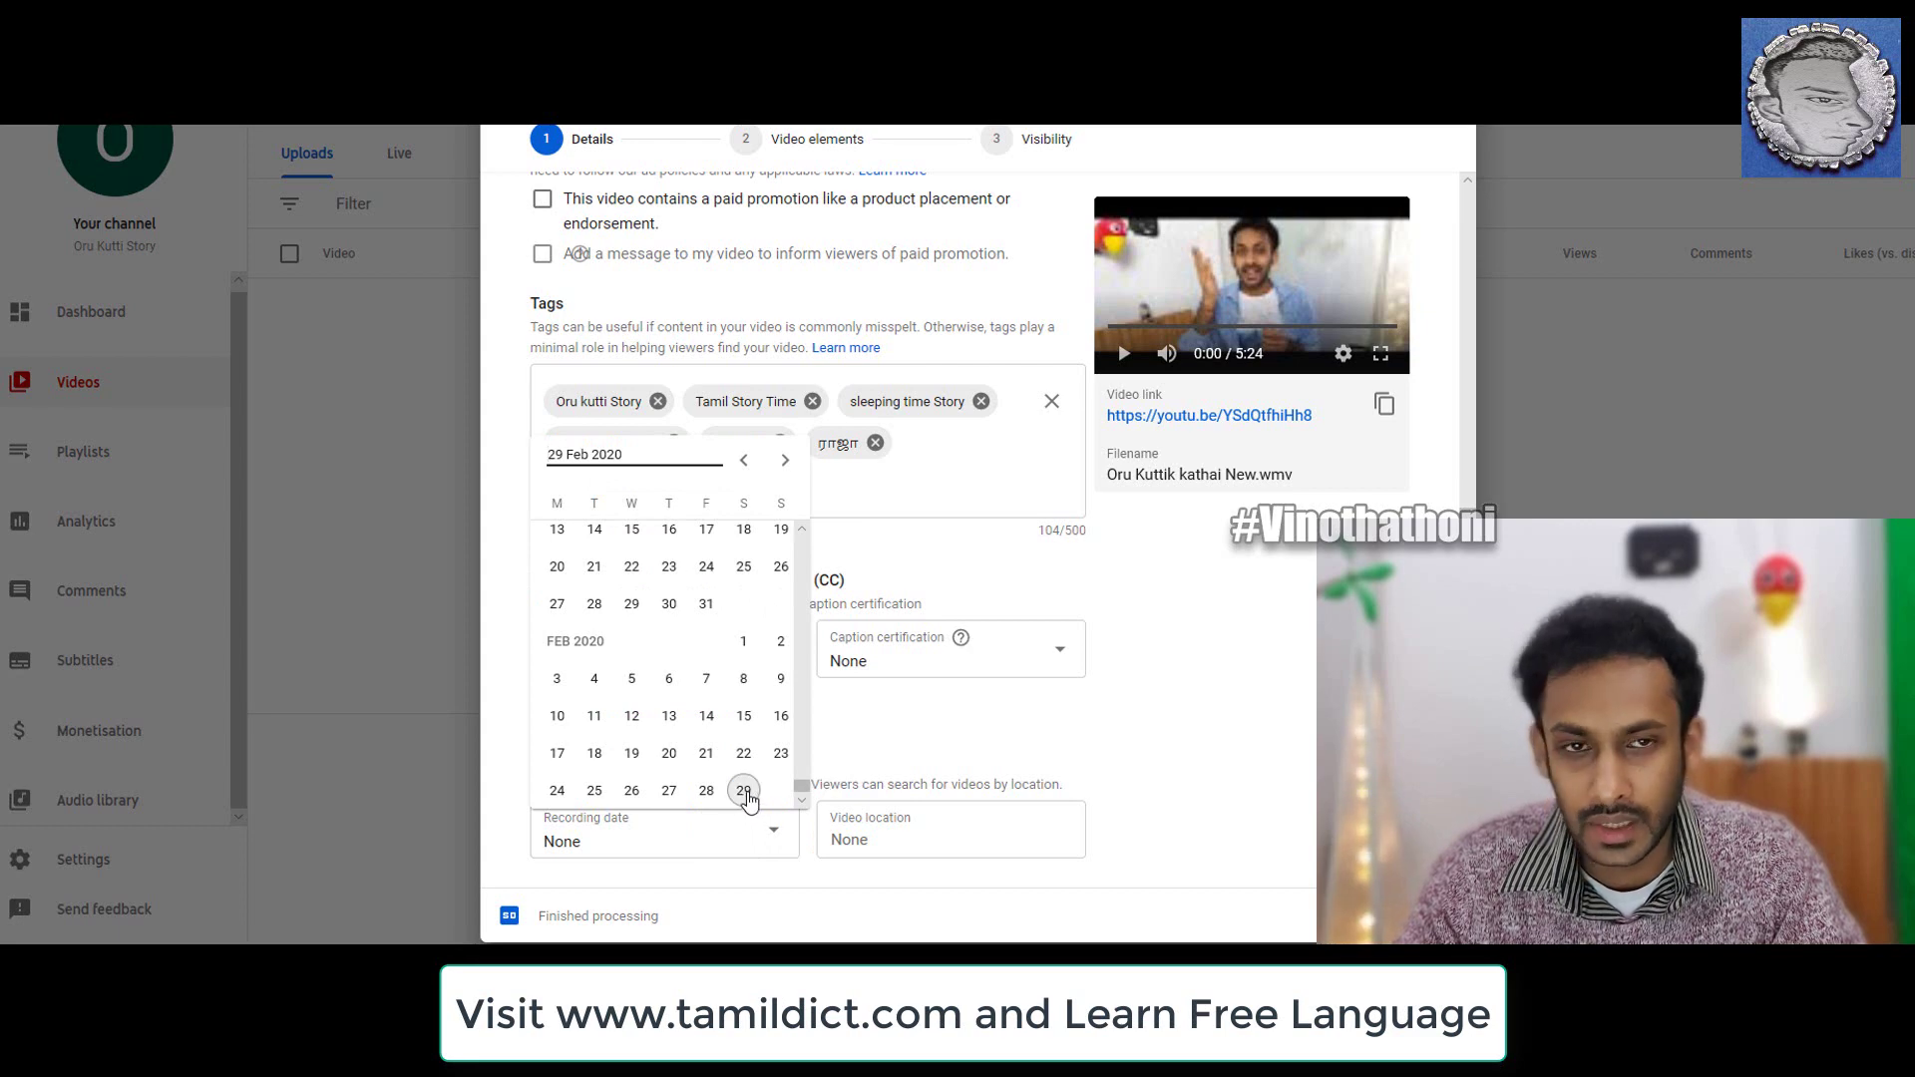
click(744, 791)
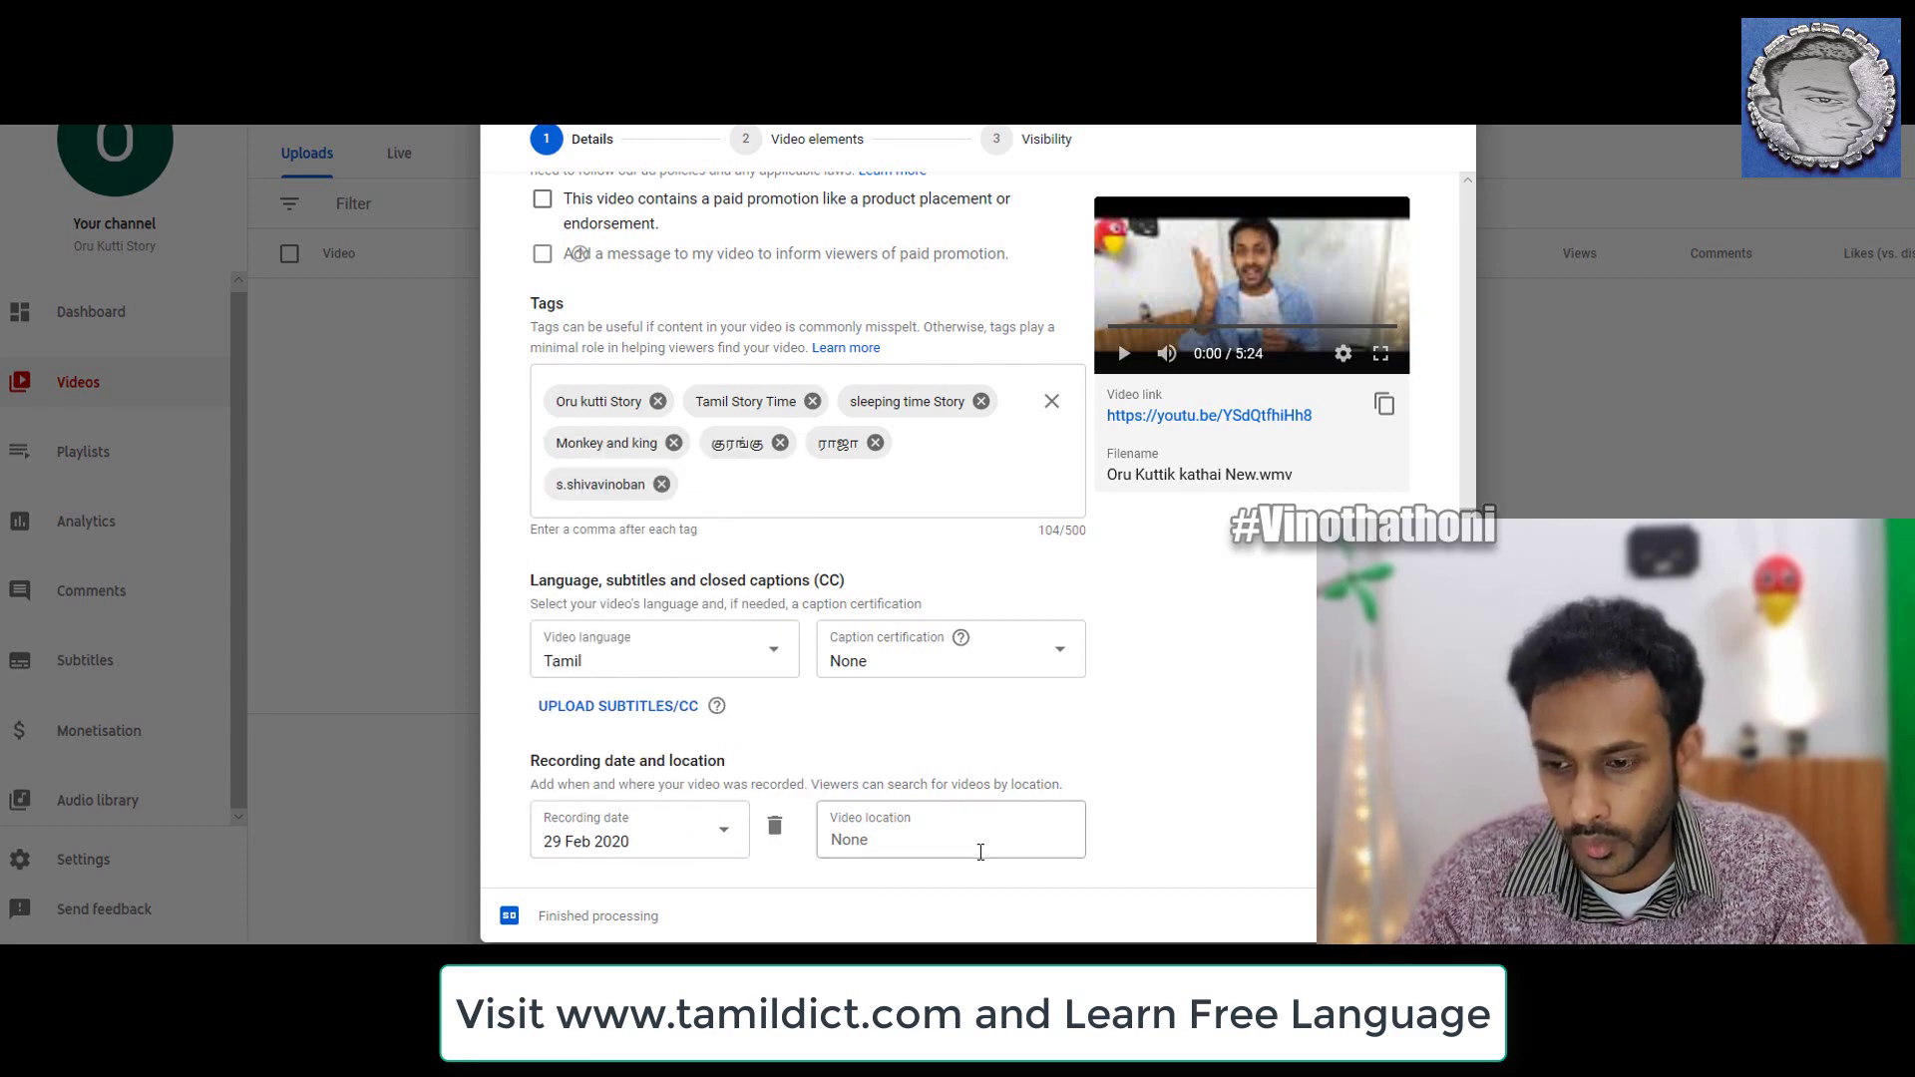
Set the video's category to Entertainment.
scroll(755, 788, down, 2)
scroll(768, 703, down, 2)
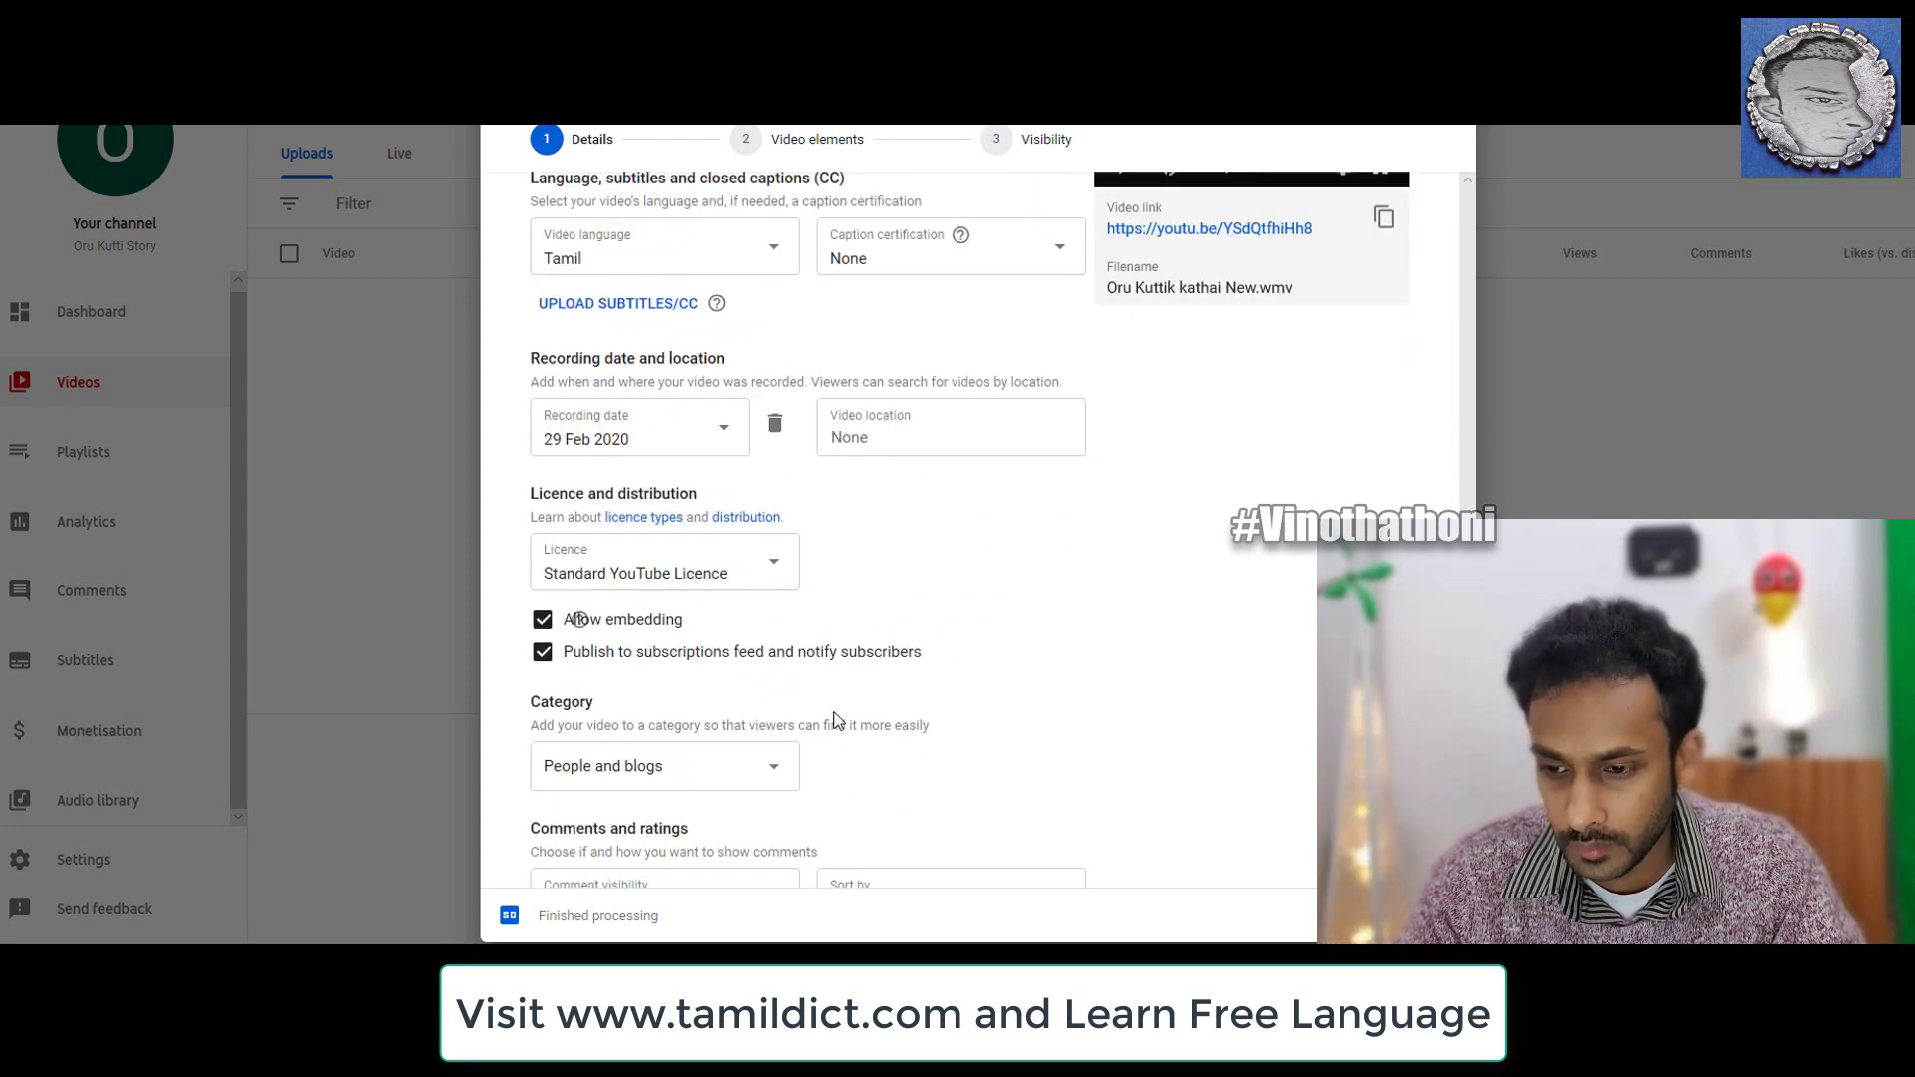
scroll(753, 625, down, 1)
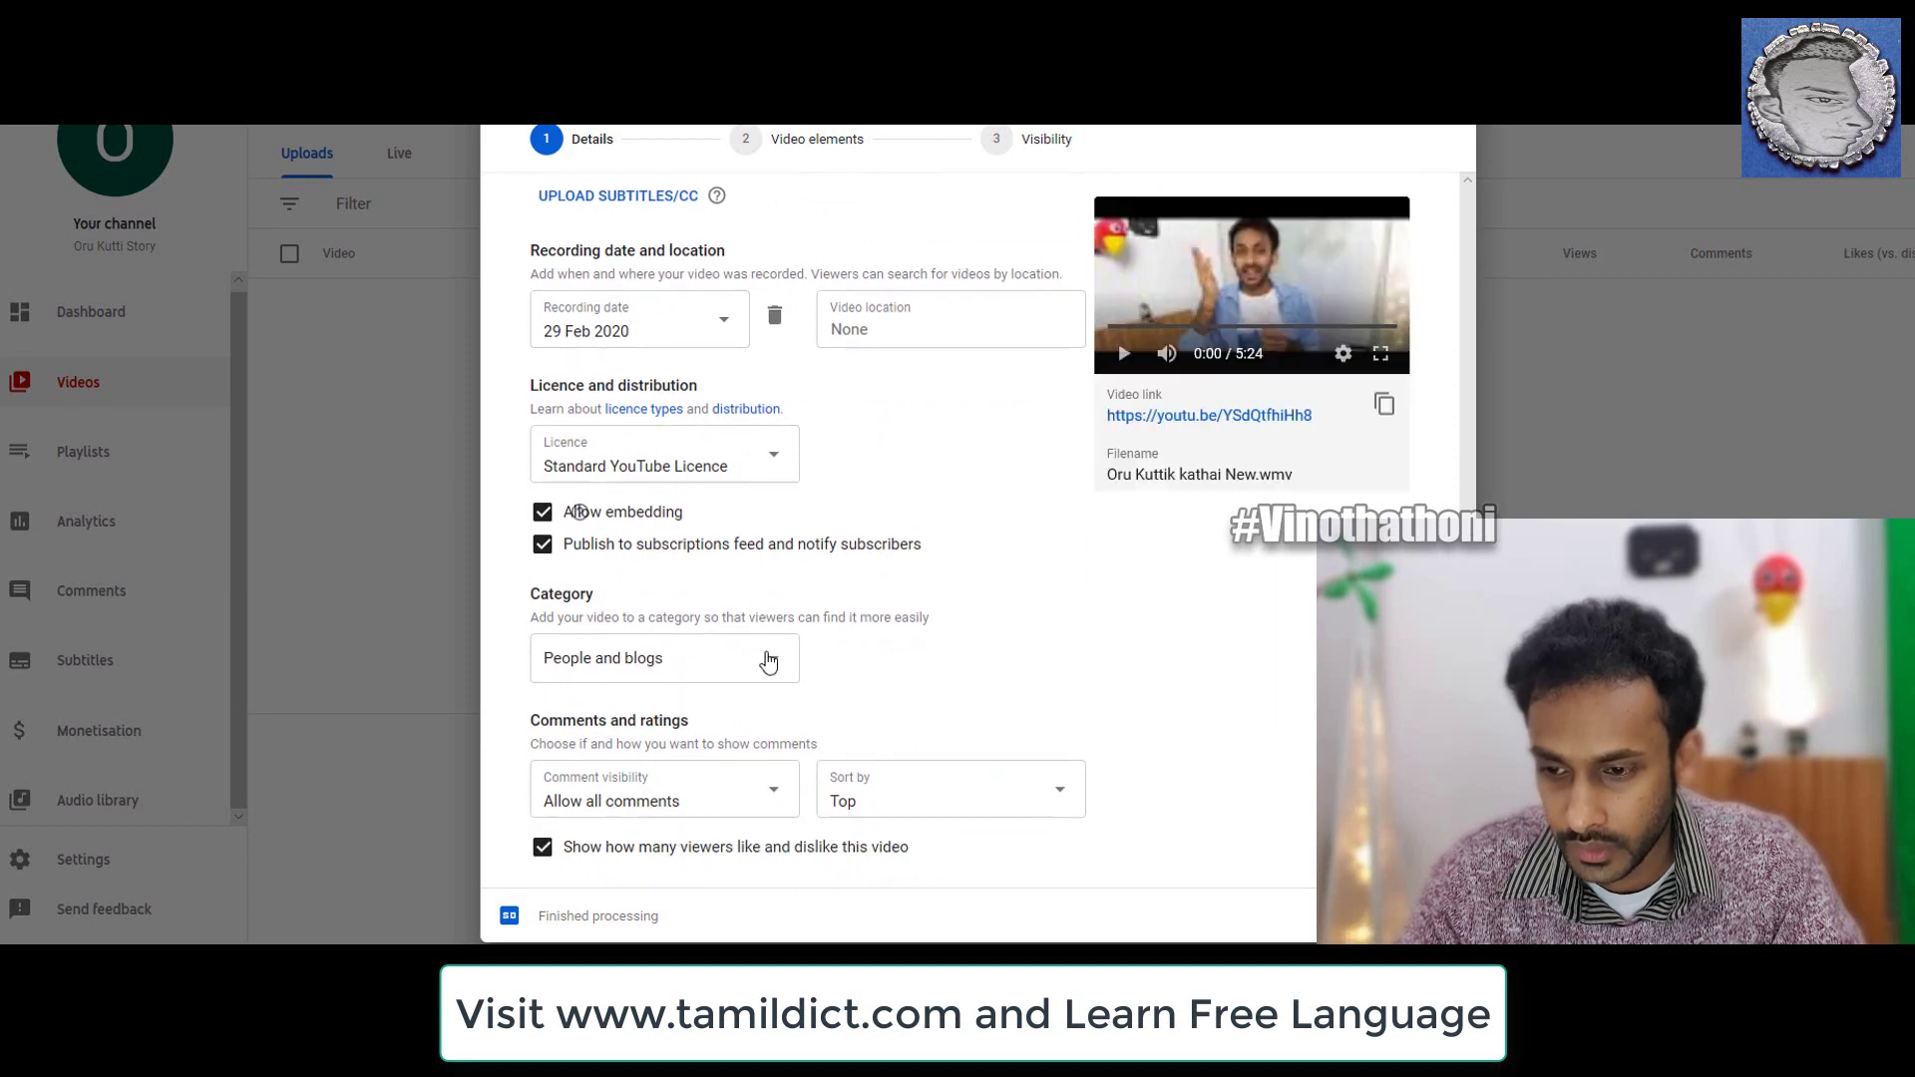
click(689, 678)
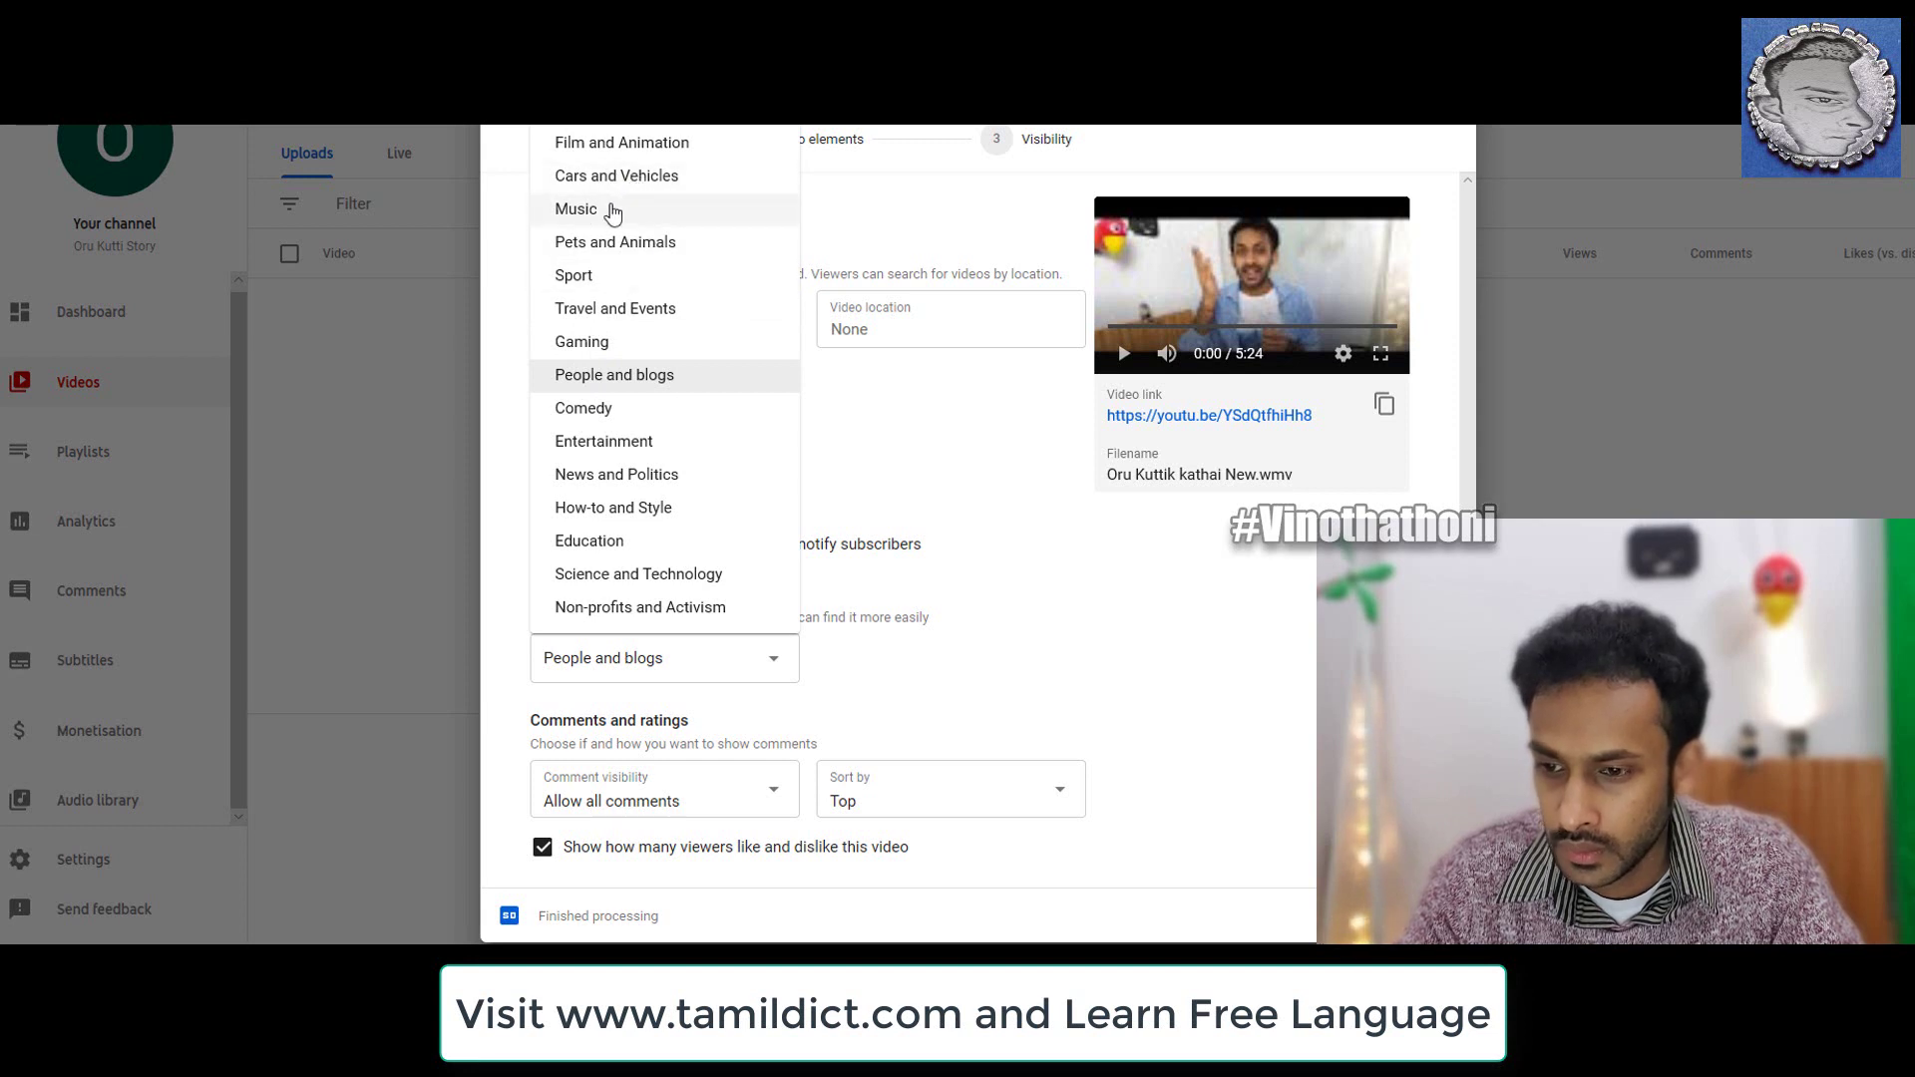
click(630, 454)
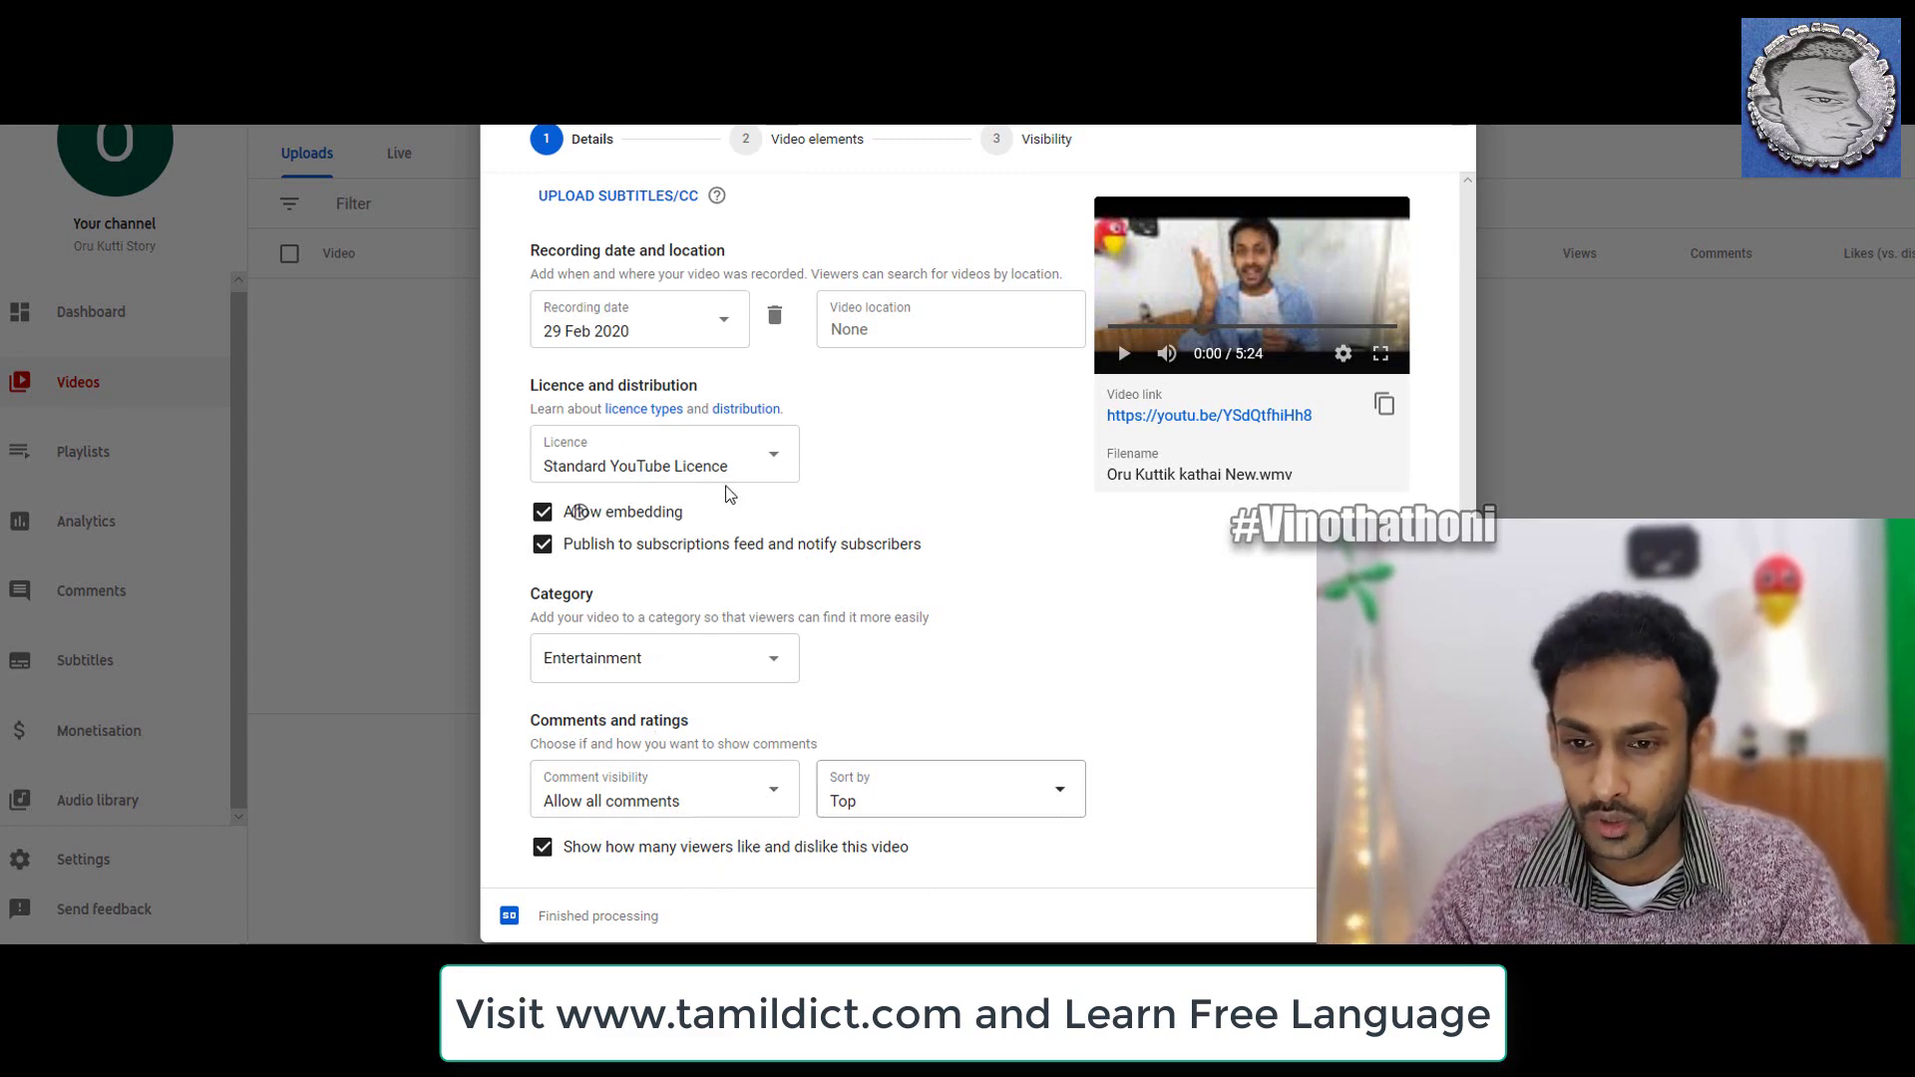
Try each of the three suggested thumbnails and select the middle one, with the raised hand.
scroll(821, 509, up, 10)
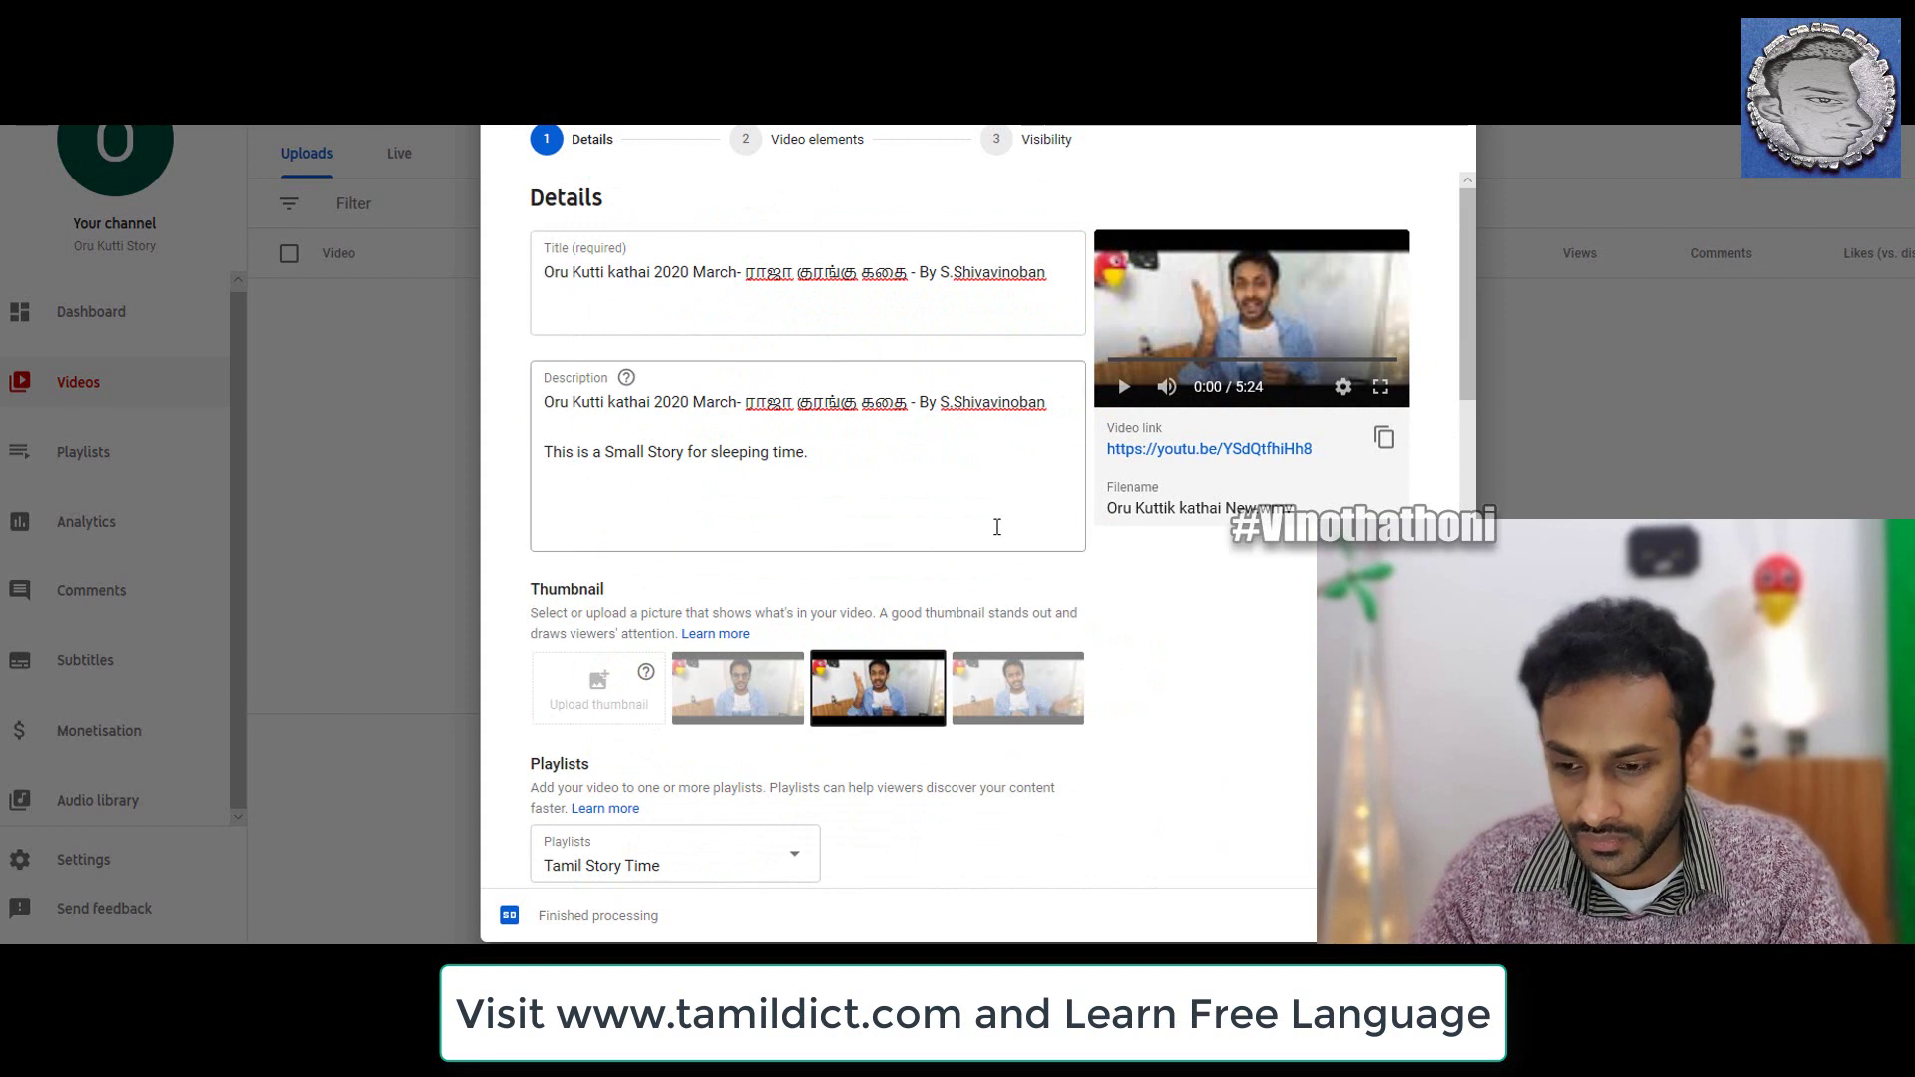
click(754, 701)
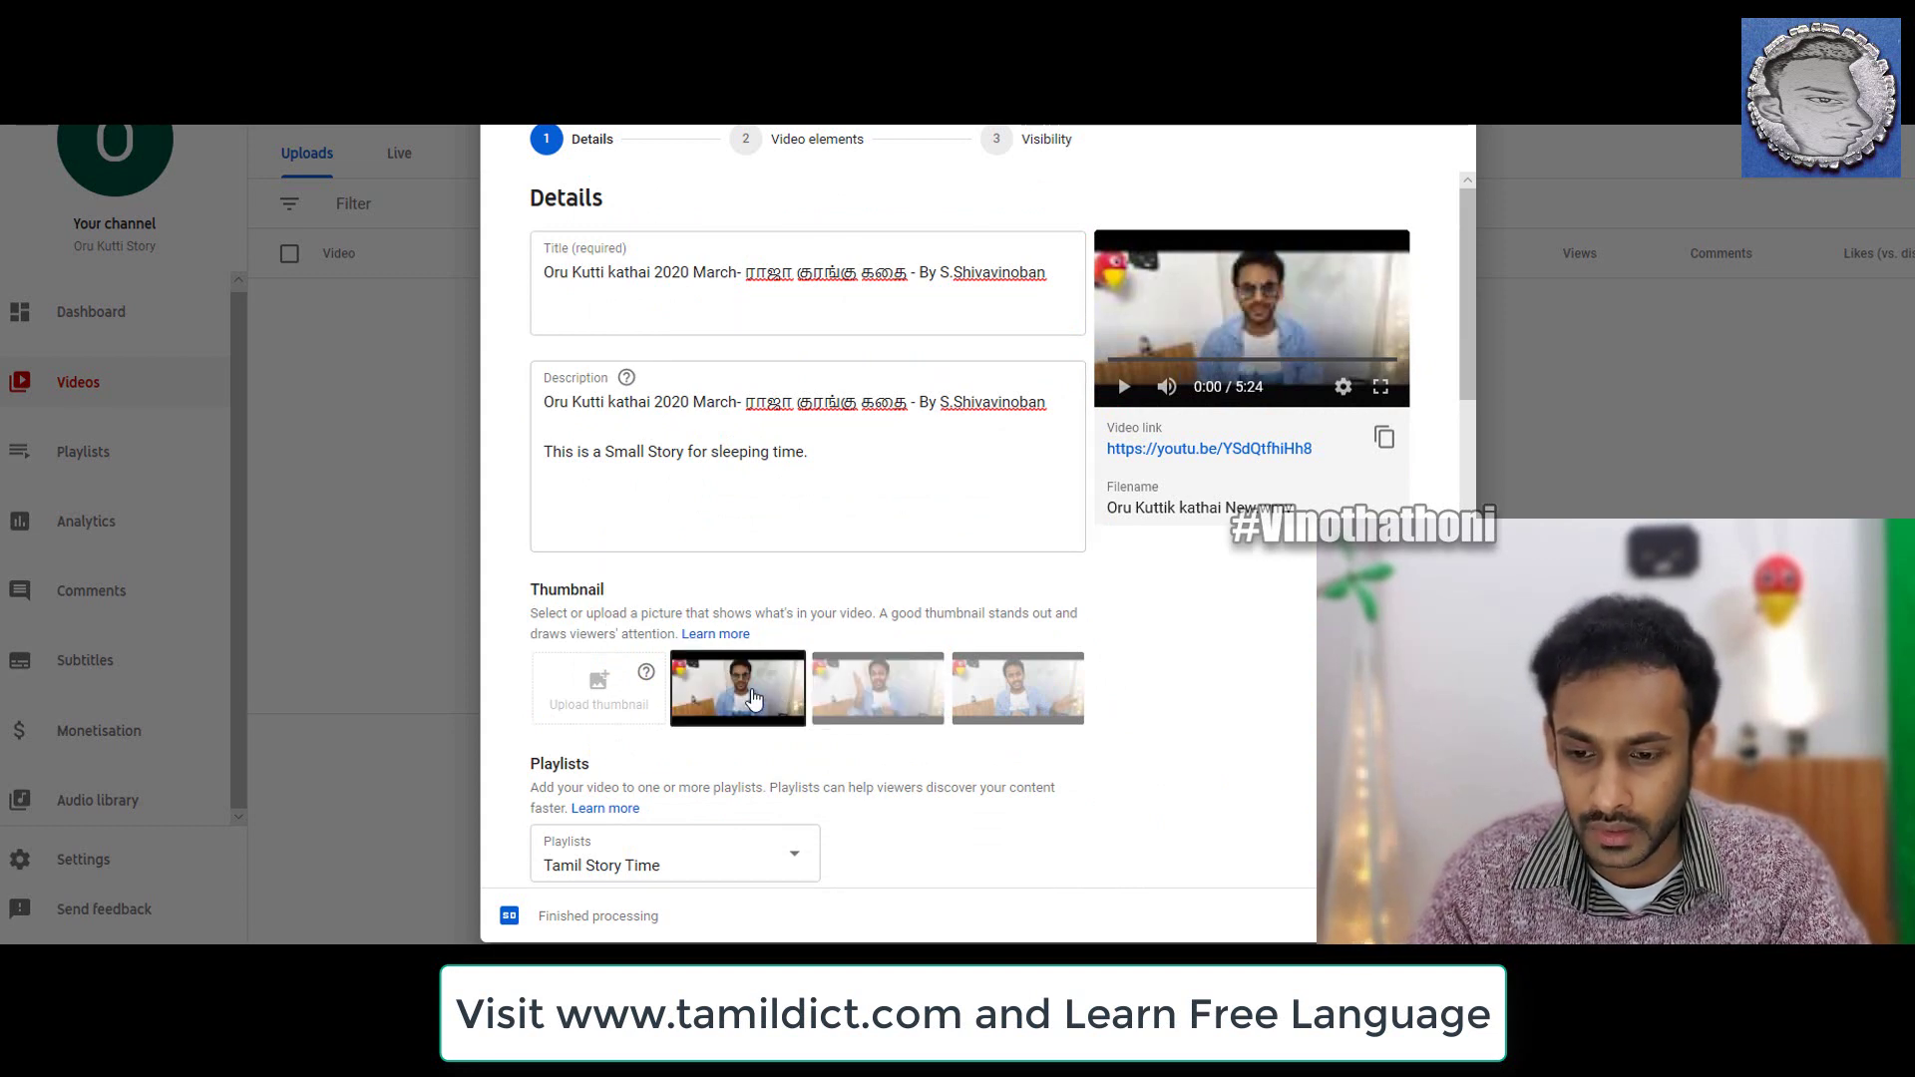
click(850, 708)
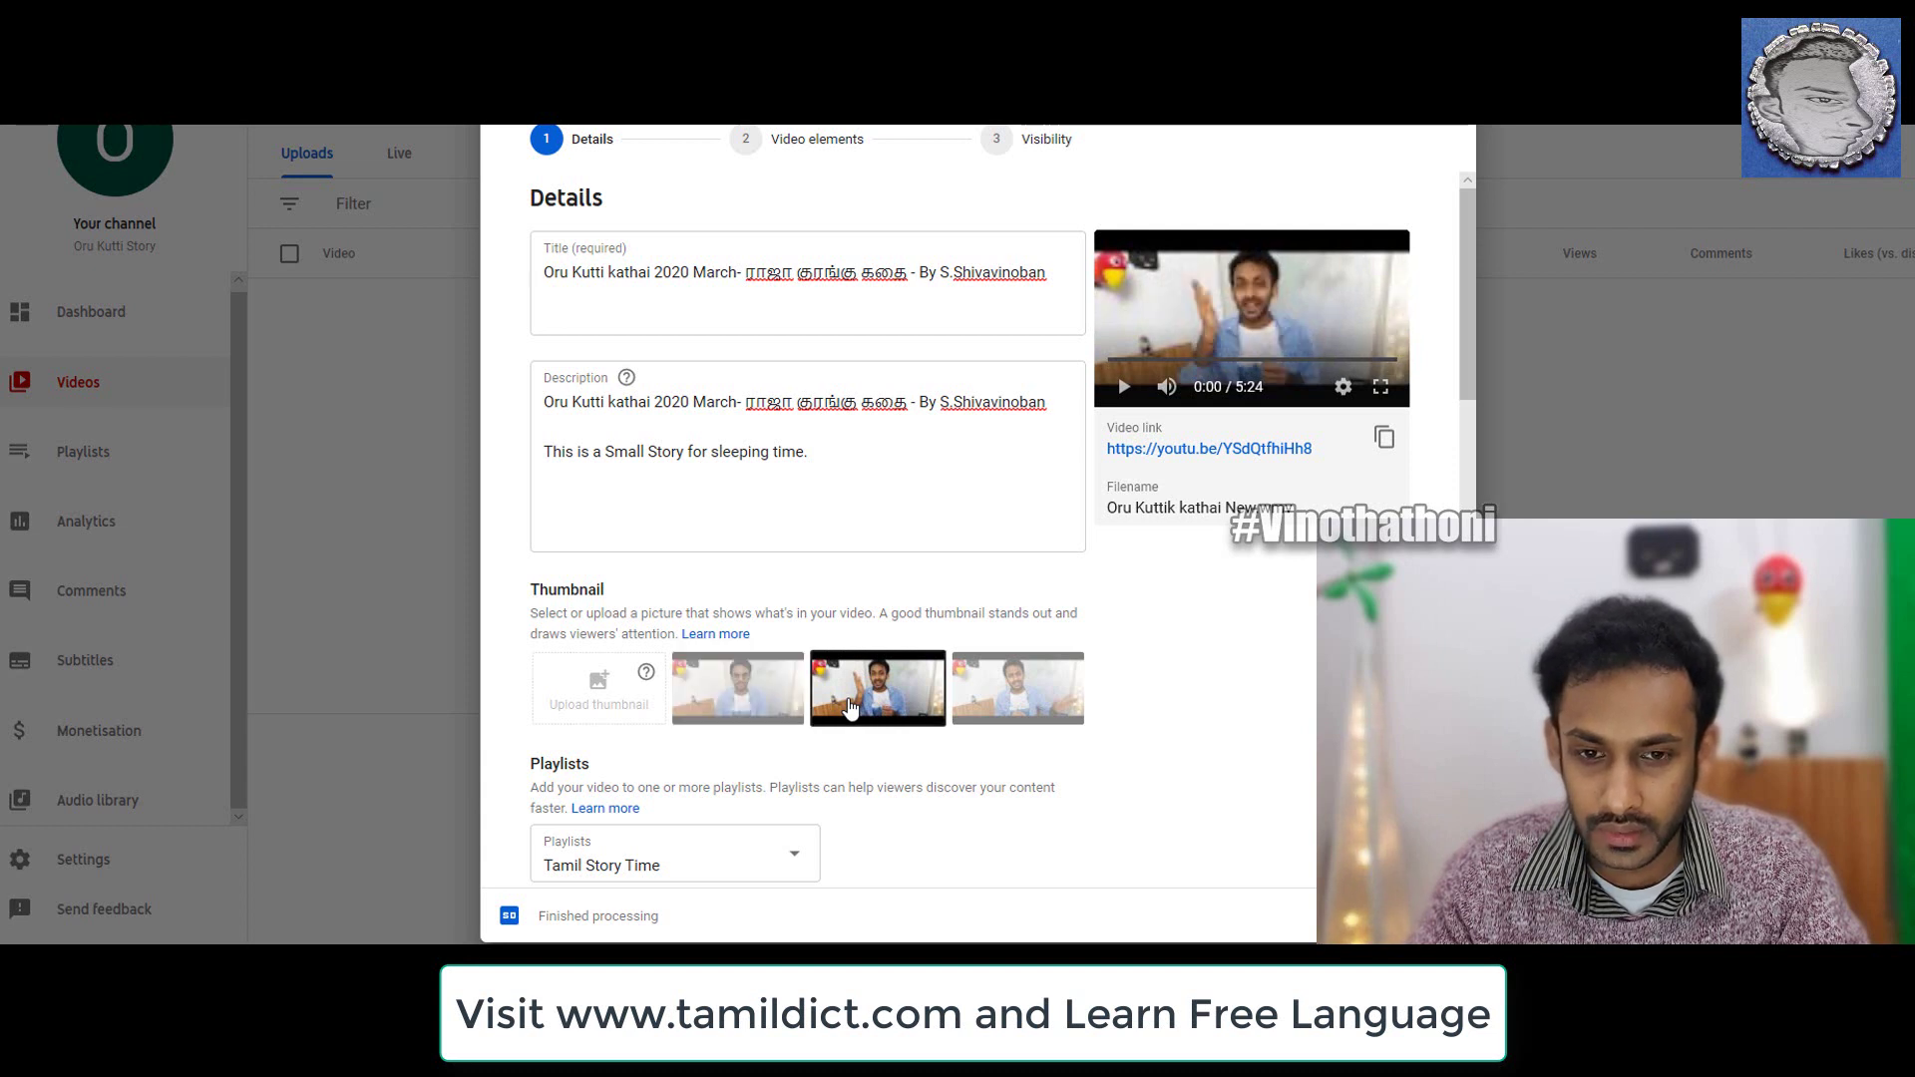
click(1051, 706)
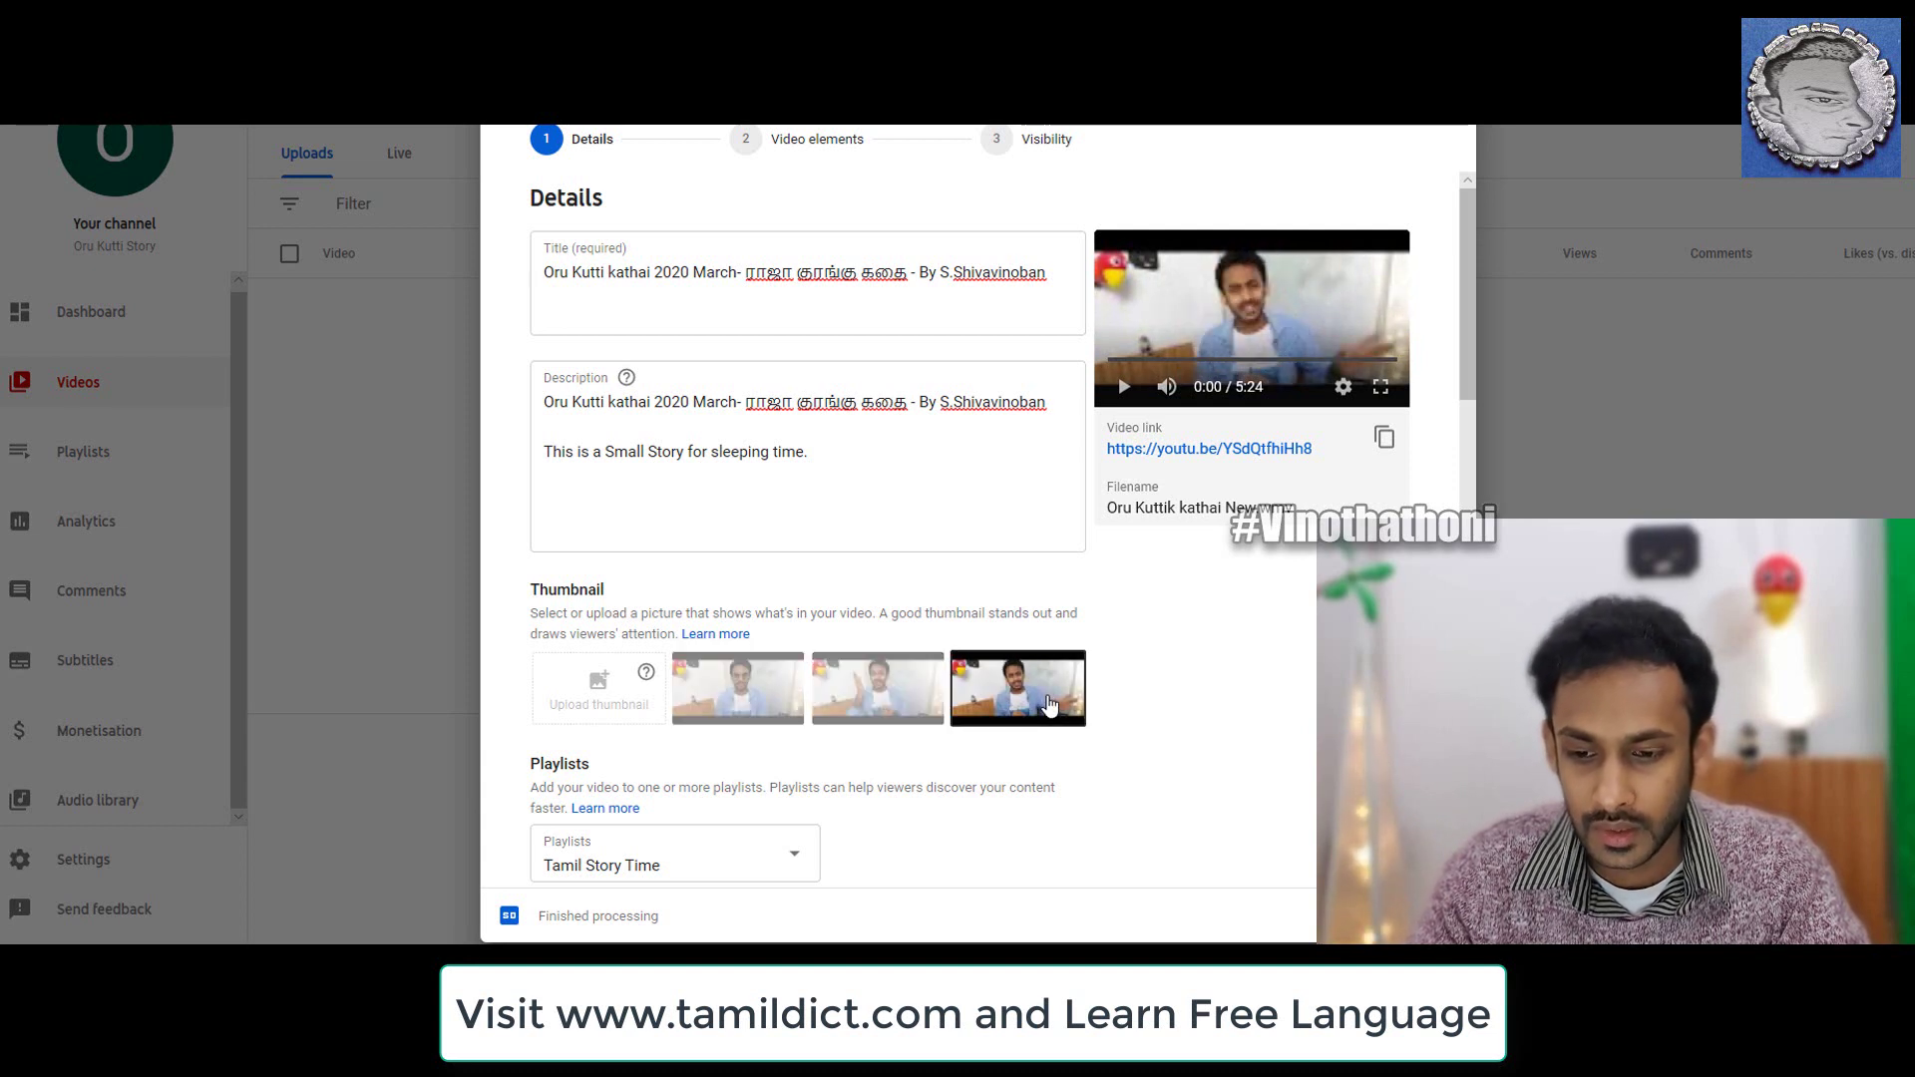
click(875, 701)
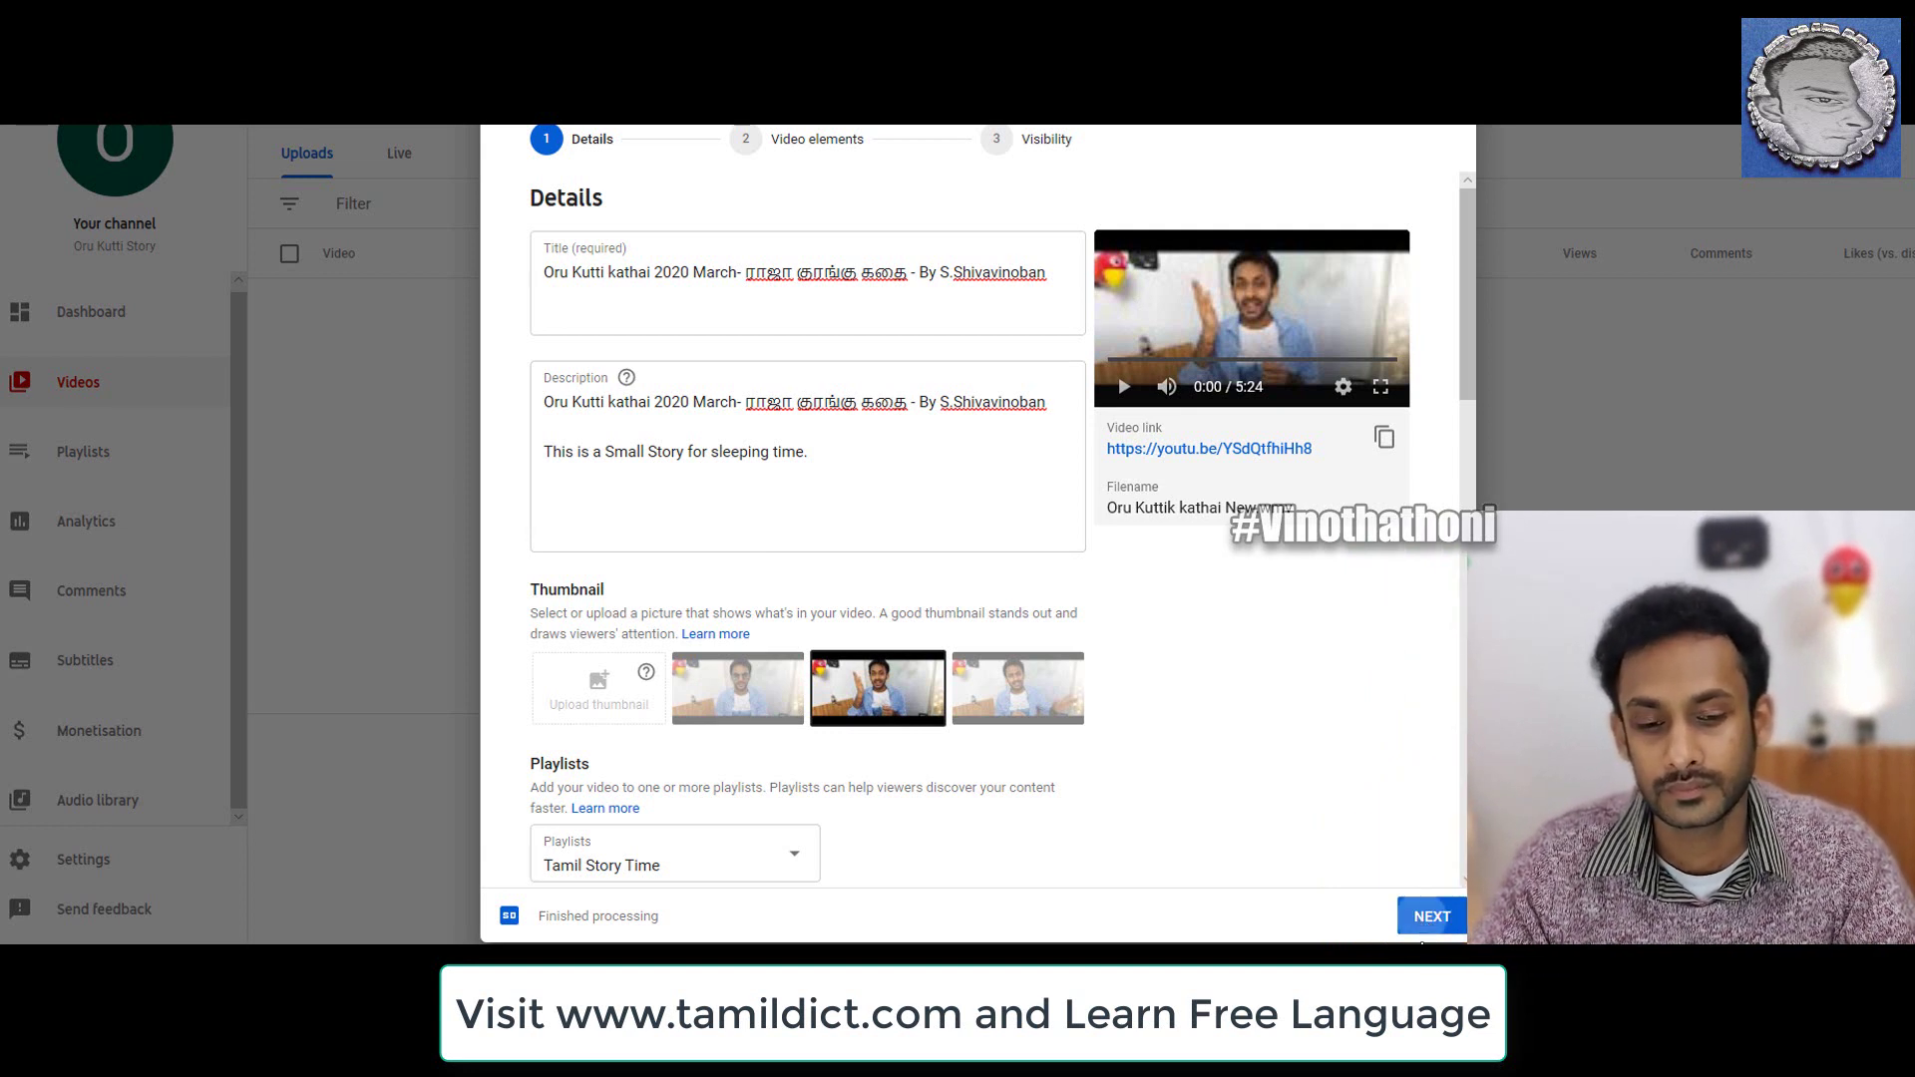
Skip adding an end screen or cards and set the video's visibility to Public.
click(1422, 934)
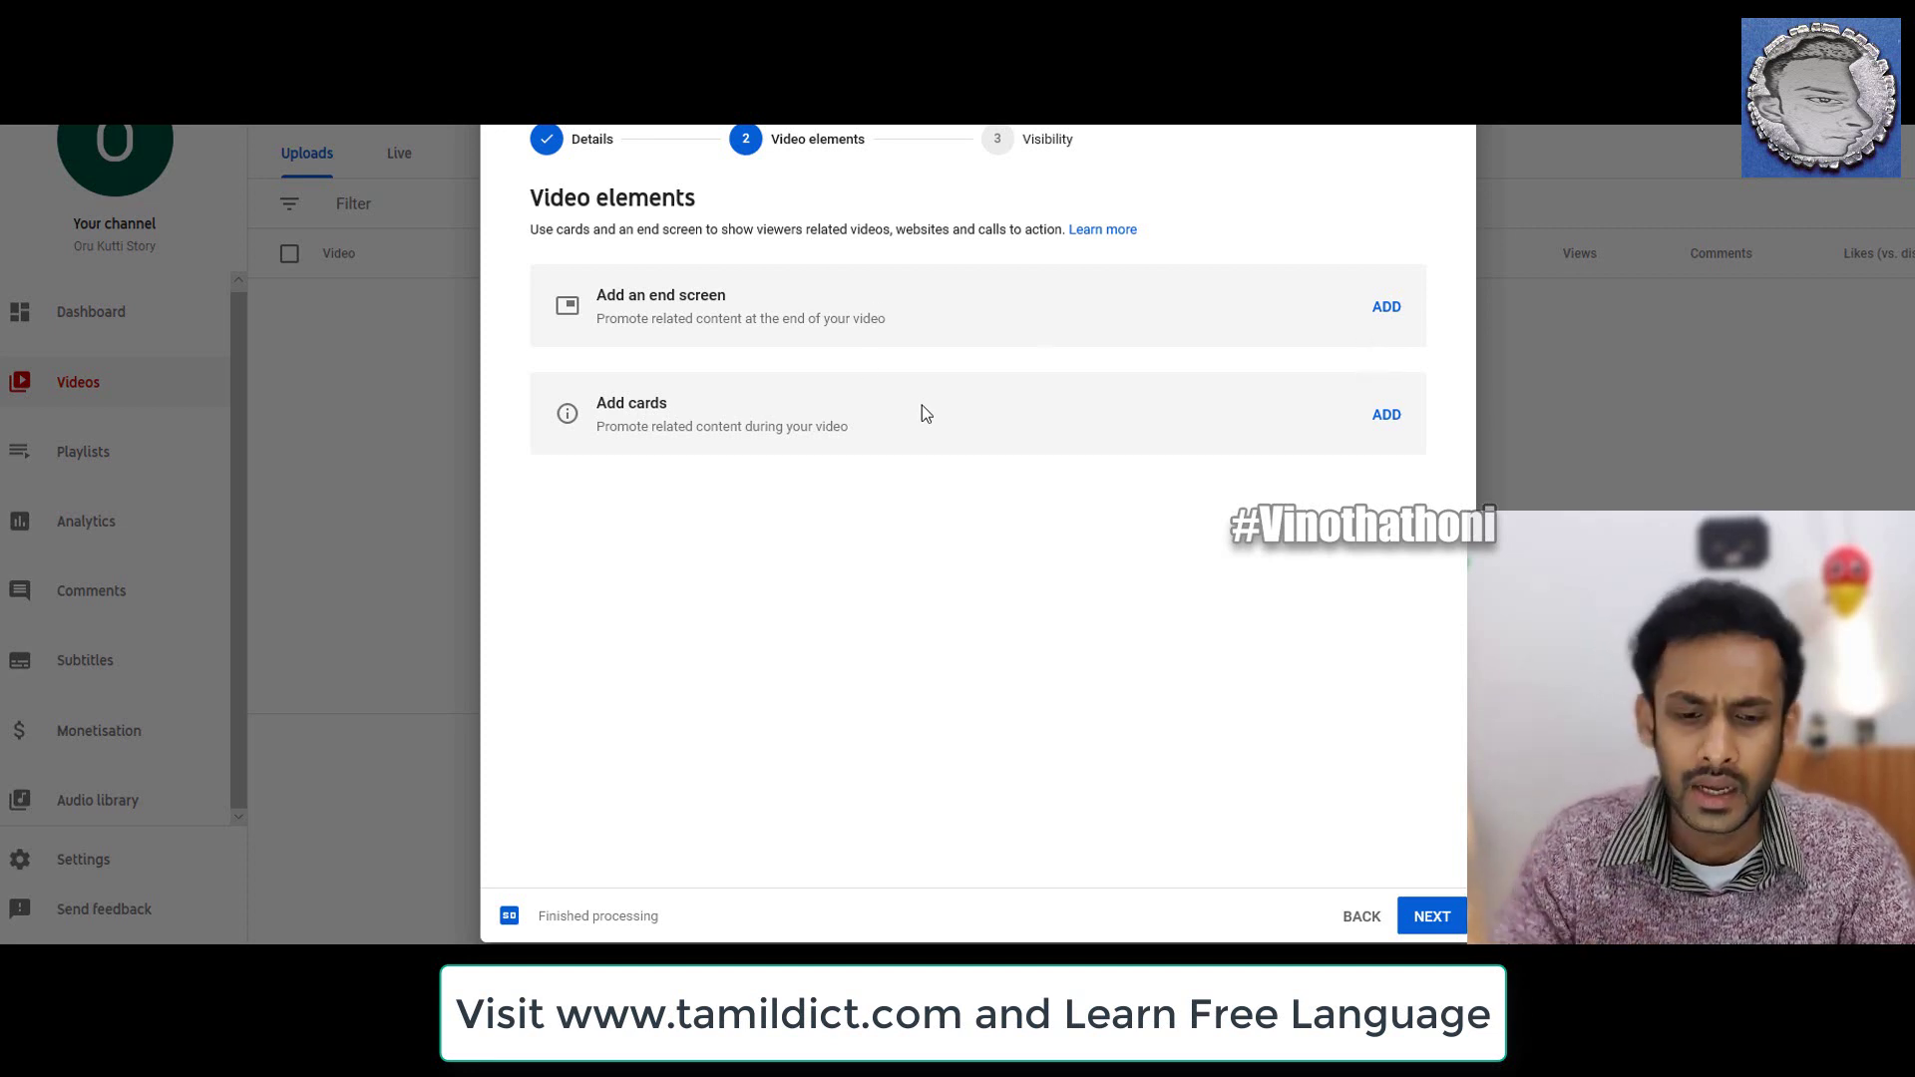
click(1432, 915)
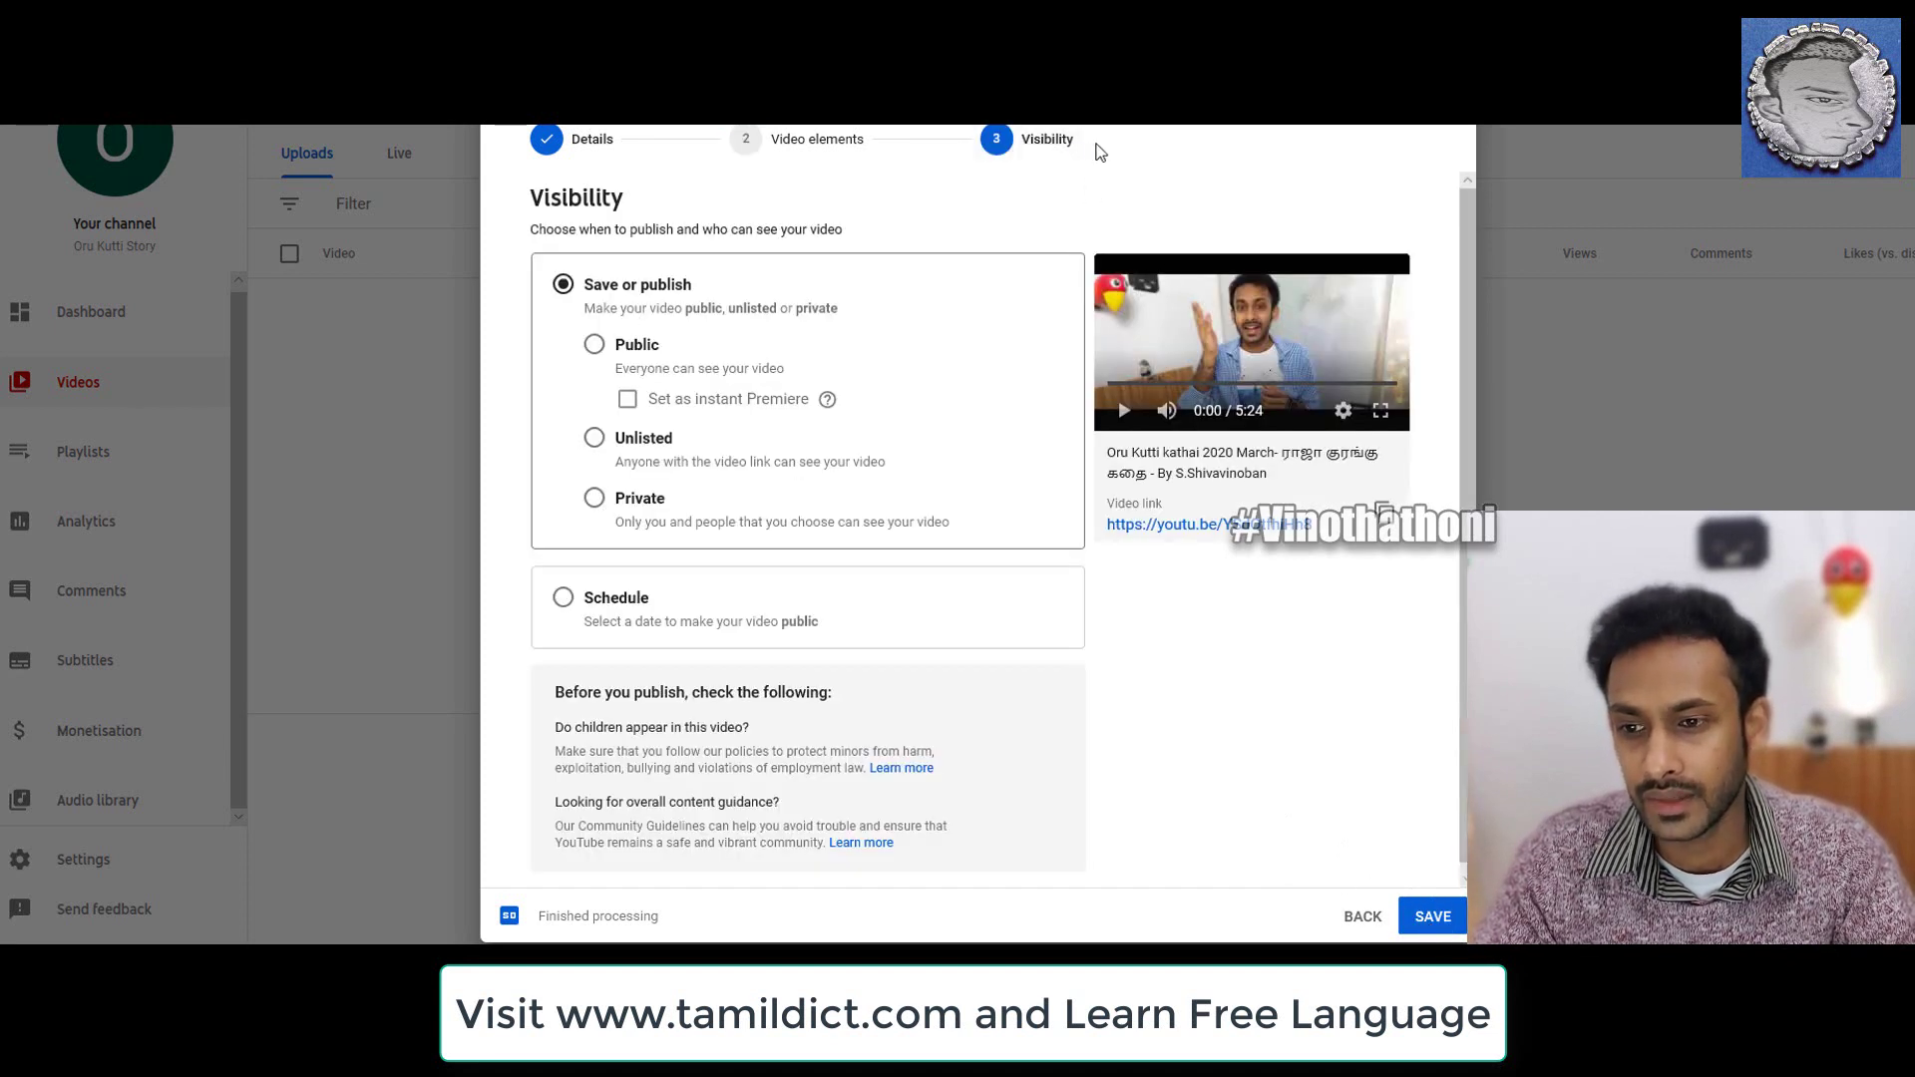
click(595, 344)
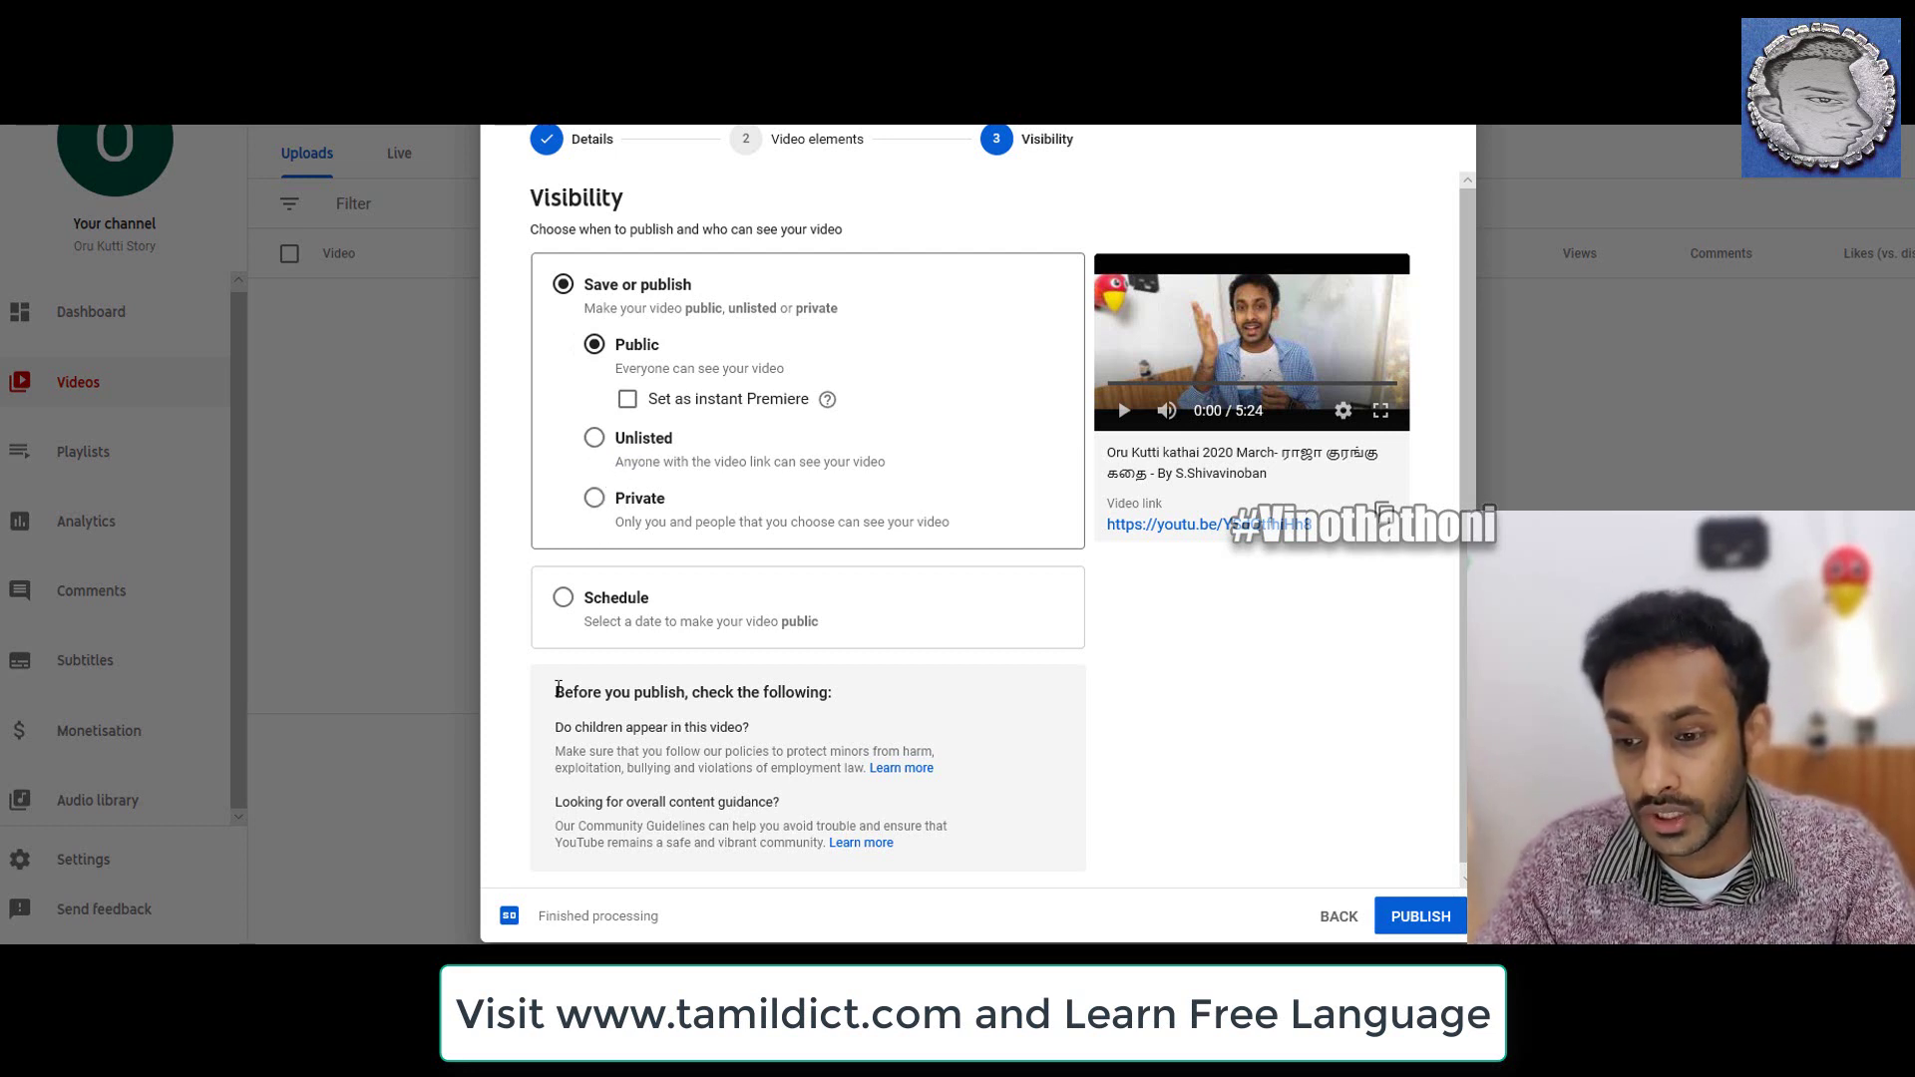
Try scheduling the video to go public on 1 Mar 2020 at 09:00.
click(563, 600)
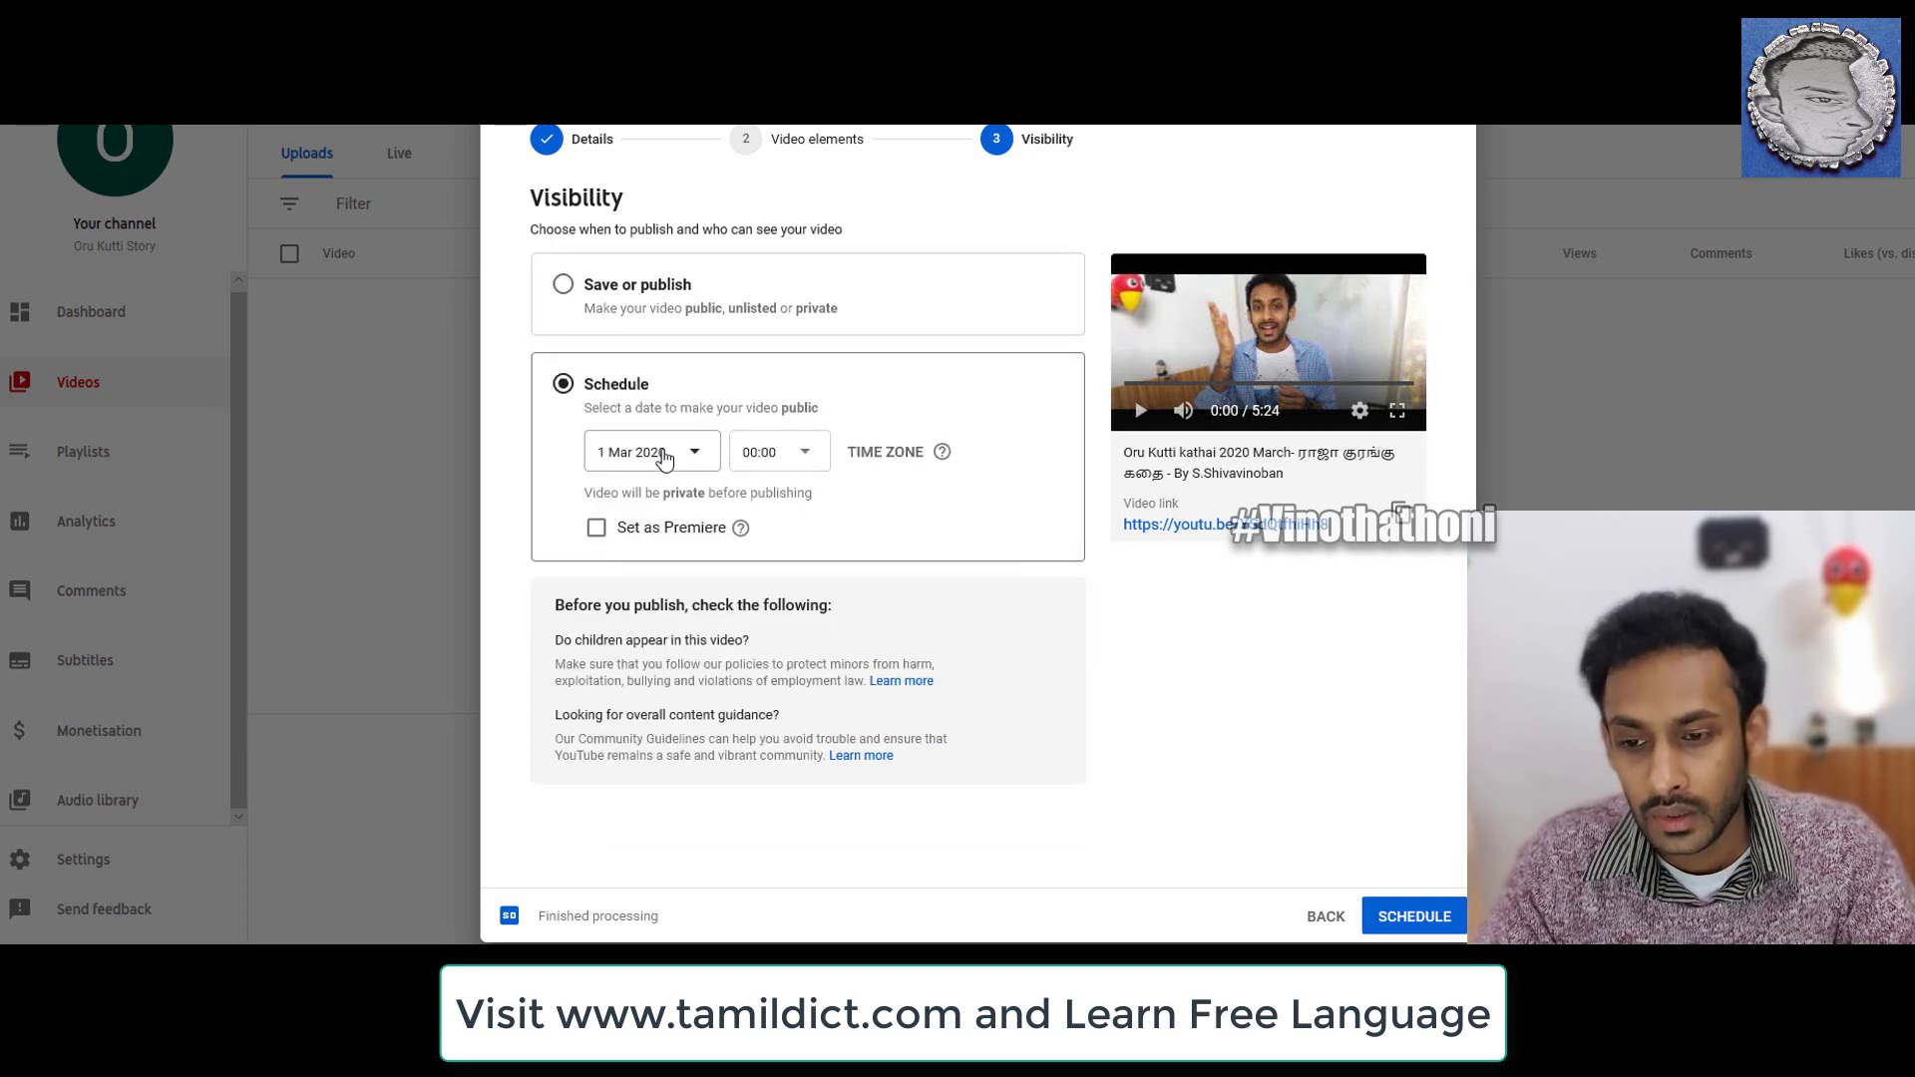
click(763, 452)
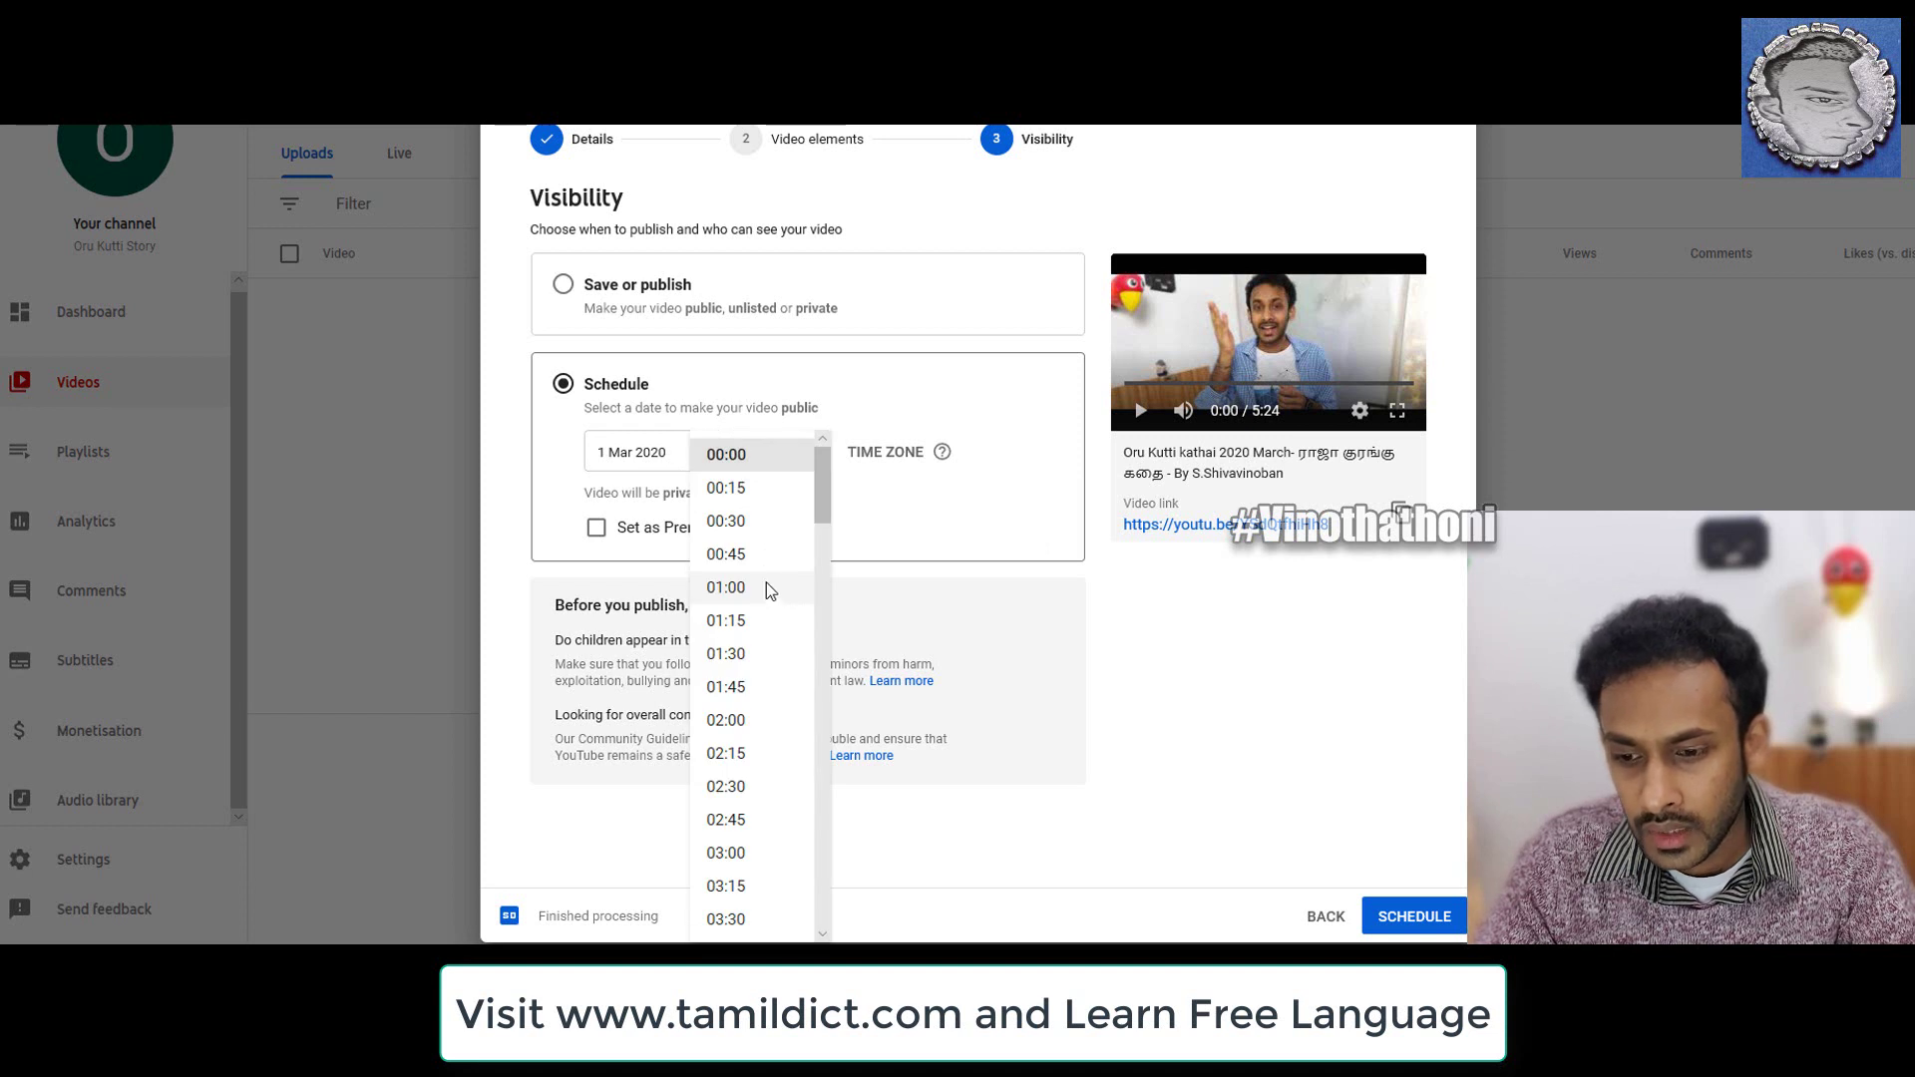
scroll(731, 795, down, 4)
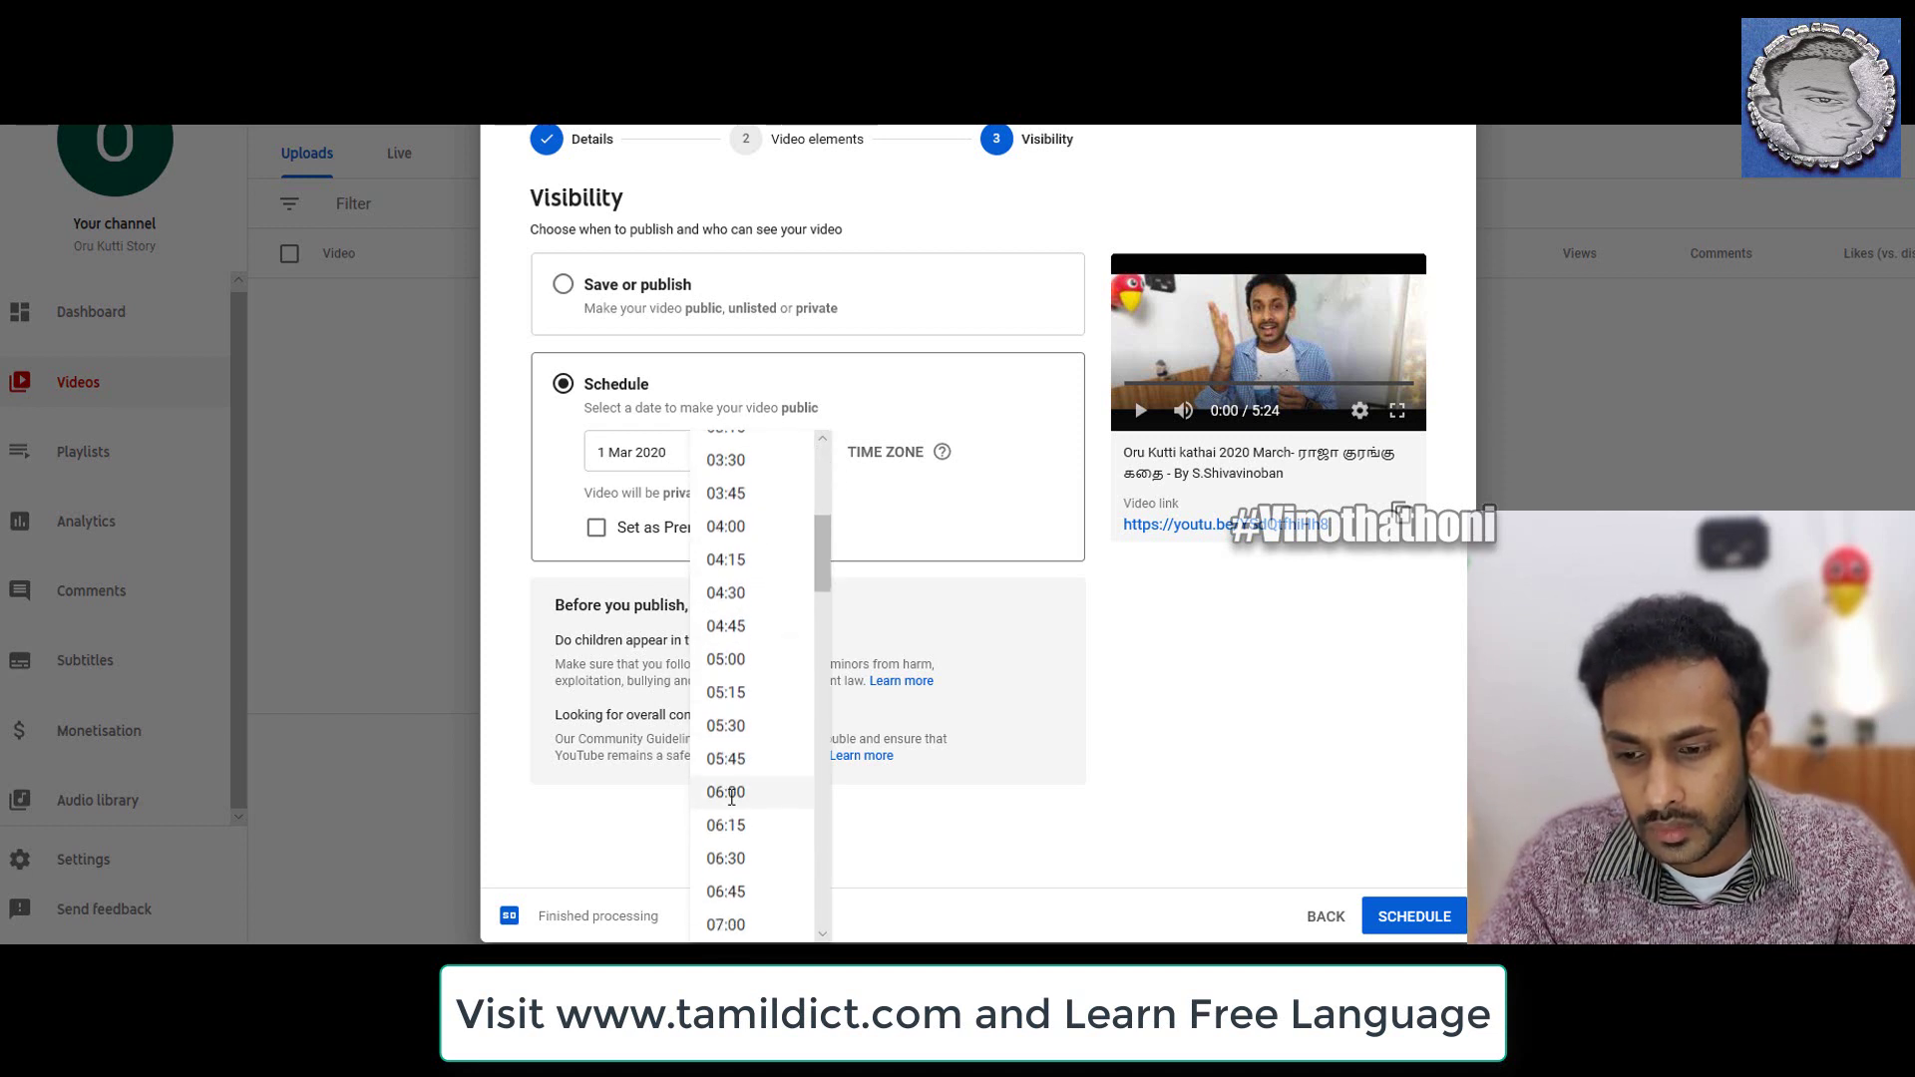
scroll(731, 795, down, 5)
click(731, 793)
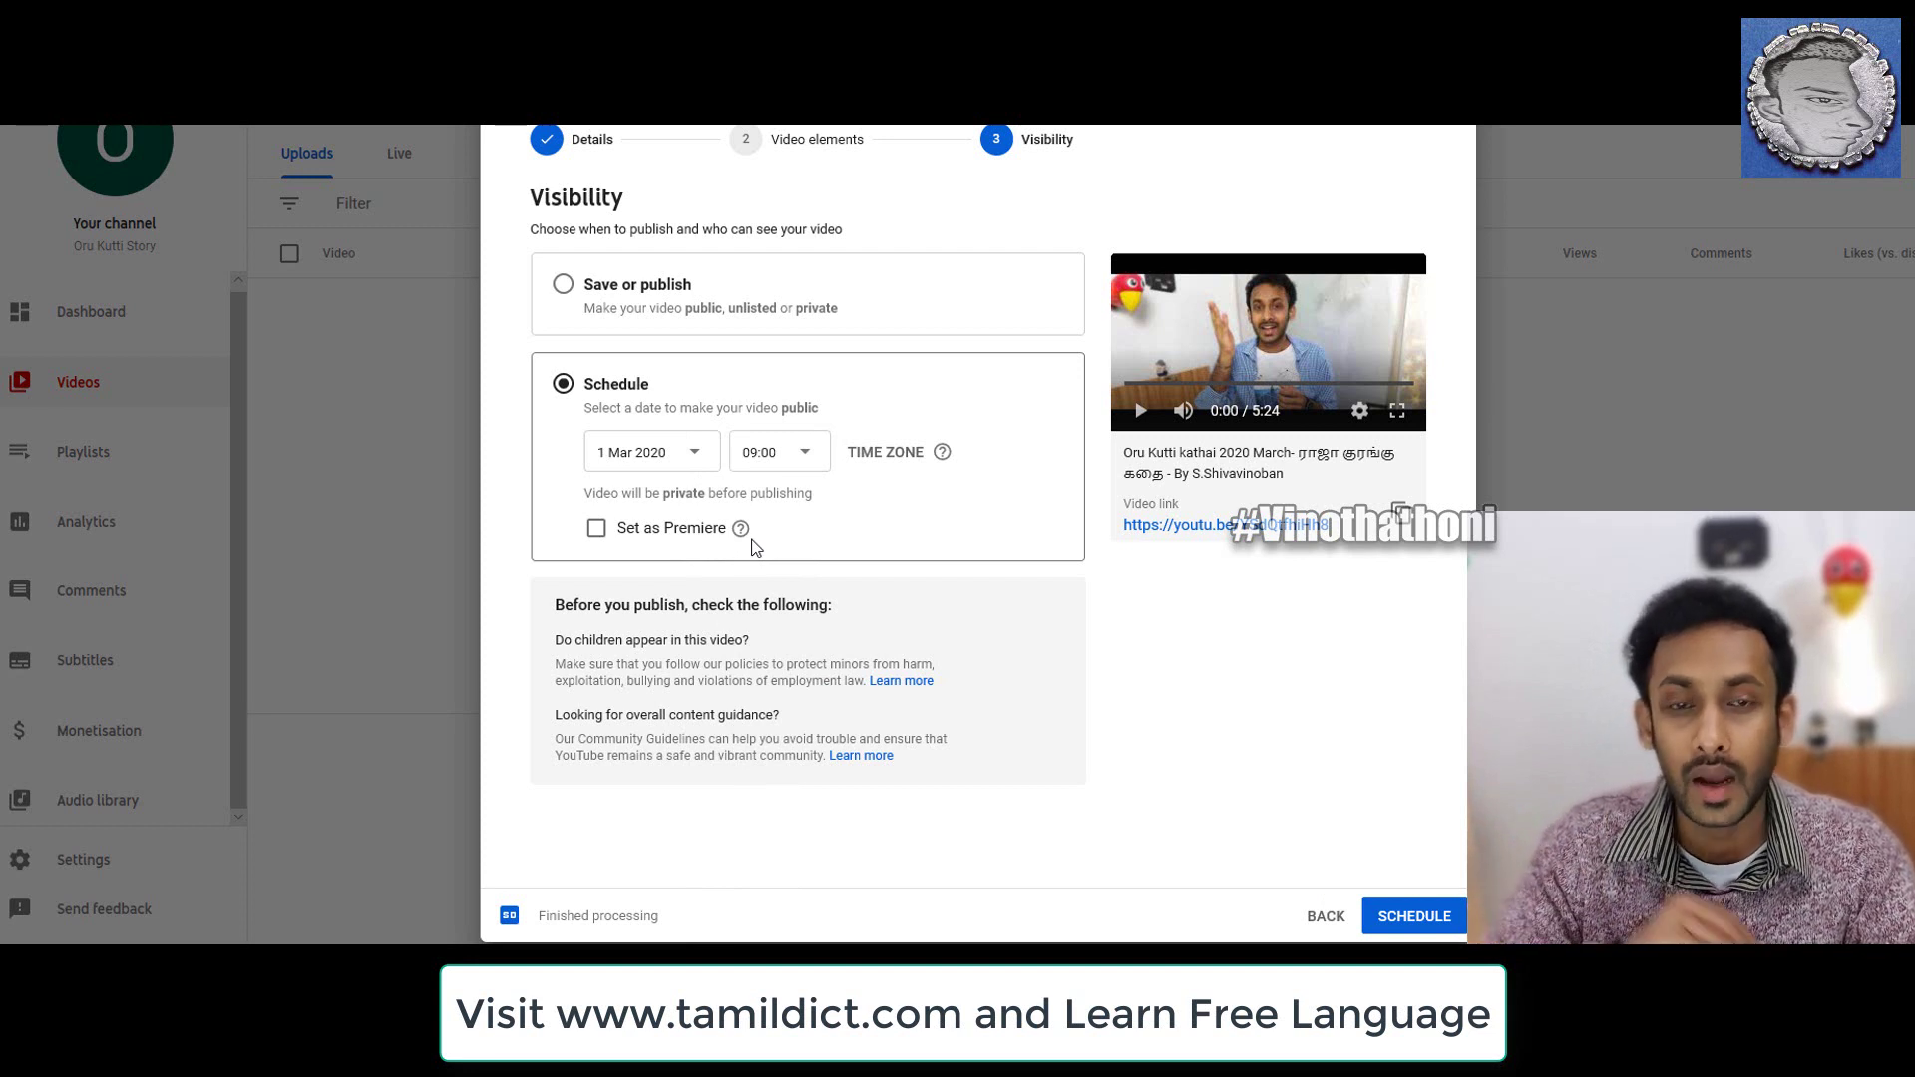
mouse_move(748, 531)
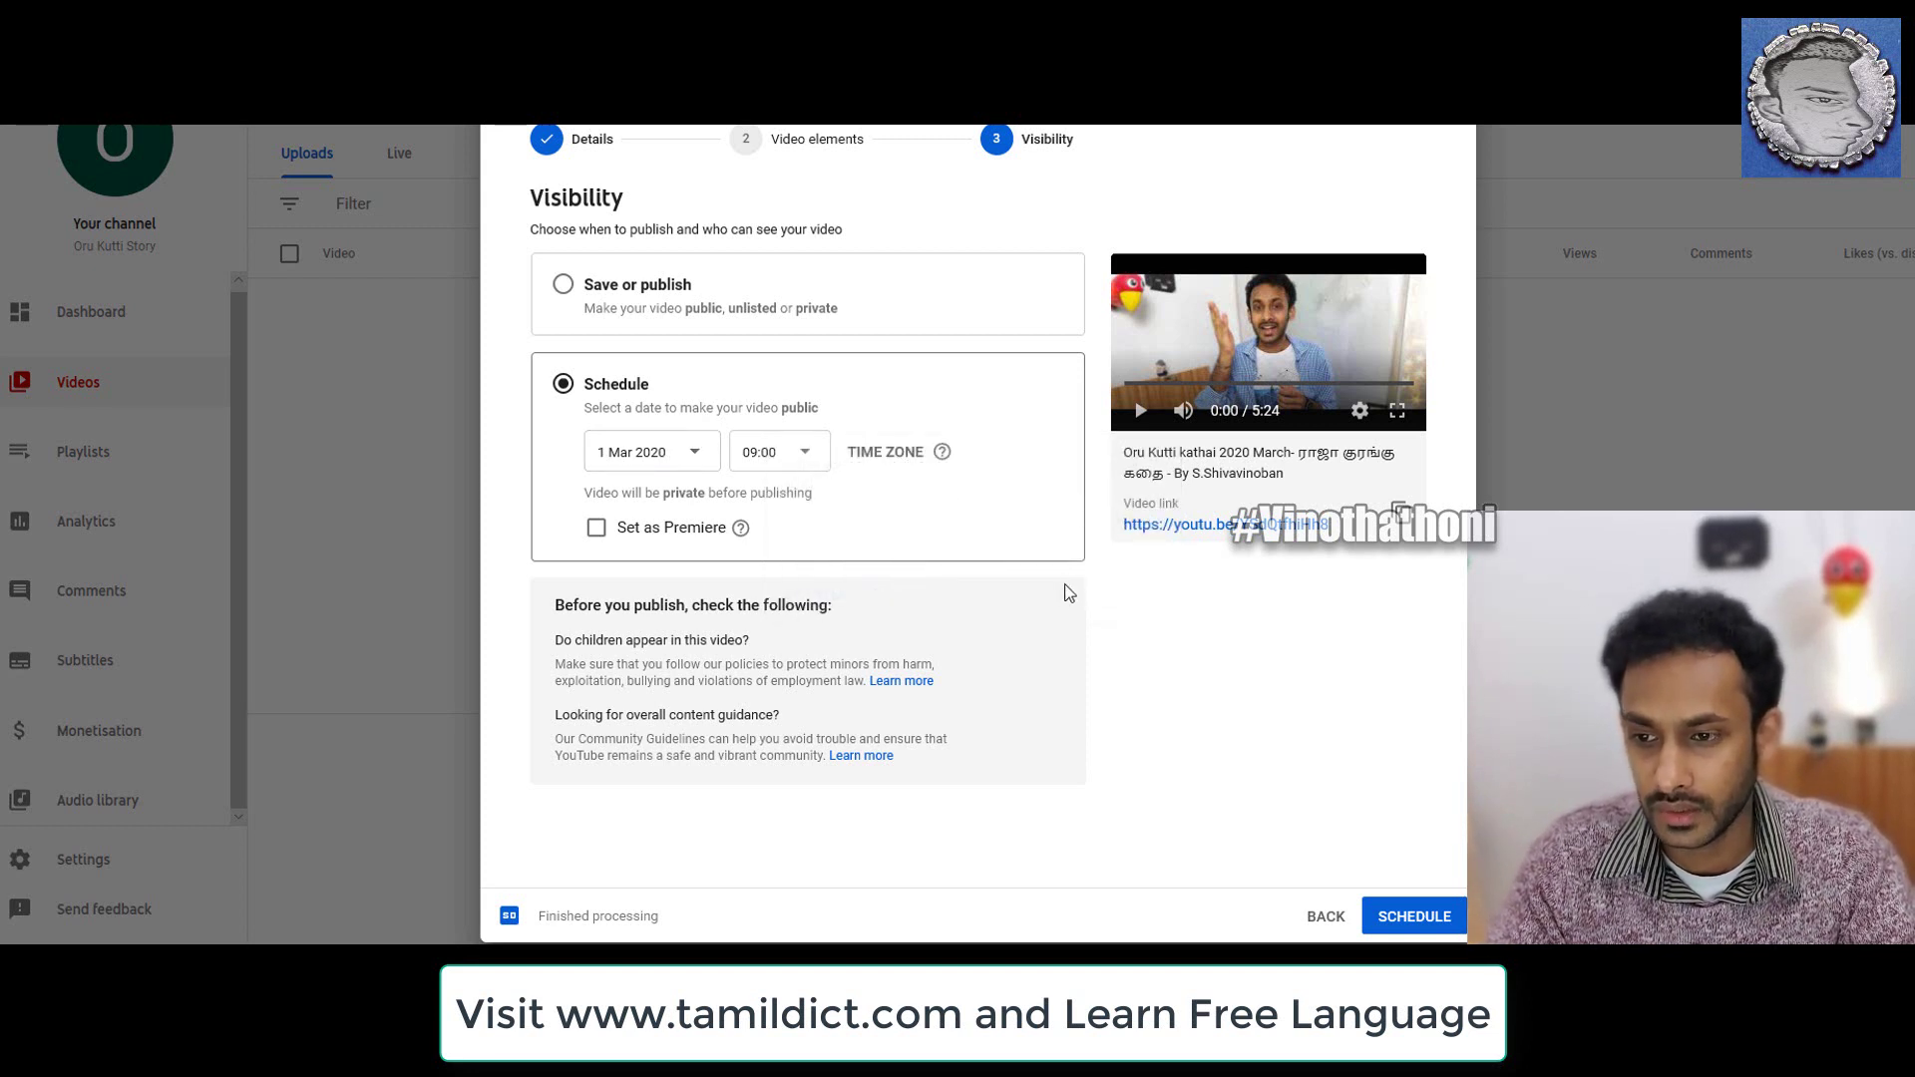
Publish the video immediately as Public instead of scheduling it, and open its video link.
click(563, 284)
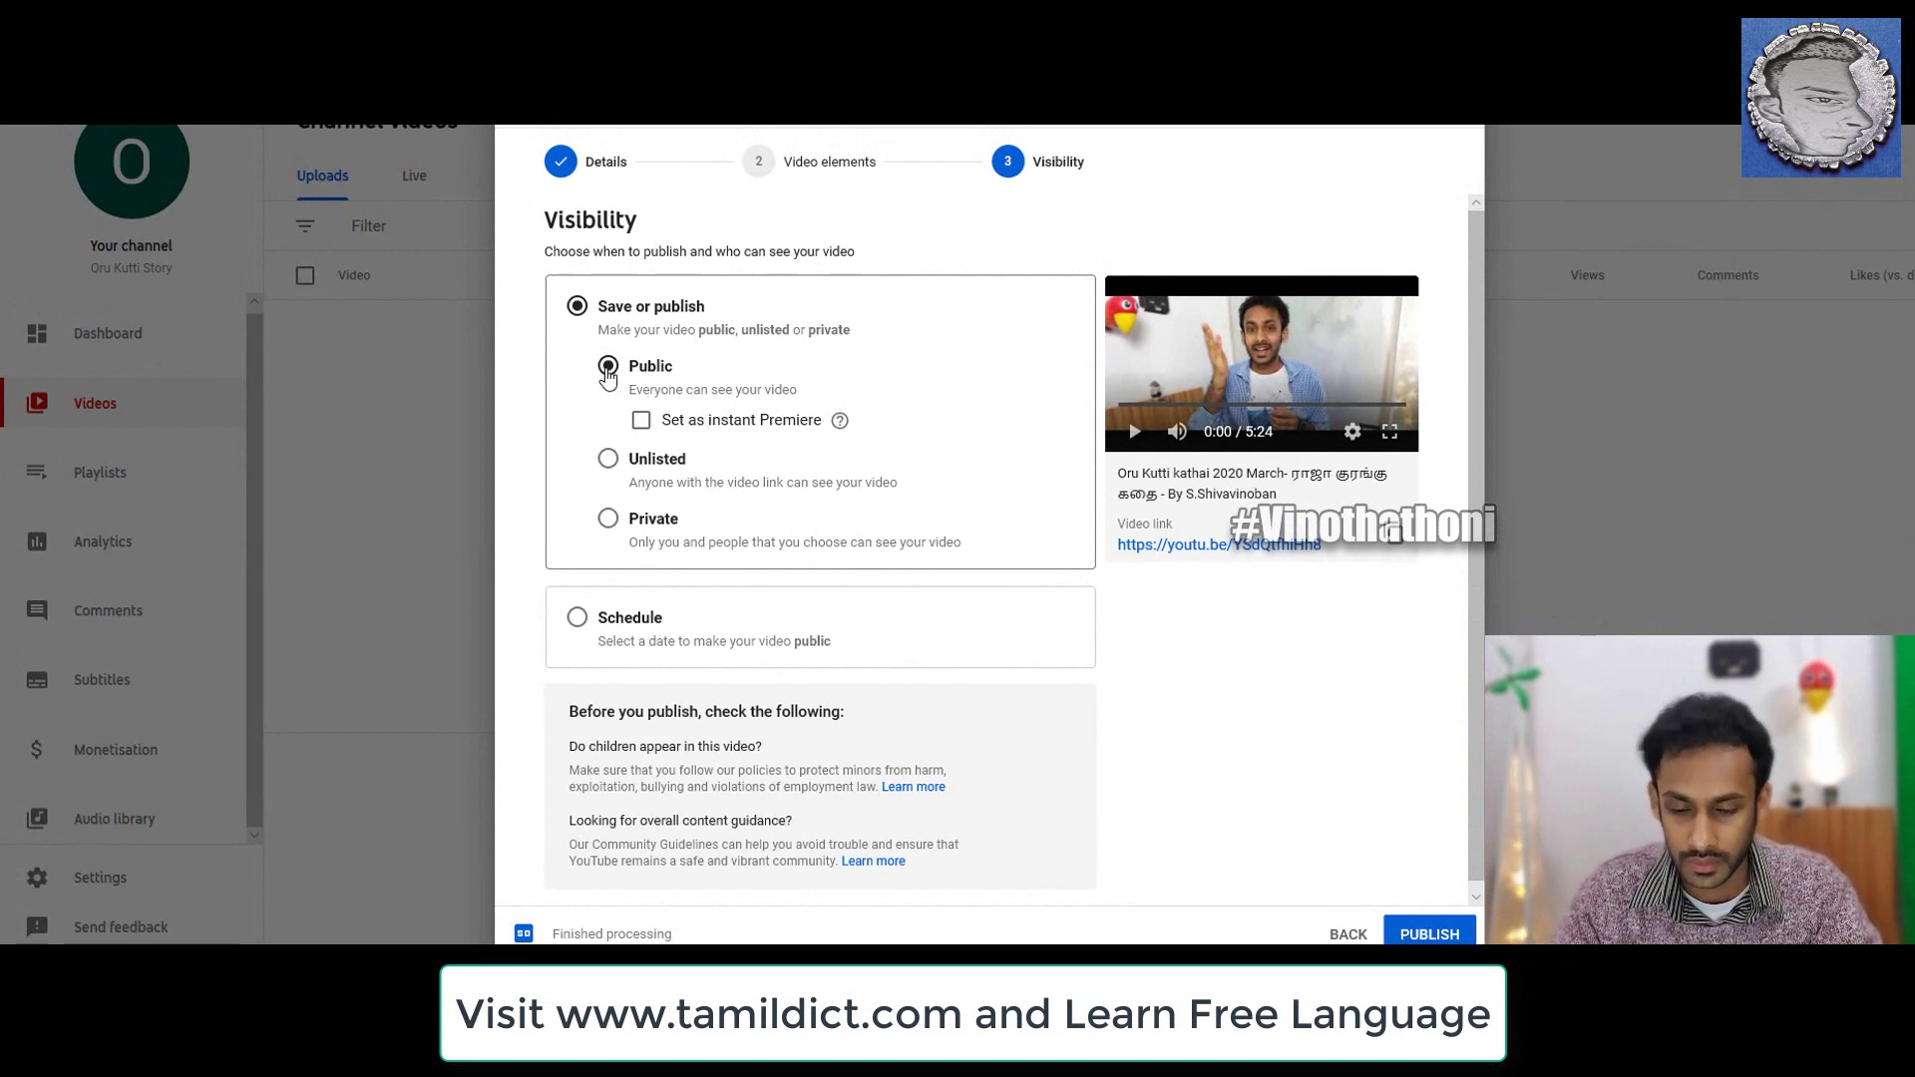
click(1434, 937)
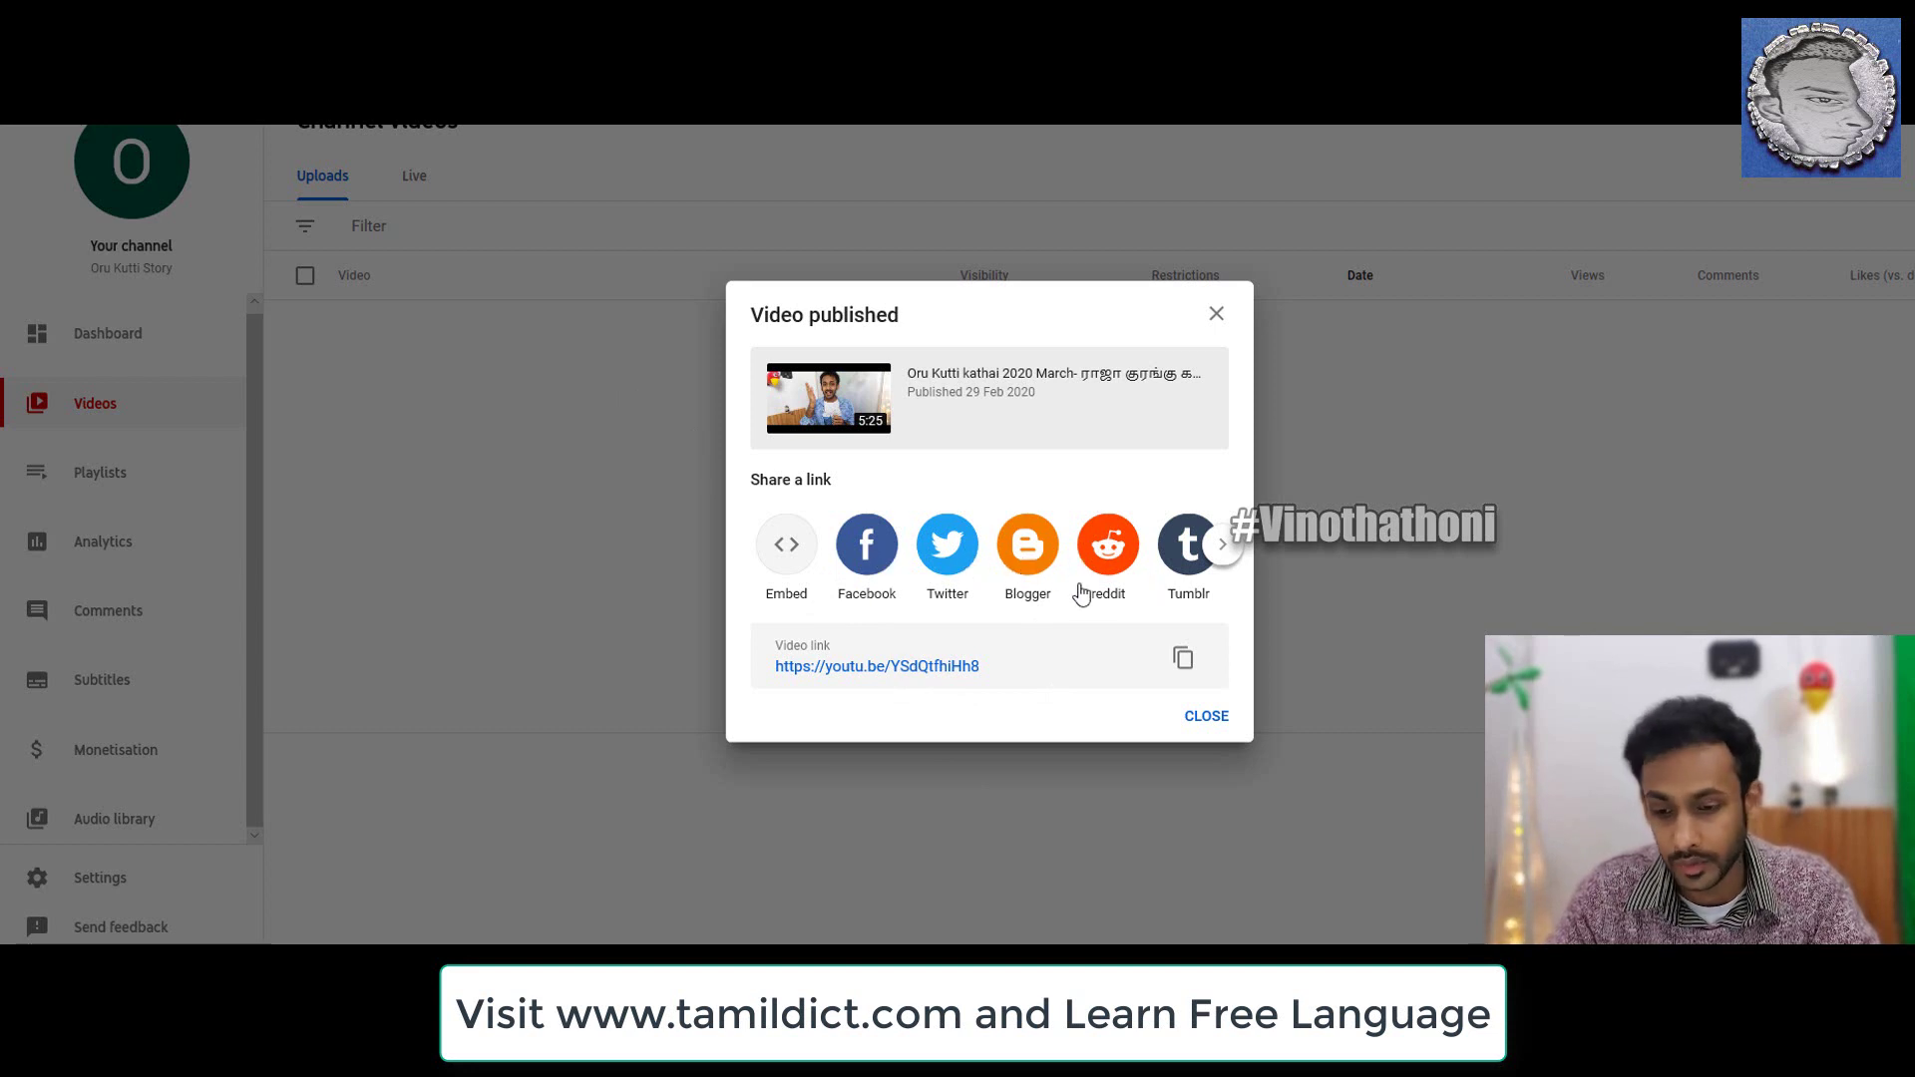
click(893, 678)
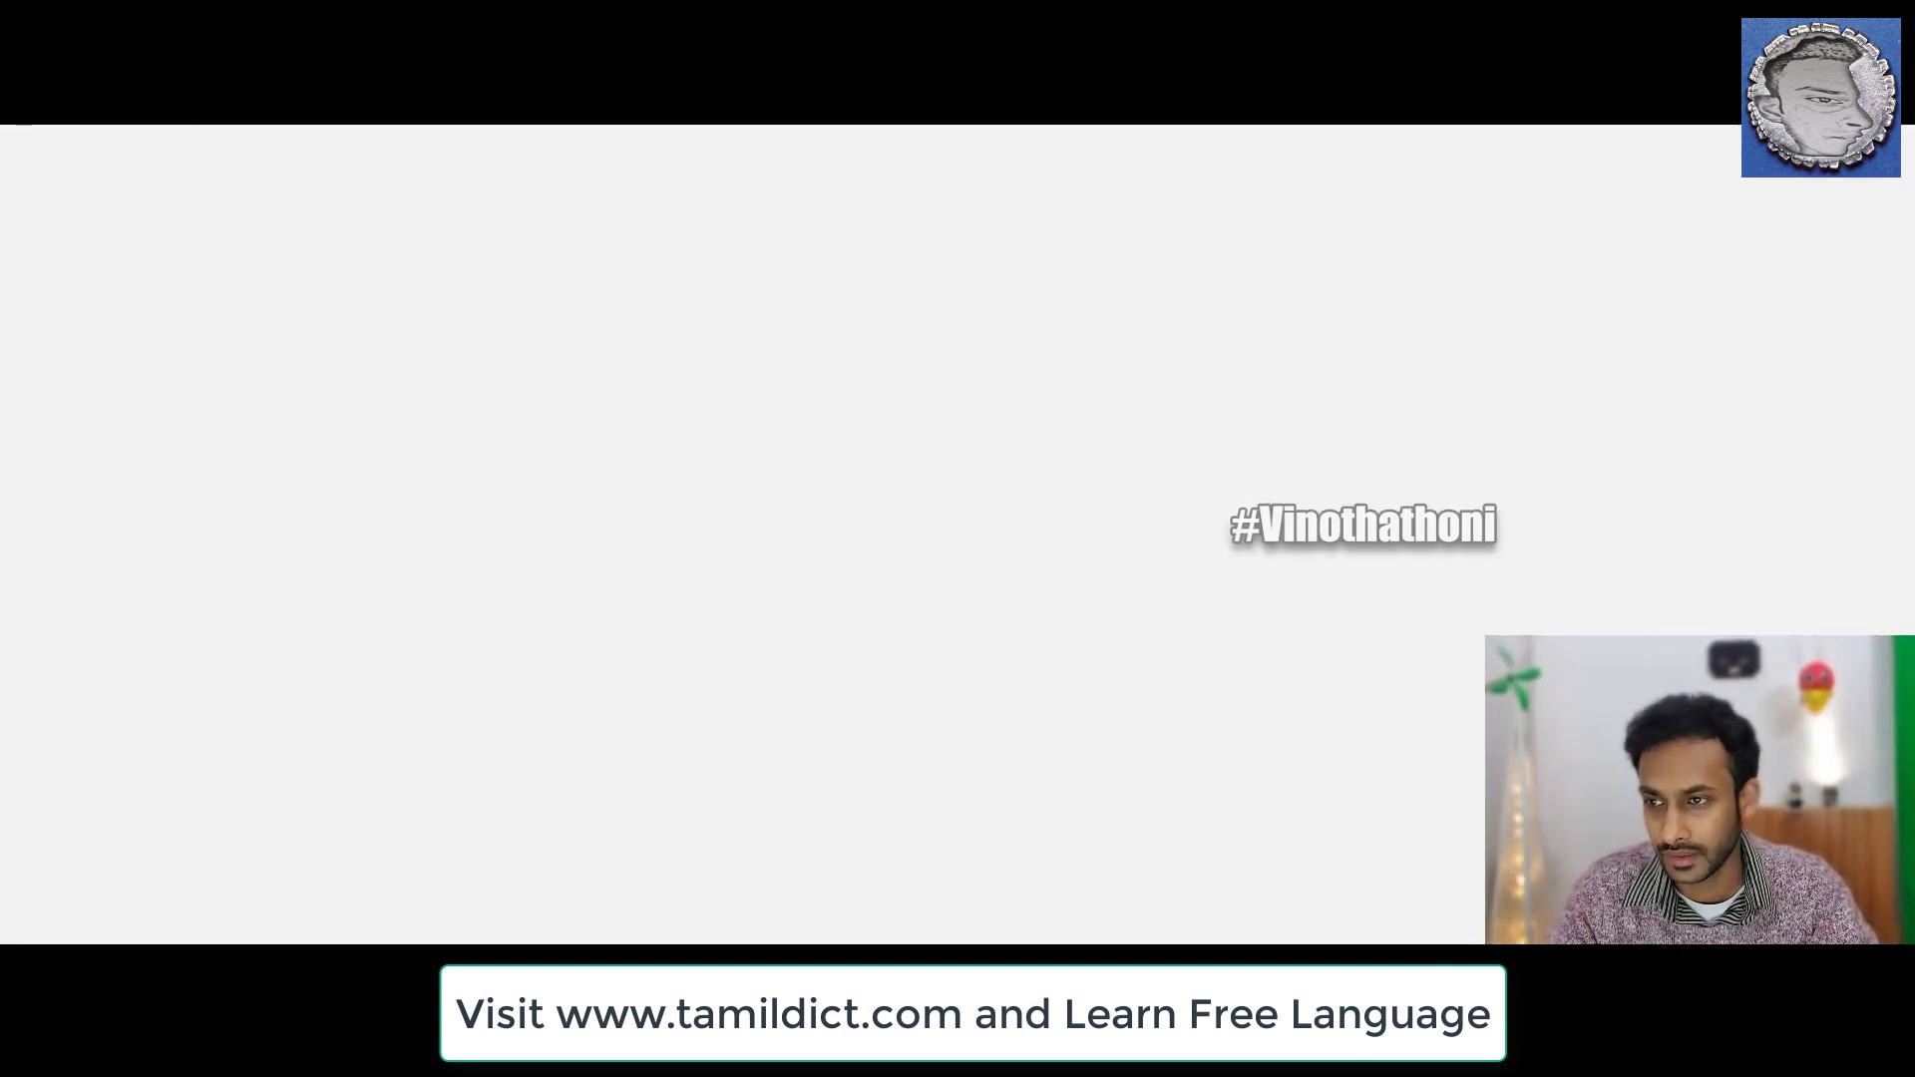